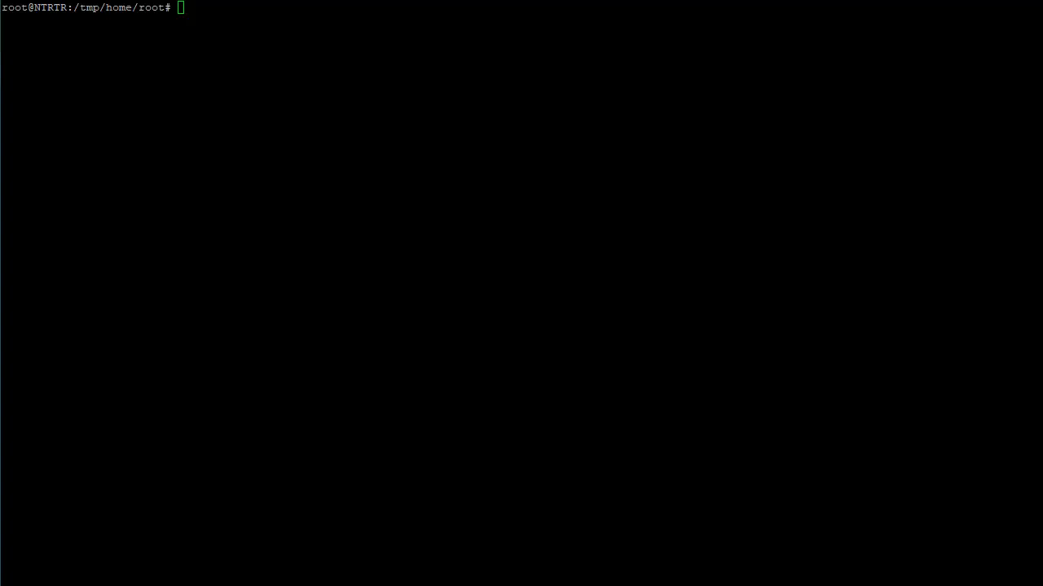
Examine the remote logging host address and port in the router's logging settings
left_click(531, 216)
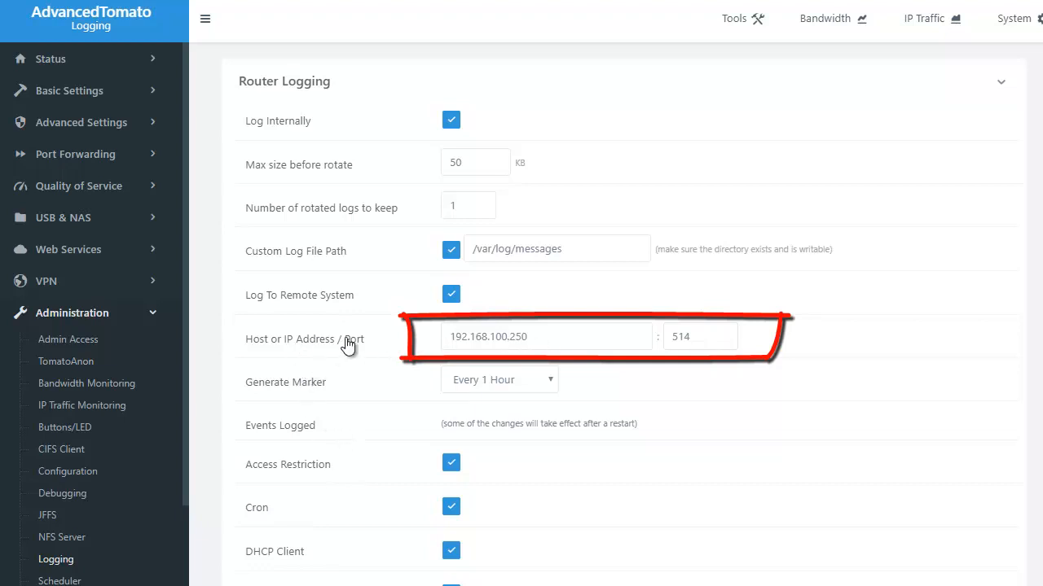
left_click_drag(544, 338, 413, 348)
left_click_drag(847, 436, 525, 380)
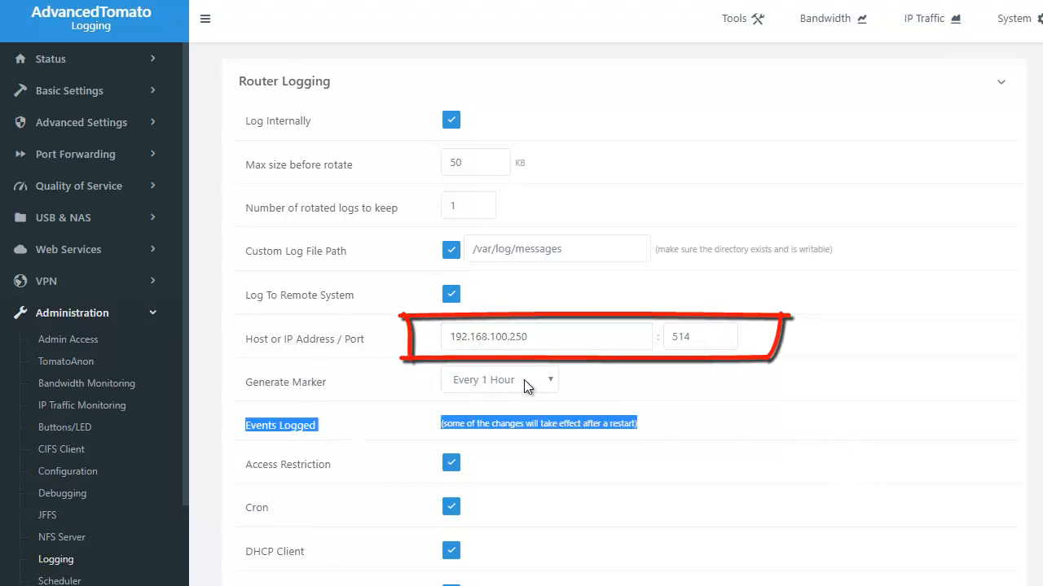
left_click(551, 339)
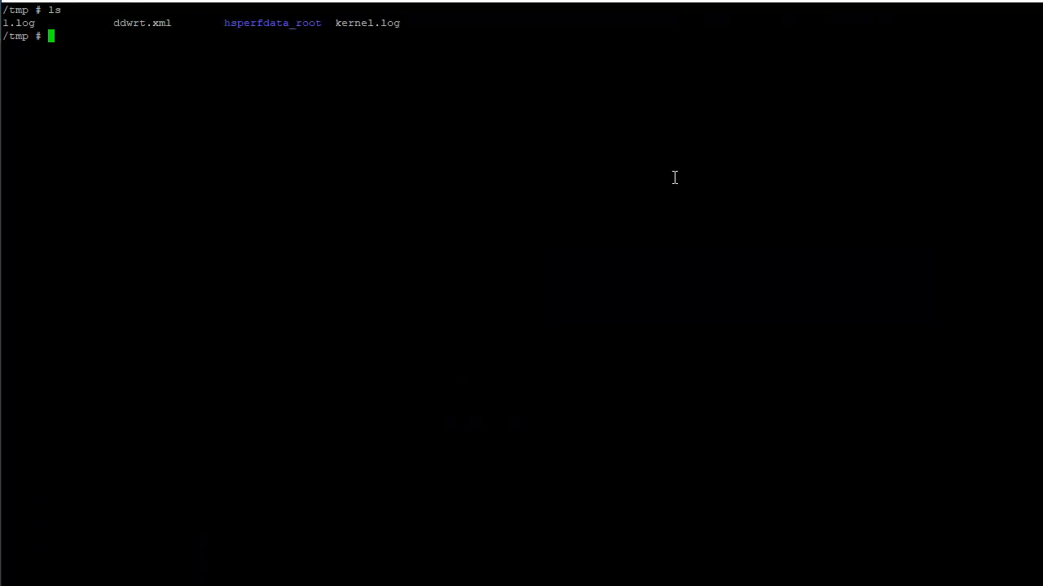
List the files in /tmp and check for a running syslog process with ps aux | grep -i syslog
type("ls")
key("Return")
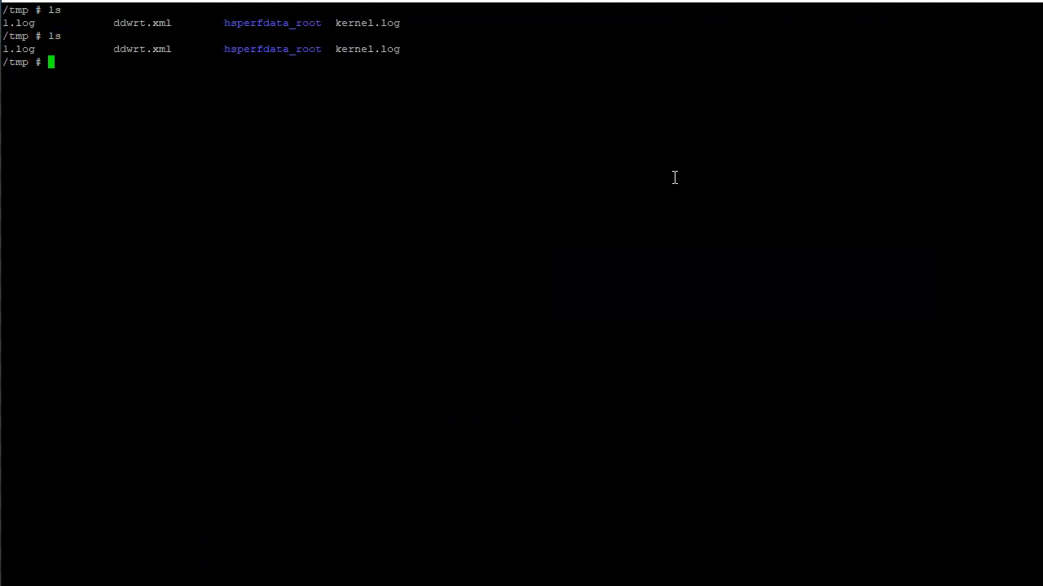
type("ps aux | grep -i syslog")
key("Return")
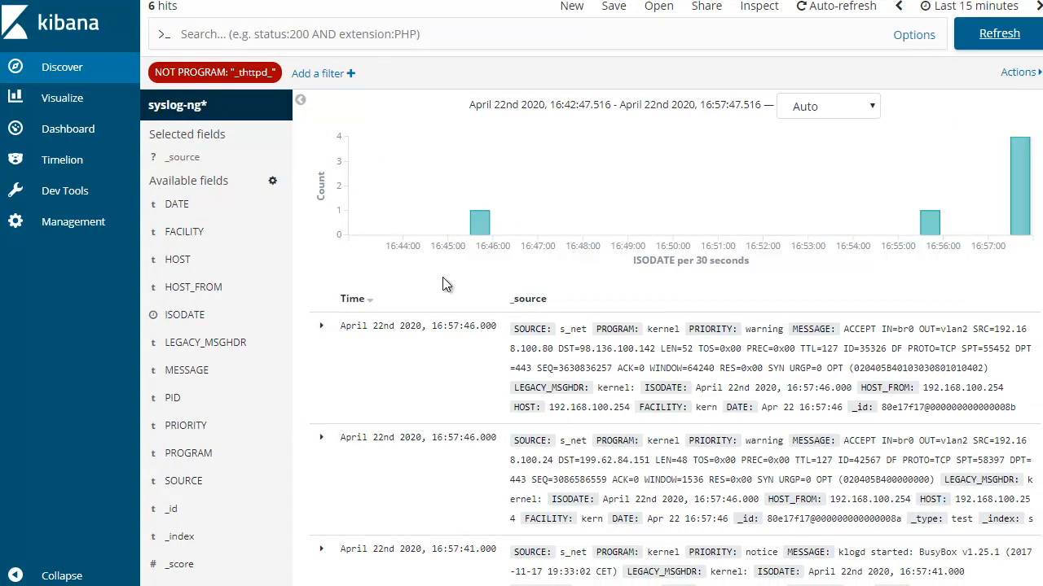
Expand the newest syslog entry in Kibana and highlight its full MESSAGE value
left_click(325, 324)
scroll(664, 371, "down", 3)
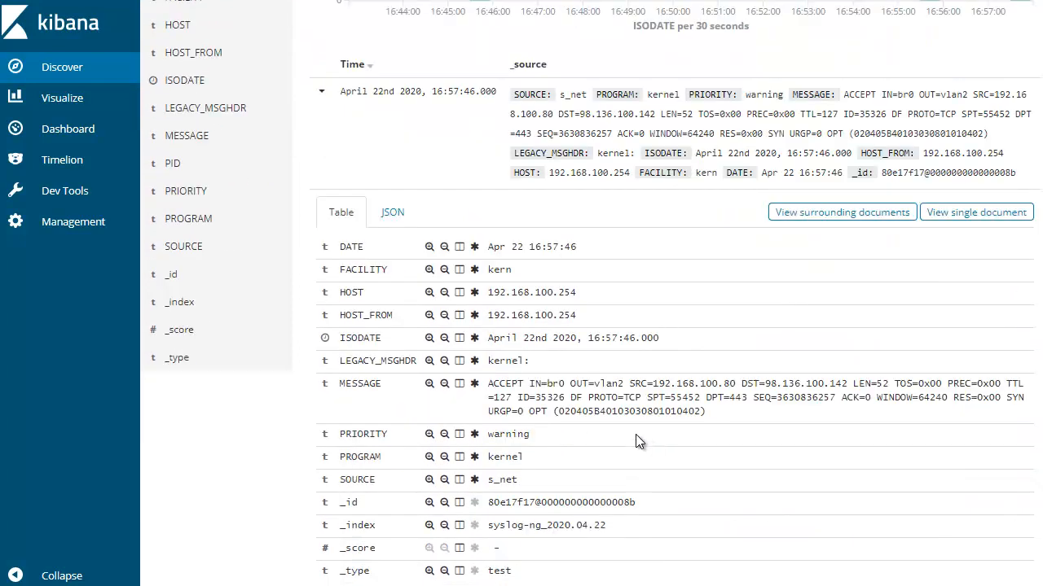
left_click_drag(491, 375, 781, 408)
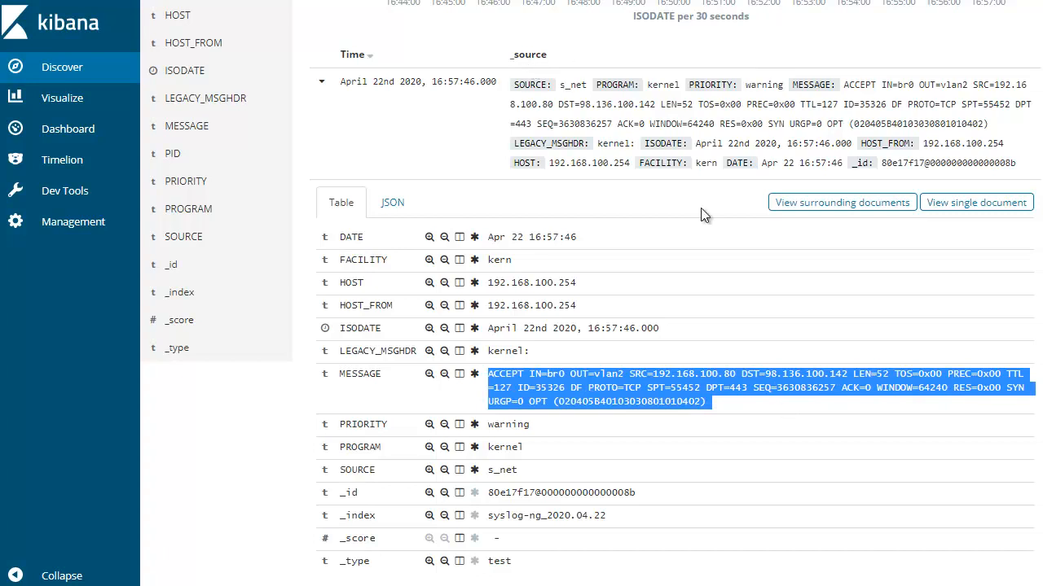
left_click(643, 383)
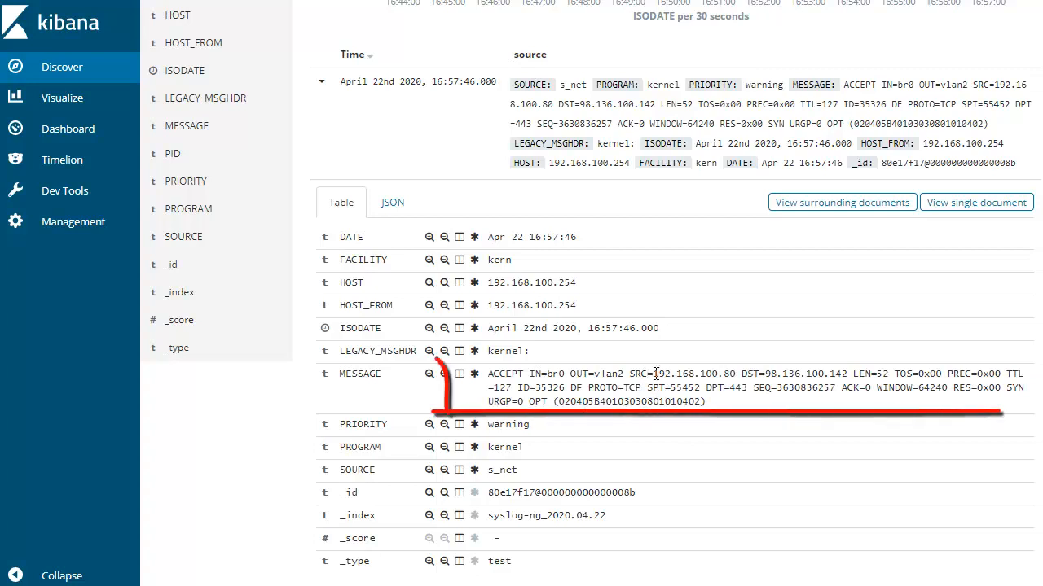
Examine the source and destination addresses within the expanded entry's MESSAGE value
left_click_drag(652, 373, 853, 374)
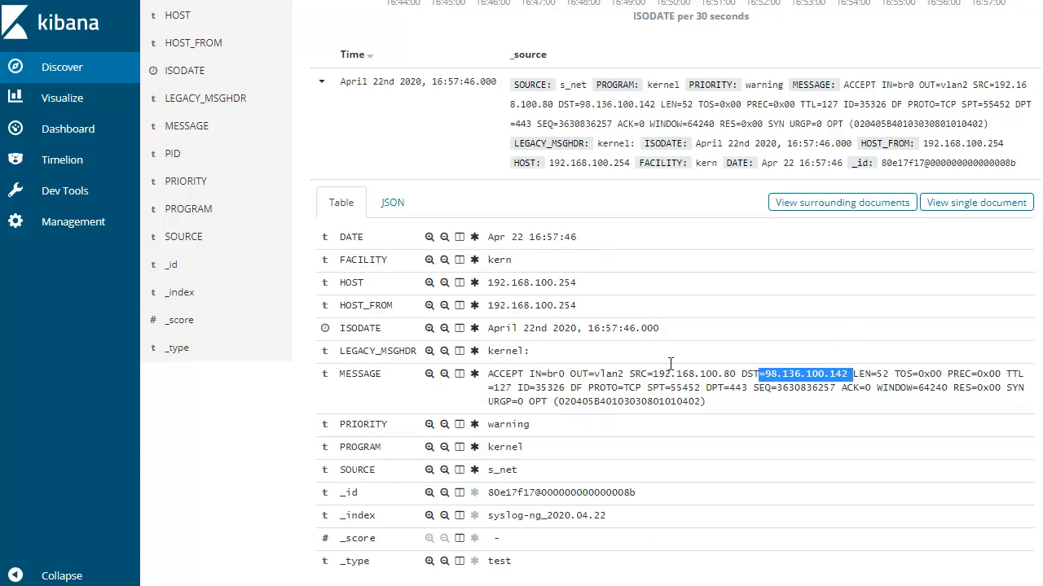
scroll(631, 252, "down", 2)
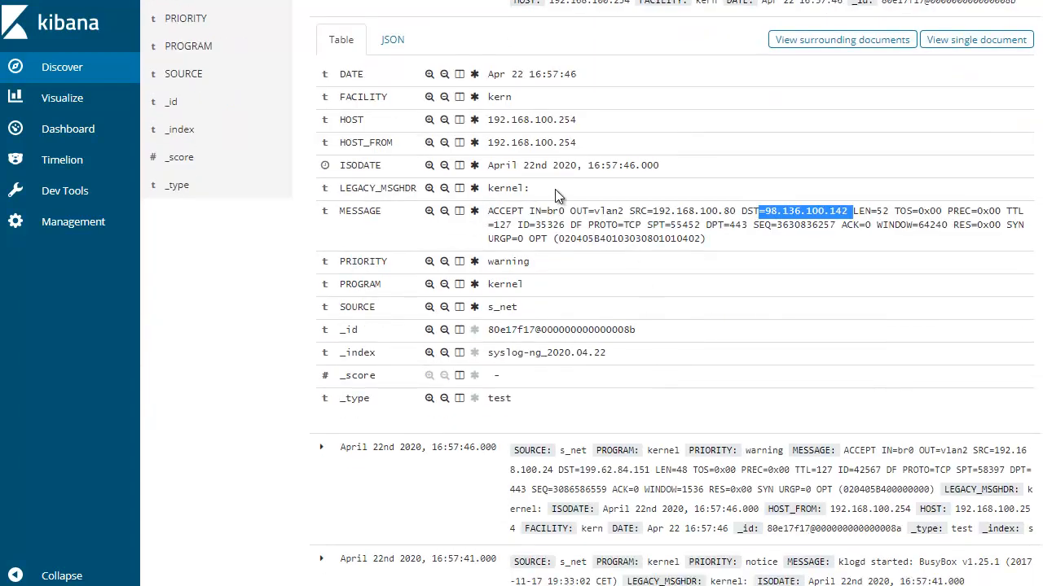
scroll(597, 224, "up", 2)
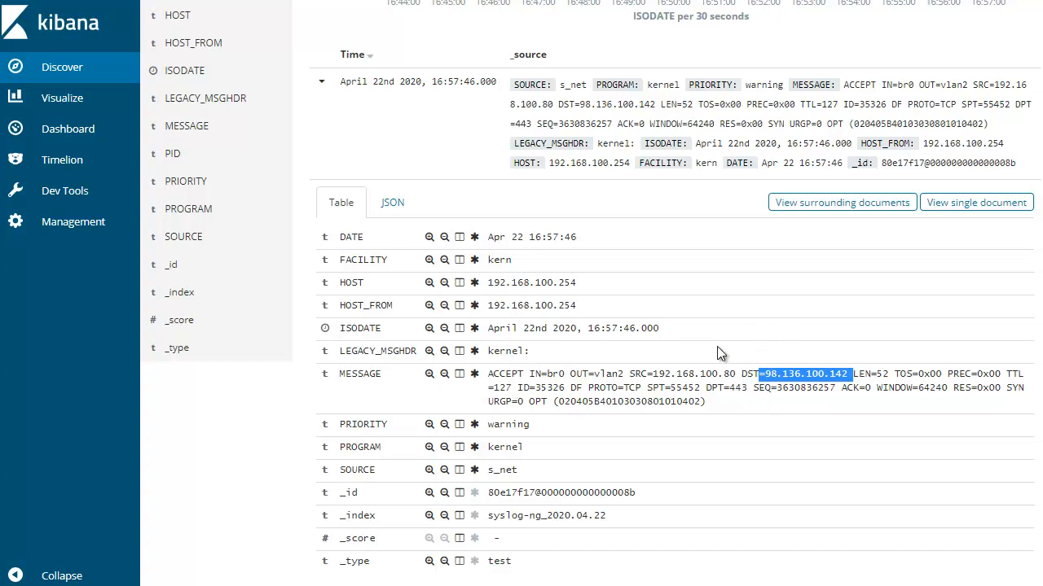
mouse_move(488, 374)
left_mouse_down()
mouse_move(727, 398)
mouse_move(499, 374)
left_mouse_up()
left_click(720, 397)
left_click(730, 378)
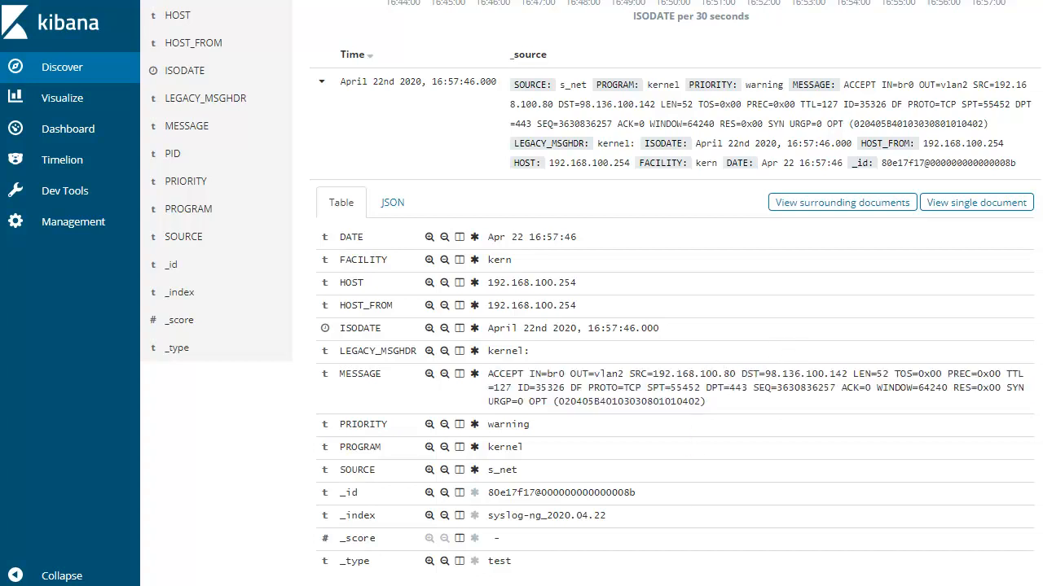
Switch to the router's terminal and follow /var/log/messages live with tail -f
key("alt+Tab")
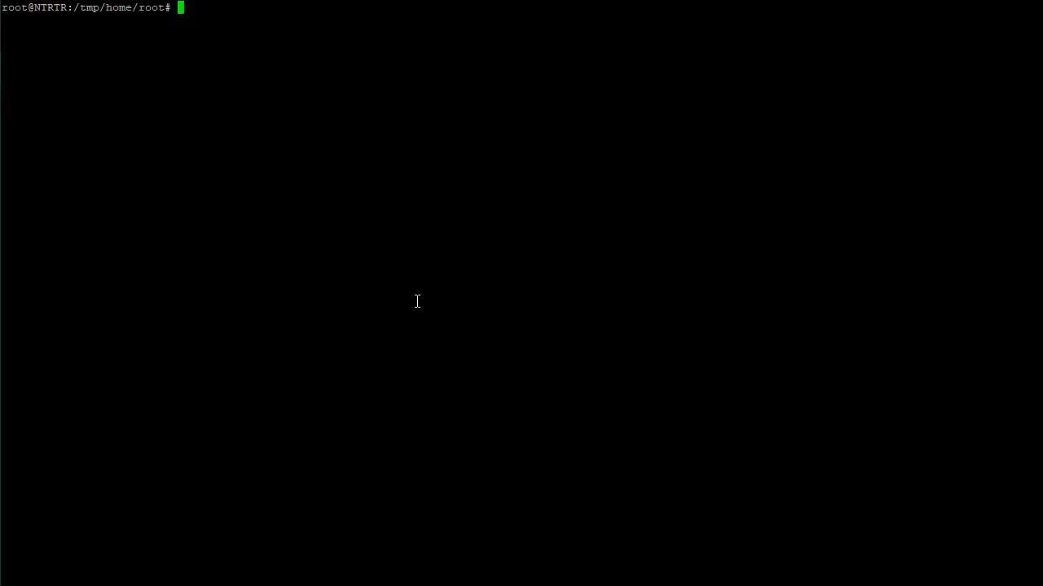
type("ls")
key("Return")
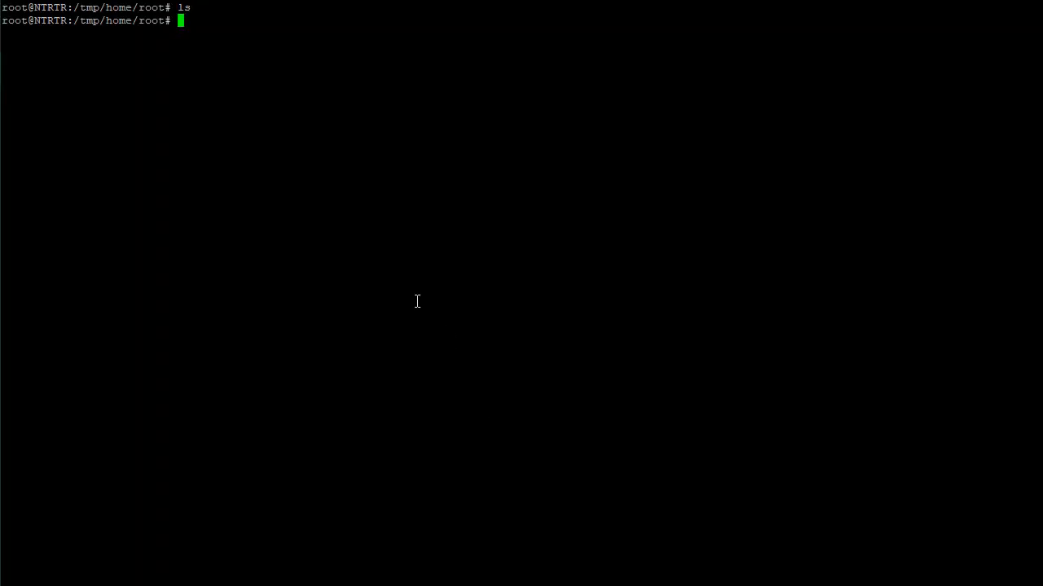
key("ctrl+l")
type("tail -f /var/log/")
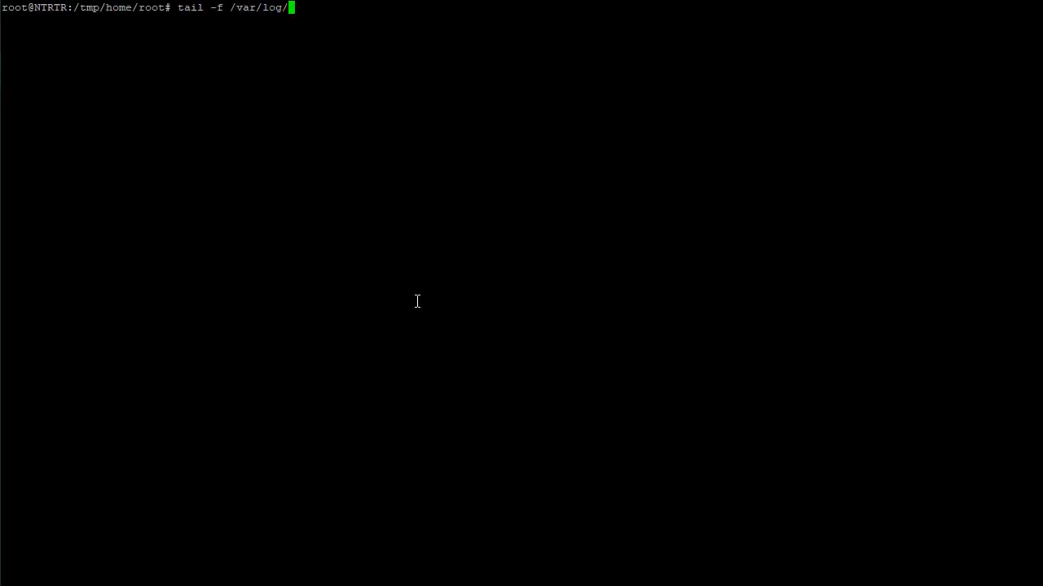
type("mes")
key("Tab")
key("Return")
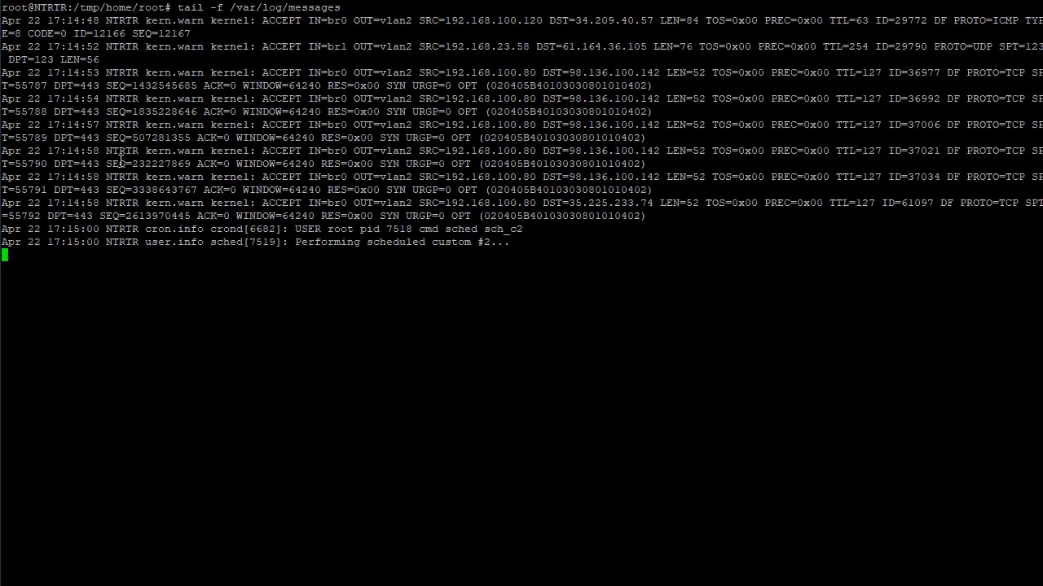
Stop following the router's message log and clear the terminal
left_click_drag(111, 152, 524, 295)
left_click(591, 298)
double_click(639, 267)
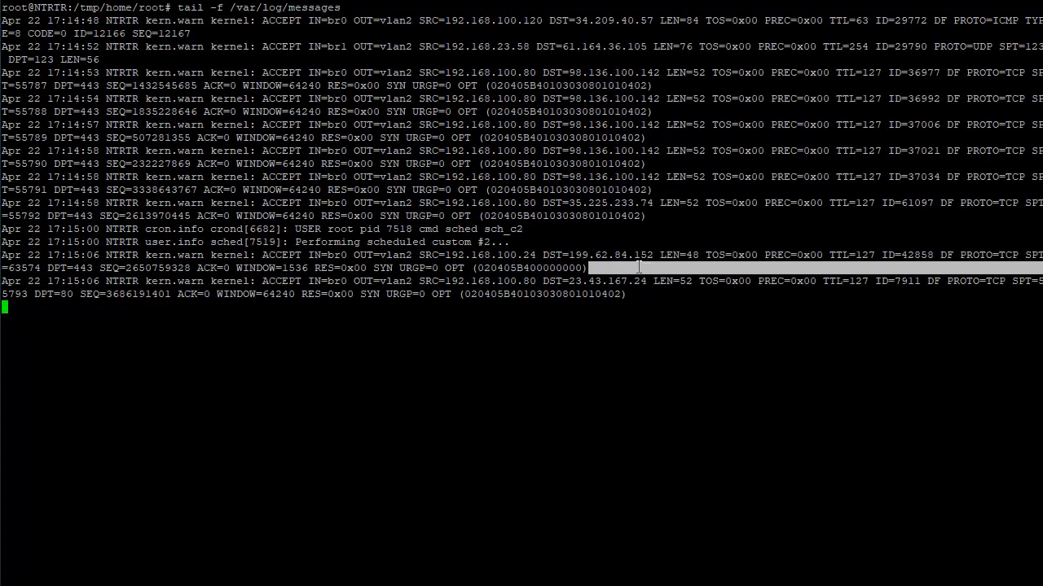
key("ctrl+c")
left_click(578, 376)
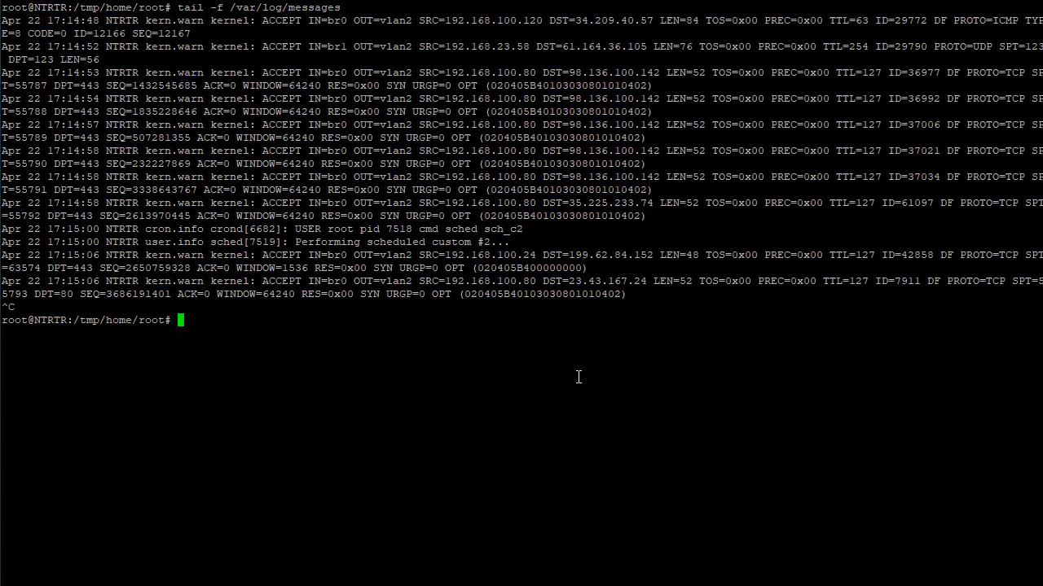
type("clear")
key("Return")
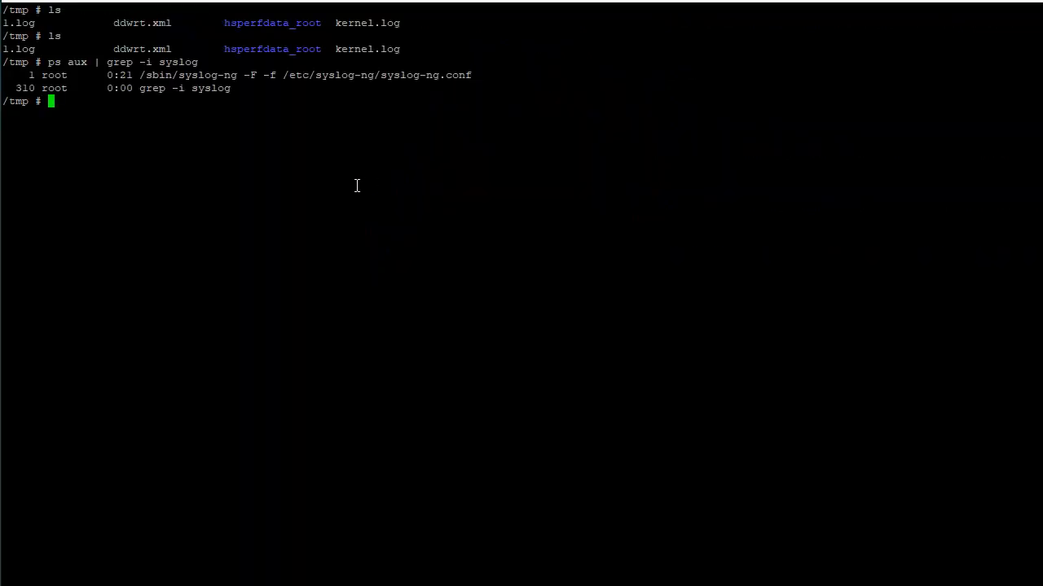
List the files in the syslog-ng machine's /tmp, view kernel.log in vi, and quit without saving
type("ls")
key("Return")
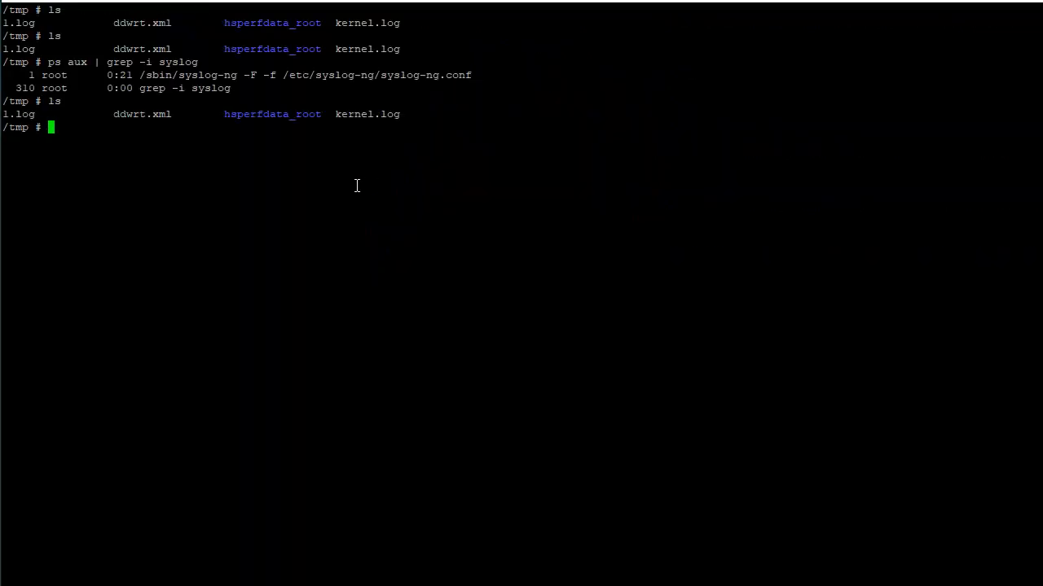
type("less k")
key("Tab")
key("Return")
type(":q!")
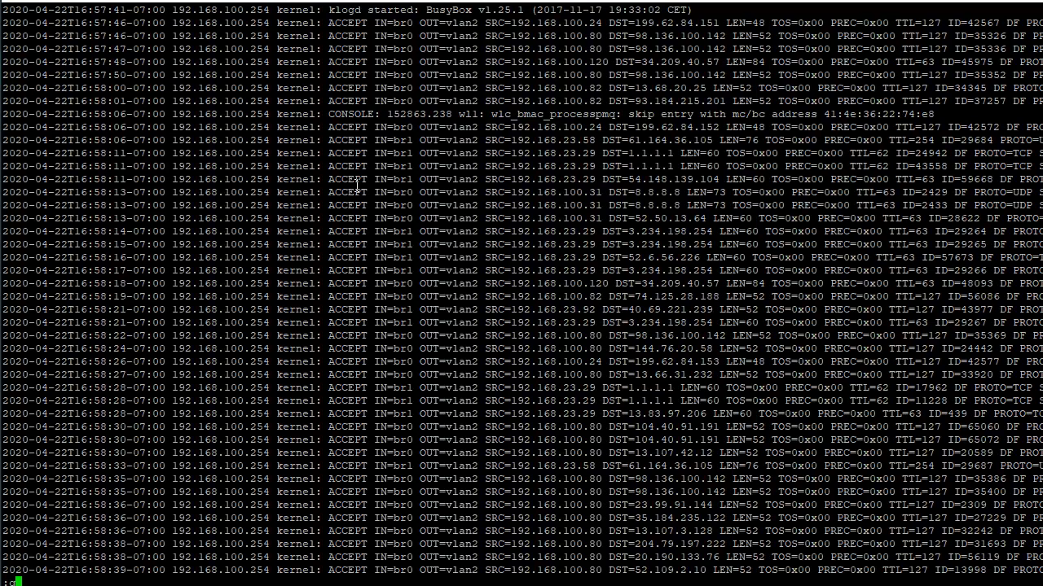
key("Return")
View 1.log in vi through to the end of its line and quit without saving
type("ls")
key("Return")
type("vi 1")
key("Tab")
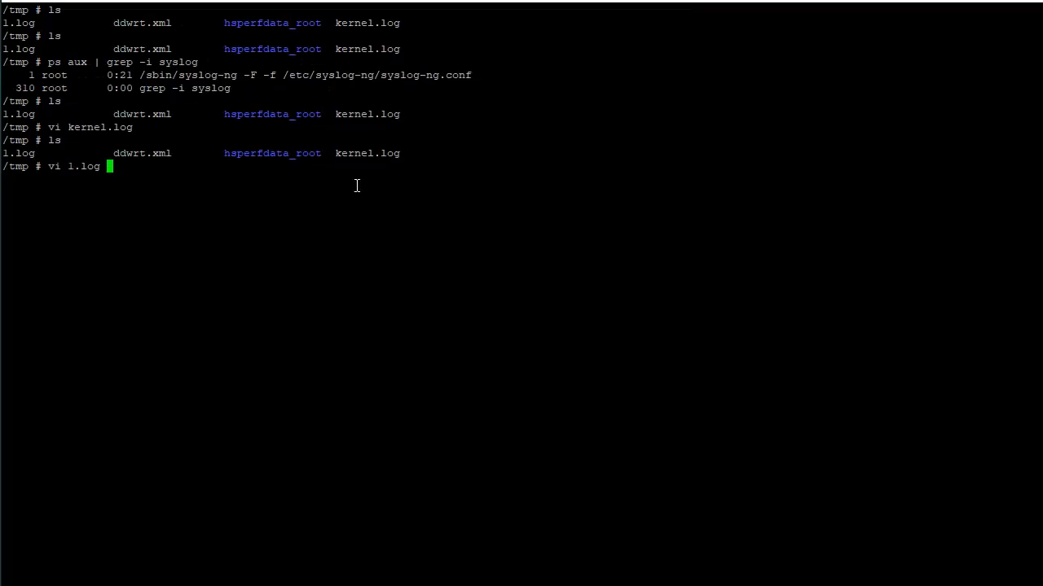
key("Return")
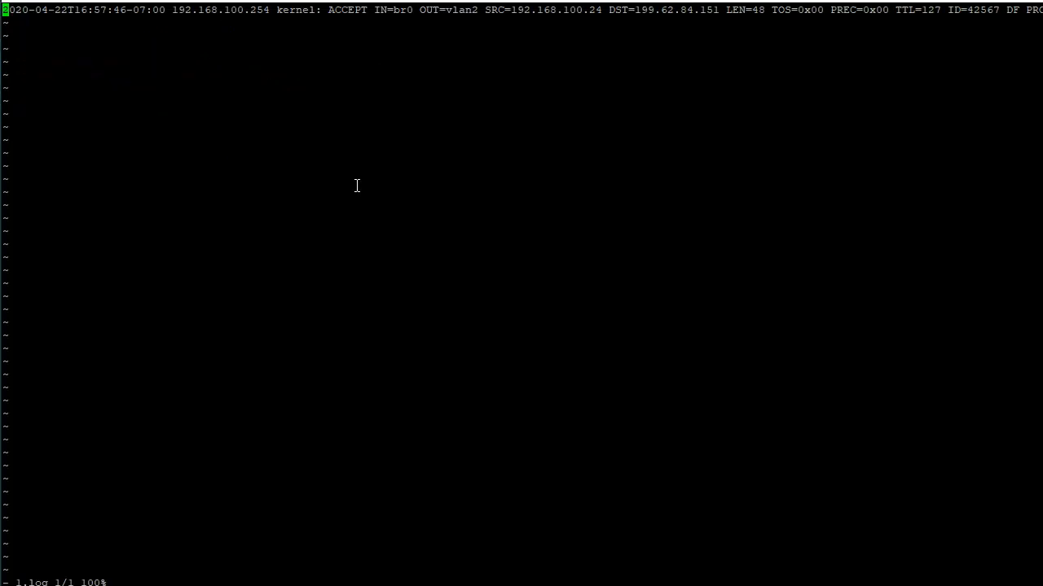
key("dollar")
type(":q!")
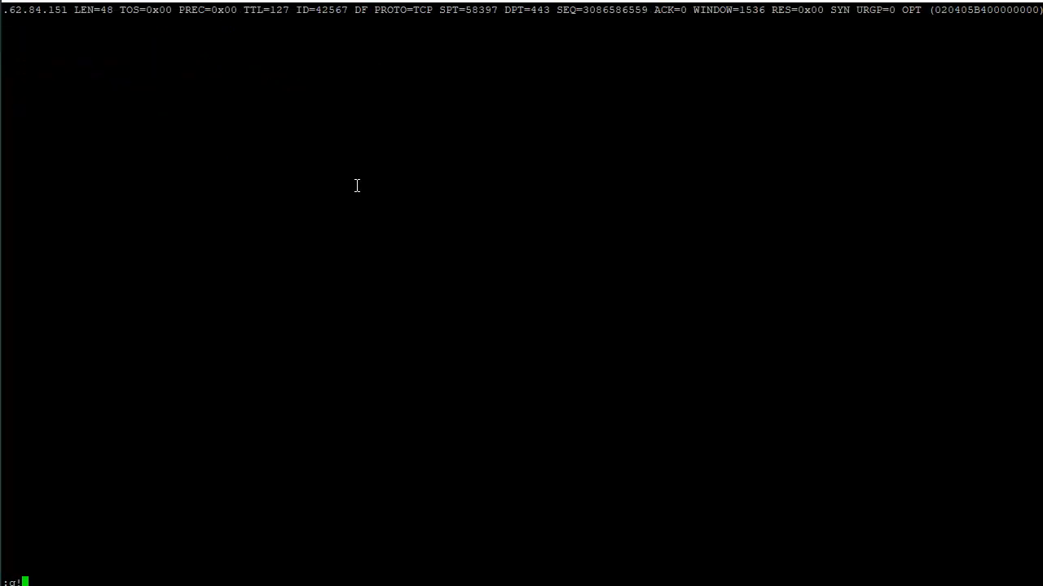
key("Return")
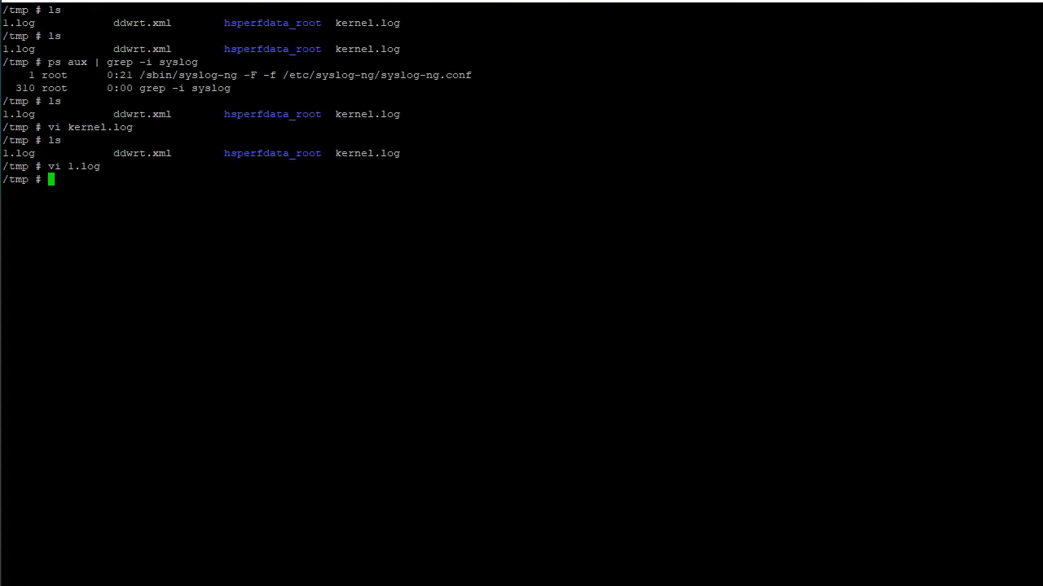
List the files in /tmp again and open ddwrt.xml in vi
type("ls")
key("Return")
type("vi ")
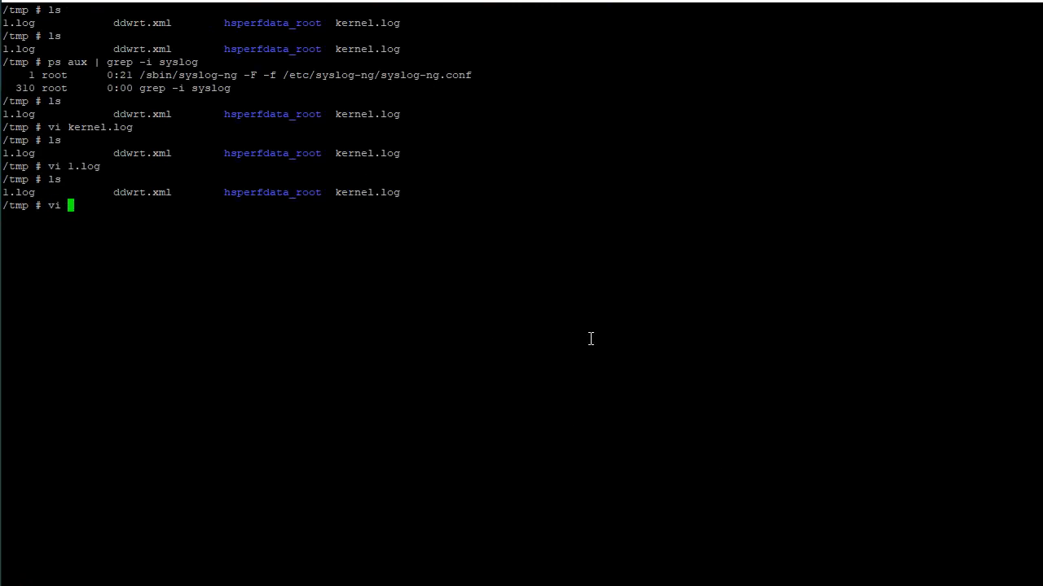
type("ddw")
key("Tab")
key("Return")
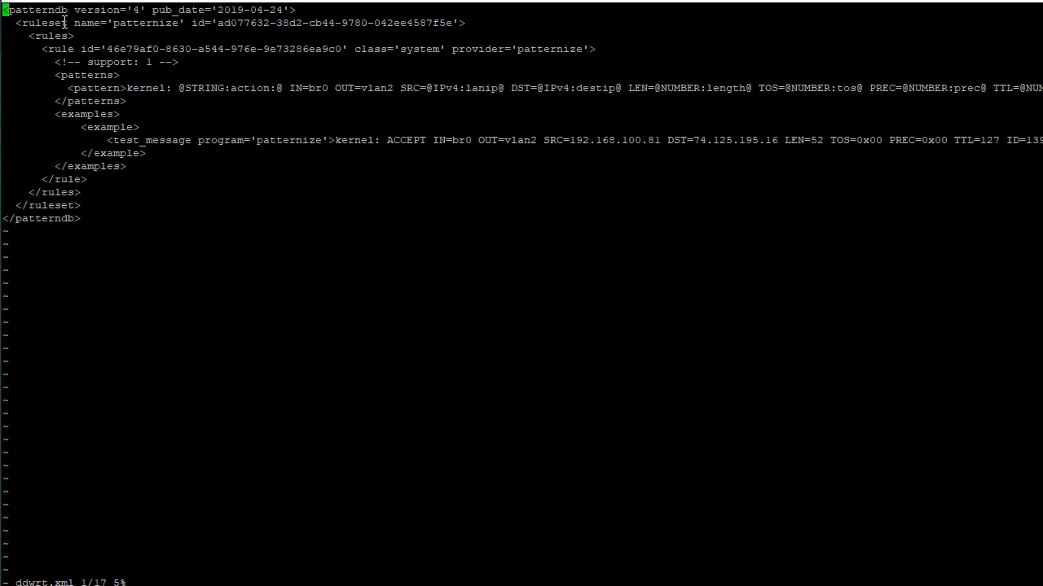
Examine the pattern line and the example test message in the ddwrt.xml pattern database
left_click_drag(7, 12, 200, 234)
left_click(248, 197)
left_click_drag(130, 91, 324, 97)
left_click(358, 131)
left_click_drag(335, 140, 1018, 140)
left_click(560, 149)
left_click_drag(130, 93, 904, 86)
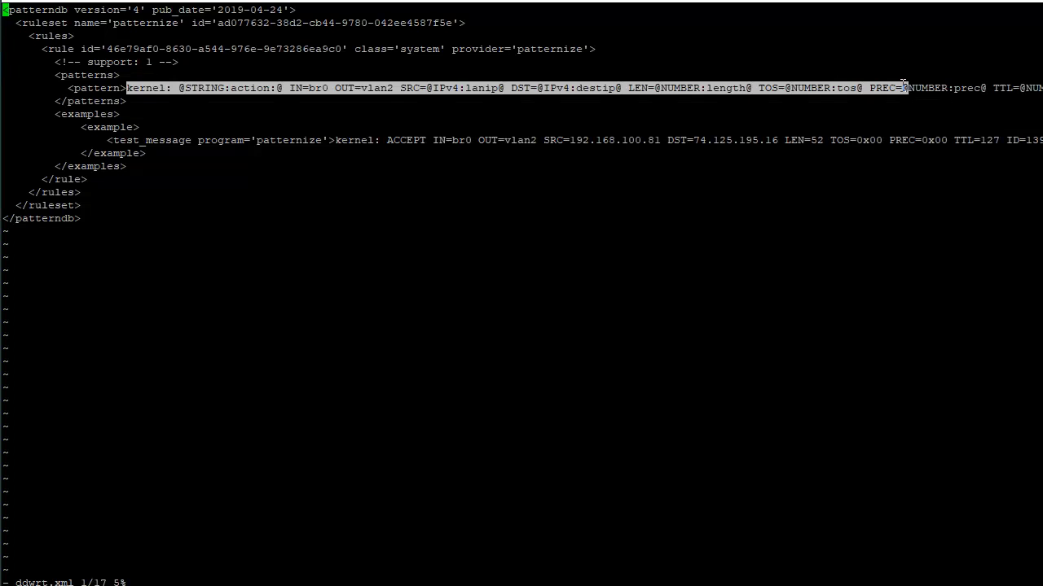
Quit ddwrt.xml without saving and clear the terminal
type(":q!")
key("Return")
key("Return")
key("Return")
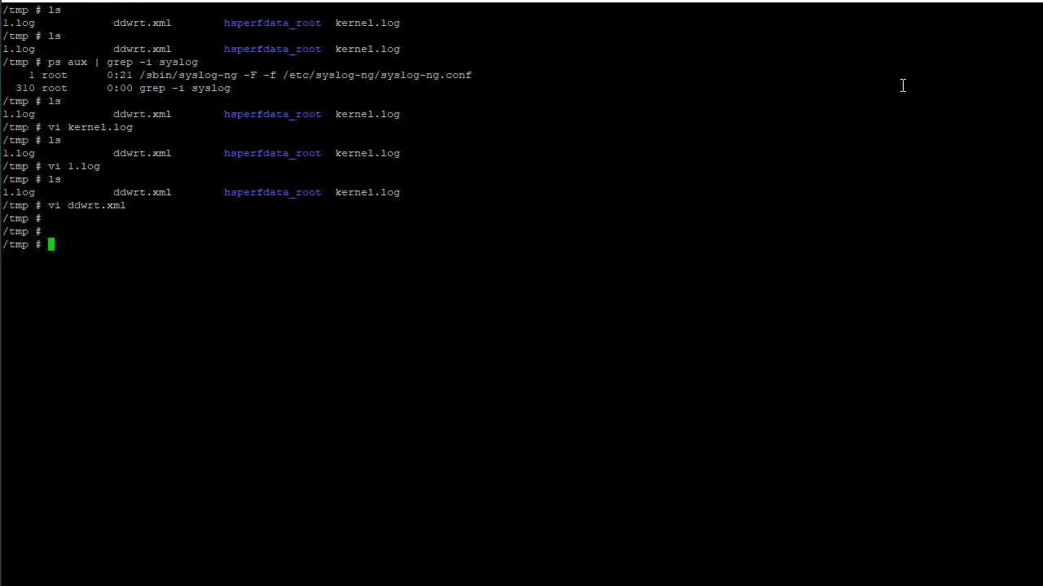
type("clear")
key("Return")
key("Return")
key("Return")
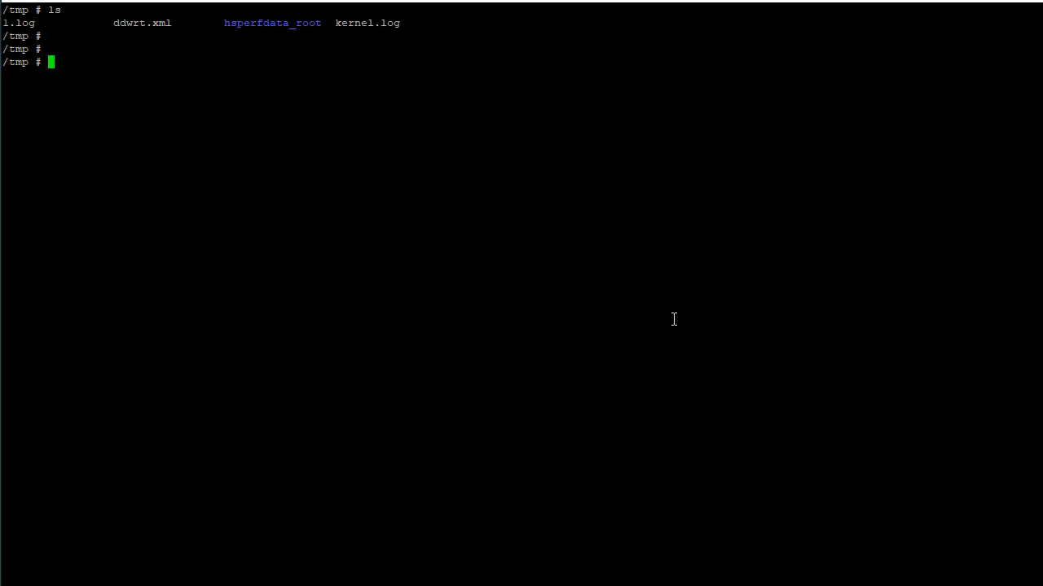
Match 1.log against the ddwrt.xml pattern database with pdbtool match -f 1.log -p ddwrt.xml
type("pdbtool match -f 1.log -p ")
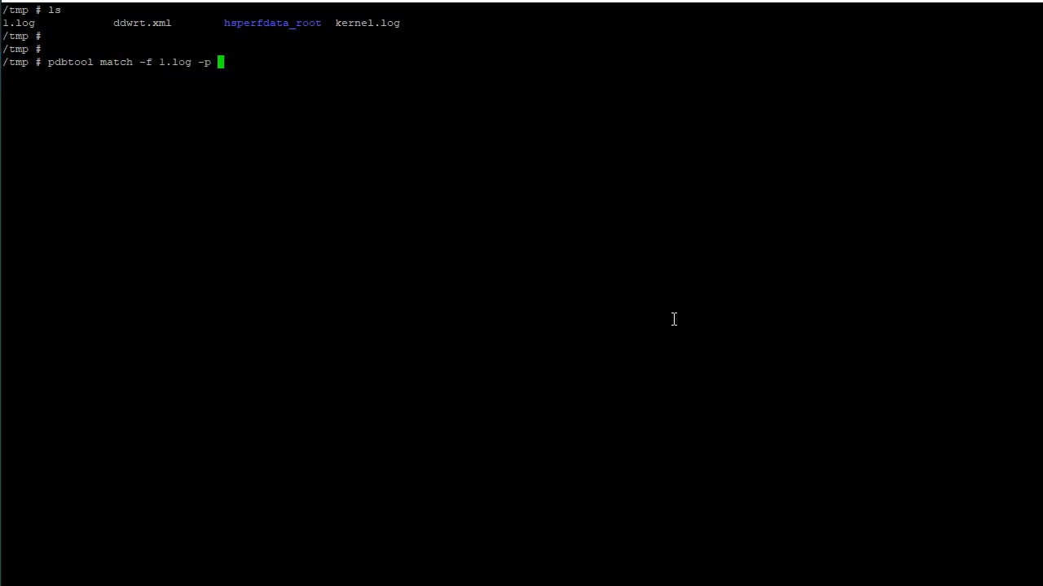
type("ddwrt.xml")
key("Return")
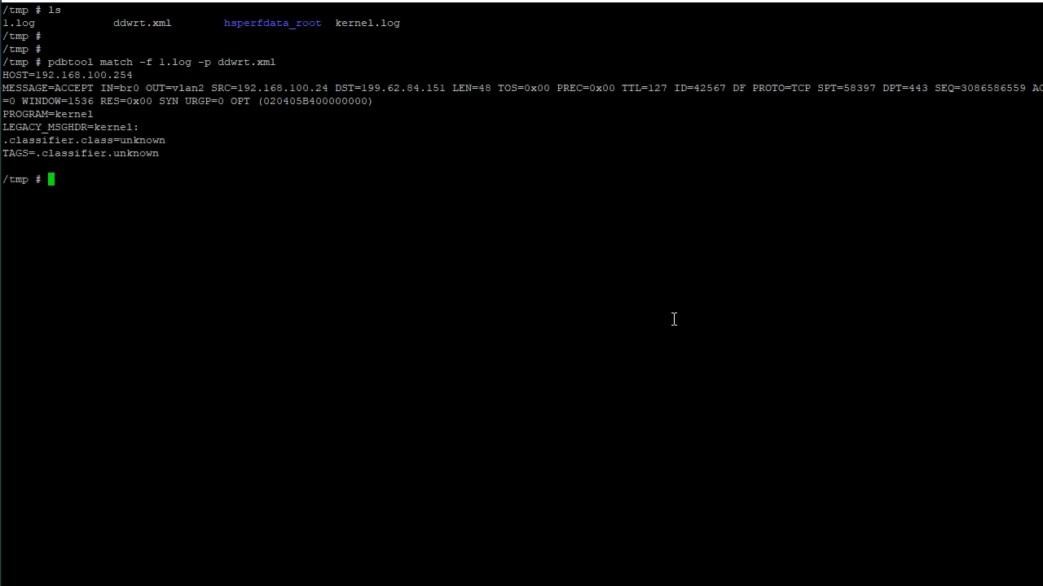
Examine the HOST, MESSAGE and PROGRAM fields in the pdbtool match output
left_click_drag(8, 75, 134, 75)
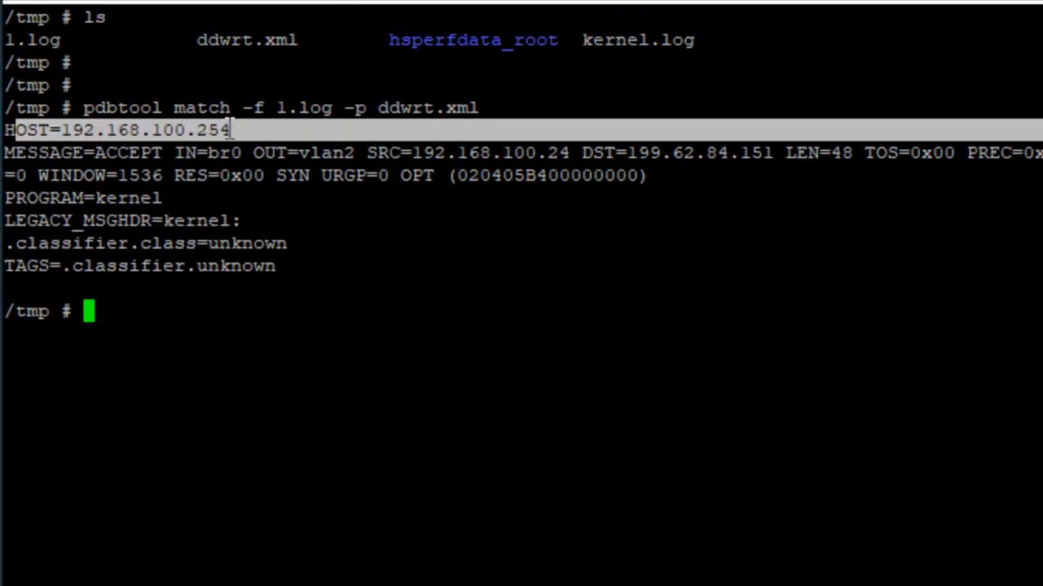
left_click_drag(129, 154, 217, 152)
left_click_drag(92, 158, 769, 167)
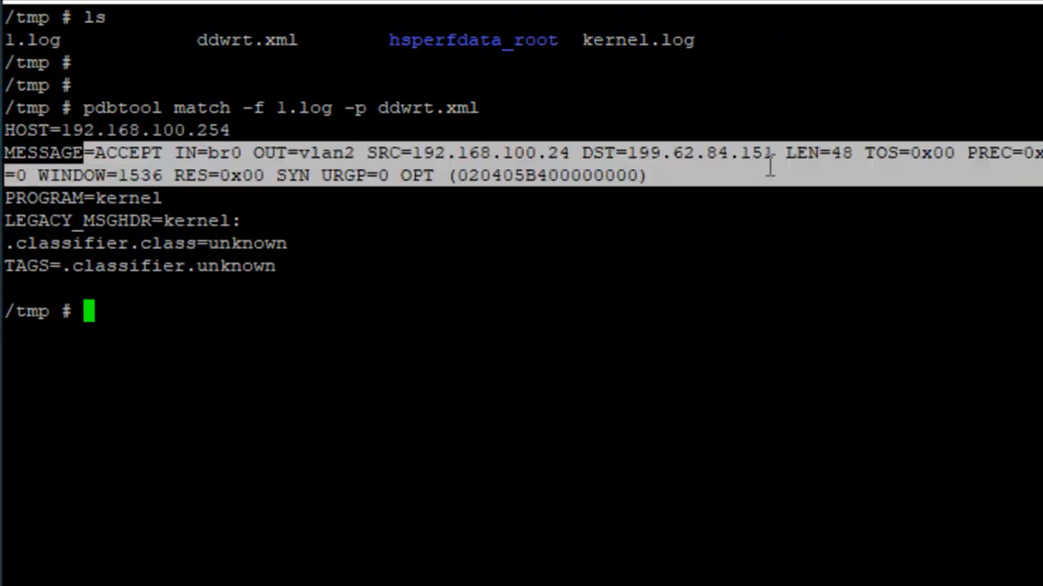
left_click_drag(62, 202, 188, 200)
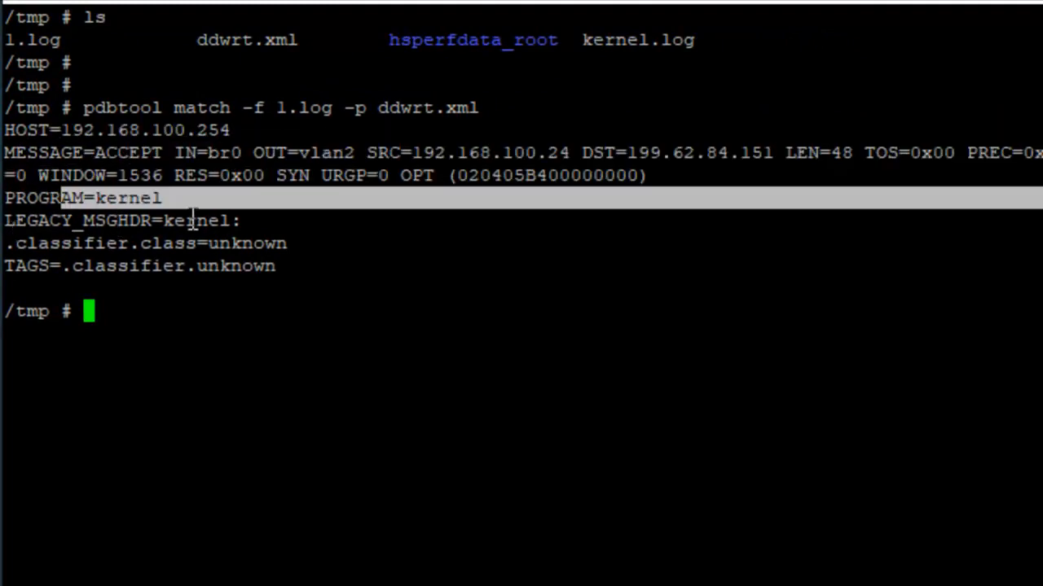
left_click_drag(90, 158, 692, 182)
left_click(693, 193)
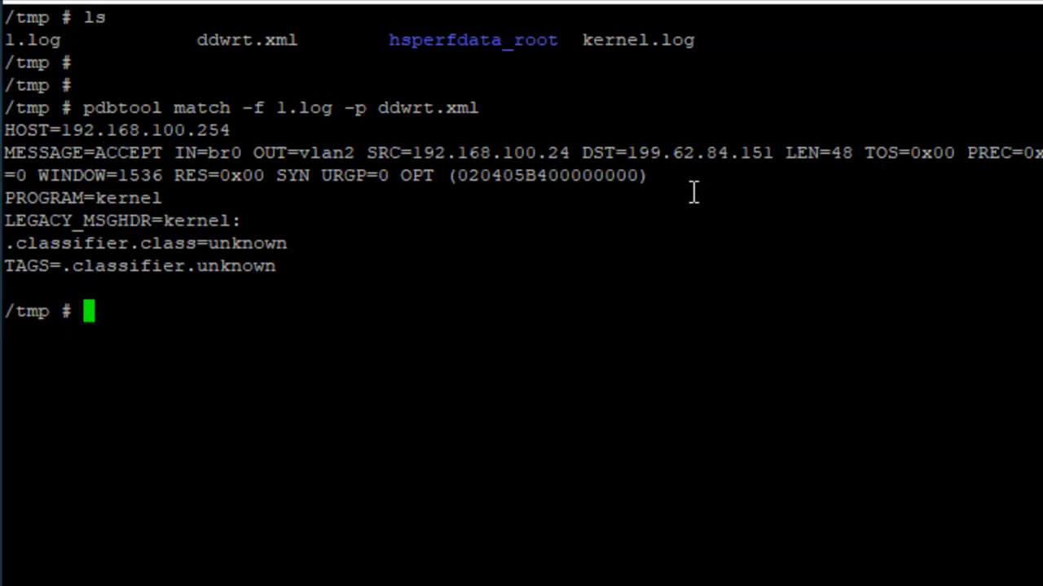
type("ls")
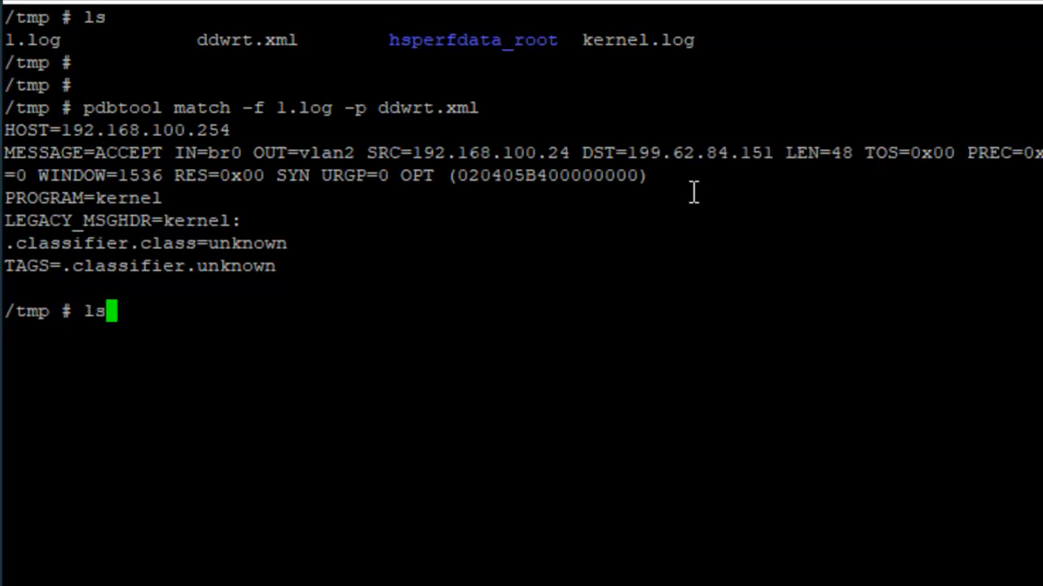
key("BackSpace")
key("BackSpace")
type("vi")
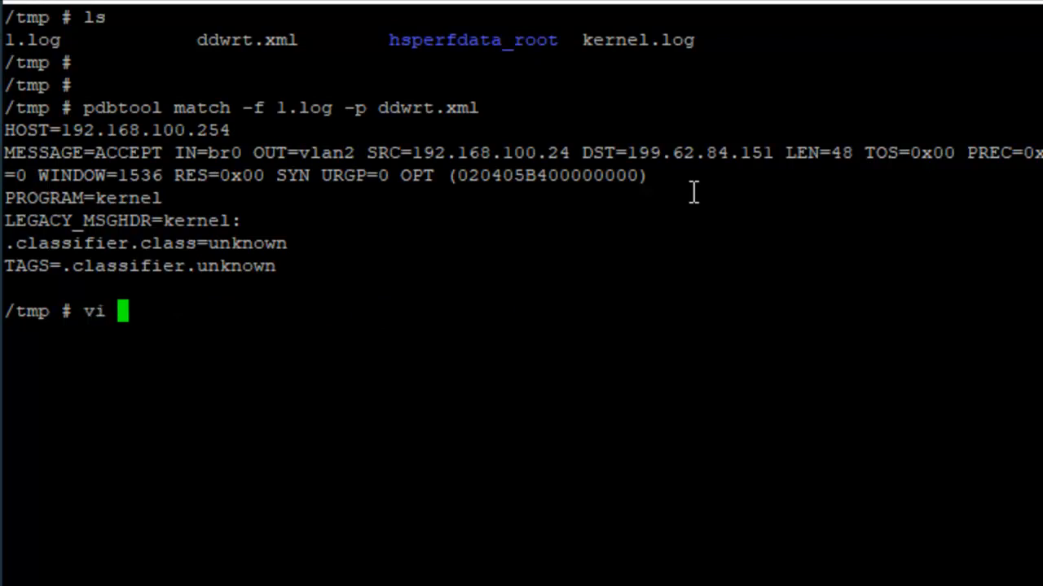
key("BackSpace")
key("BackSpace")
key("BackSpace")
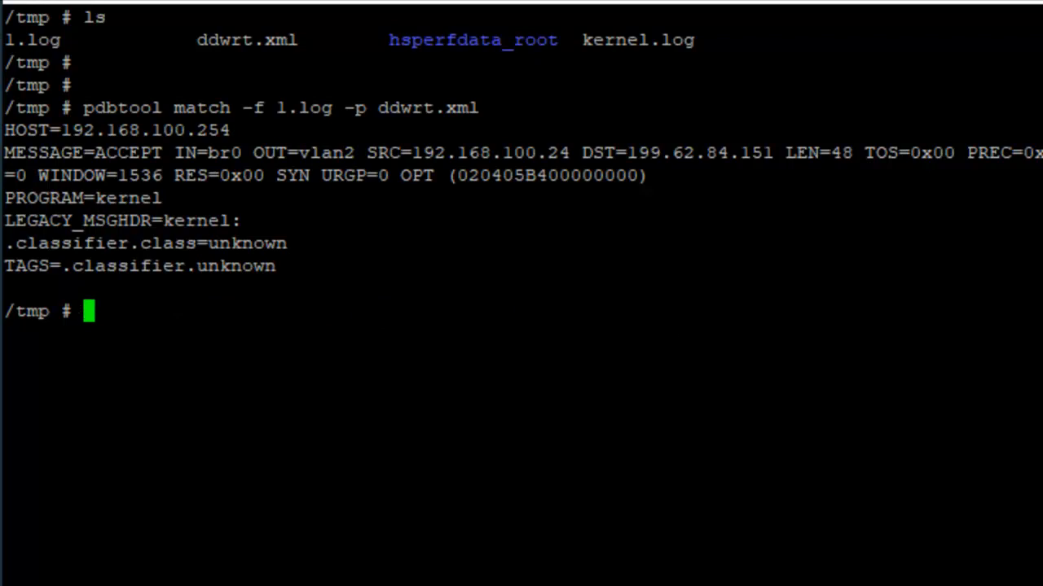
Print the contents of ddwrt.xml in the terminal with cat
type("cat dd")
key("Tab")
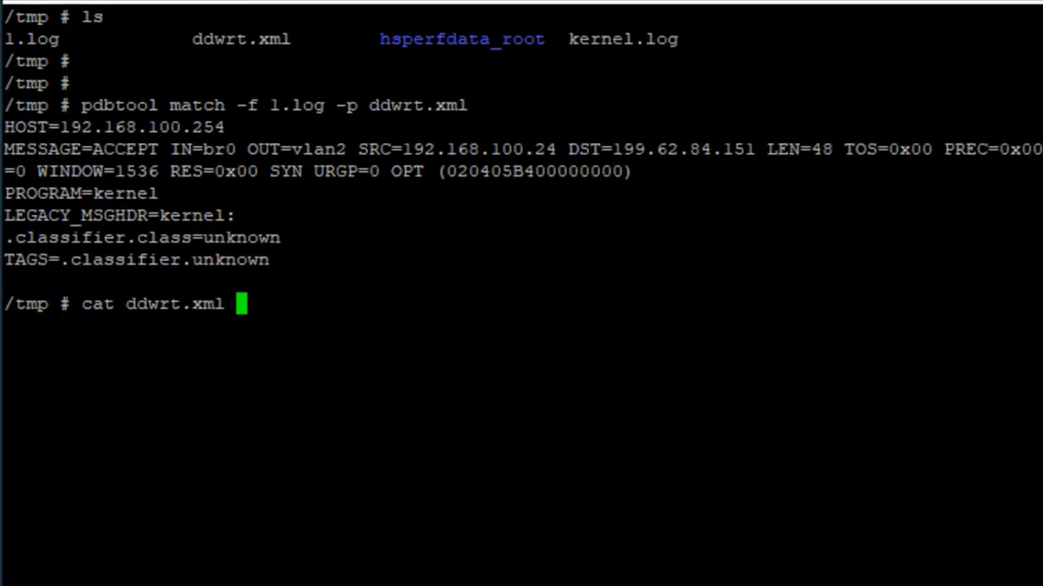
key("Return")
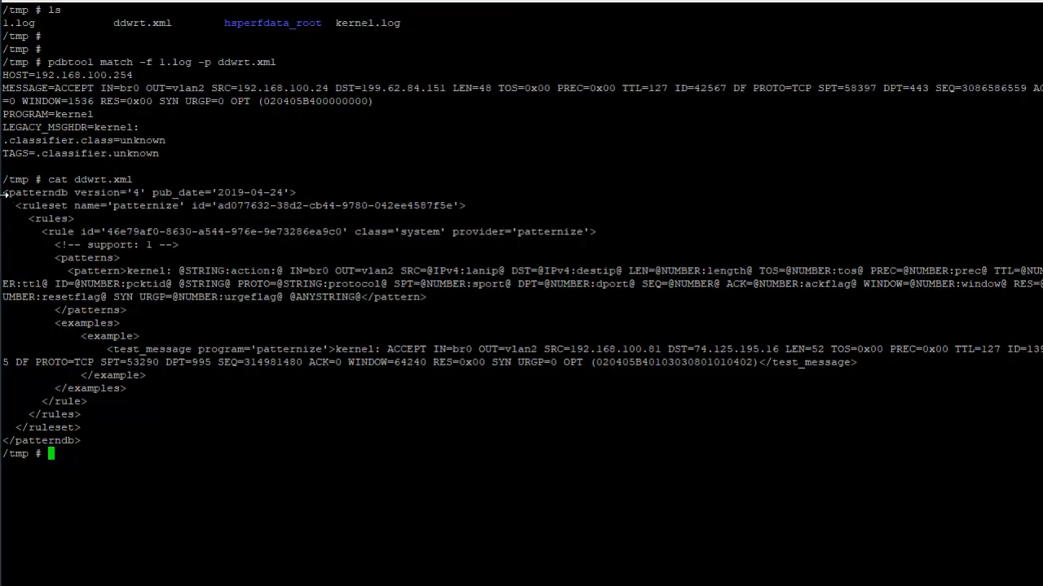
Copy the whole printed patterndb XML into the empty new 1 document in Notepad++ and turn on word wrap
left_click_drag(6, 196, 219, 441)
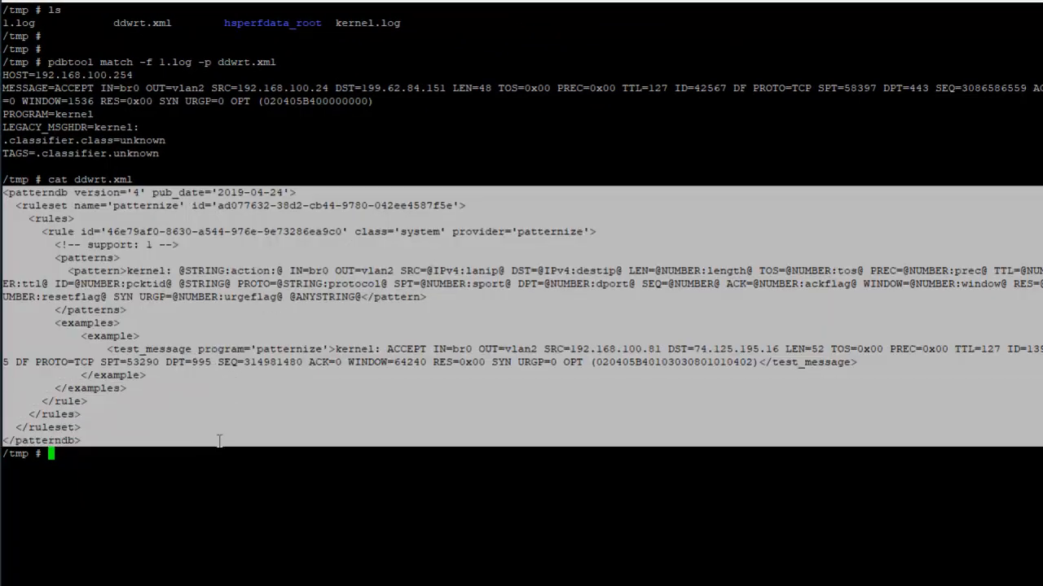
key("alt+Tab")
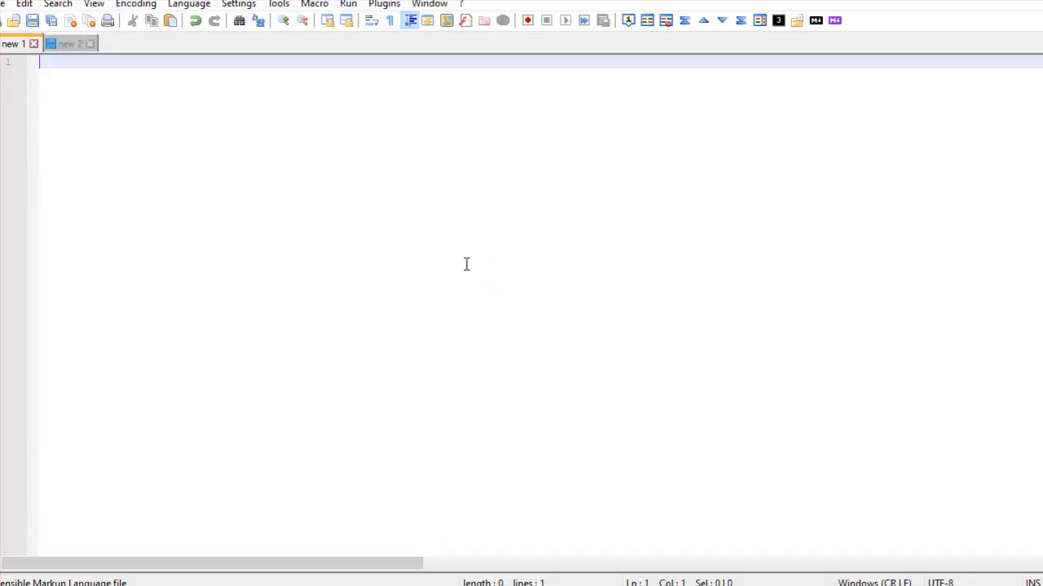
key("ctrl+v")
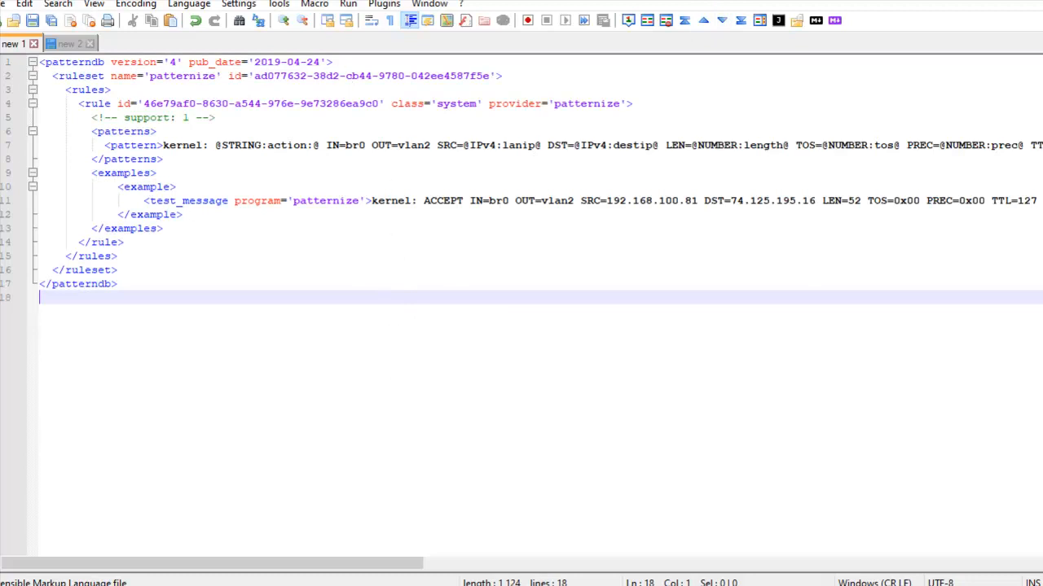
left_click(94, 4)
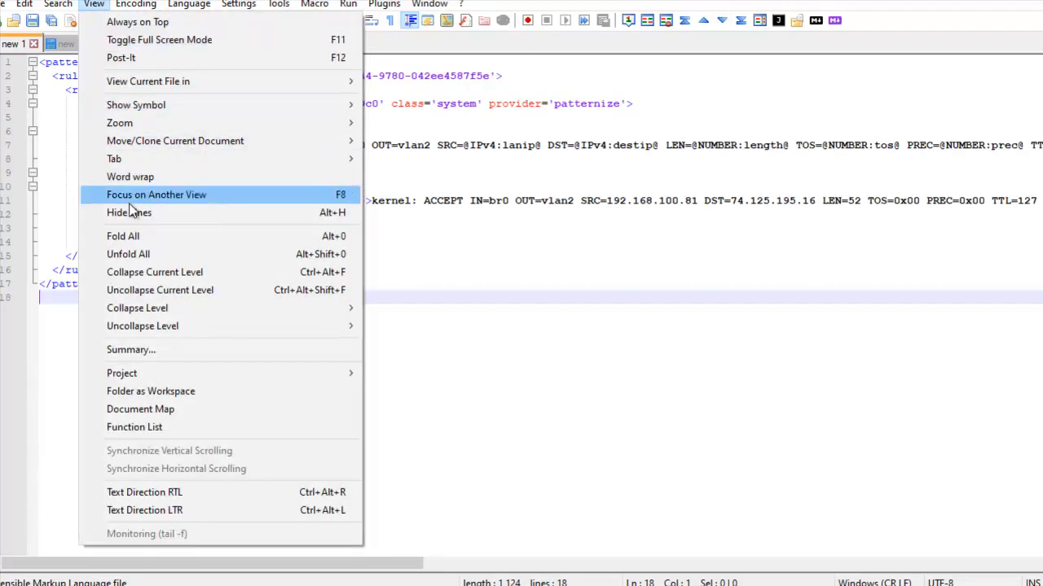
left_click(129, 177)
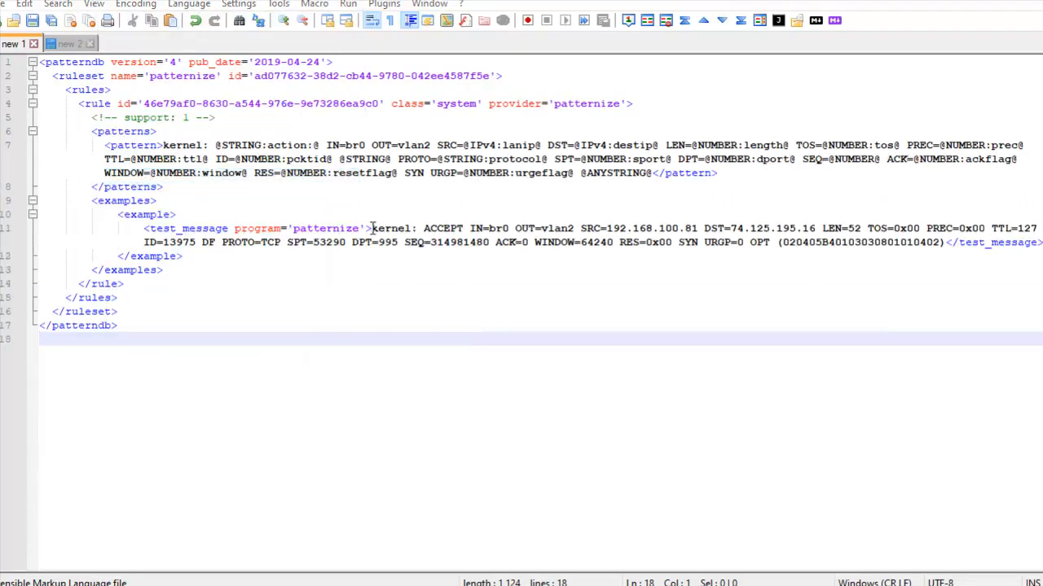
left_click_drag(372, 229, 422, 229)
left_click_drag(112, 214, 253, 255)
left_click_drag(105, 145, 189, 190)
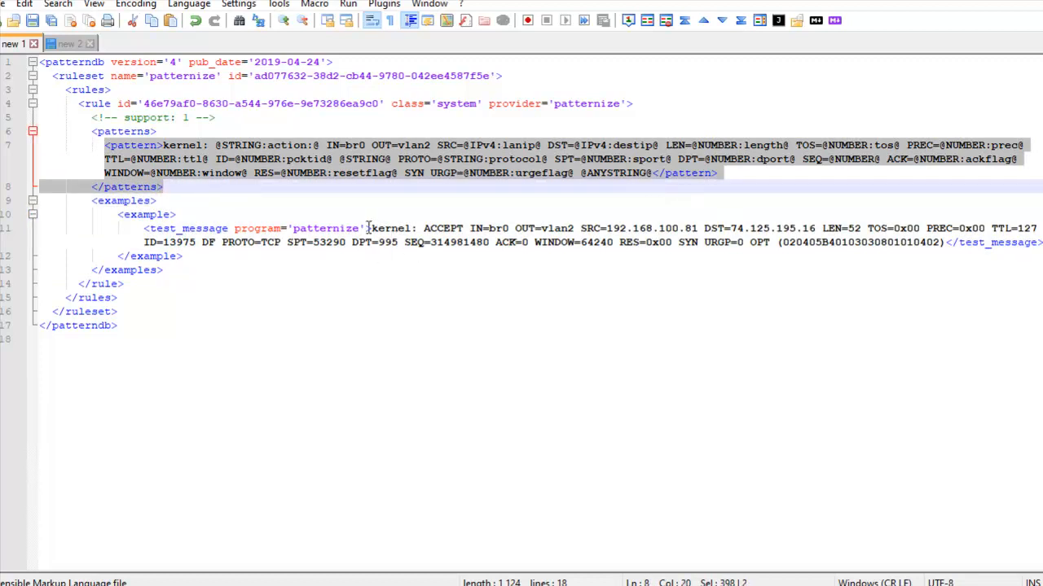
left_click_drag(367, 228, 423, 229)
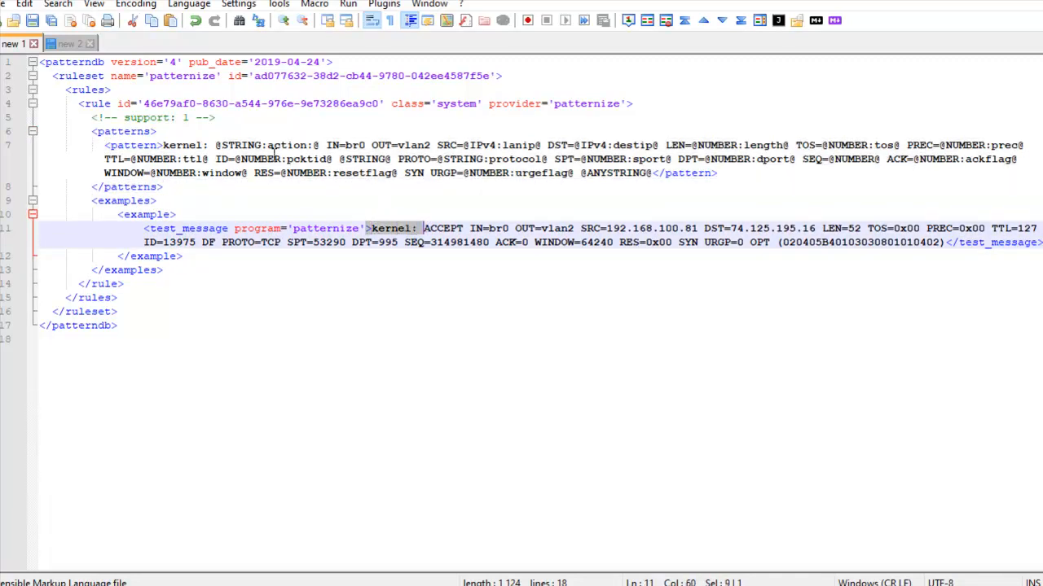
left_click_drag(163, 145, 217, 145)
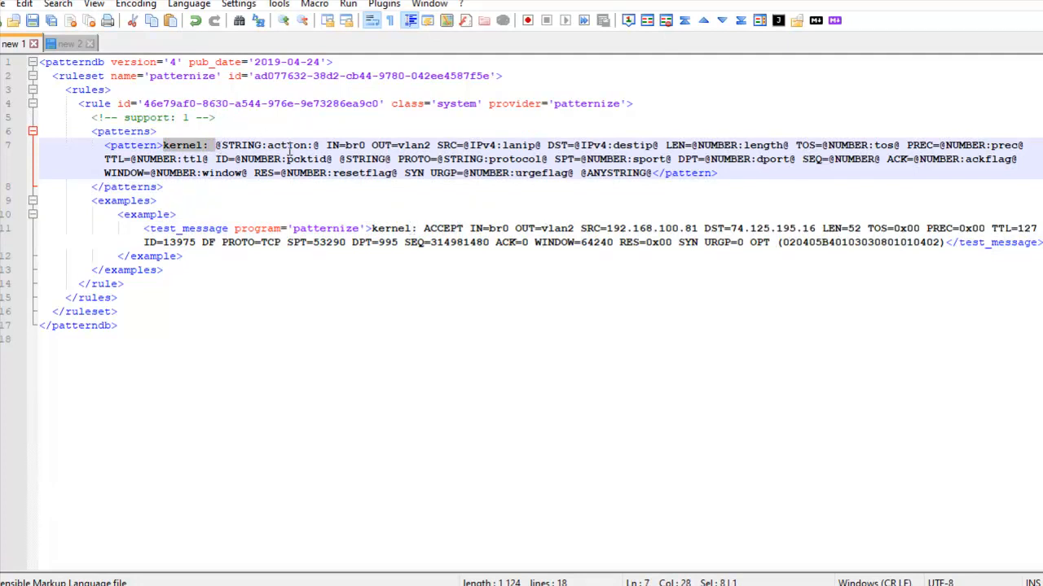
double_click(244, 145)
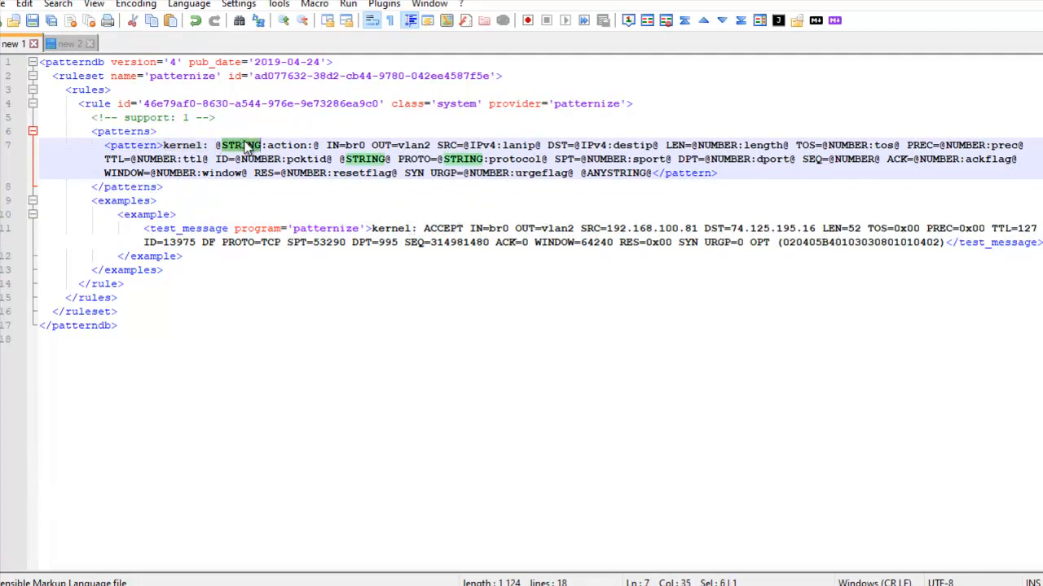
double_click(442, 229)
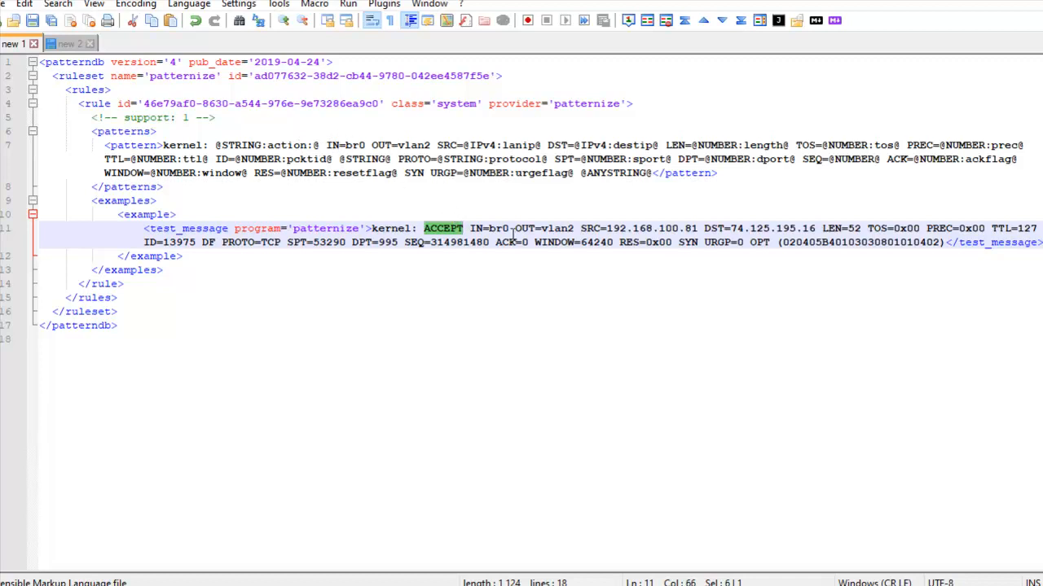
key("Right")
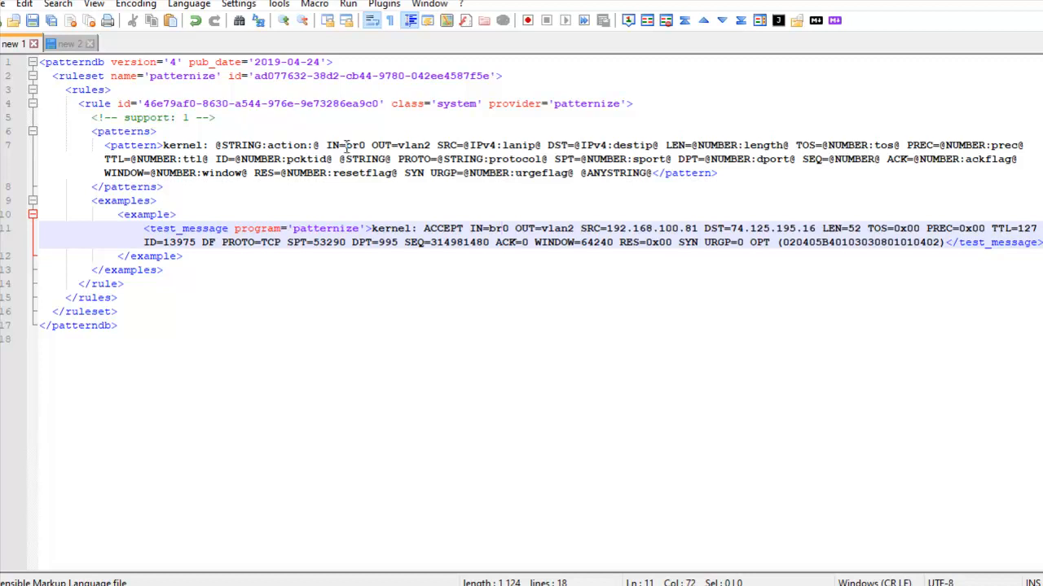
Compare the literal IN=br0 and OUT=vlan2 parts of the pattern with the same interface fields in the test message
left_click_drag(345, 146, 366, 147)
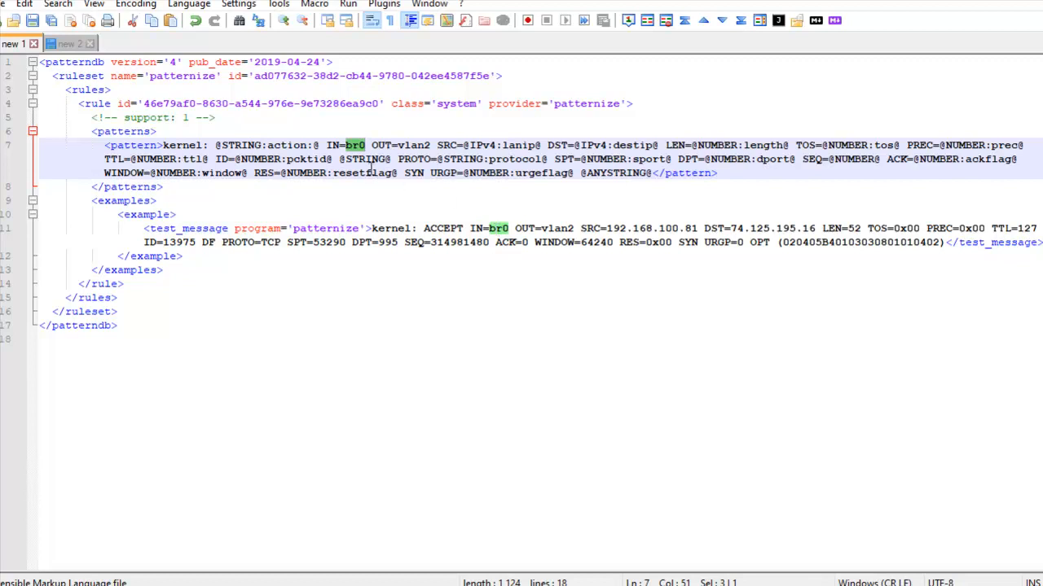
left_click(345, 145)
left_click_drag(345, 145, 366, 146)
double_click(381, 146)
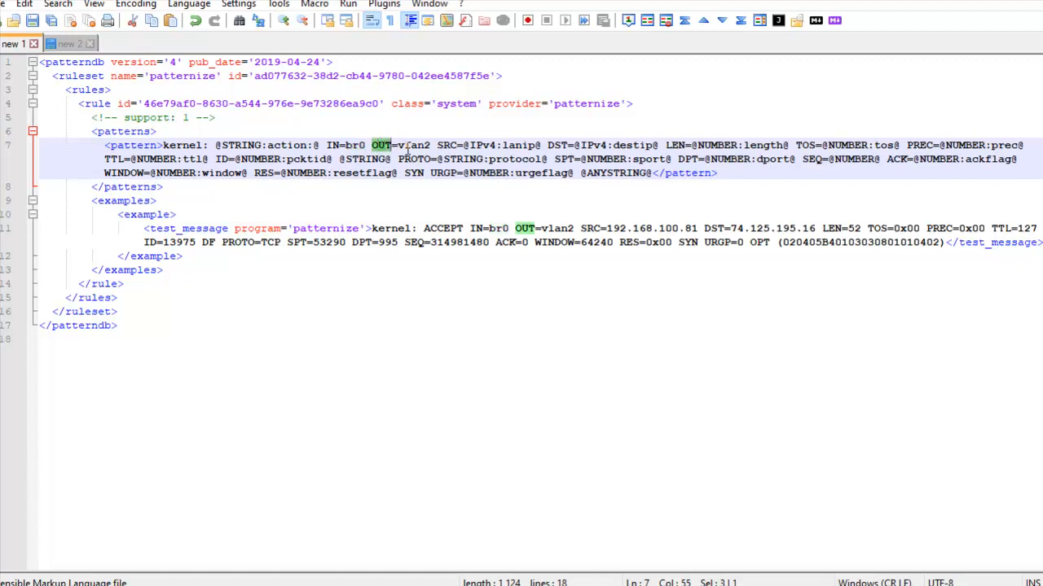
left_click(405, 146)
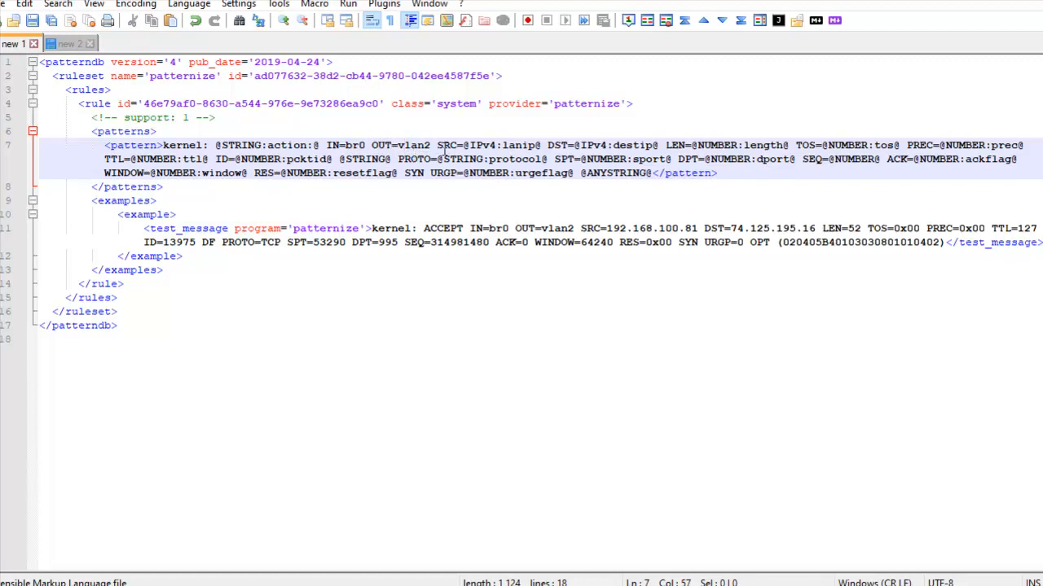
left_click_drag(568, 229, 535, 229)
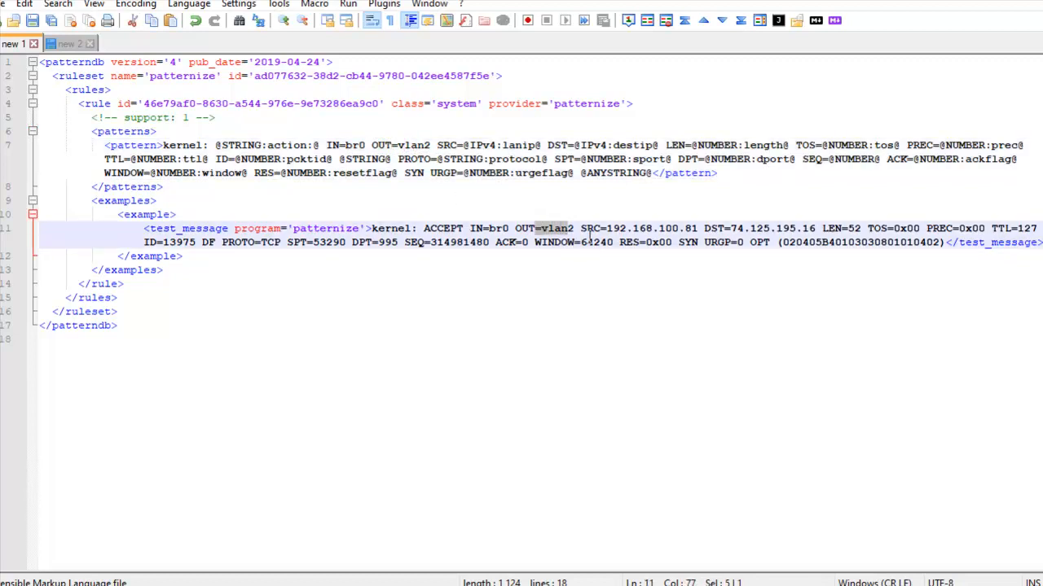
left_click(412, 147)
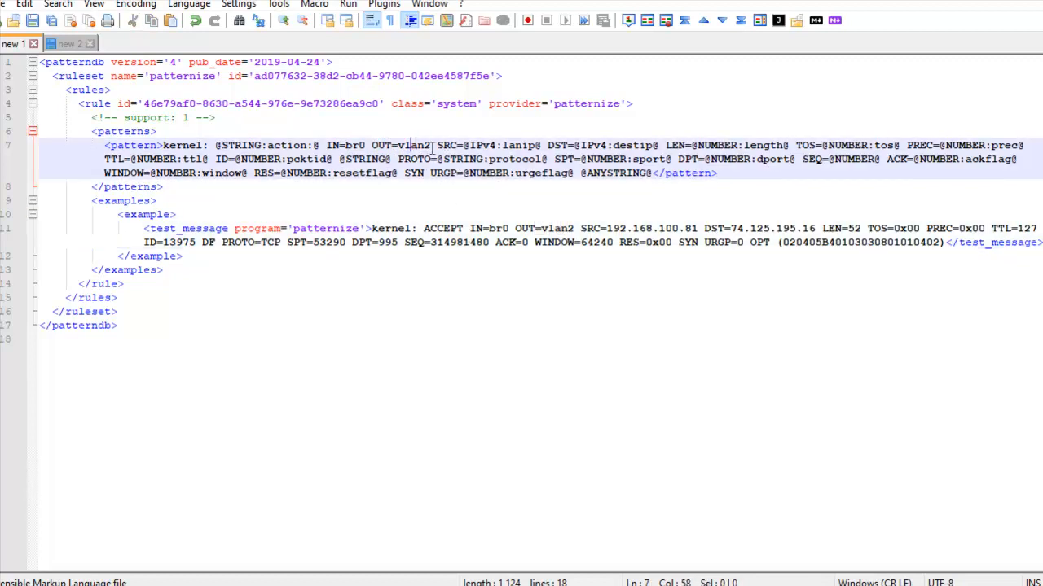
Examine the IPv4 parser for SRC and DST and the NUMBER parsers for TOS and PREC against the test message
double_click(446, 145)
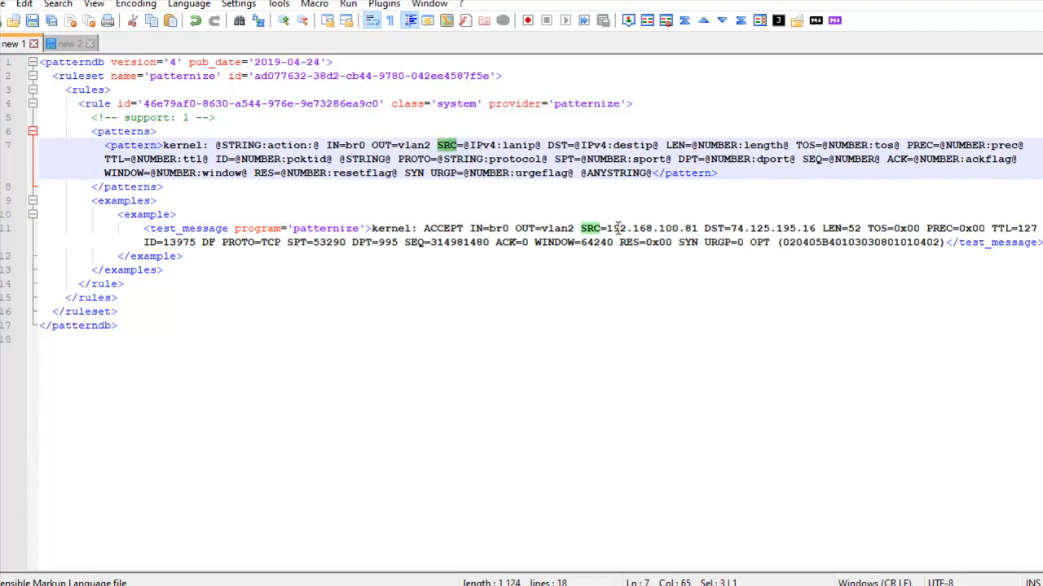
double_click(481, 145)
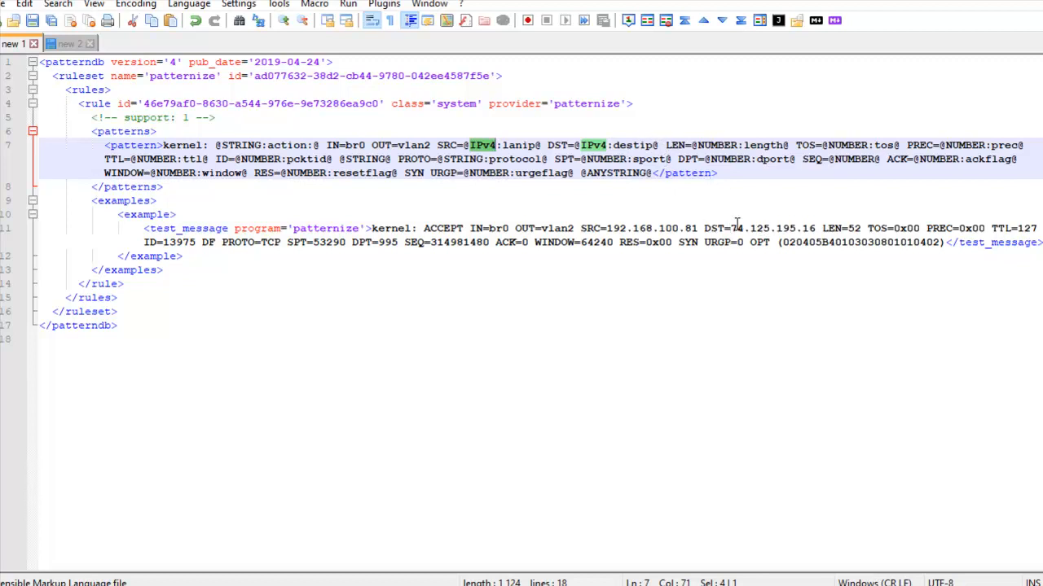
left_click_drag(738, 229, 815, 229)
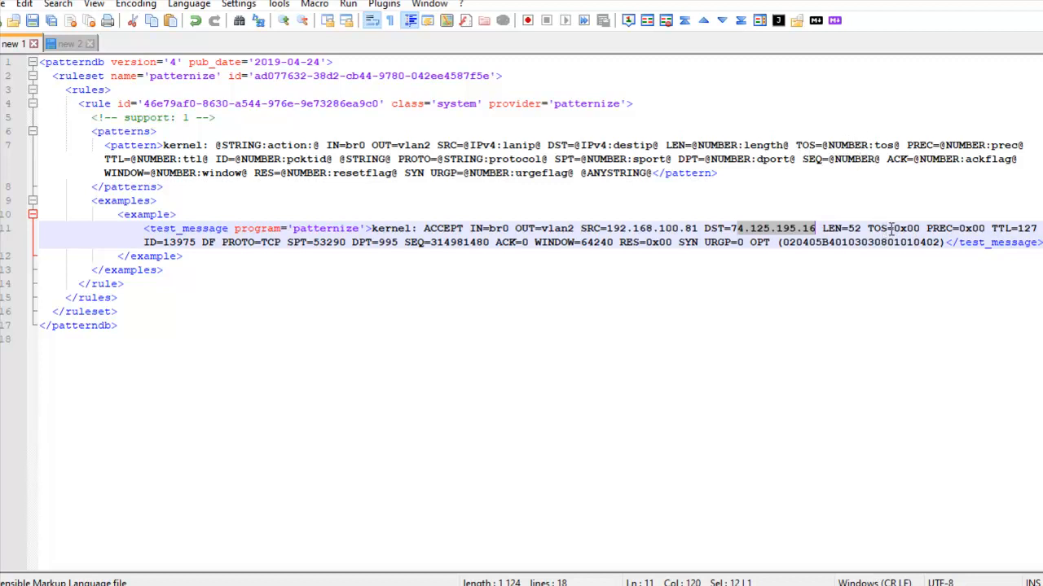
left_click_drag(886, 229, 921, 229)
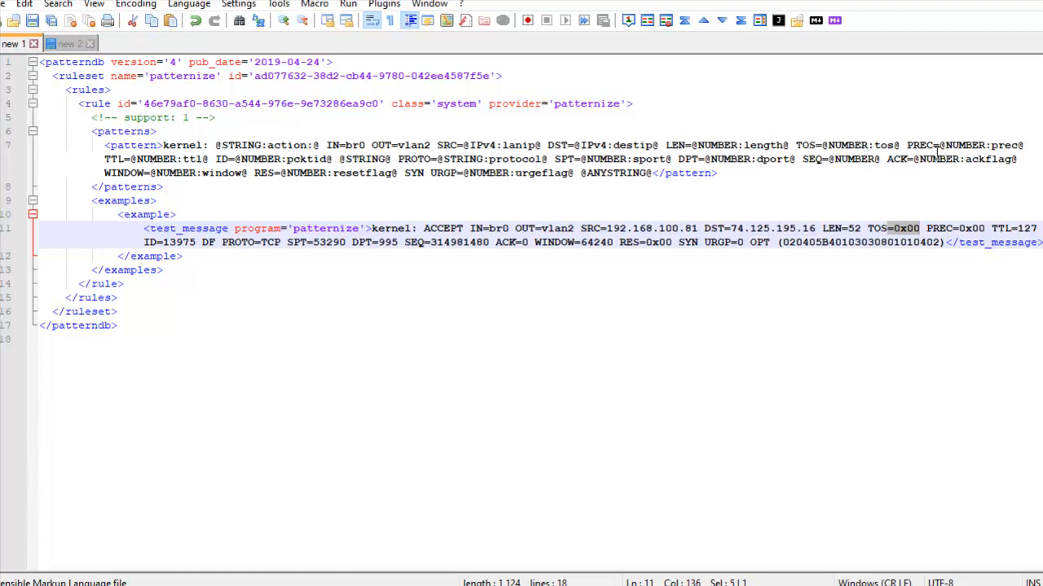
left_click_drag(918, 147, 1018, 147)
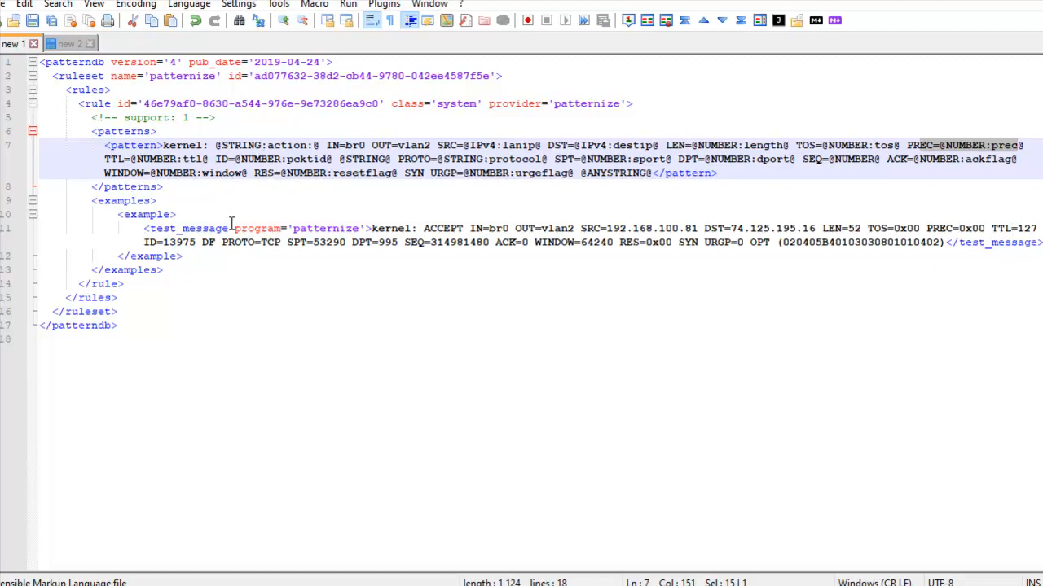
Examine how the pattern parses the DF flag, the PROTO field and the SPT source port named sport
double_click(208, 242)
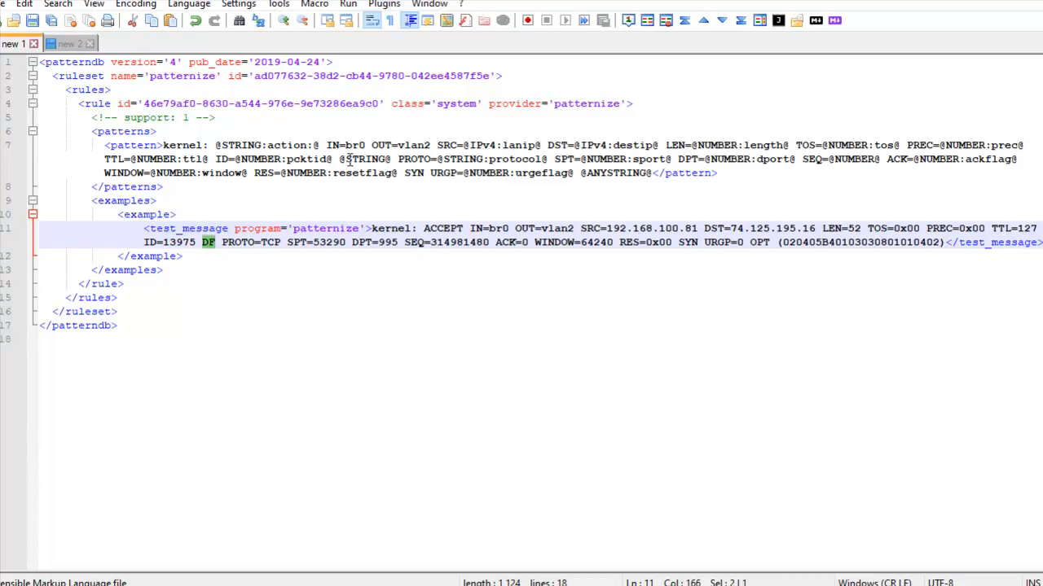
double_click(350, 160)
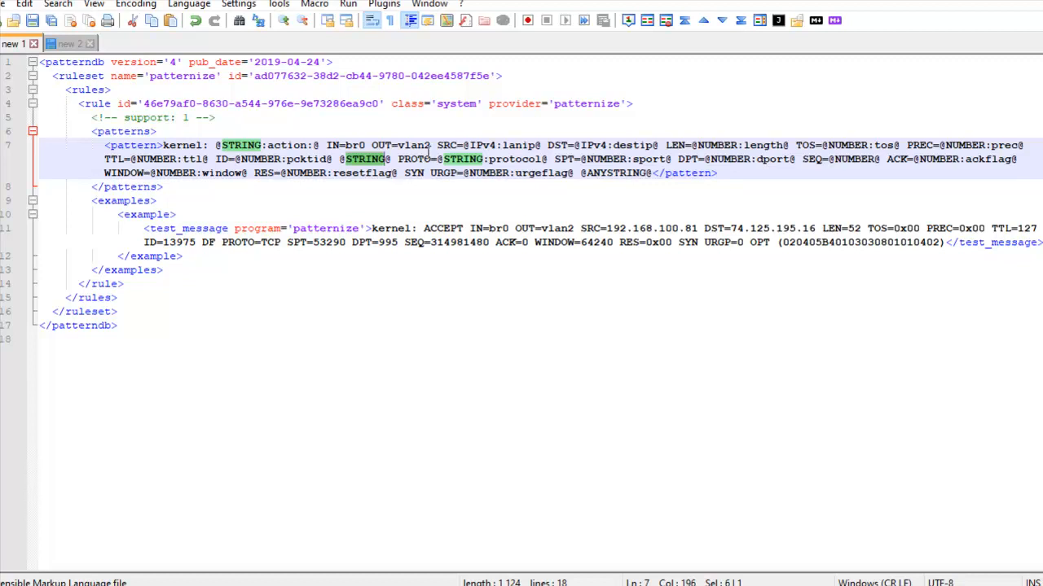
double_click(420, 160)
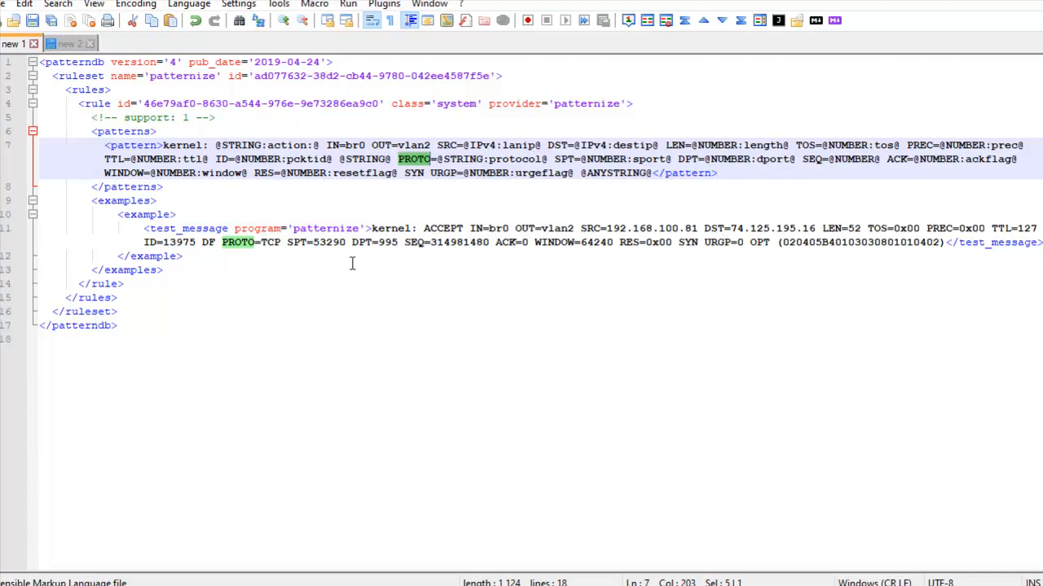
double_click(570, 160)
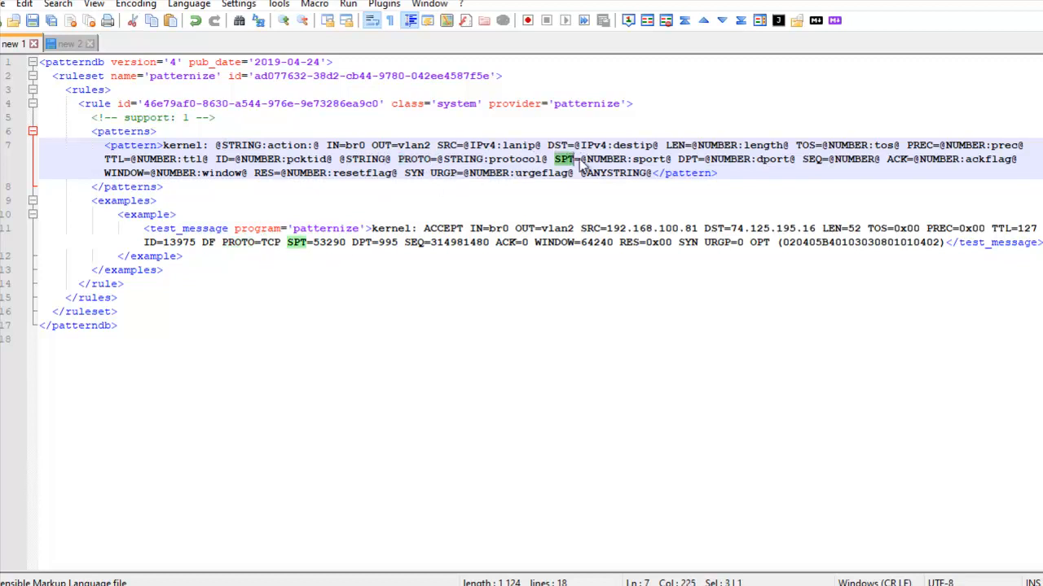
double_click(652, 158)
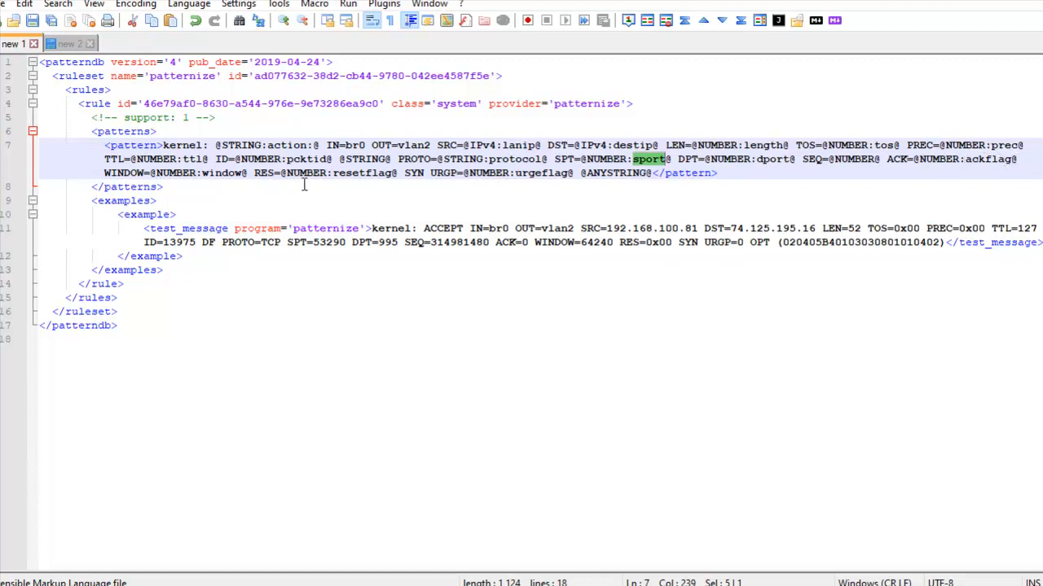
Examine the WINDOW, RES, SYN and URGP parts of the pattern against the same fields in the test message
double_click(132, 173)
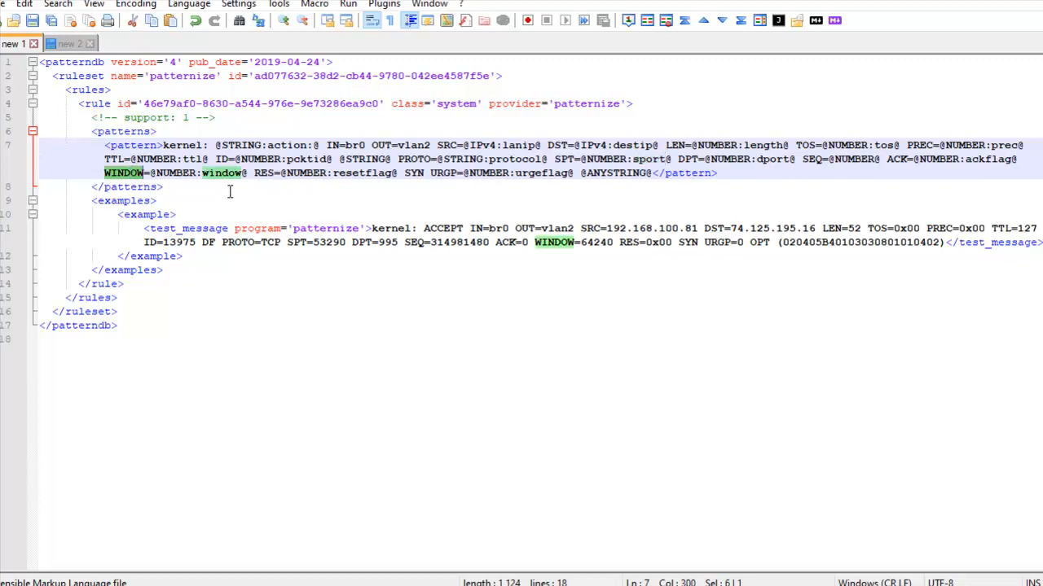
double_click(262, 172)
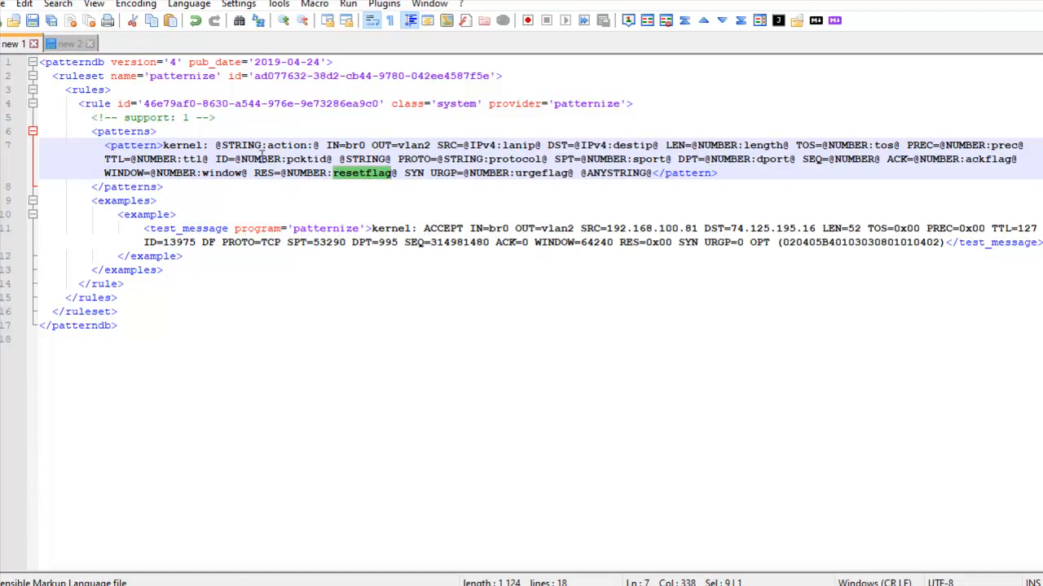
double_click(414, 173)
double_click(443, 173)
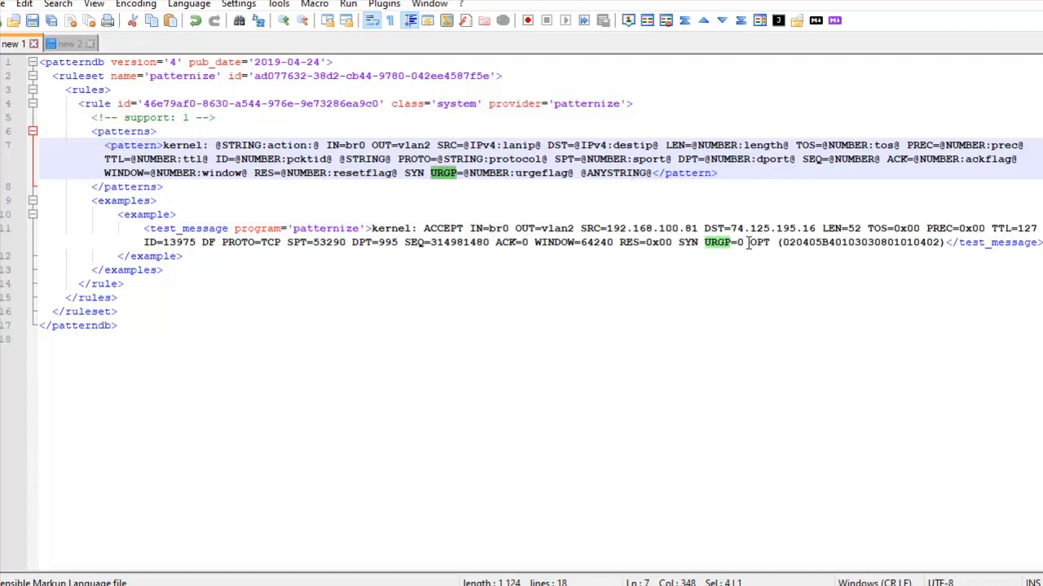
left_click_drag(749, 242, 941, 242)
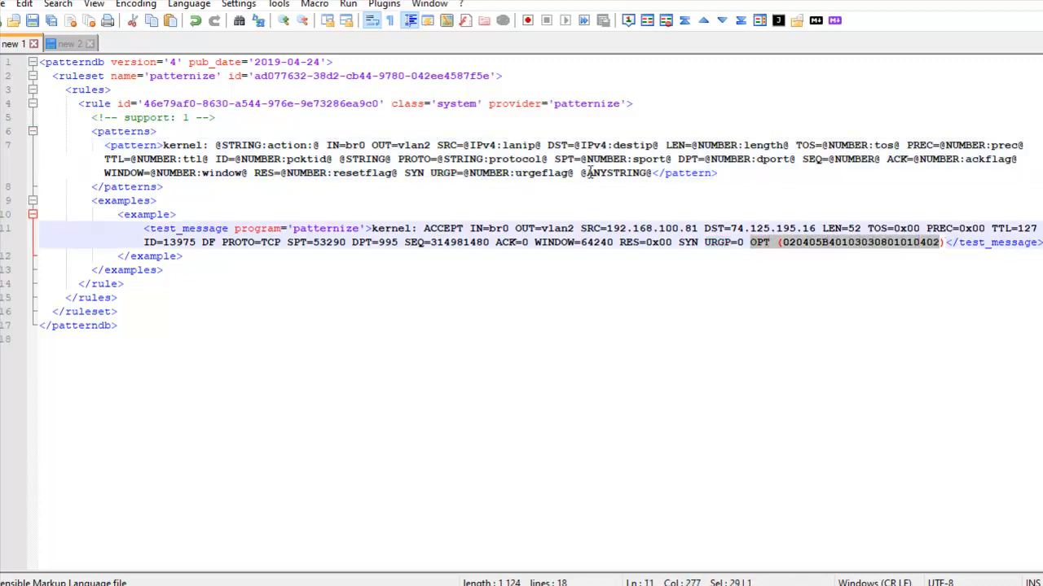
left_click_drag(581, 173, 651, 173)
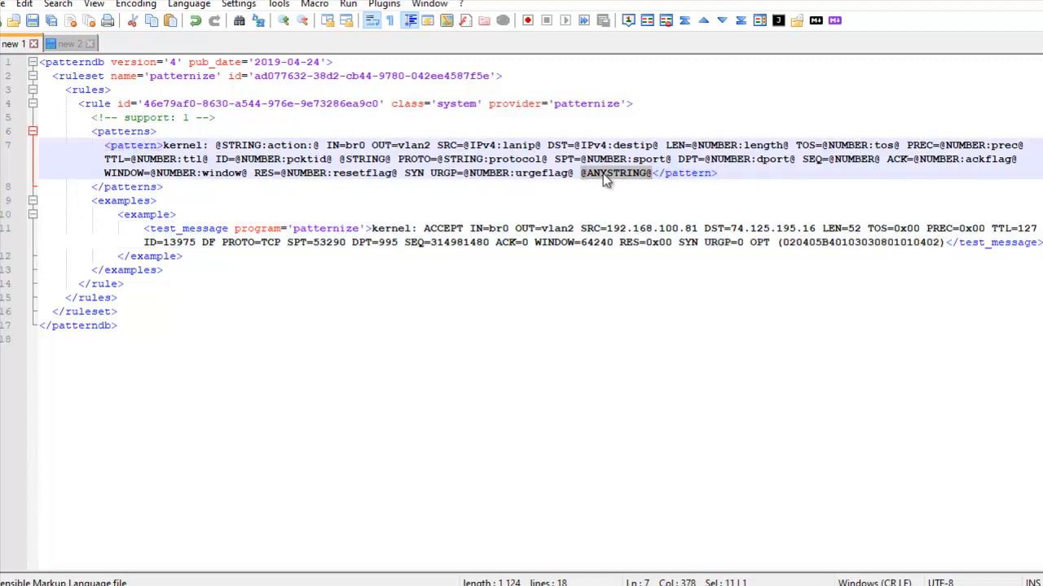
left_click_drag(582, 174, 652, 175)
Copy the whole patterns block and paste it a few lines below the closing patterndb tag as a backup
left_click_drag(720, 173, 81, 137)
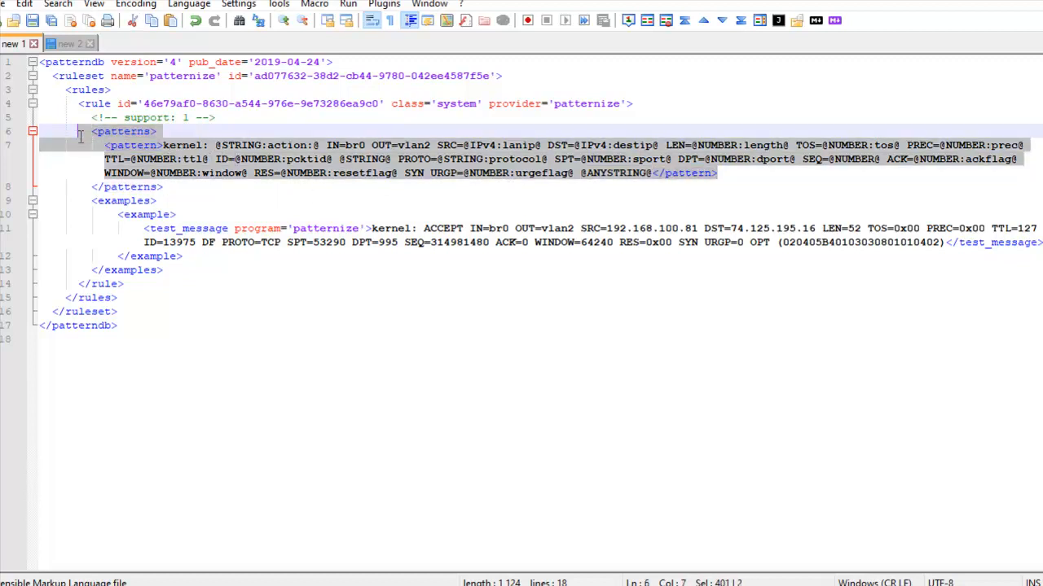
left_click_drag(264, 181, 78, 130)
key("ctrl+c")
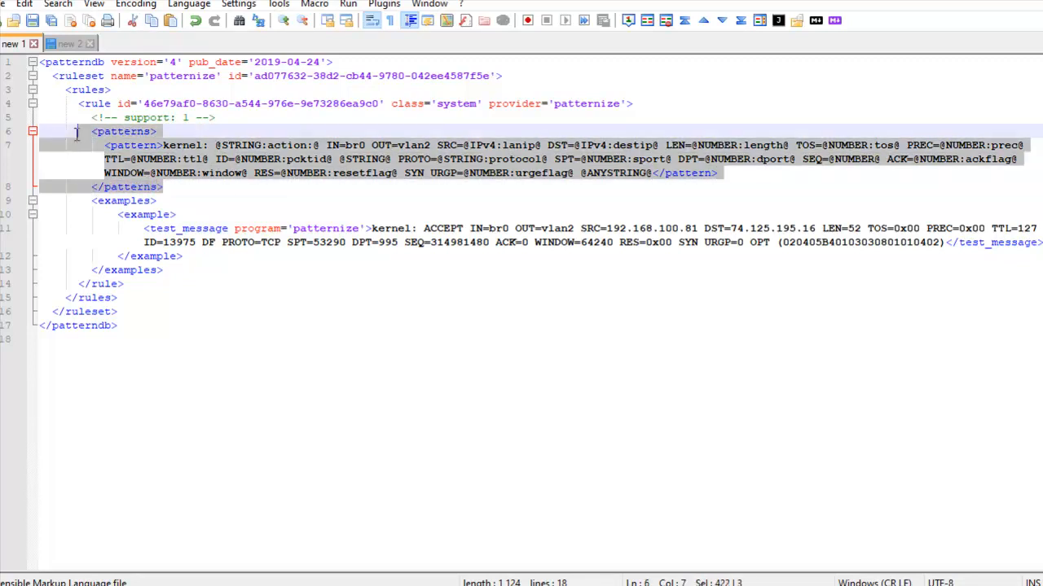
left_click(128, 371)
key("Return")
key("Return")
key("Return")
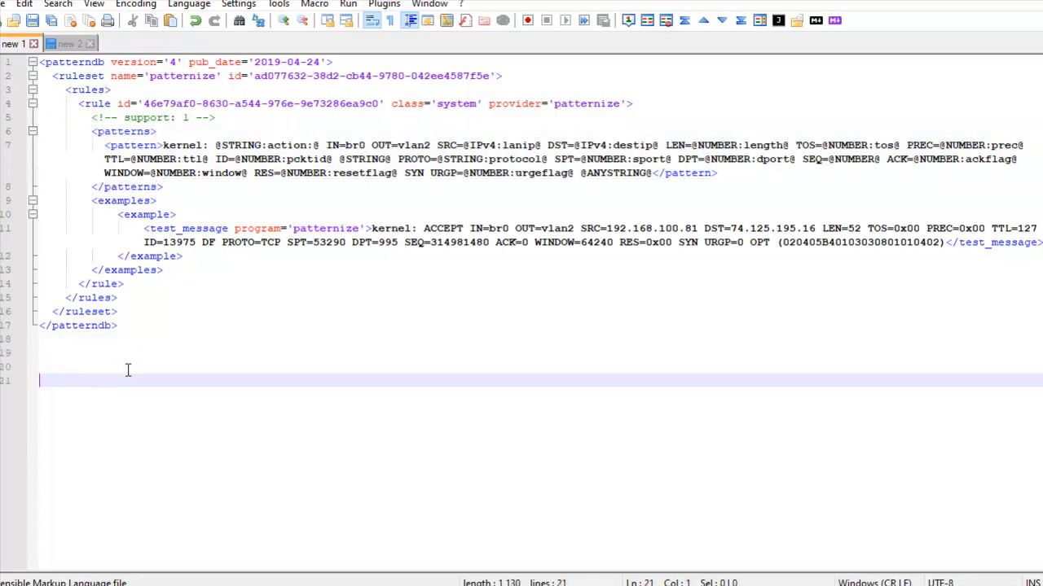
key("ctrl+v")
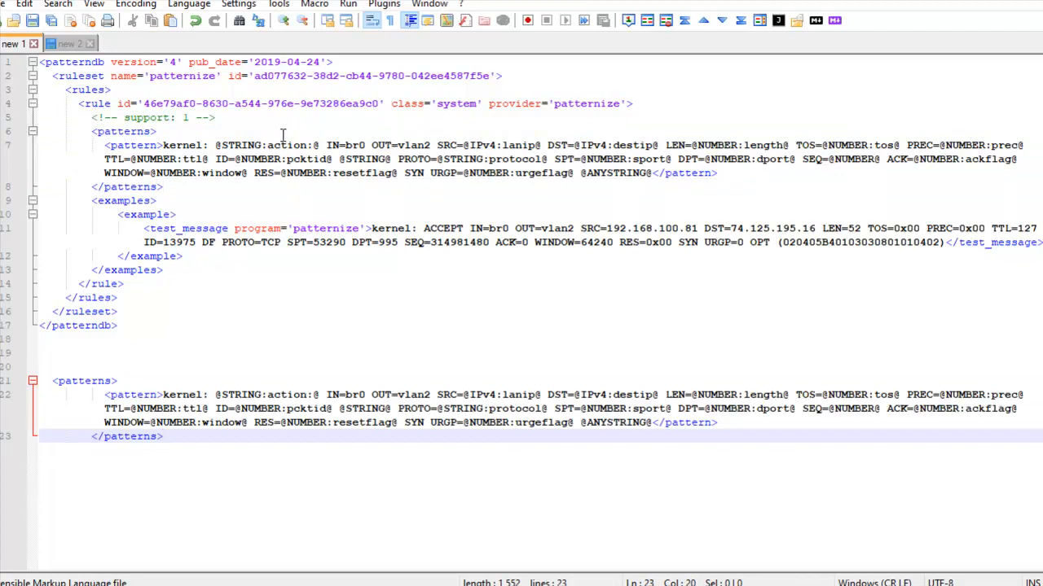
left_click_drag(330, 145, 580, 174)
key("Delete")
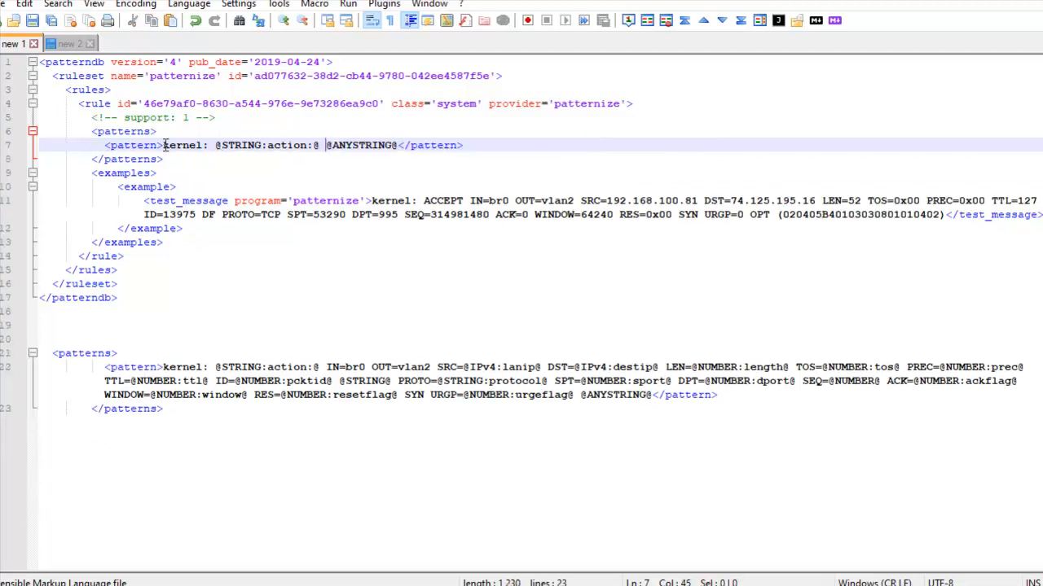
left_click_drag(163, 145, 321, 145)
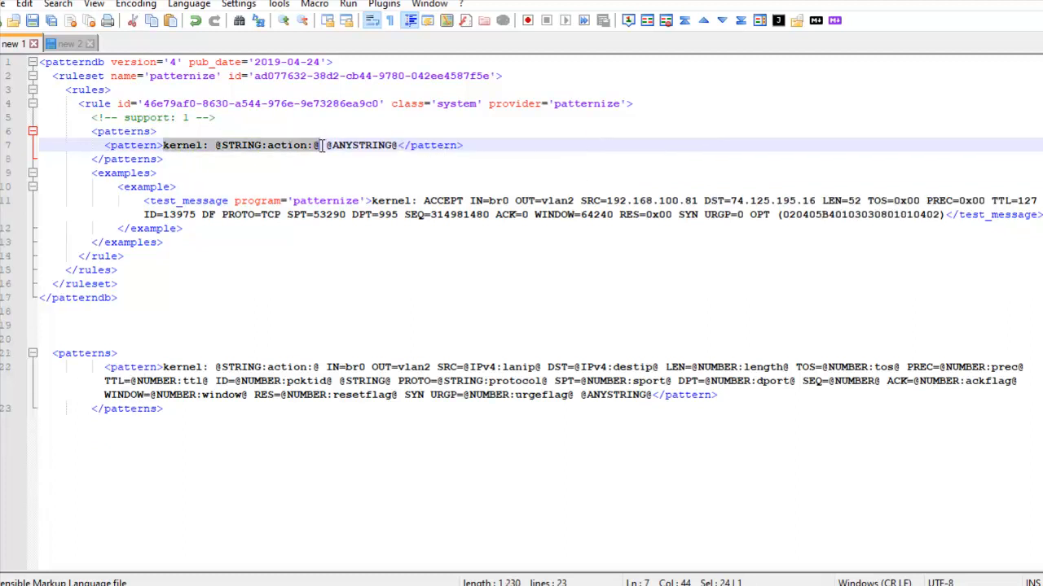
left_click(404, 145)
left_click(112, 154)
left_click_drag(104, 145, 467, 149)
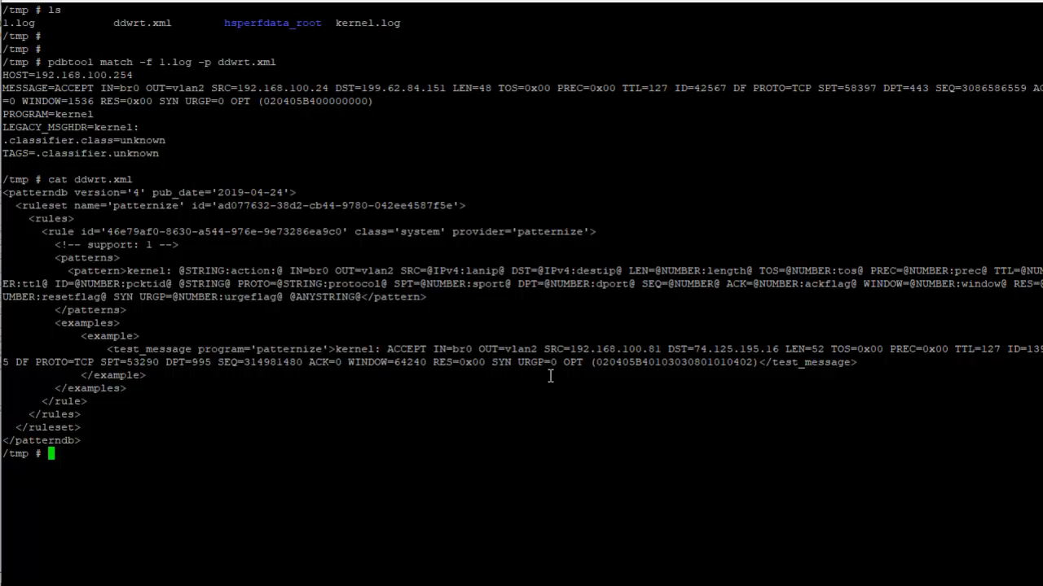
type("kkkkkkkkkkkkkkkkk")
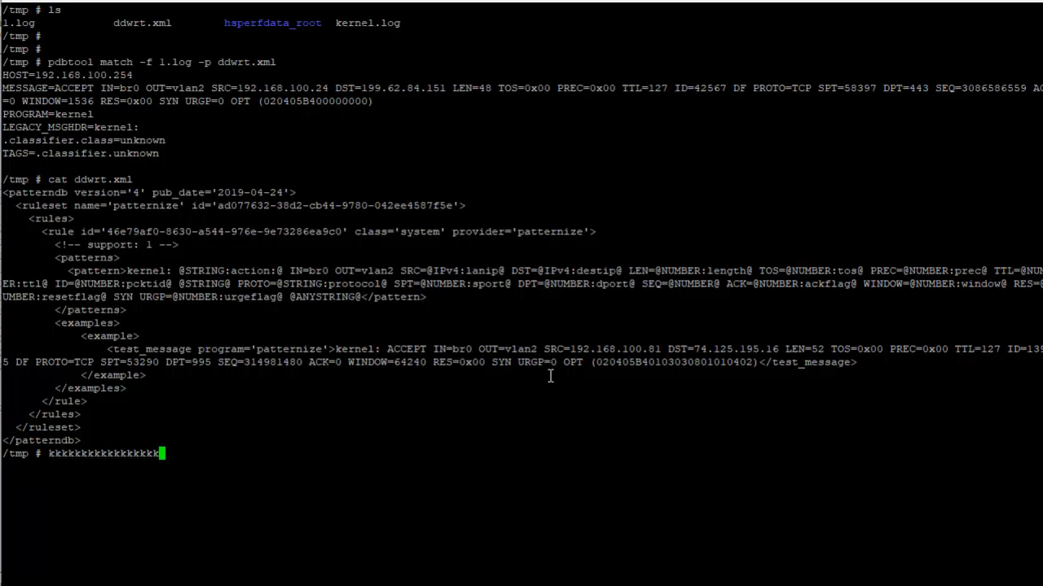
key("Up")
key("Up")
key("ctrl+c")
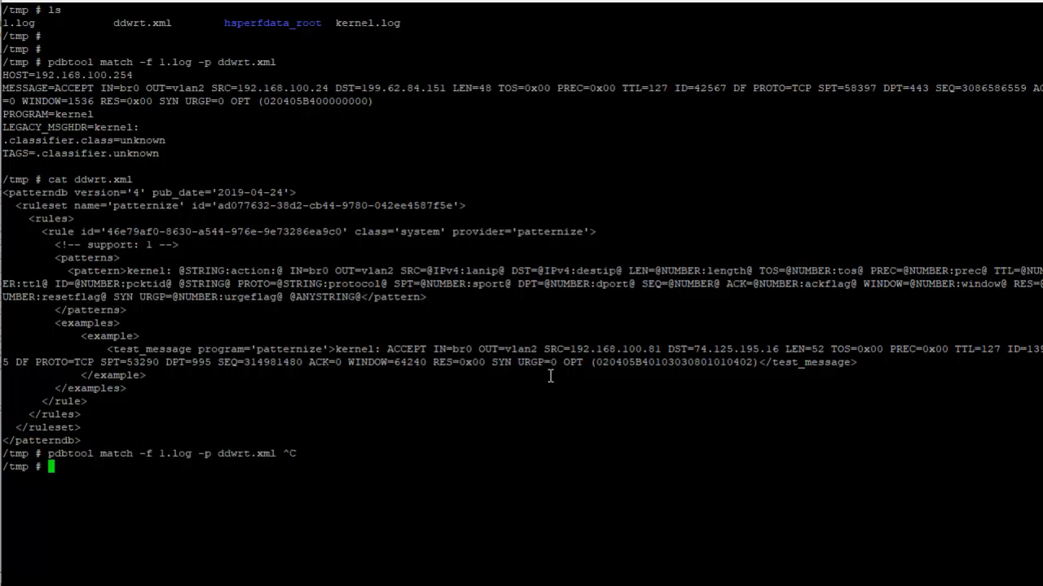
Clear the terminal and list the files in /tmp
type("ls")
key("Return")
type("clear")
key("Return")
type("ls")
key("Return")
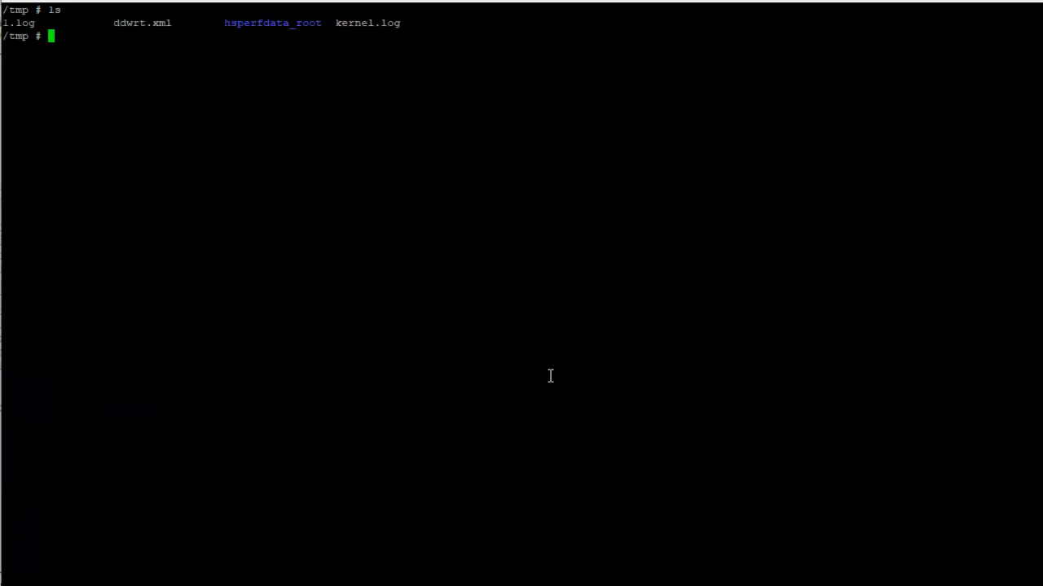
Open ddwrt.xml in vi and delete the full pattern line inside the patterns block
type("vi dd")
key("Tab")
key("Return")
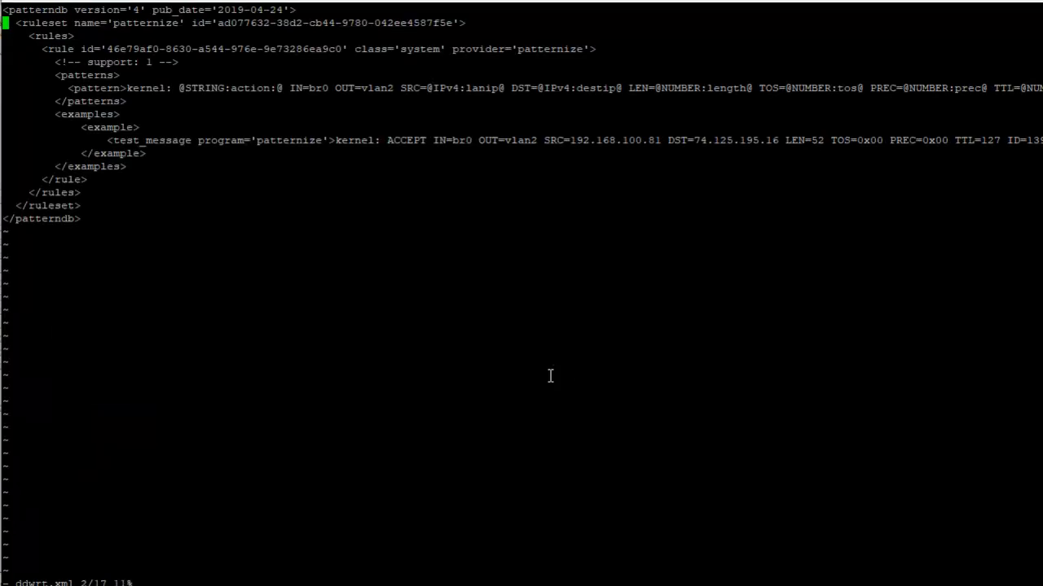
key("Down")
key("Down")
key("Down")
key("Down")
key("Down")
key("Down")
key("Down")
key("Up")
key("d")
key("d")
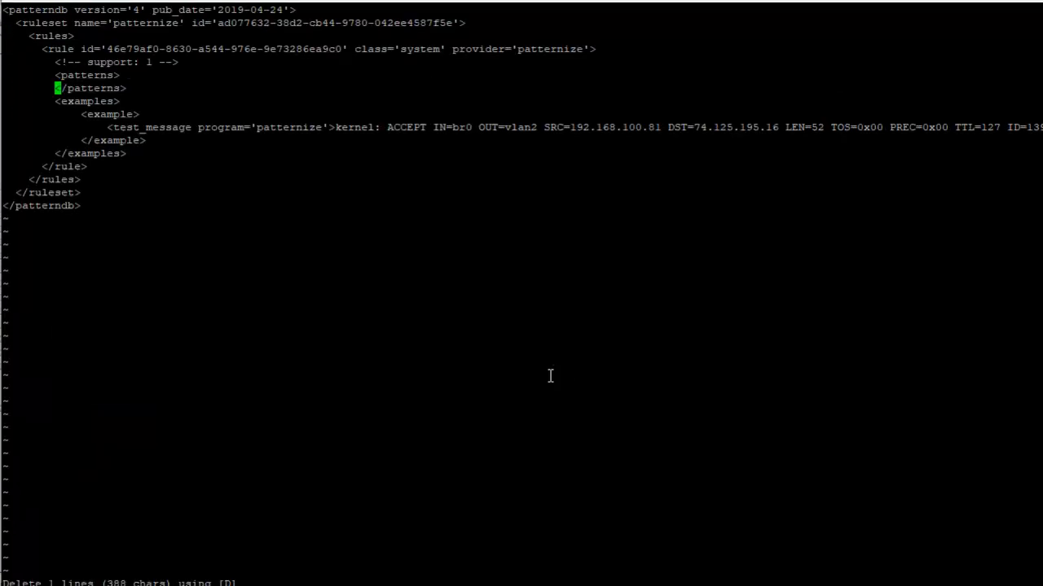
key("O")
key("Tab")
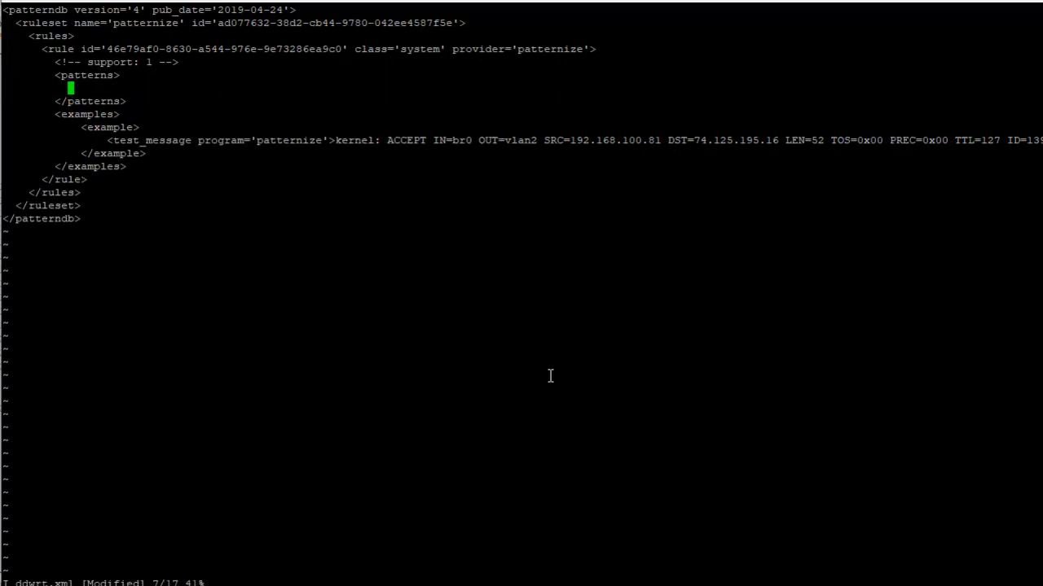
right_click(550, 375)
key("Escape")
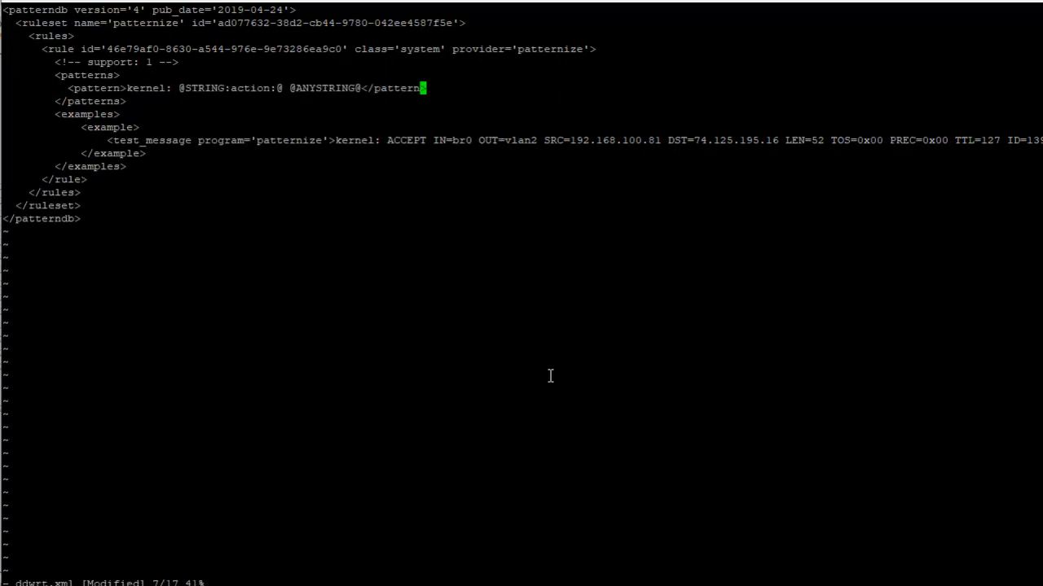
Save ddwrt.xml and test it with pdbtool match -f 1.log -p ddwrt.xml
type(":wq")
key("Return")
key("Up")
key("Up")
key("Up")
key("Up")
key("Up")
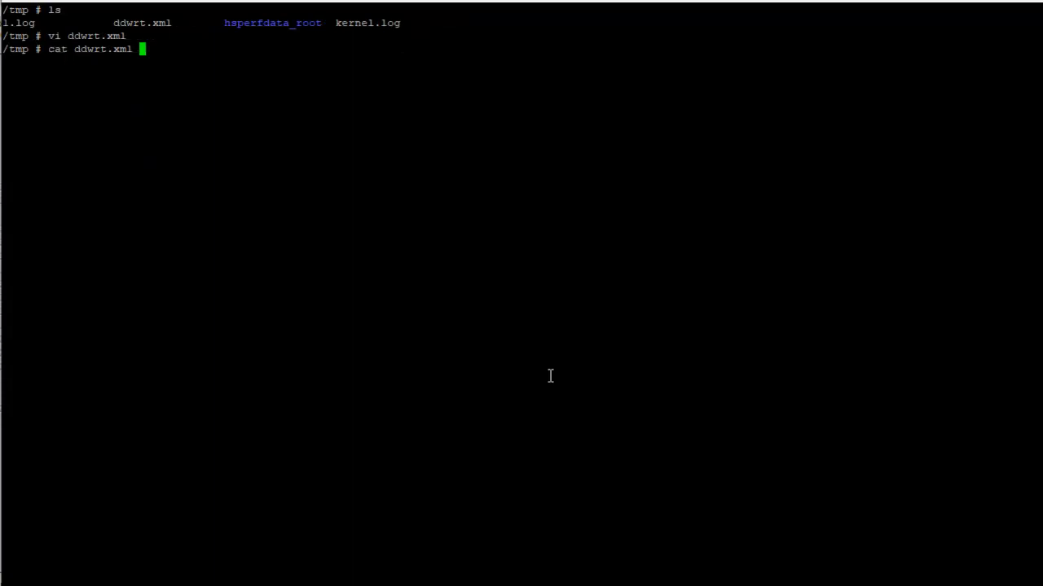
key("Return")
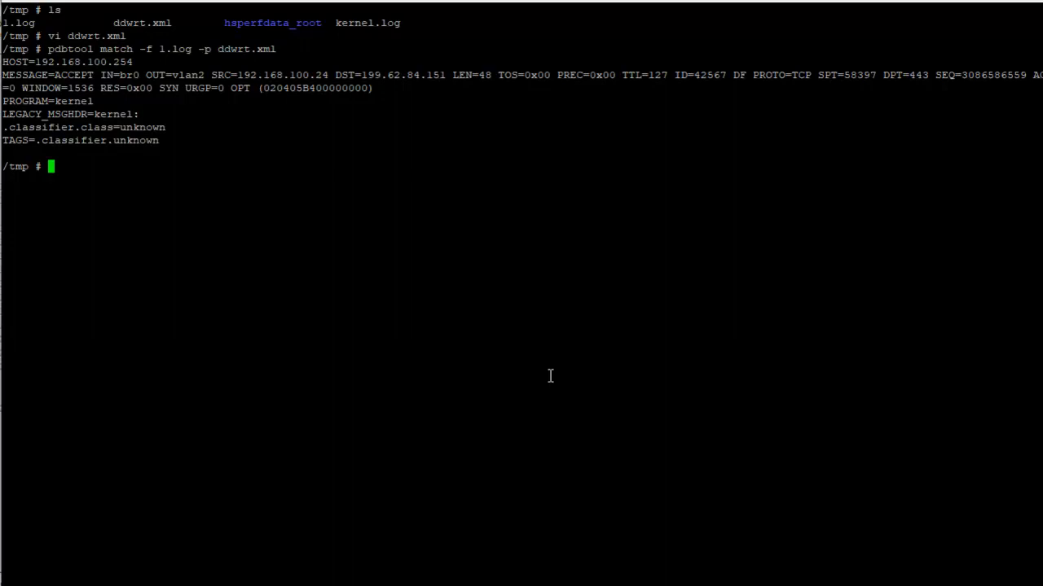
key("Up")
key("Up")
key("Return")
key("Down")
key("Down")
key("Down")
key("Down")
key("Down")
key("Down")
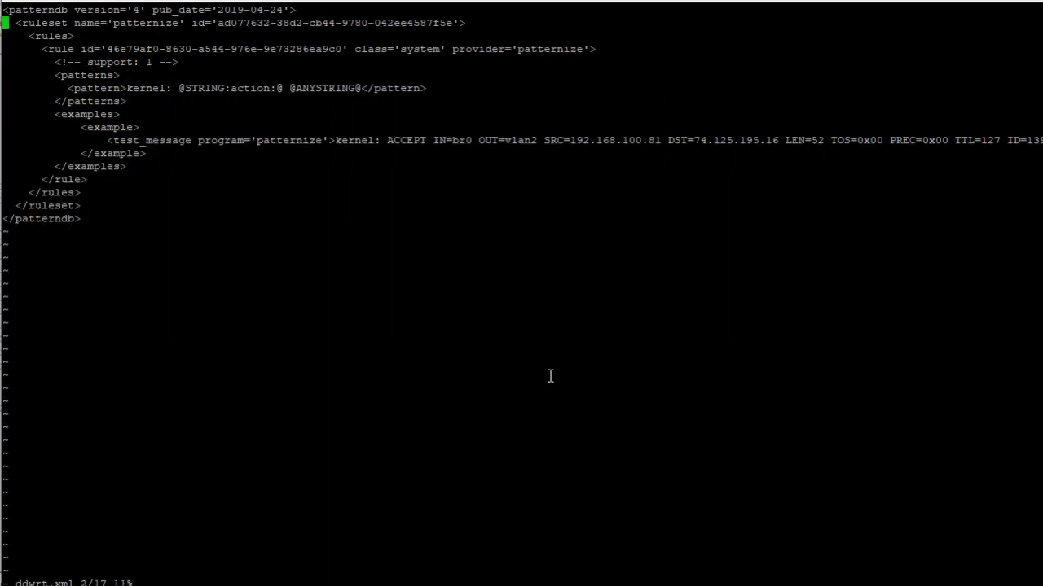
key("Right")
key("Right")
key("Right")
key("Right")
key("Right")
key("Right")
key("Right")
key("Right")
key("Right")
key("Right")
key("Right")
key("Right")
key("Right")
key("Right")
key("Right")
key("Right")
key("Right")
key("Right")
key("Right")
key("Right")
key("Right")
key("Right")
key("Right")
key("Right")
key("Right")
key("Right")
key("Right")
key("Right")
key("Left")
key("BackSpace")
key("BackSpace")
key("BackSpace")
key("BackSpace")
key("BackSpace")
key("BackSpace")
key("BackSpace")
key("BackSpace")
key("BackSpace")
key("BackSpace")
key("BackSpace")
key("BackSpace")
key("BackSpace")
key("BackSpace")
key("BackSpace")
key("BackSpace")
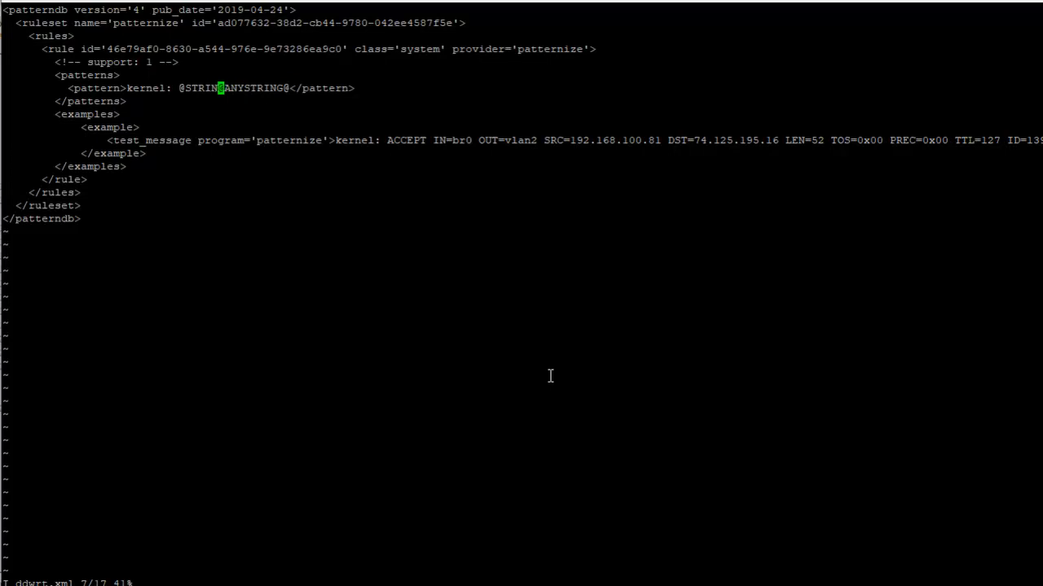
key("BackSpace")
key("Escape")
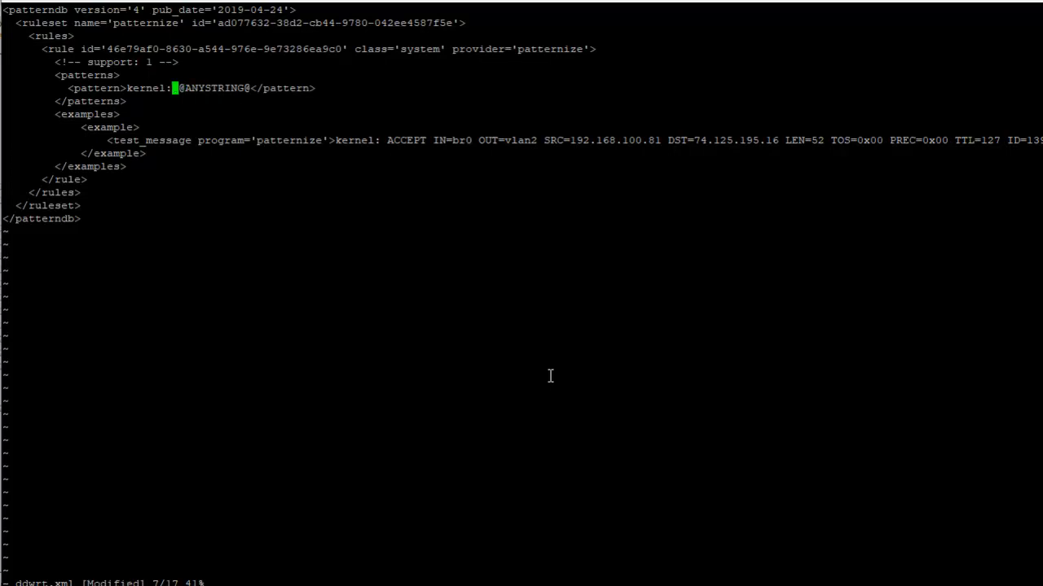
type(":wq")
key("Return")
key("Up")
key("Up")
key("Return")
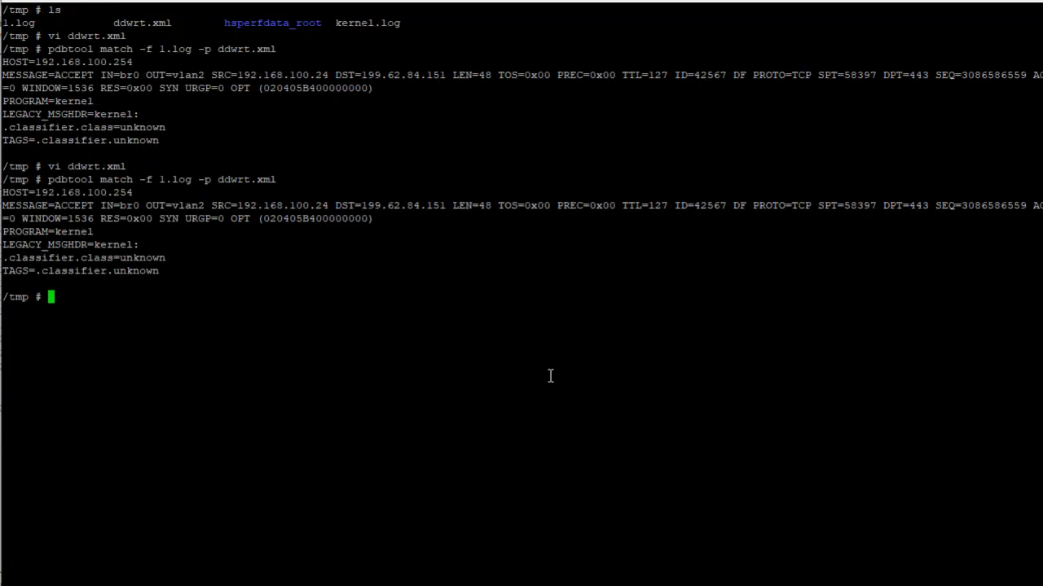
key("Up")
key("Up")
key("Return")
key("Down")
key("Down")
key("Down")
key("Down")
key("Down")
key("Down")
key("Down")
key("Down")
key("Down")
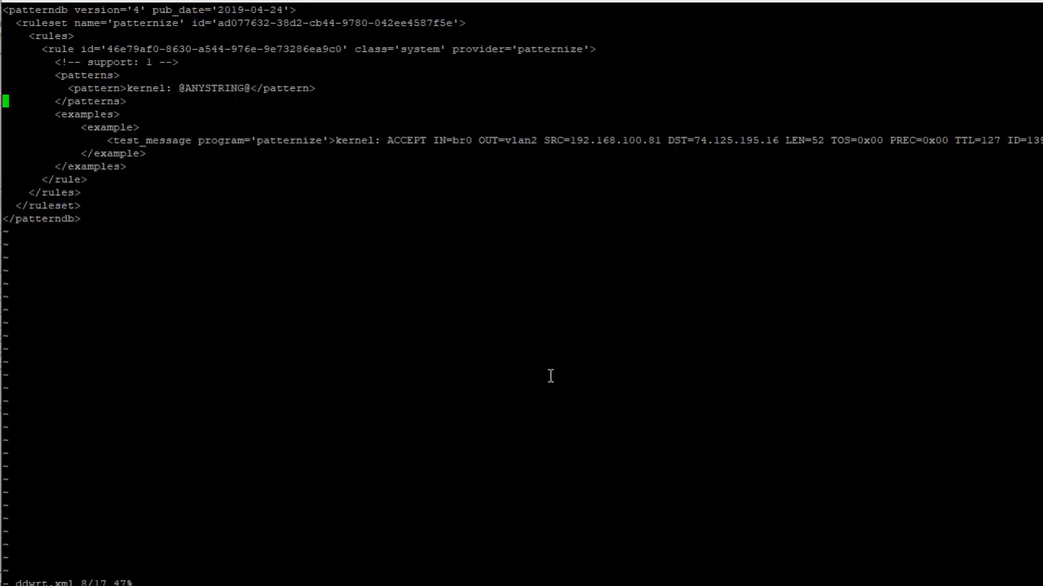
key("Right")
key("Right")
key("Right")
key("Right")
key("Right")
key("Right")
key("Right")
key("Right")
key("Right")
key("Right")
key("Up")
key("Up")
key("Up")
key("Right")
key("Right")
key("Right")
key("Right")
key("Right")
key("Right")
key("Right")
key("Right")
key("Right")
key("Right")
key("Right")
key("Right")
key("Right")
key("Right")
key("Right")
key("Right")
key("Right")
key("shift+x")
key("shift+x")
key("shift+x")
key("shift+x")
key("shift+x")
key("shift+x")
key("shift+x")
key("shift+x")
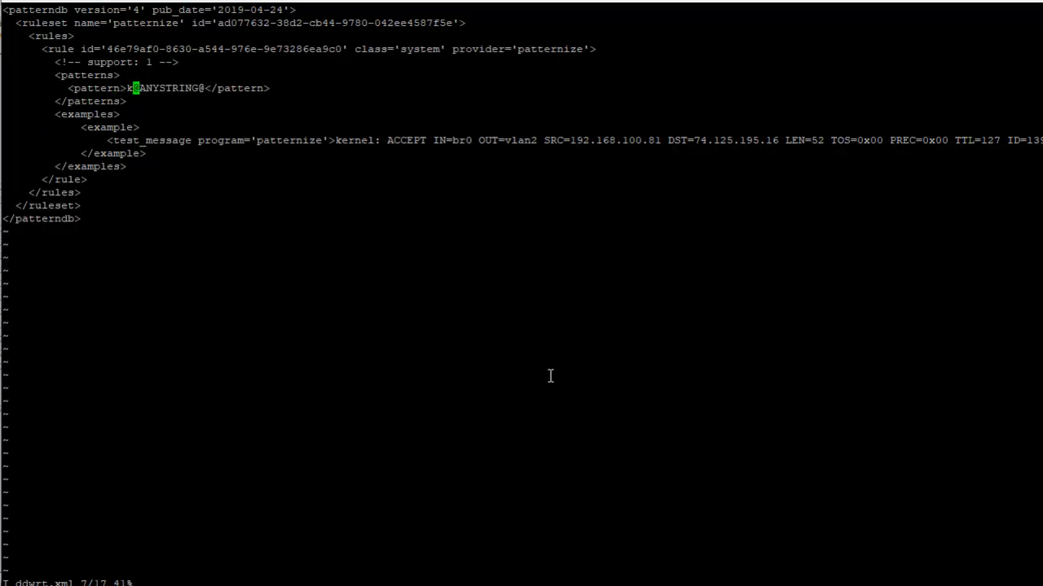
Save the pattern without the kernel: prefix and match 1.log against ddwrt.xml with pdbtool
type(":wq")
key("Return")
key("Up")
key("Up")
key("Return")
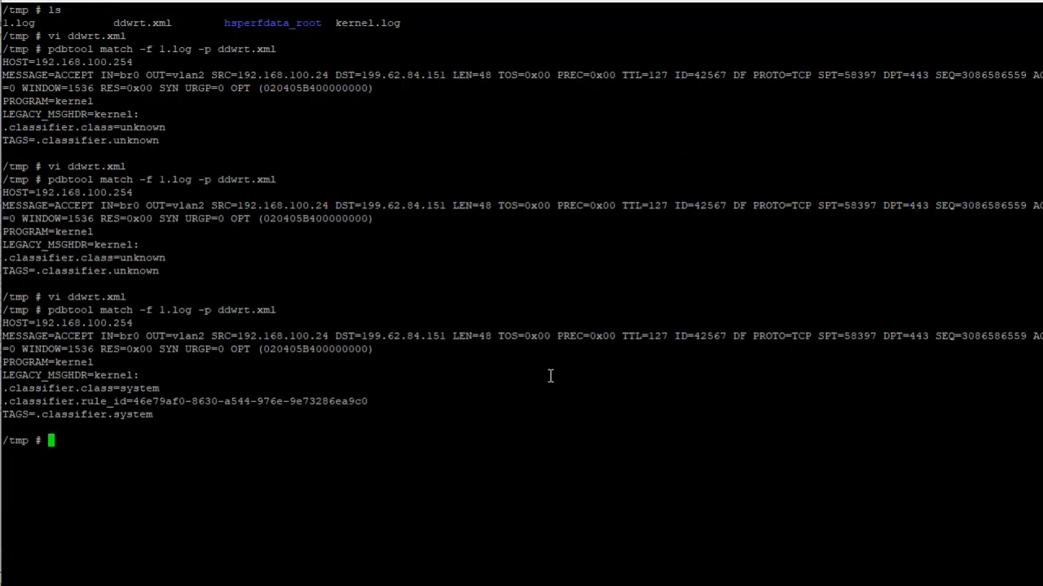
key("Up")
key("Up")
key("Return")
key("Down")
key("Down")
key("Down")
key("Down")
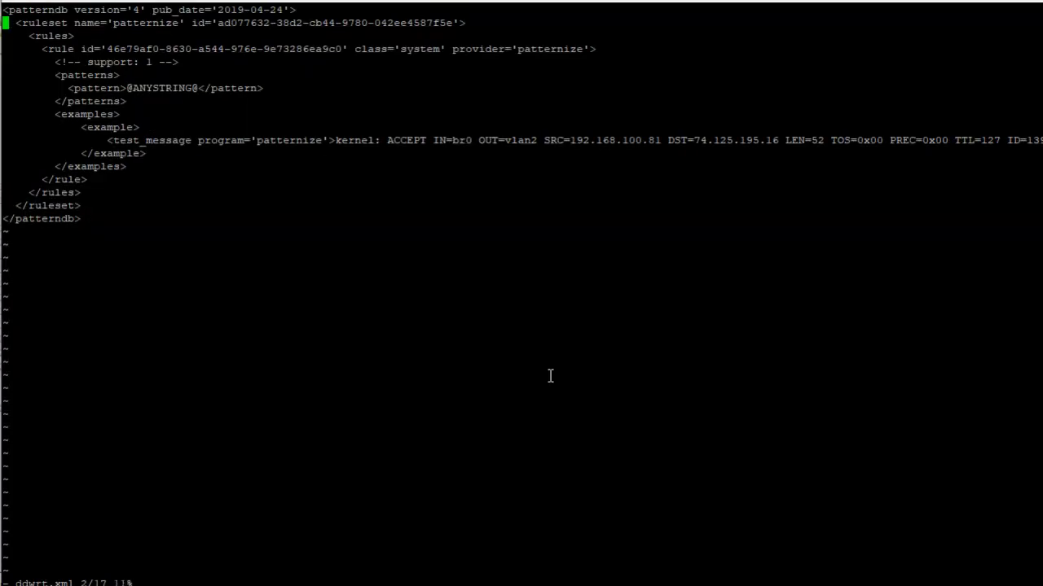
key("Down")
key("Down")
key("Down")
key("Down")
key("Right")
key("Right")
key("Right")
key("Right")
key("Right")
key("Right")
key("Right")
key("Right")
key("Right")
key("Right")
key("Right")
key("Right")
key("Right")
key("Right")
key("Right")
key("Right")
key("Right")
key("Up")
key("Up")
key("Right")
key("Right")
type("i@")
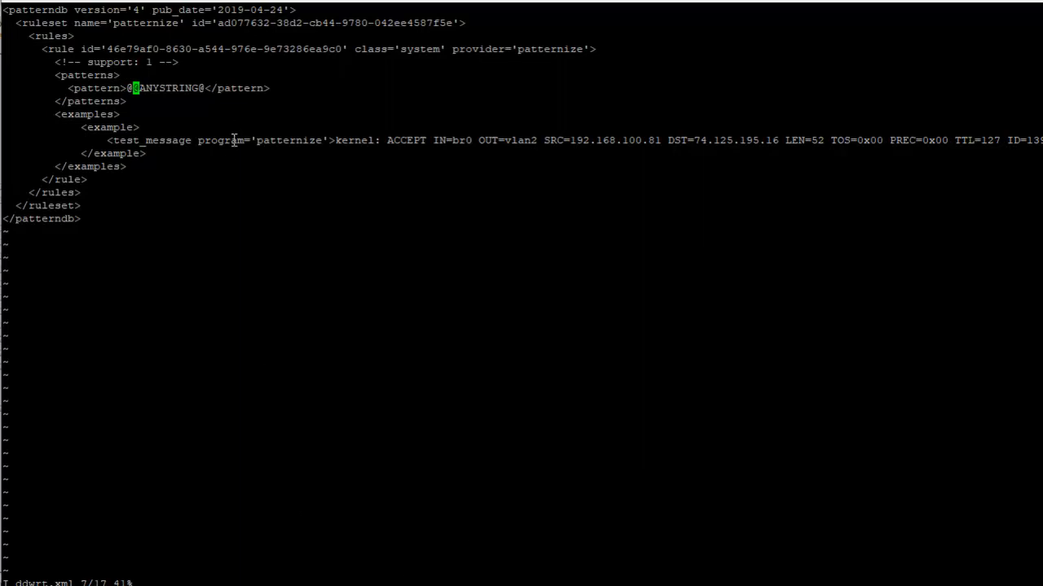
left_click(215, 1)
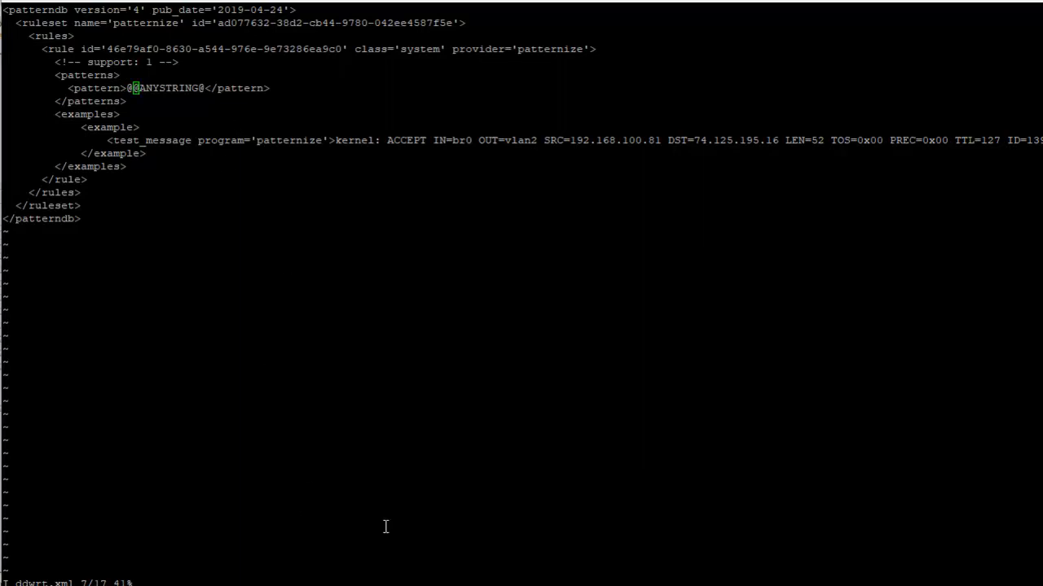
left_click(369, 250)
type("STRING")
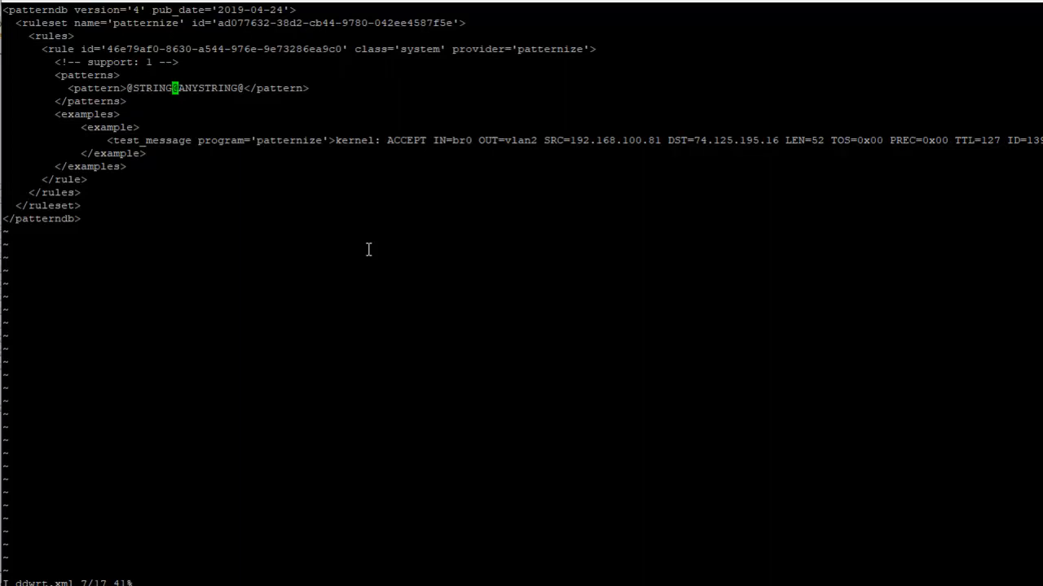
type(":action")
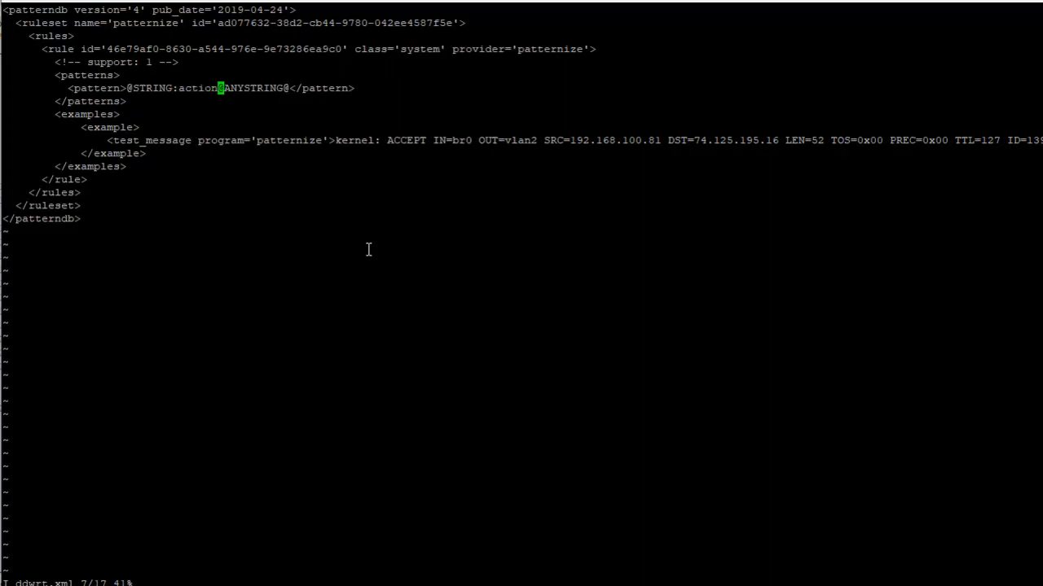
type("@")
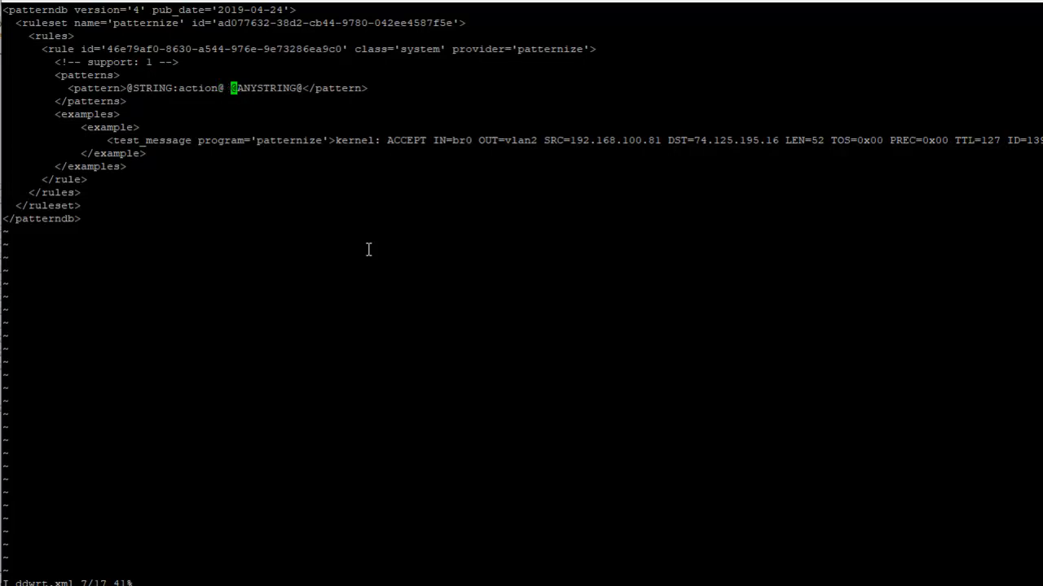
Save the pattern with the action parser and rerun pdbtool match on 1.log with ddwrt.xml
key("Escape")
type(":wq")
key("Return")
key("Up")
key("Up")
key("Return")
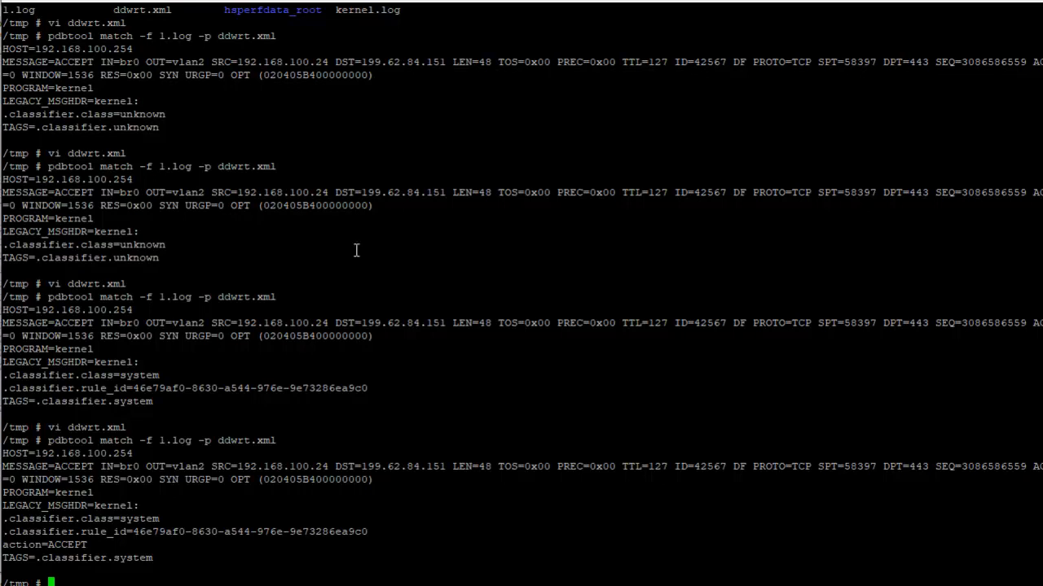
Clear the terminal, rerun pdbtool match on 1.log with ddwrt.xml, and check the action field in the output
left_click_drag(5, 546, 154, 489)
left_click(153, 489)
type("clear")
key("Return")
key("Up")
key("Up")
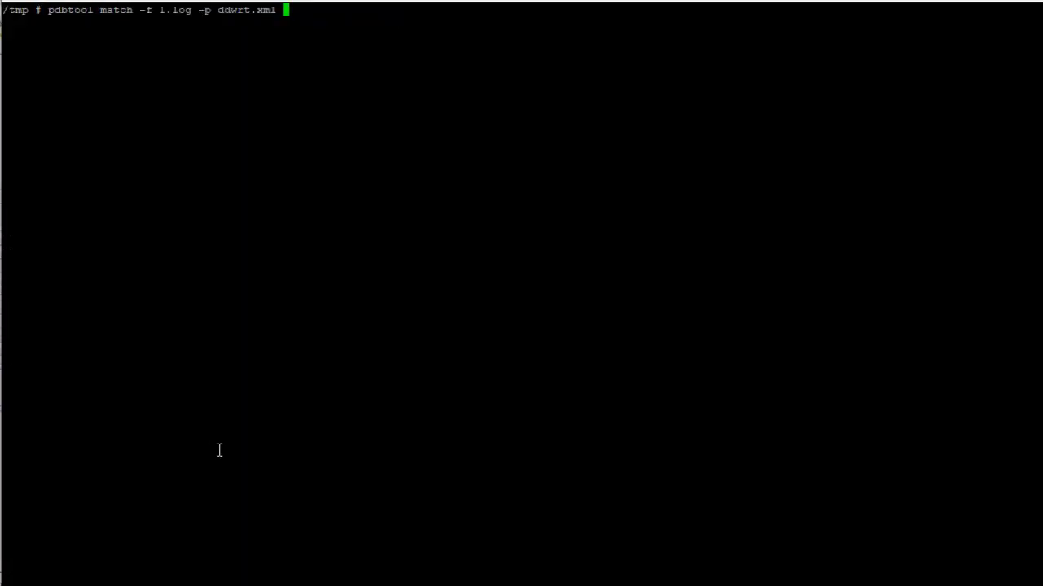
key("Return")
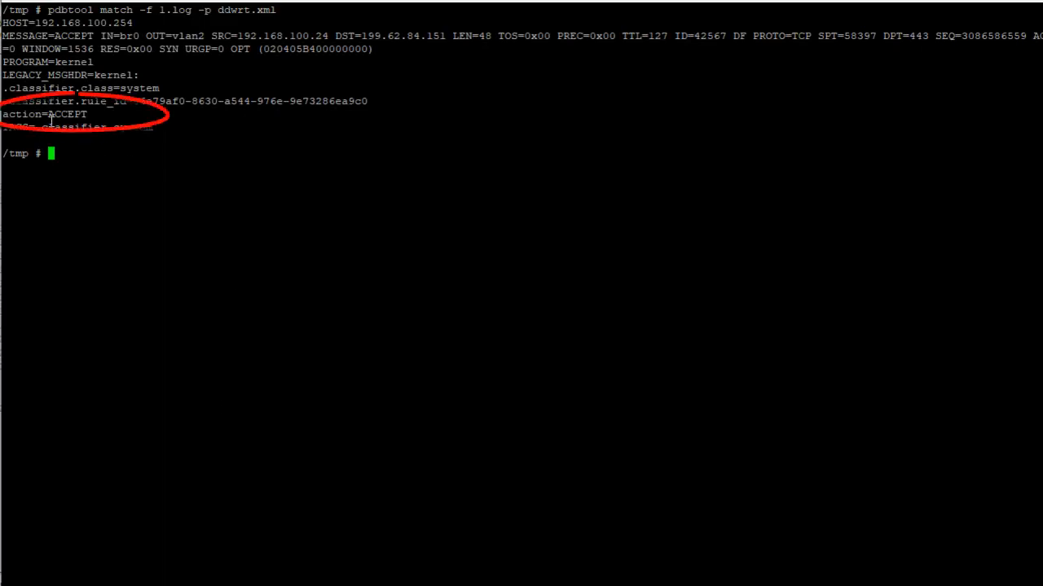
left_click_drag(42, 114, 87, 115)
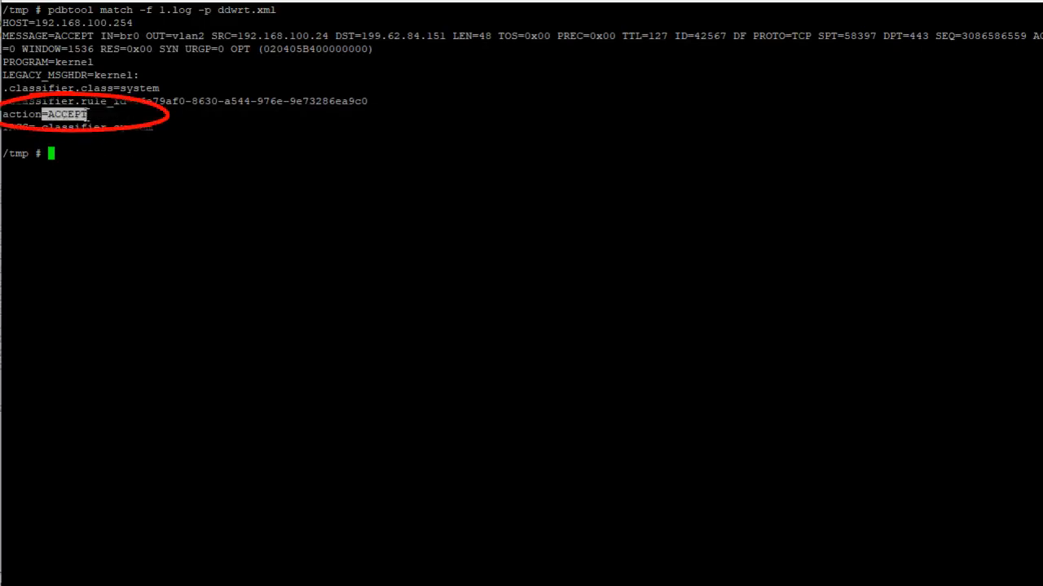
left_click(111, 173)
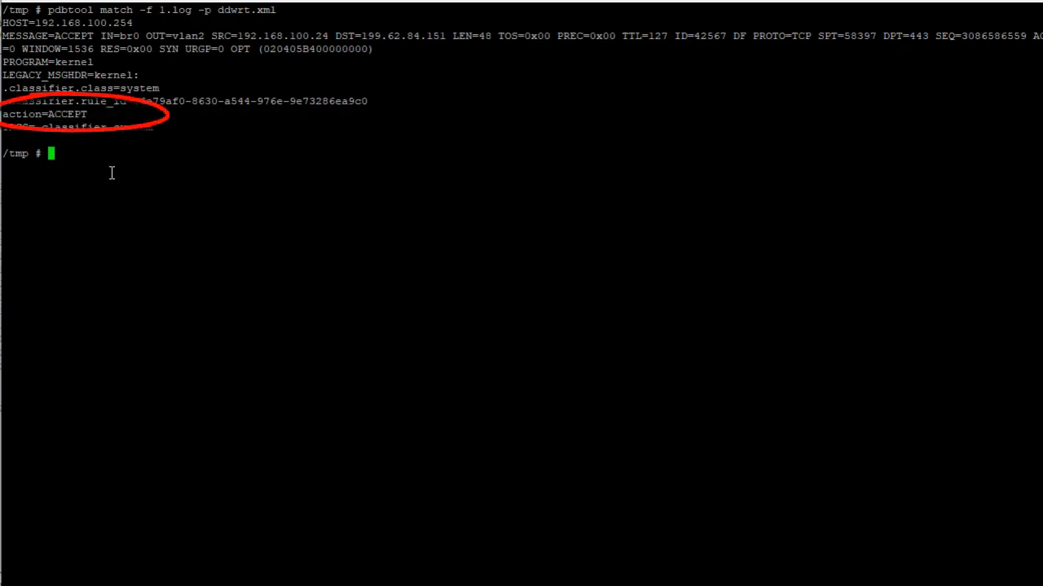
Check the kernel: prefix in ddwrt.xml's test message, quit vi without saving, and compare it with the PROGRAM field in the match output
key("Up")
key("Up")
key("Up")
key("Up")
key("Up")
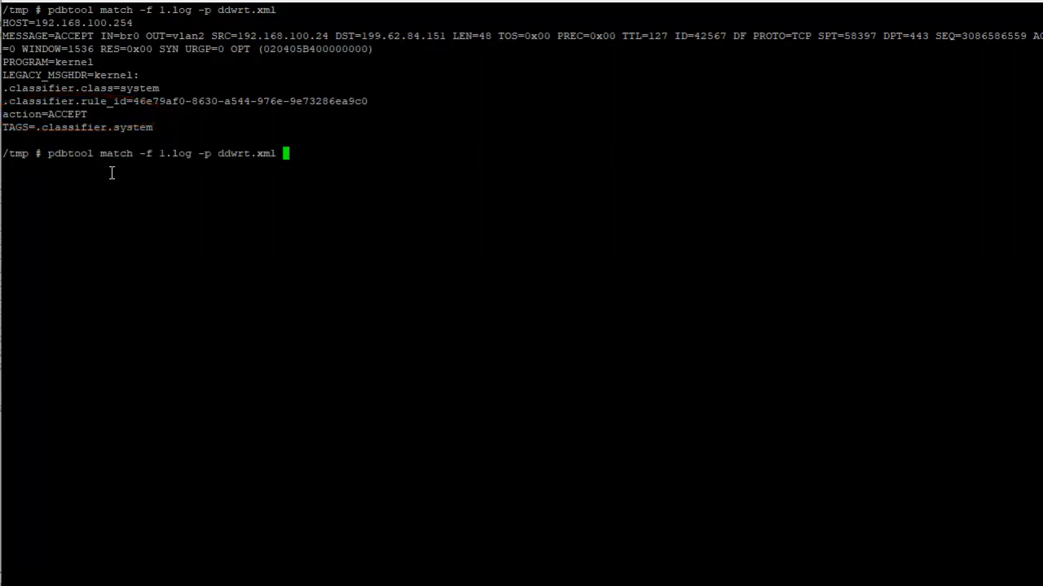
key("Down")
key("Return")
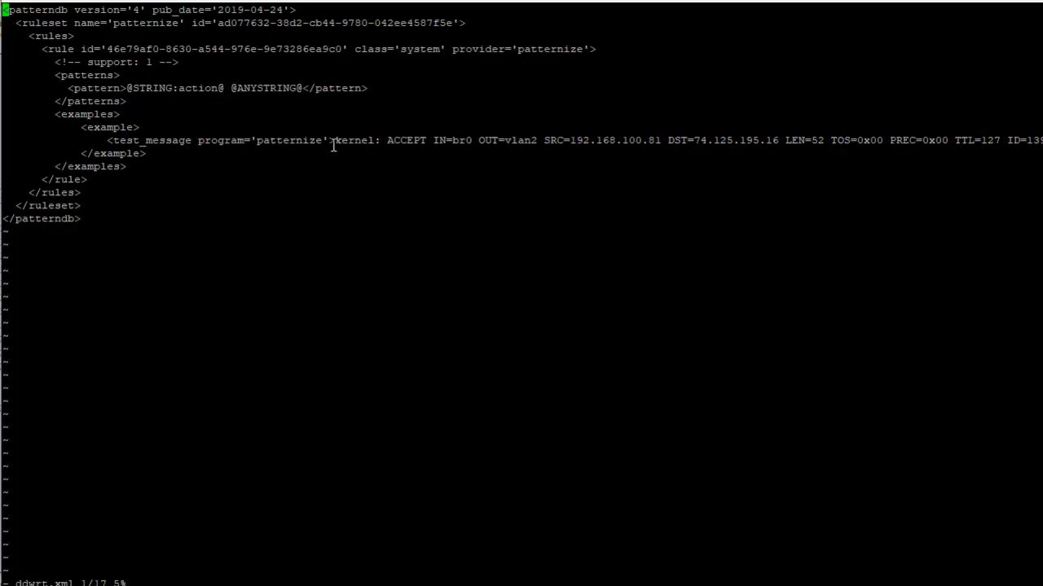
left_click_drag(330, 144, 384, 143)
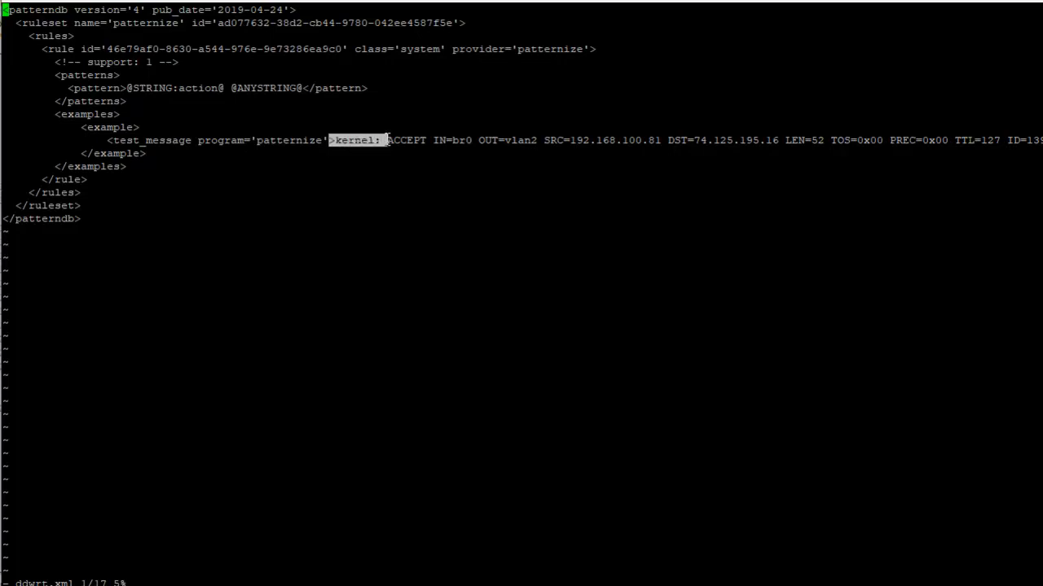
left_click(430, 167)
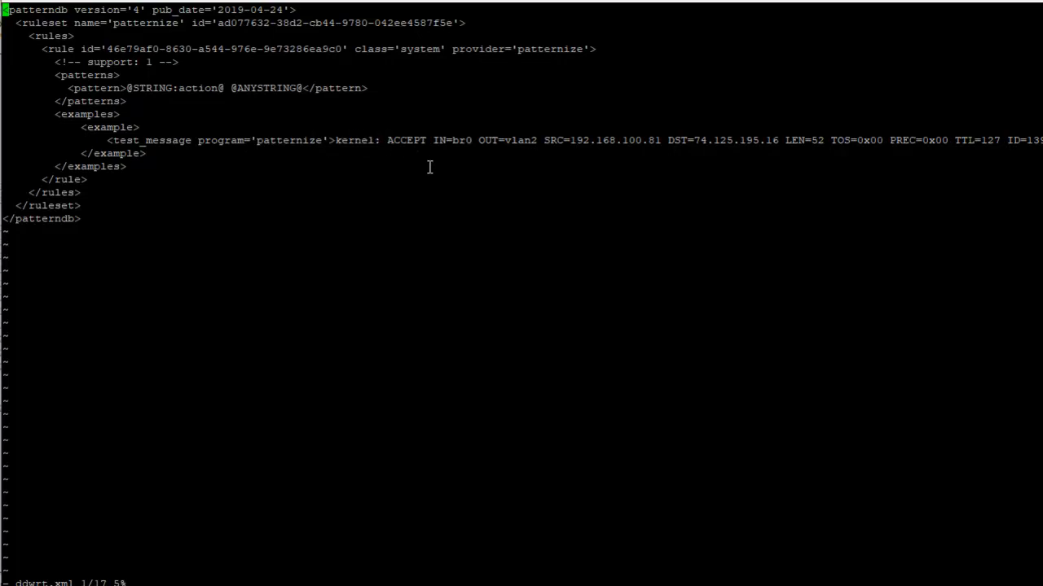
type(":q!")
key("Return")
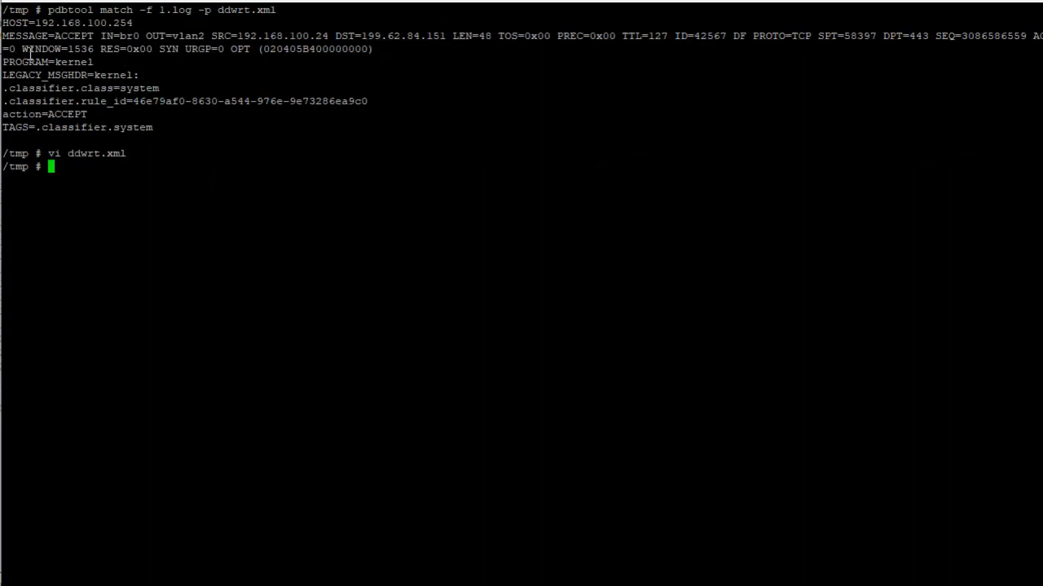
left_click_drag(58, 63, 103, 61)
left_click(88, 64)
Switch to Notepad++ and undo the pattern simplification to bring back the full firewall pattern inside the rule
left_click(196, 585)
key("alt+Tab")
left_click(196, 585)
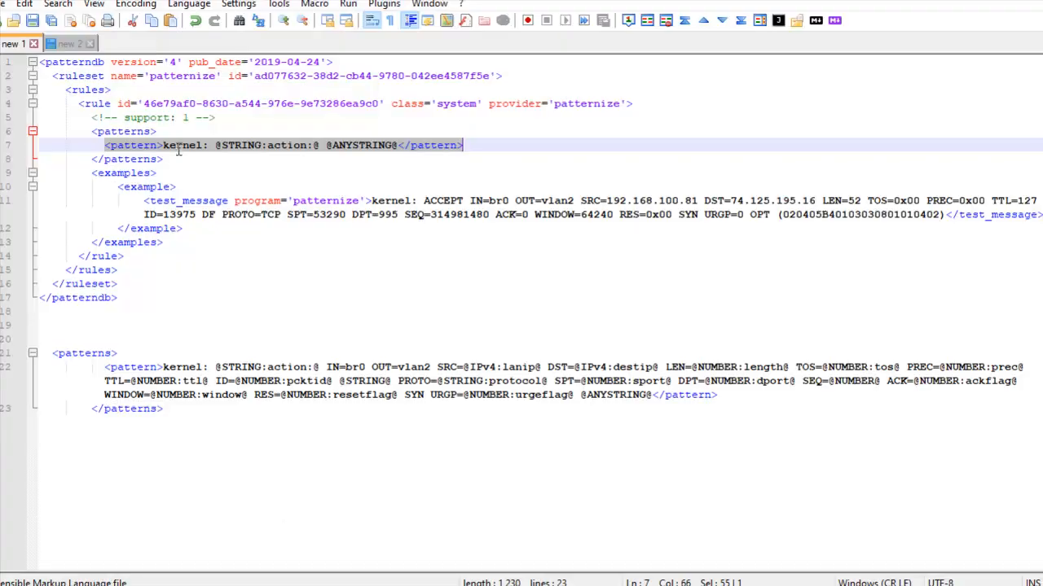
left_click(182, 148)
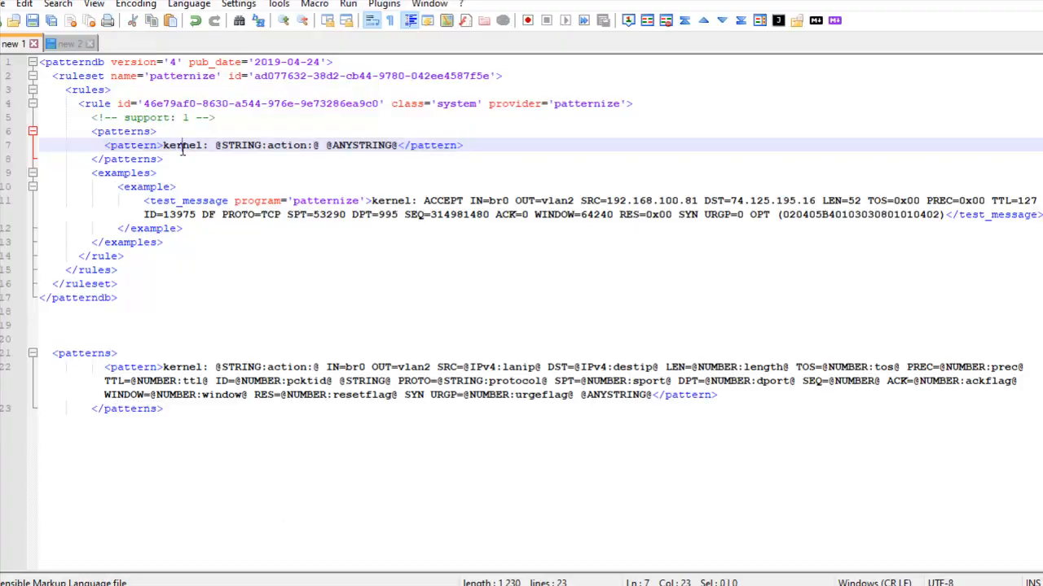
left_click(186, 414)
key("ctrl+z")
key("ctrl+z")
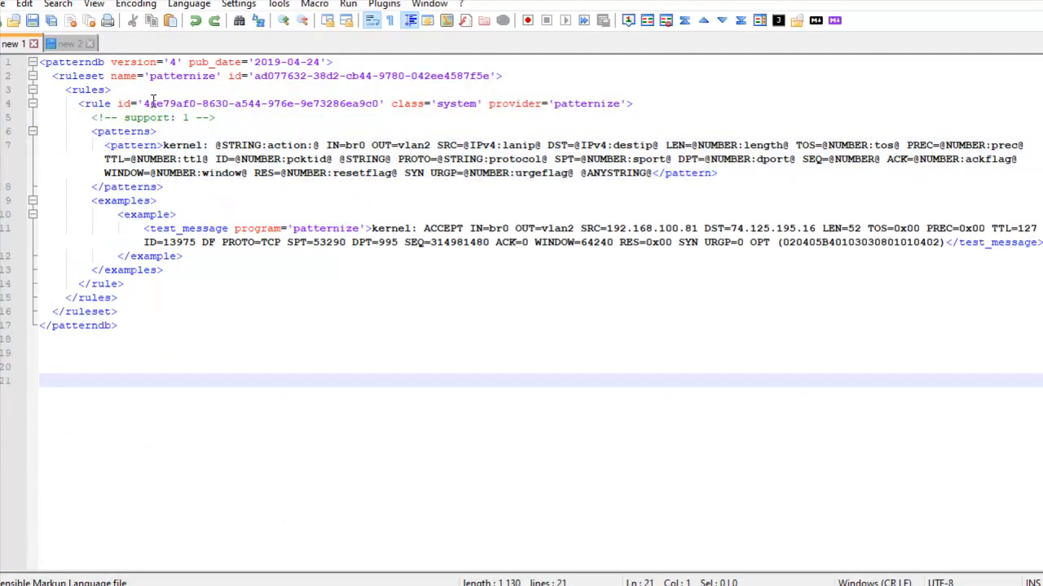
Delete the kernel: prefix from the full pattern and copy the entire patterndb XML
left_click_drag(163, 145, 215, 145)
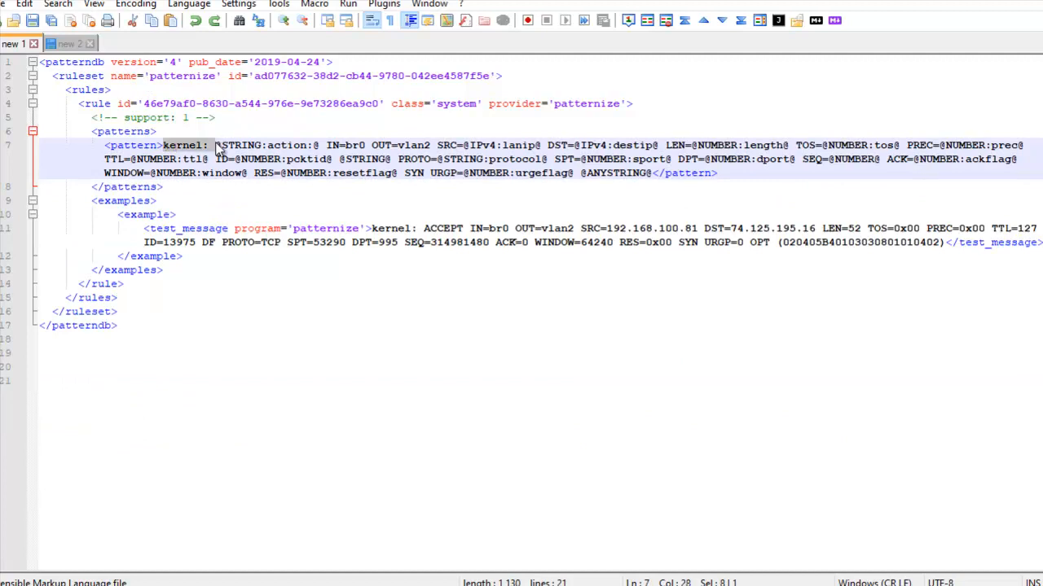
key("Delete")
left_click(166, 270)
key("ctrl+a")
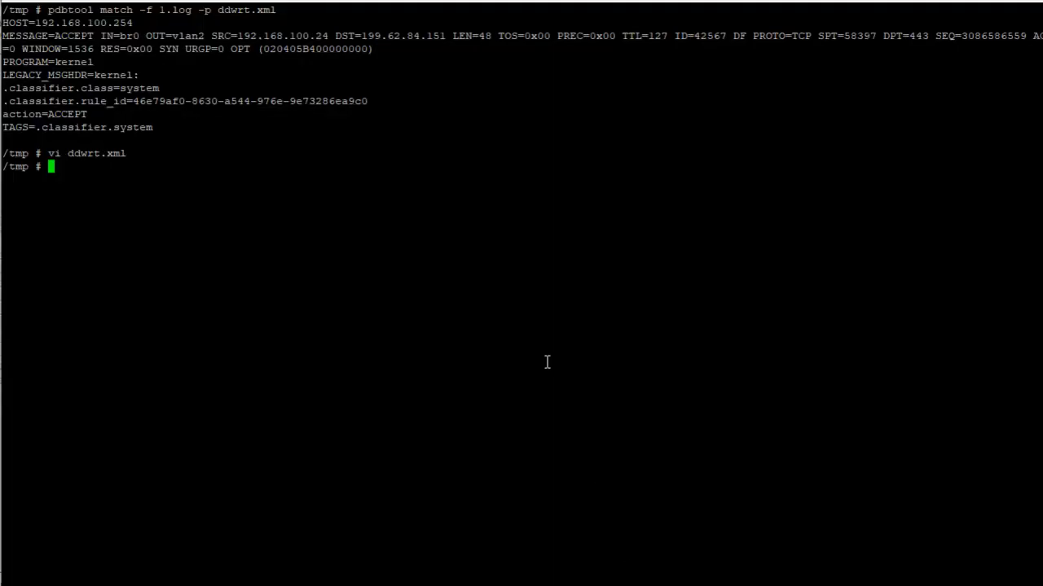
Reopen ddwrt.xml in vi in the terminal and replace its entire contents with the copied patterndb XML
key("Up")
key("Return")
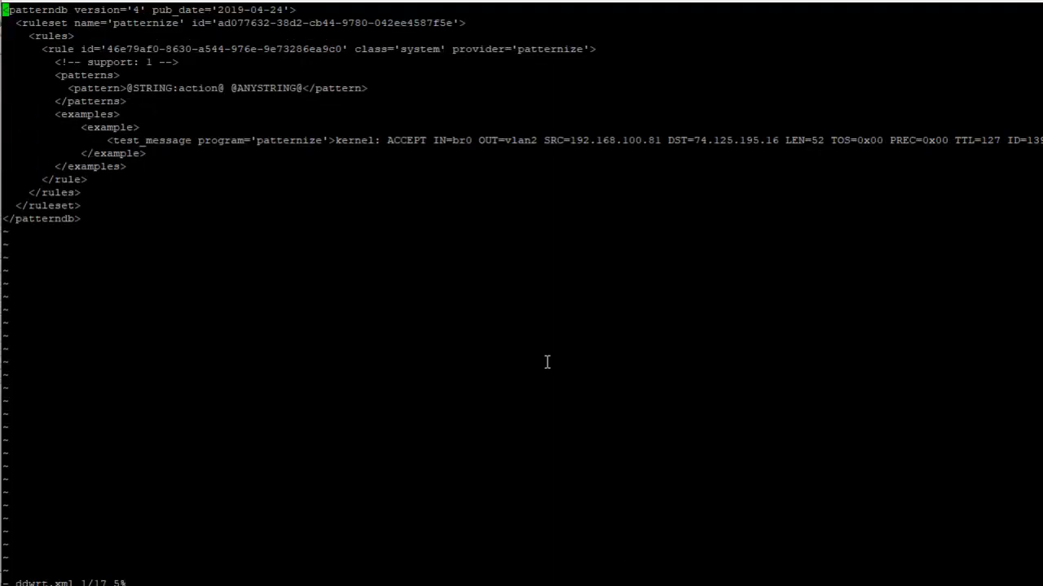
key("d")
key("shift+g")
key("i")
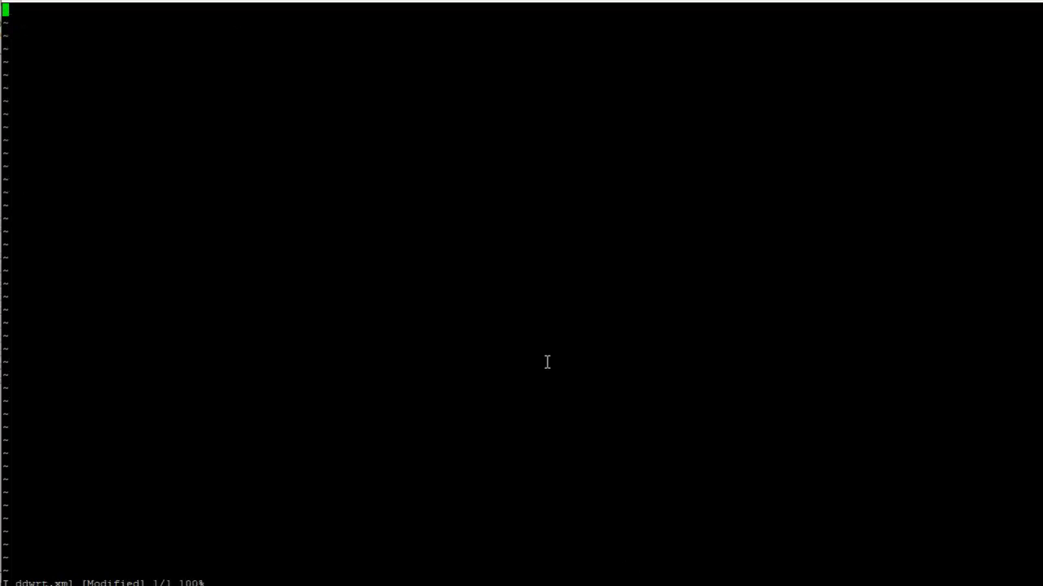
right_click(547, 361)
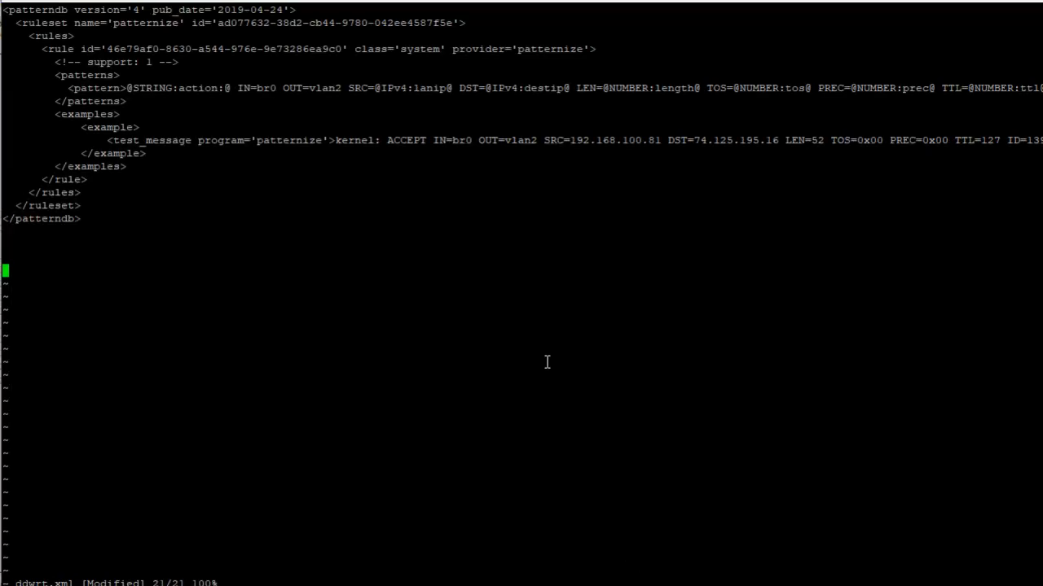
Save ddwrt.xml with the full pattern and rerun pdbtool match on 1.log
type(":wq")
key("Return")
key("Up")
key("Up")
key("Up")
key("Return")
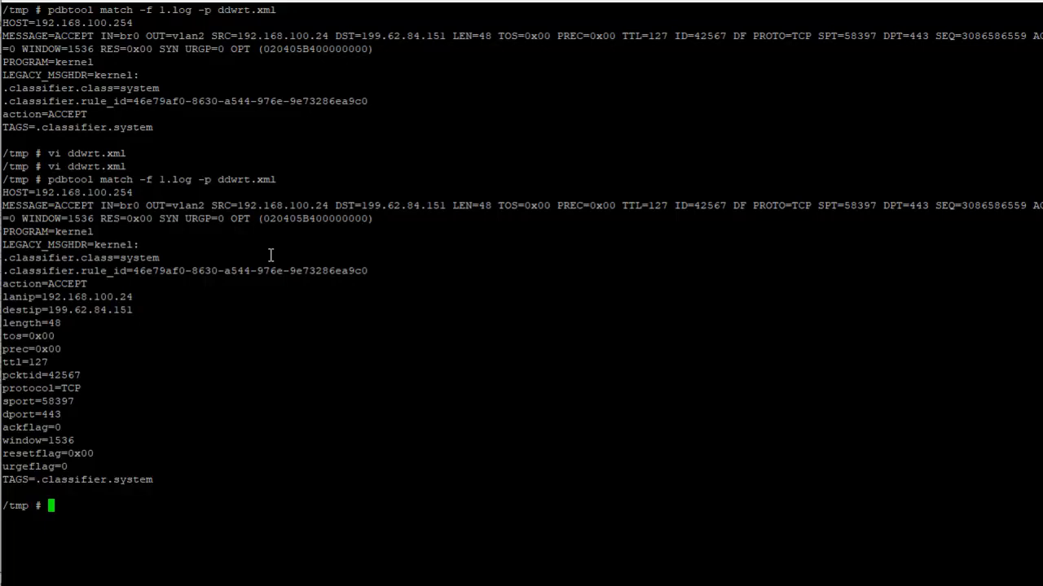
Reopen ddwrt.xml in vi to review the full pattern line and quit without saving
key("Up")
key("Up")
key("Return")
left_click_drag(181, 88, 334, 74)
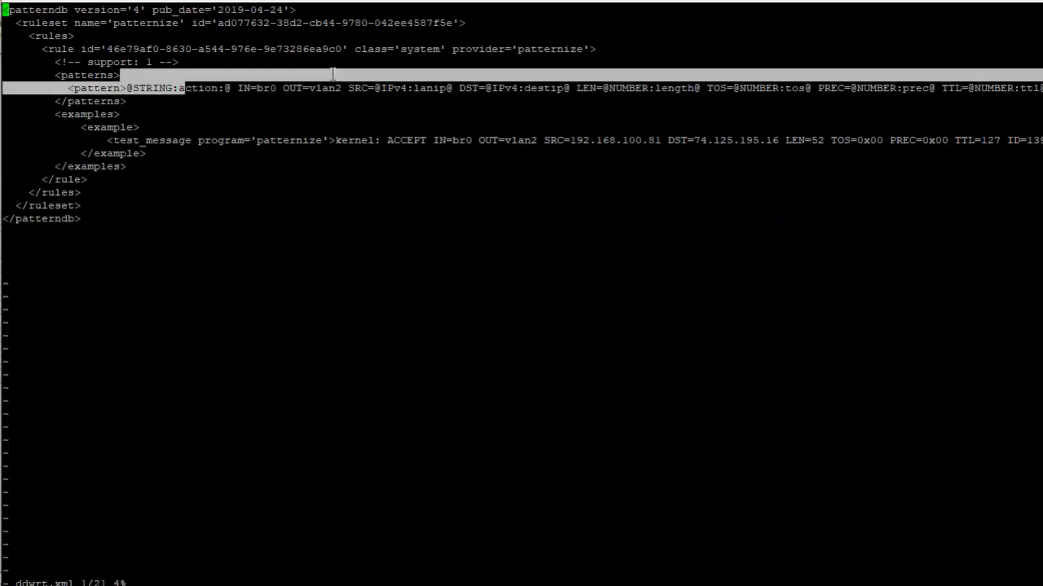
double_click(626, 78)
left_click(577, 99)
type(":q!")
key("Return")
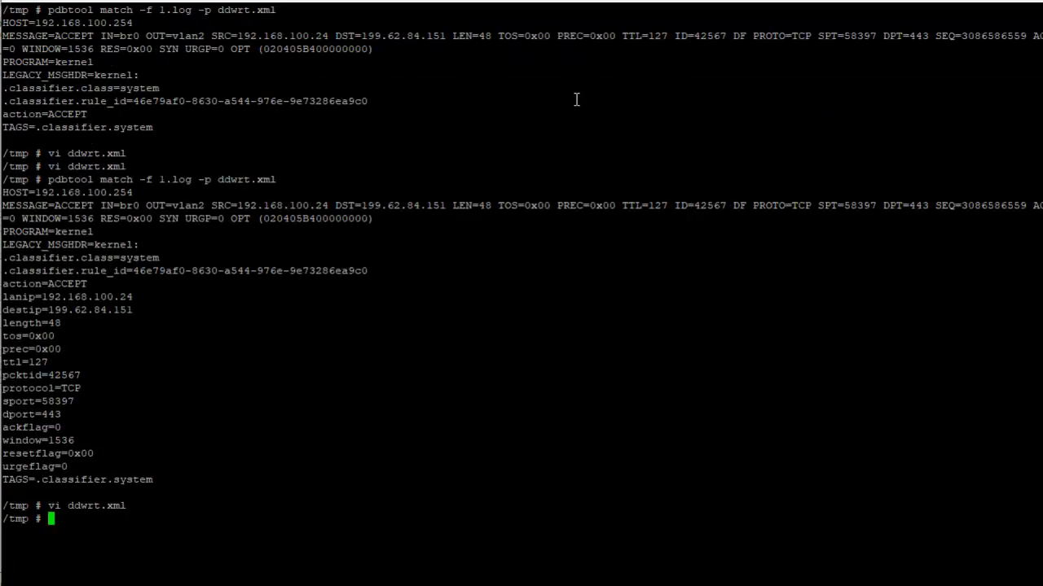
Clear the terminal and copy the patterndb XML from the opening to the closing patterndb tag in Notepad++
type("clear")
key("Return")
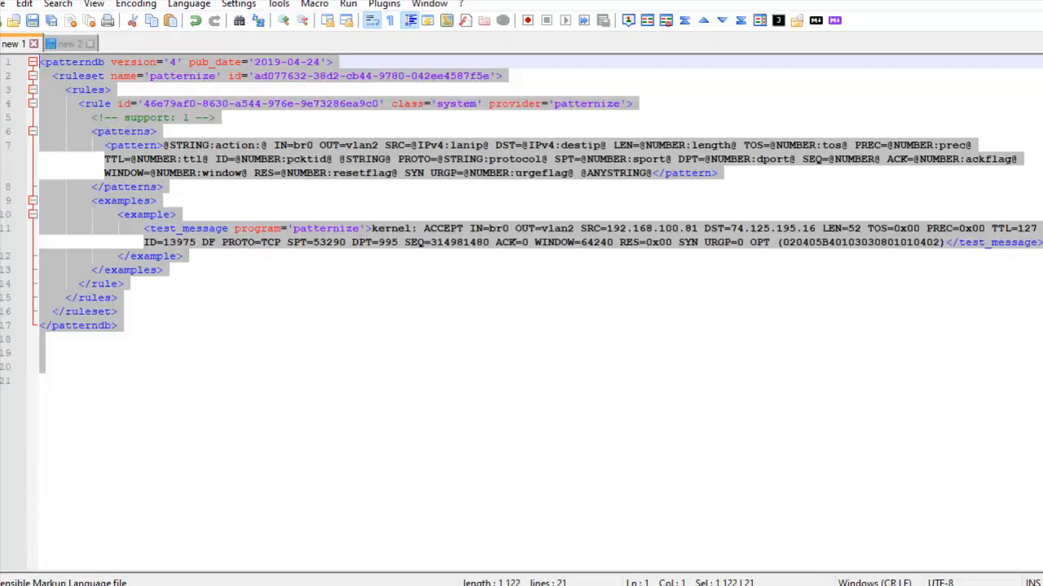
left_click(145, 354)
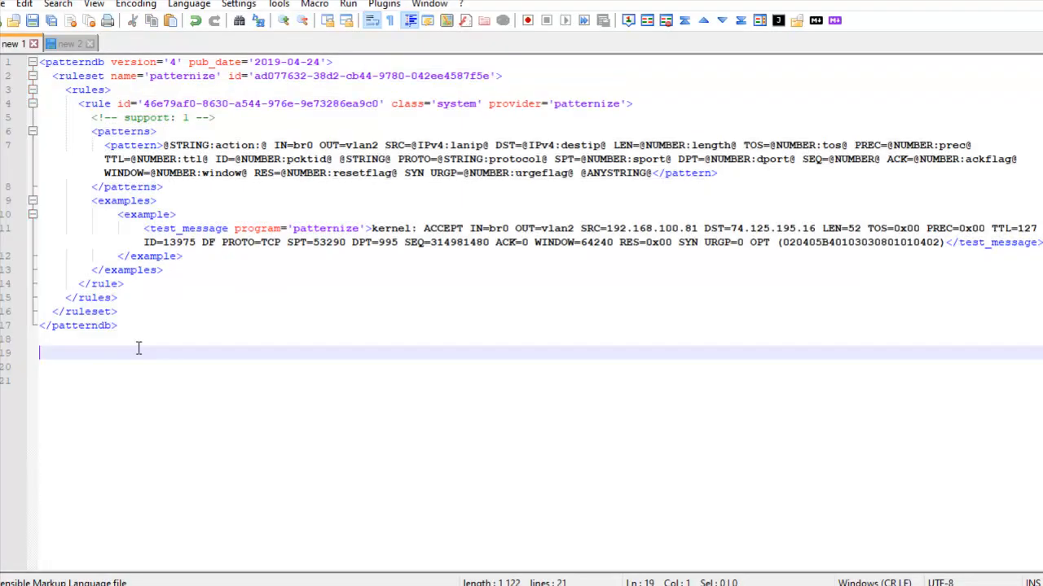
left_click_drag(134, 315, 24, 55)
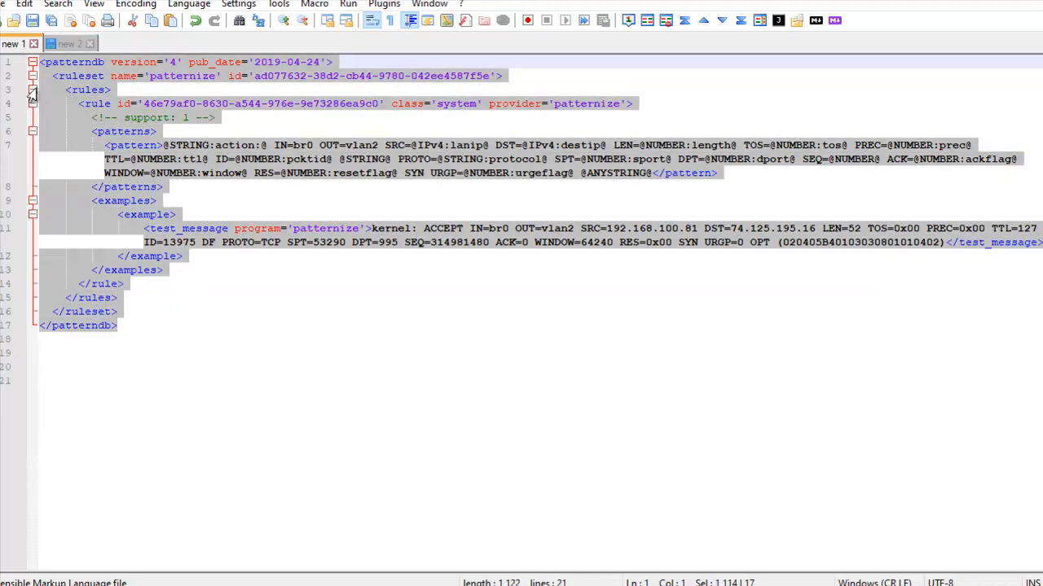
right_click(117, 135)
left_click(146, 162)
Return to the terminal, list the /tmp files, exit the container shell and clear the host screen
key("alt+Tab")
type("ls")
key("Return")
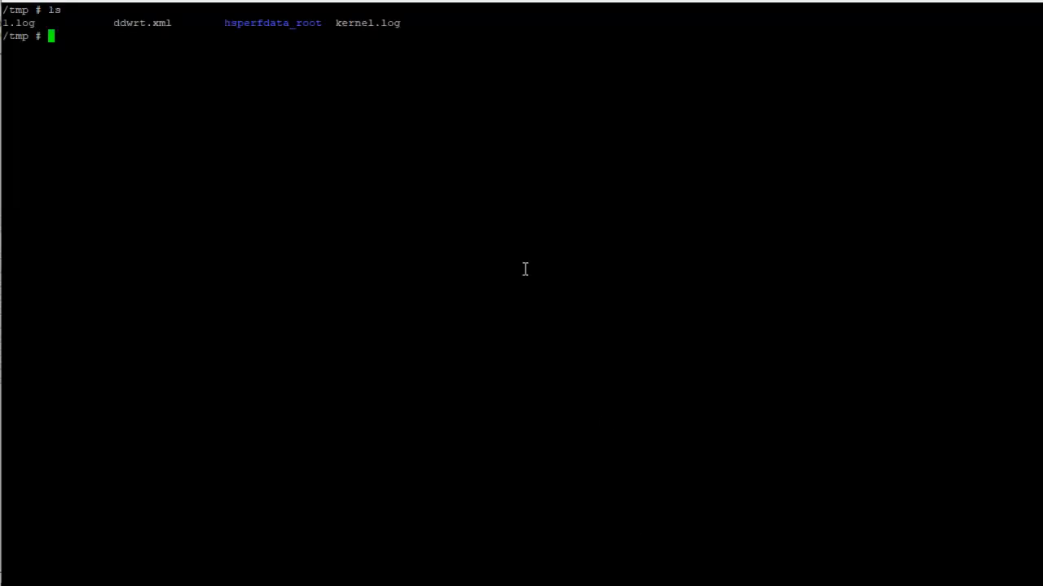
type("exit")
key("Return")
type("clear")
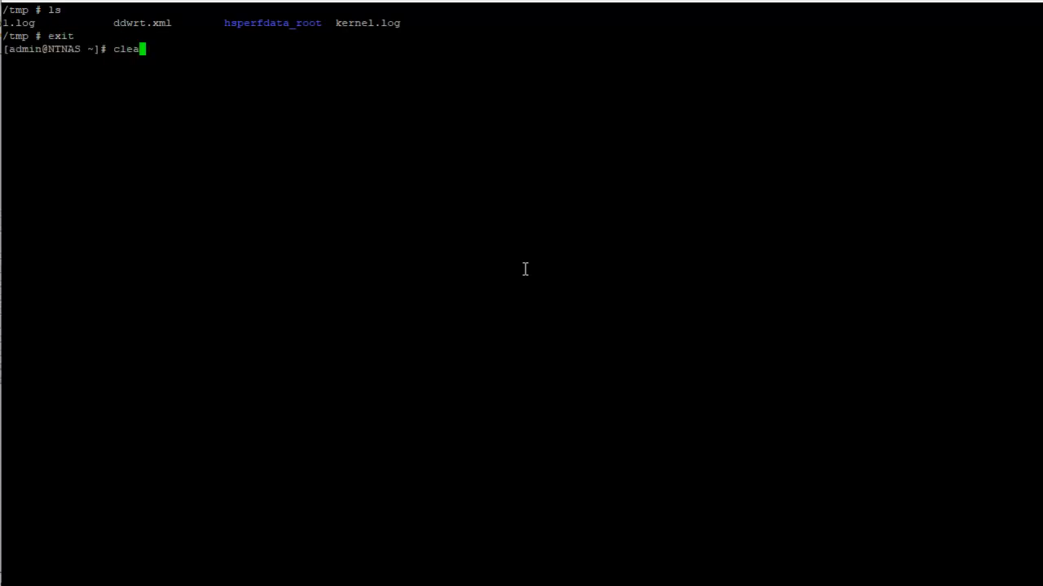
key("Return")
List the running Docker containers with docker ps, review them and clear the screen
type("docker ps")
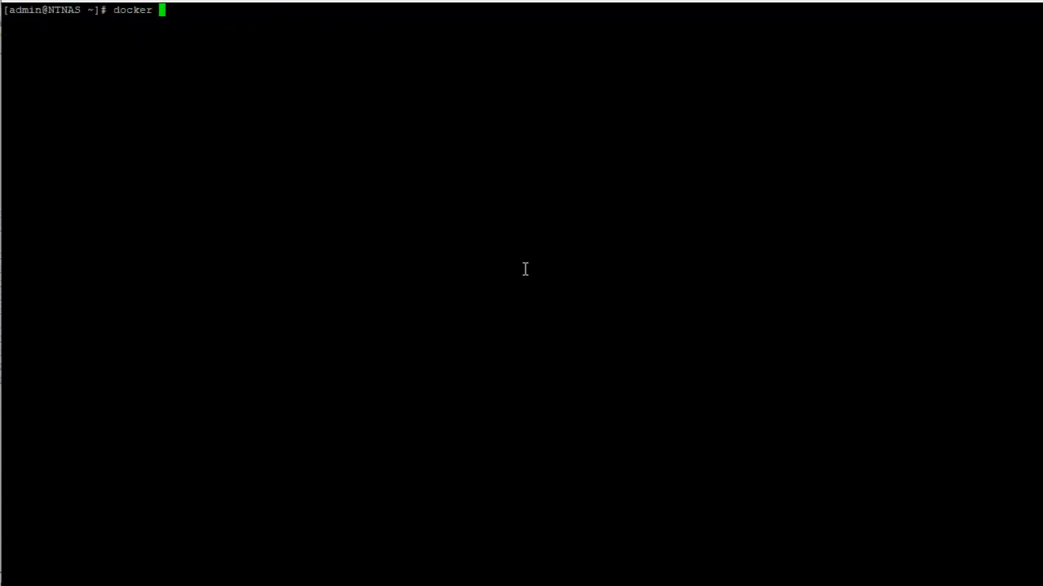
key("Return")
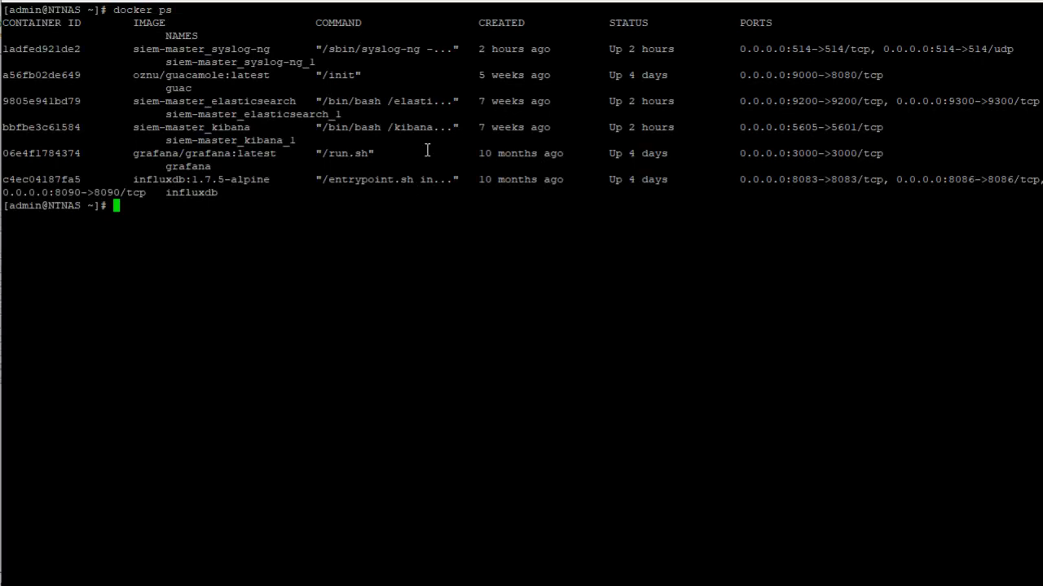
type("clear")
key("Return")
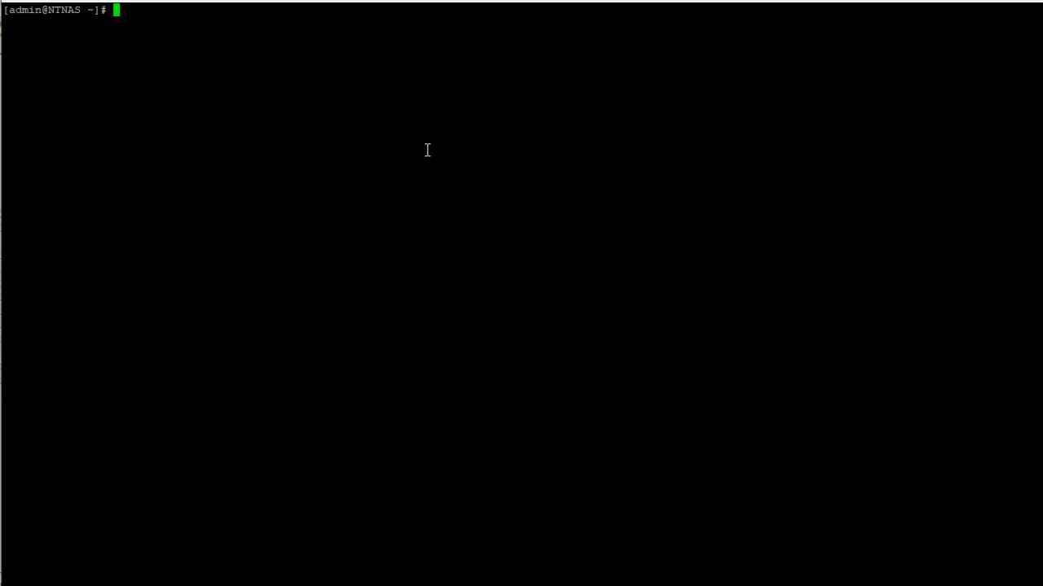
Recall the siem directory command from history to enter /share/Container/nt-grafana/elastic-kibana/siem-master, and list its files
key("ctrl+r")
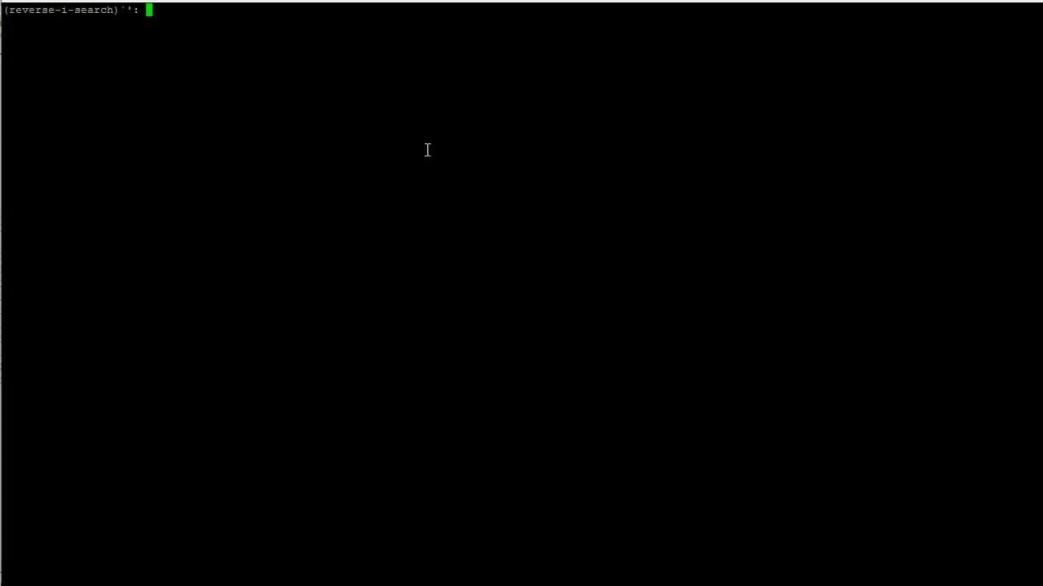
type("siem")
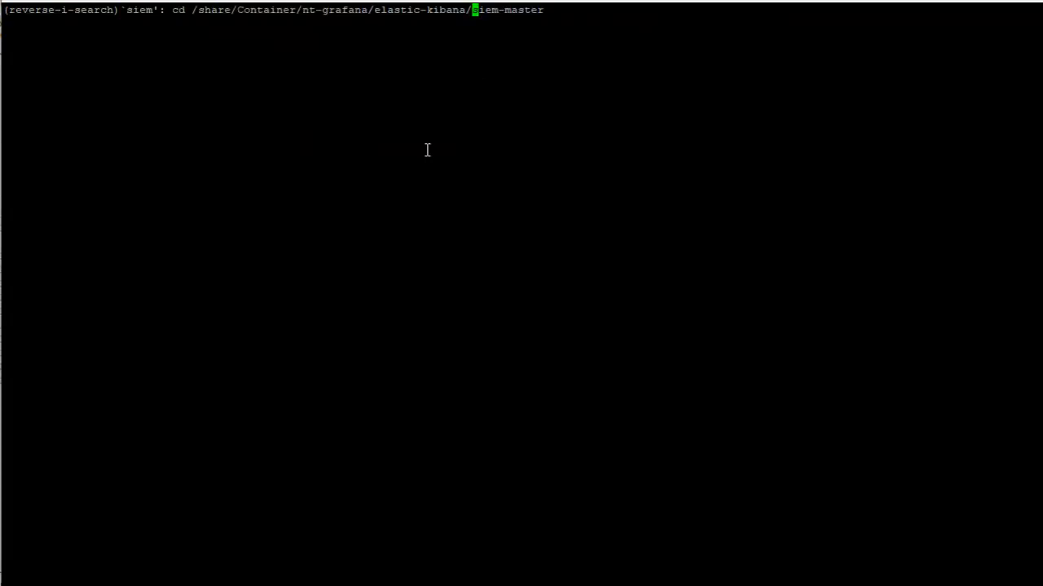
key("Return")
type("ls")
key("Return")
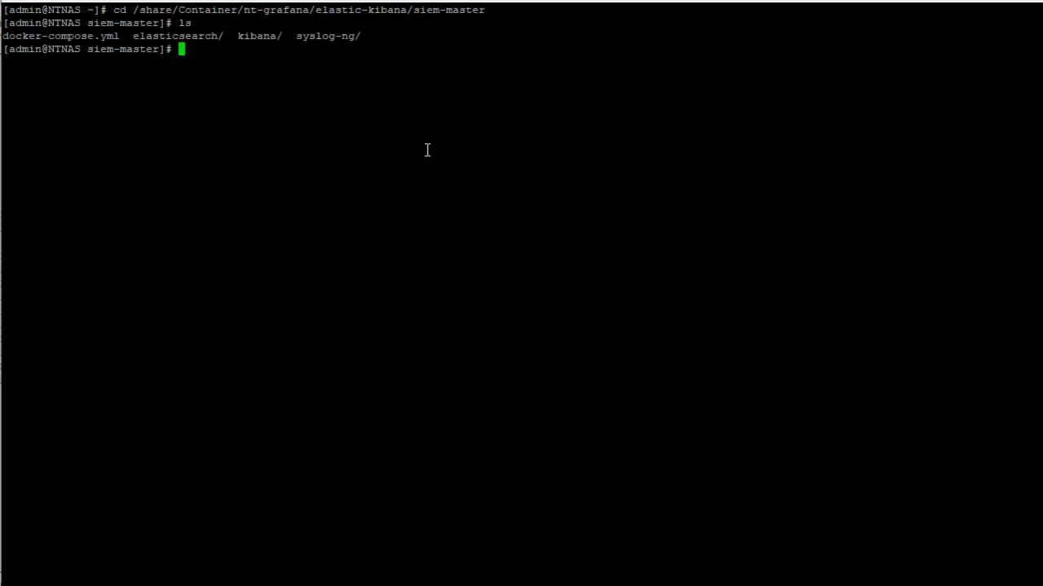
Open docker-compose.yml in vi to review the syslog-ng service and its volumes, and quit without saving
type("vi do")
key("Tab")
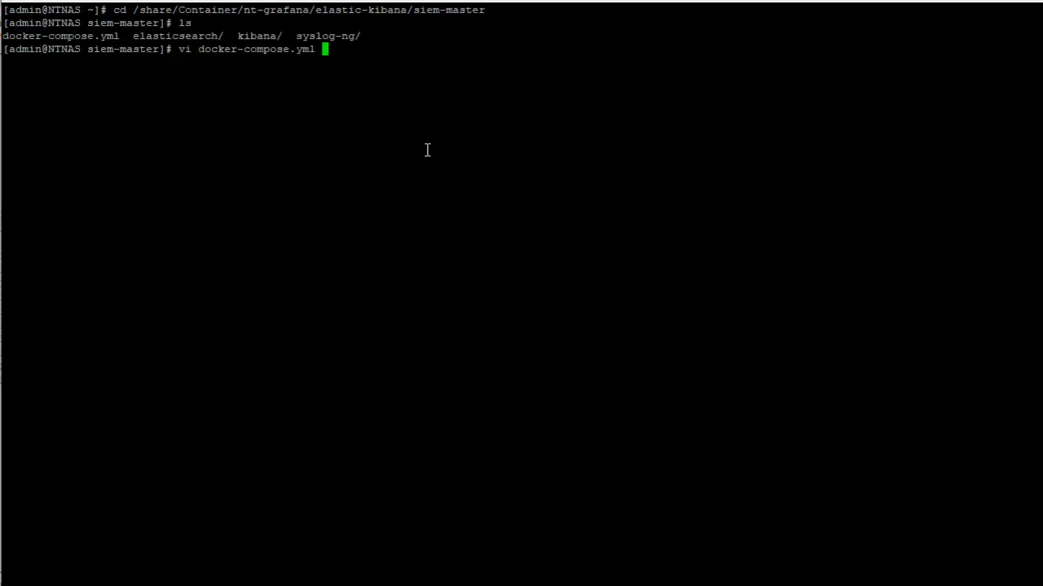
key("Return")
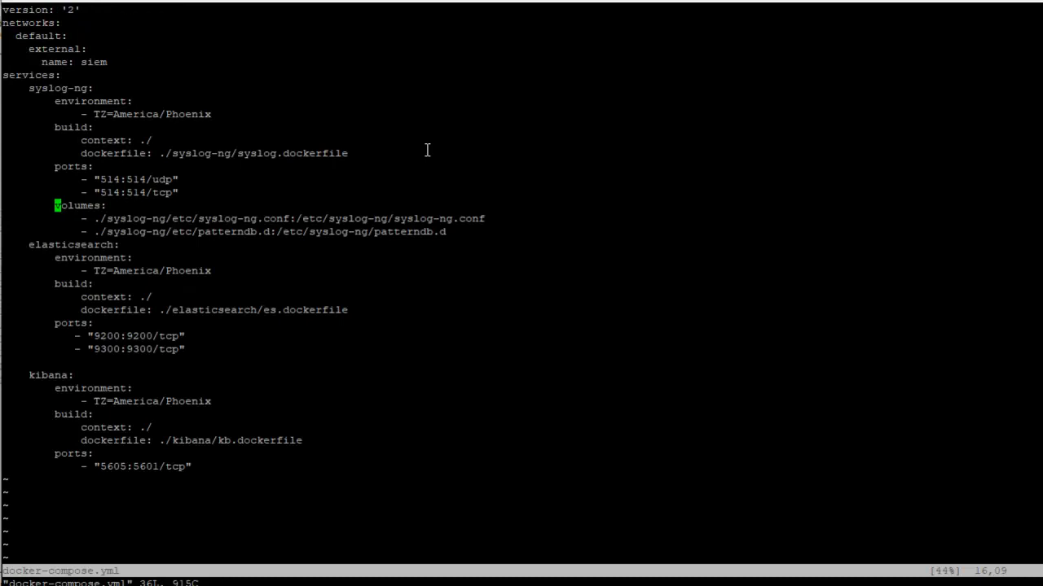
type(":q!")
key("Return")
List the siem-master contents, change into the syslog-ng directory and list its files
type("ls")
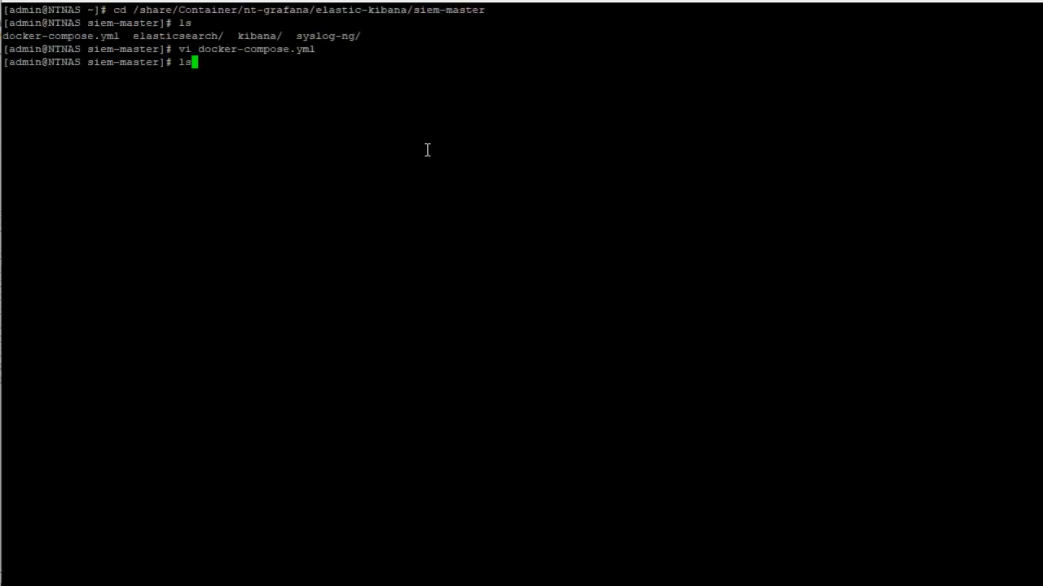
key("Return")
type("cd ")
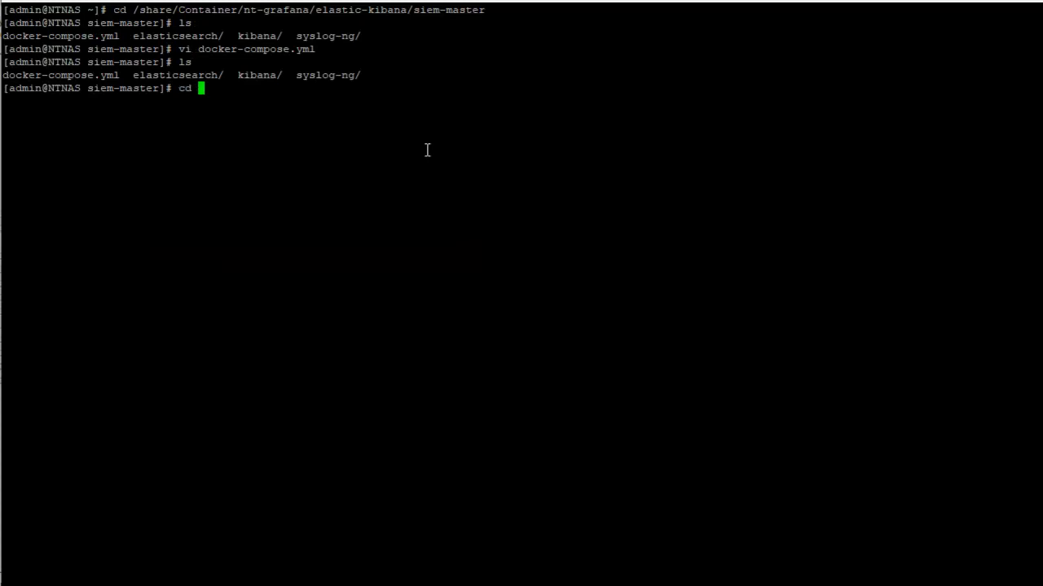
type("sys")
key("Tab")
key("Return")
type("ls")
key("Return")
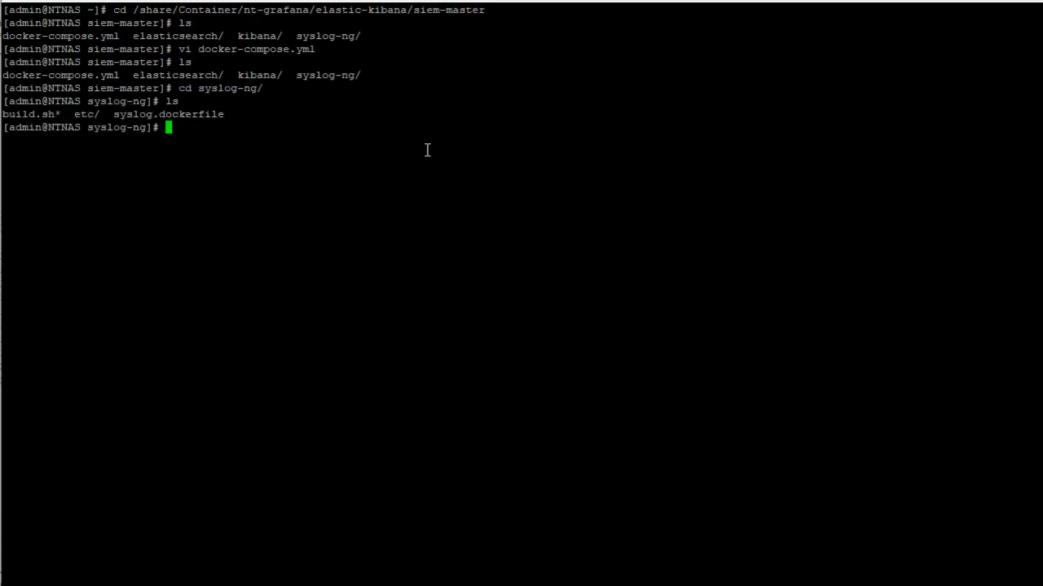
Open syslog.dockerfile in vi to review it, quit without saving, and list the syslog-ng directory
type("vi sys")
key("Tab")
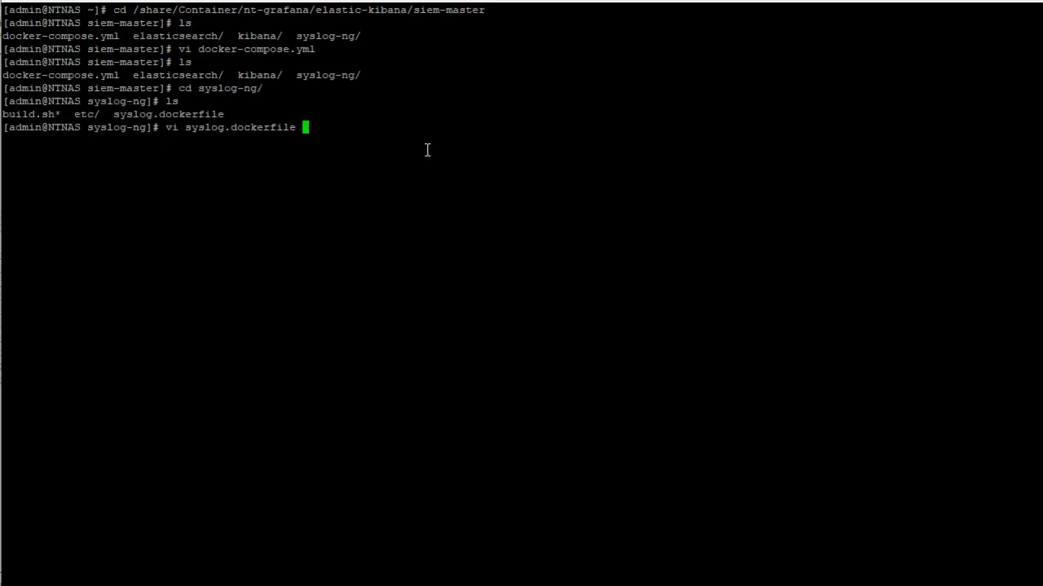
key("Return")
type(":q!")
key("Return")
type("ls")
key("Return")
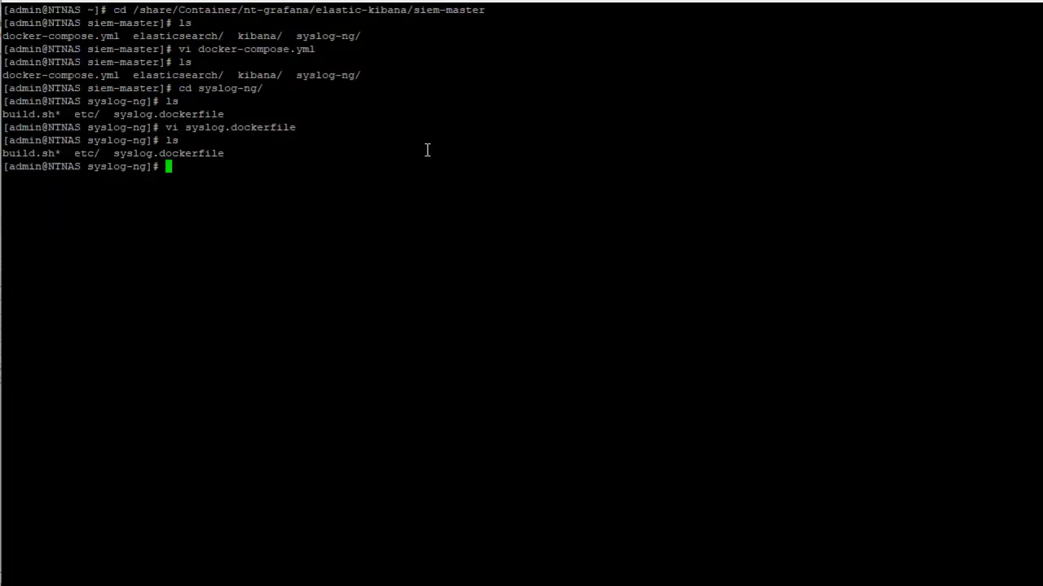
Change into the etc directory and list its files
type("cd e")
key("Tab")
key("Return")
type("ls")
key("Return")
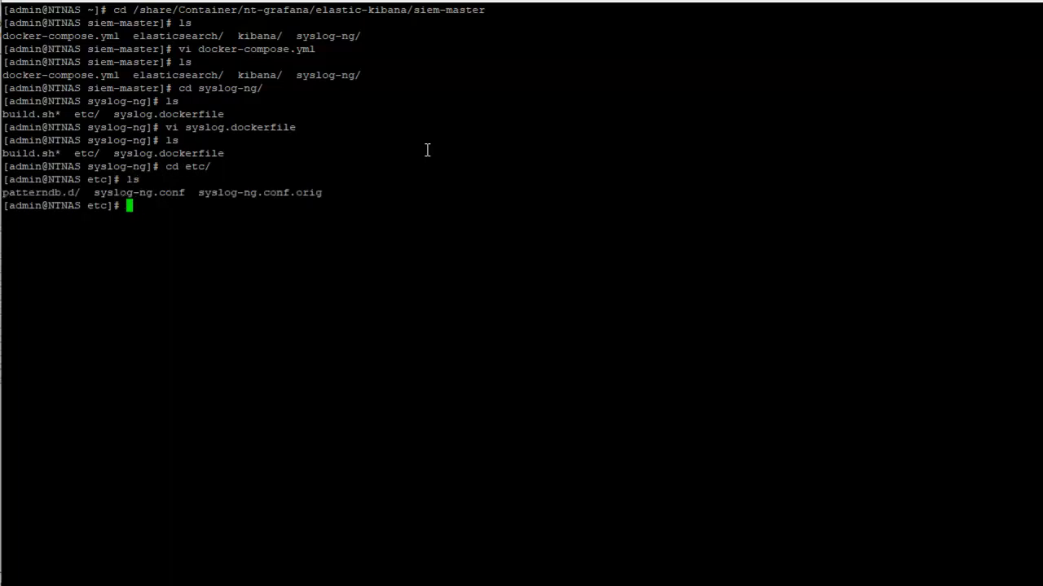
Change into the patterndb.d directory and list its files
type("vi")
key("BackSpace")
key("BackSpace")
type("cd patterndb.d/")
key("Tab")
key("Return")
type("ls")
Fill ddwrt.xml in vi with the tested patternize pattern database for the firewall messages, and save and quit
key("Return")
type("vi ")
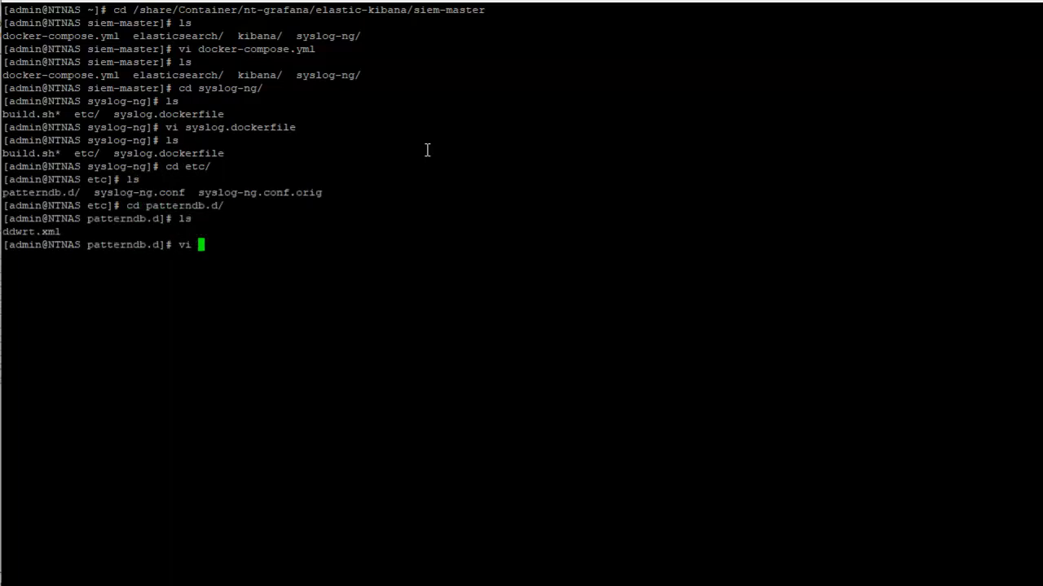
type("d")
key("Tab")
key("Return")
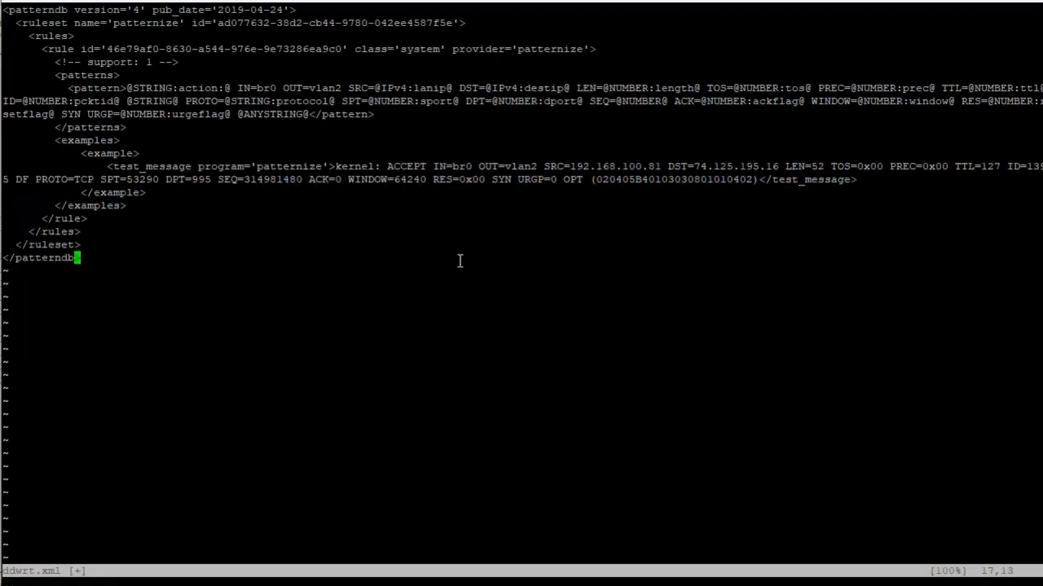
type(":wq")
key("Return")
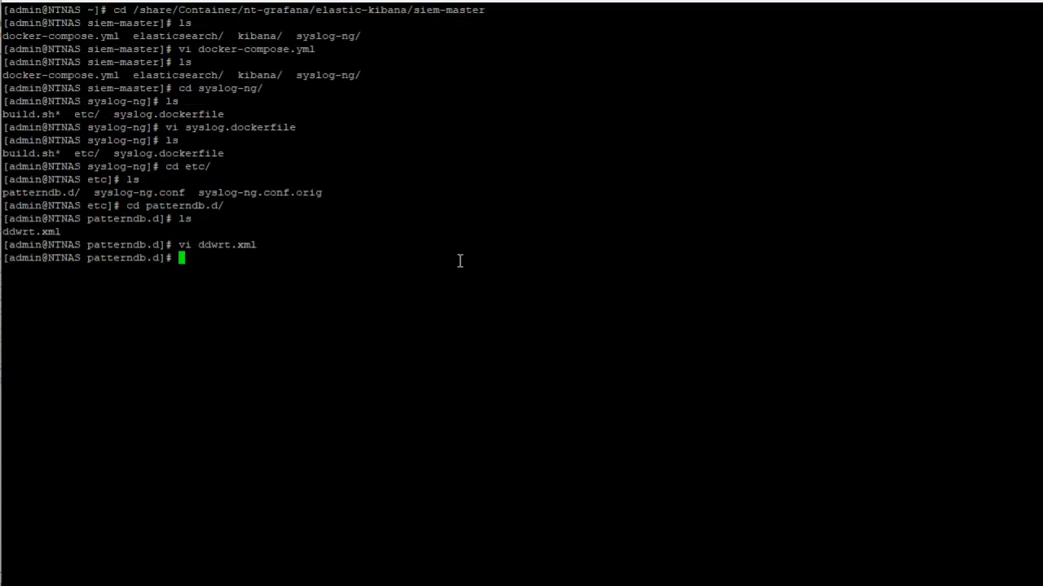
Go back up from patterndb.d through etc and syslog-ng to siem-master, listing the files in each directory
type("ls")
key("Return")
type("cd ..")
key("Return")
type("ls")
key("Return")
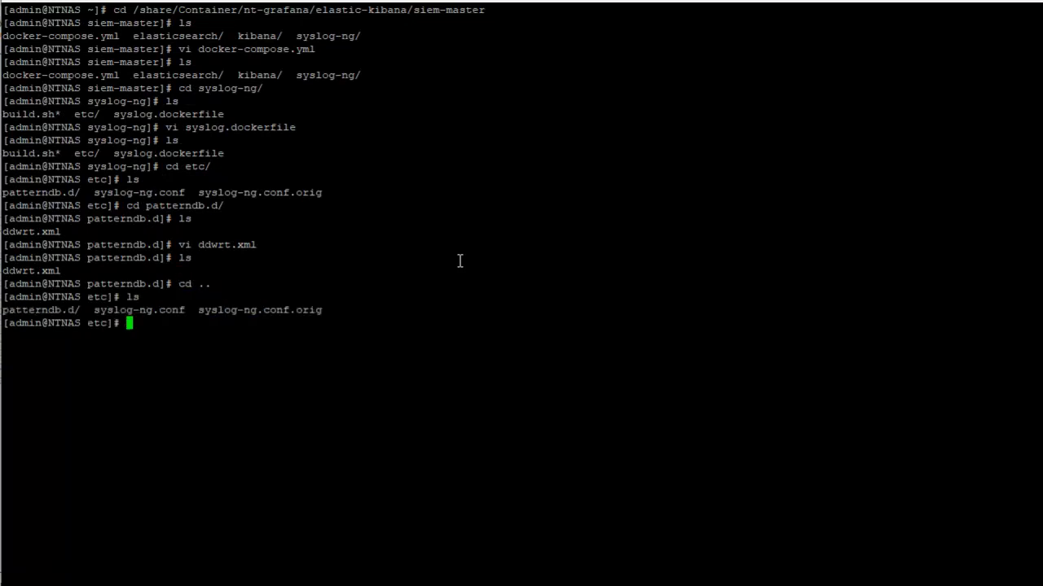
type("cd ..")
key("Return")
type("ls")
key("Return")
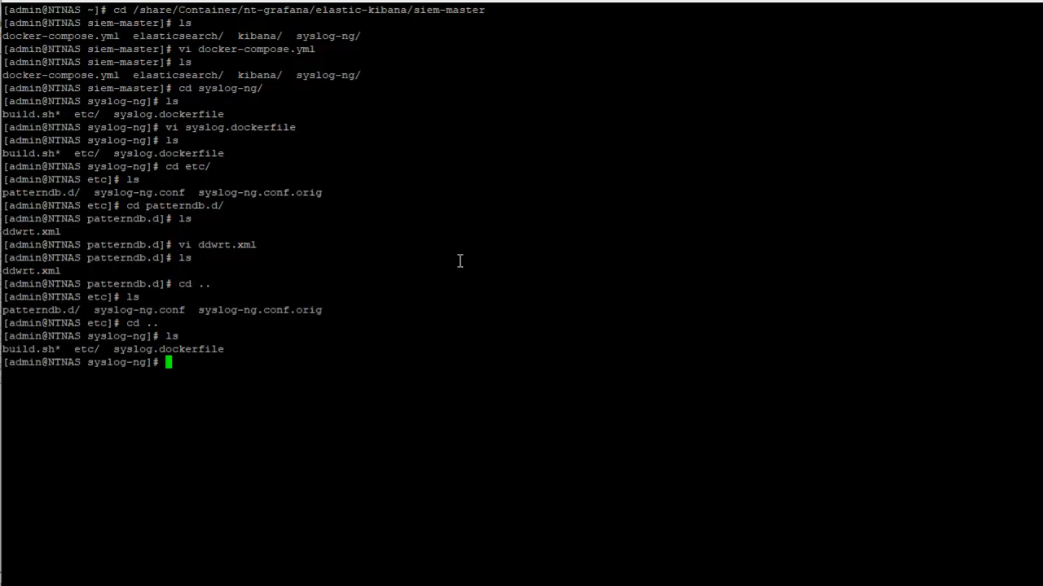
type("cd ..")
key("Return")
type("ls")
key("Return")
Review the syslog-ng.conf and patterndb.d volume mappings in docker-compose.yml with vi, close the file and list the directory
type("vi ")
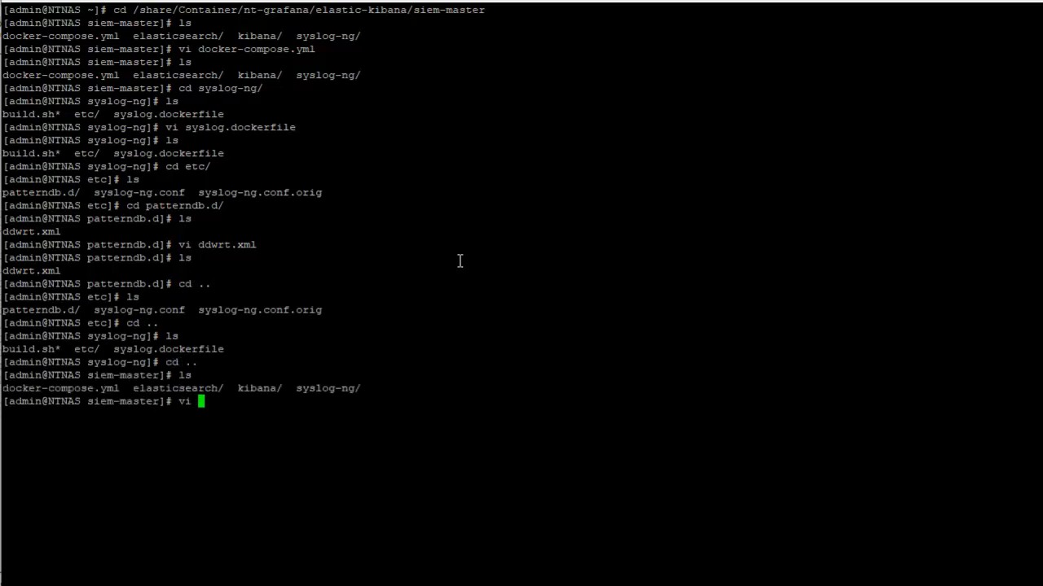
type("dock")
key("Tab")
key("Return")
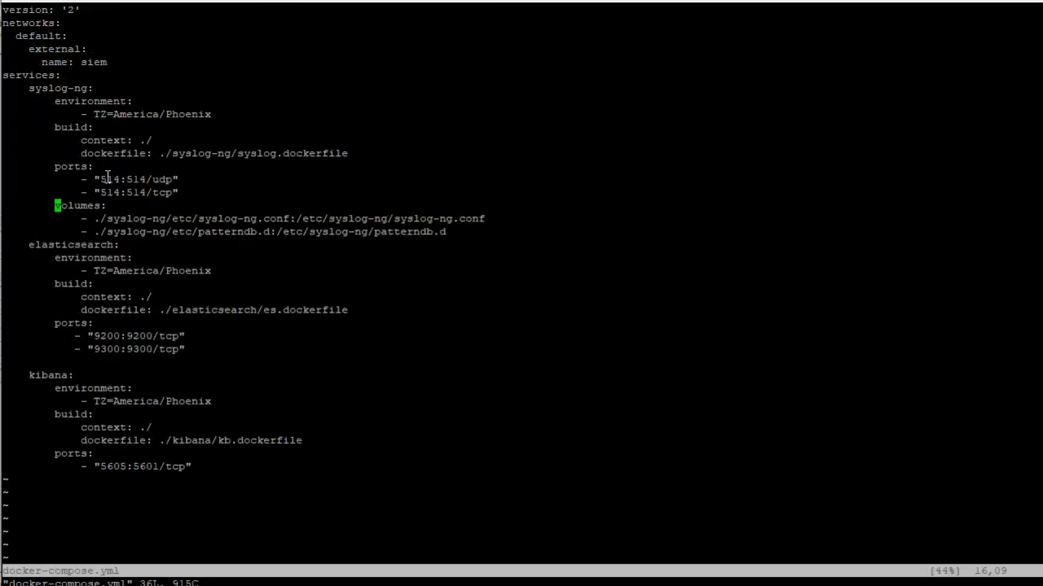
left_click_drag(88, 220, 501, 226)
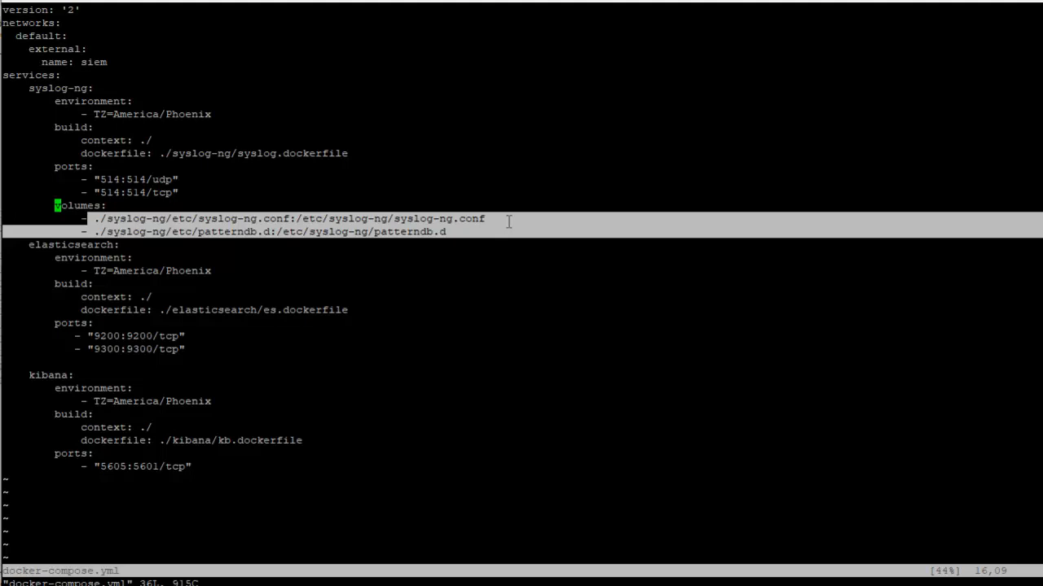
left_click(438, 221)
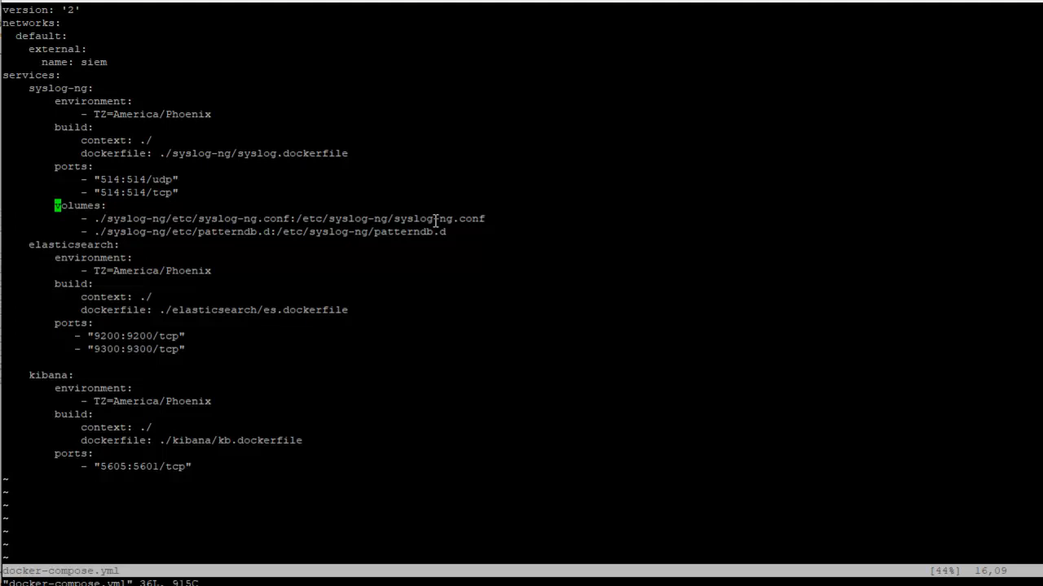
type(":x")
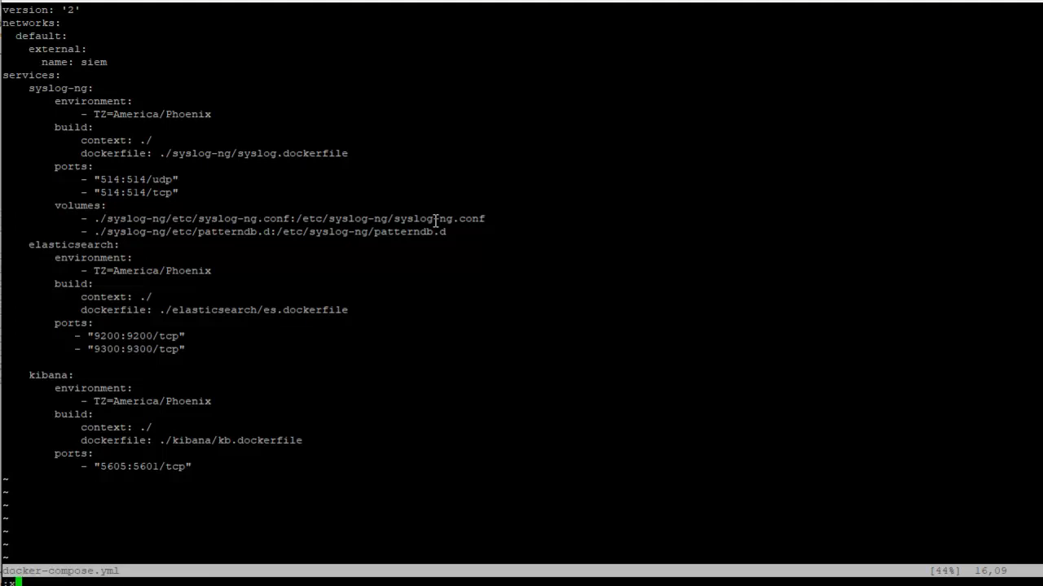
key("Return")
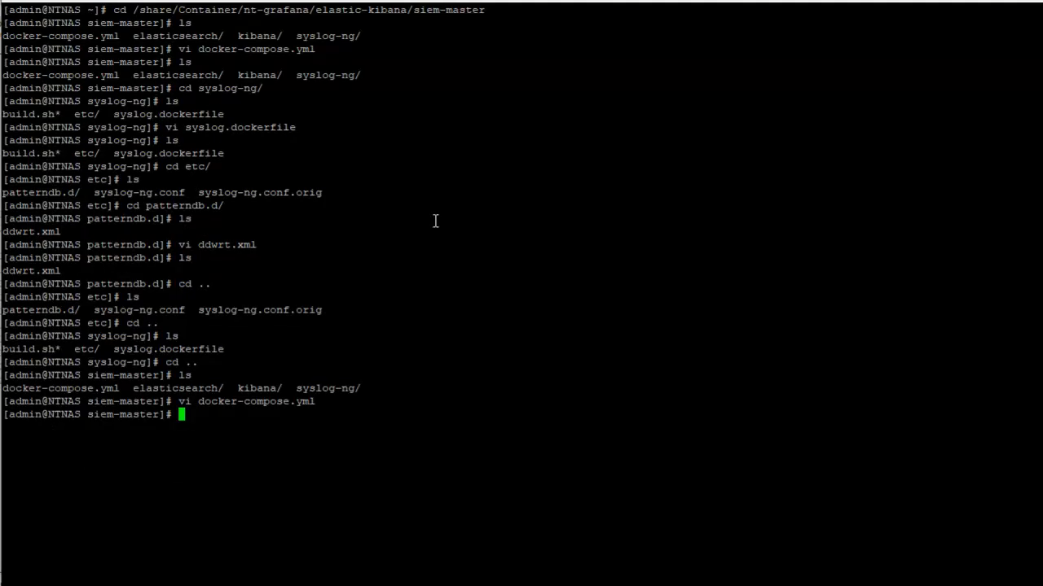
type("ls")
key("Return")
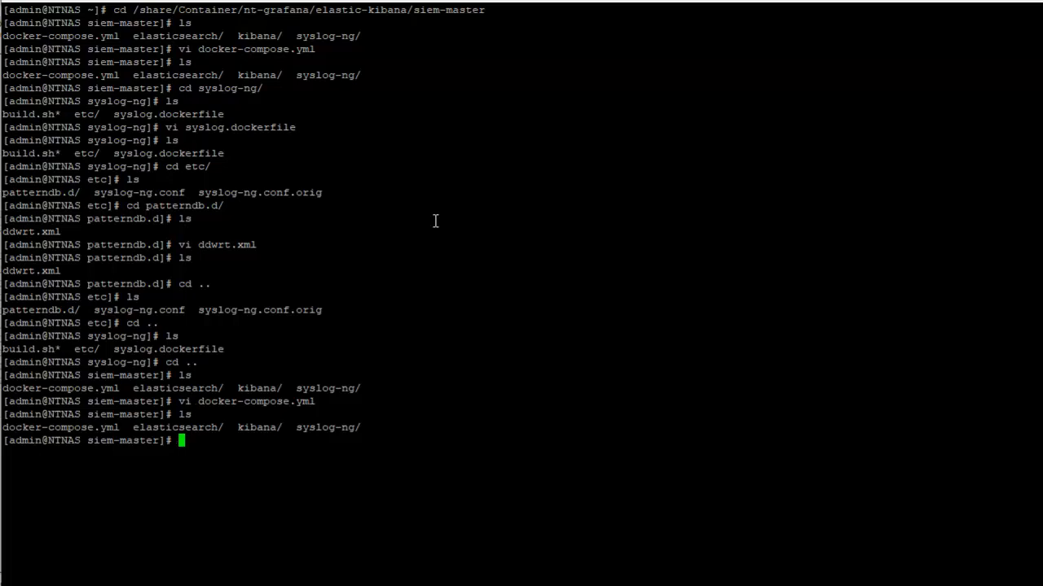
Stop the siem-master containers with docker-compose stop and clear the screen
type("docker-compose stop")
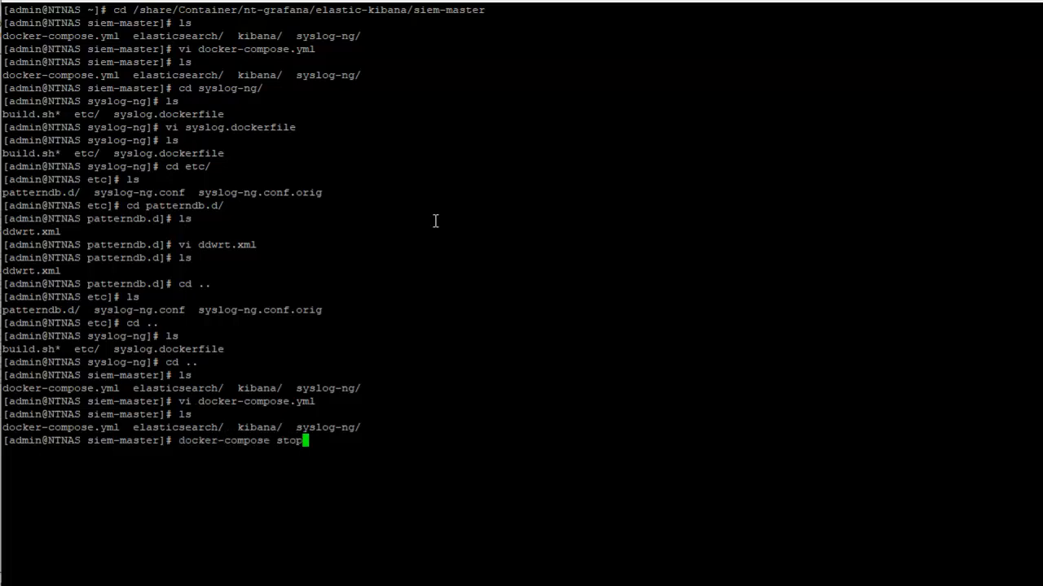
key("Return")
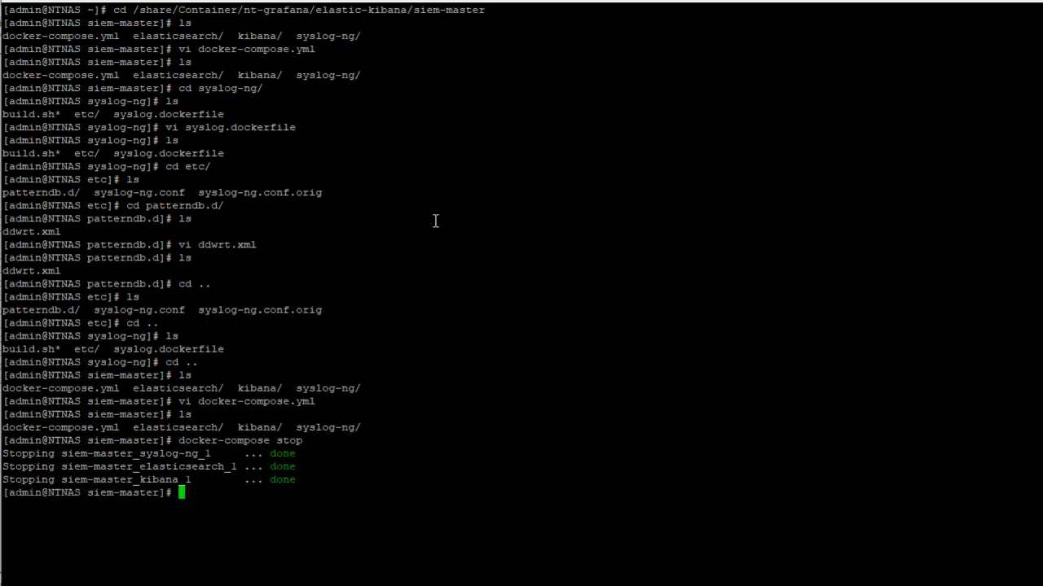
type("clear")
key("Return")
Start the siem-master containers in detached mode with docker-compose up -d
type("do")
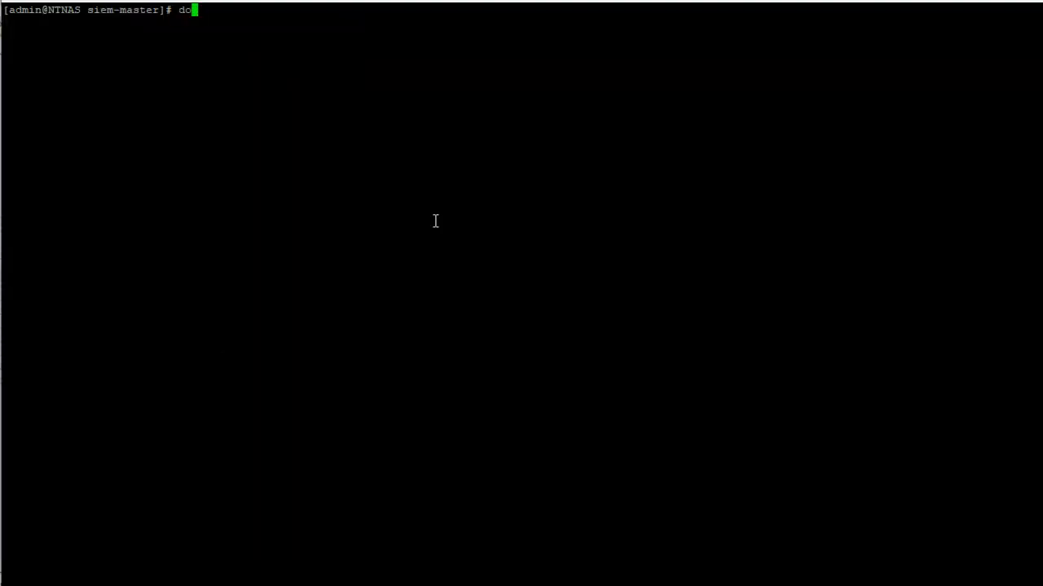
type("cker com")
key("BackSpace")
key("BackSpace")
key("BackSpace")
key("BackSpace")
type("-compose stop")
key("BackSpace")
key("BackSpace")
key("BackSpace")
key("BackSpace")
type("up -d")
key("Return")
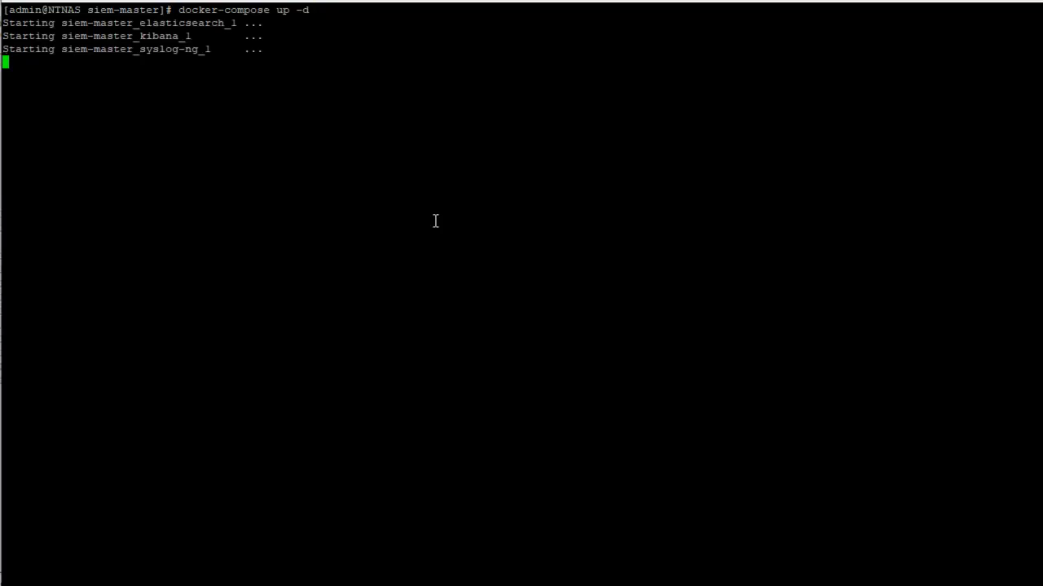
Look up the siem-master_syslog-ng container ID with docker ps and open a /bin/sh shell in it using docker exec -it
type("docker ps")
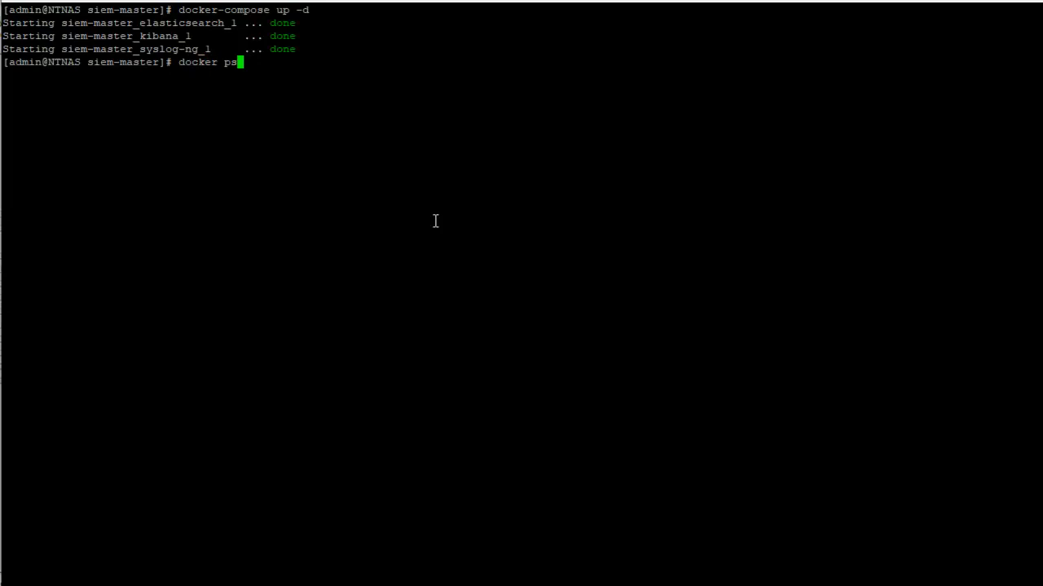
key("Return")
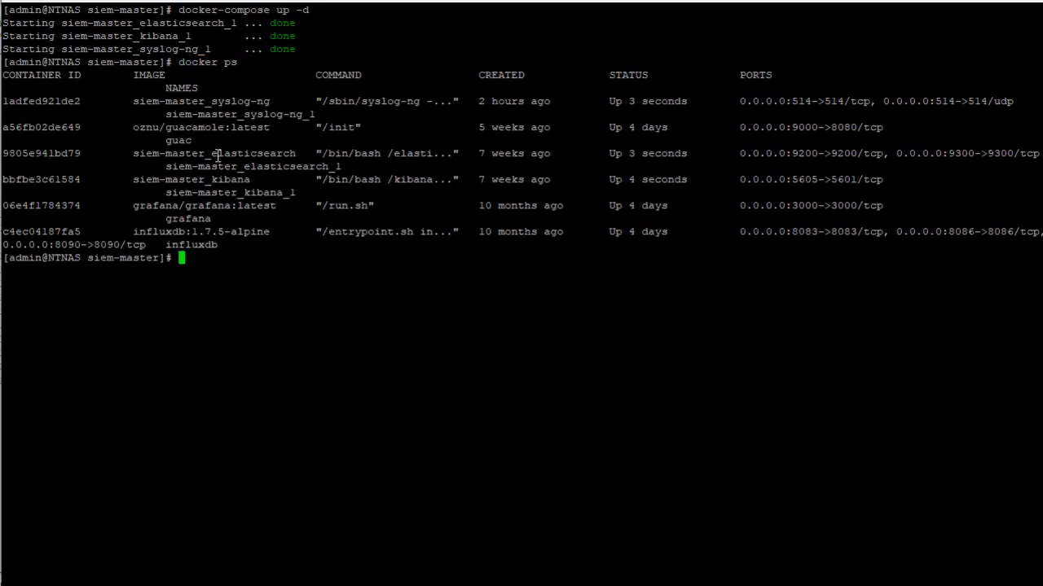
double_click(47, 101)
key("ctrl+c")
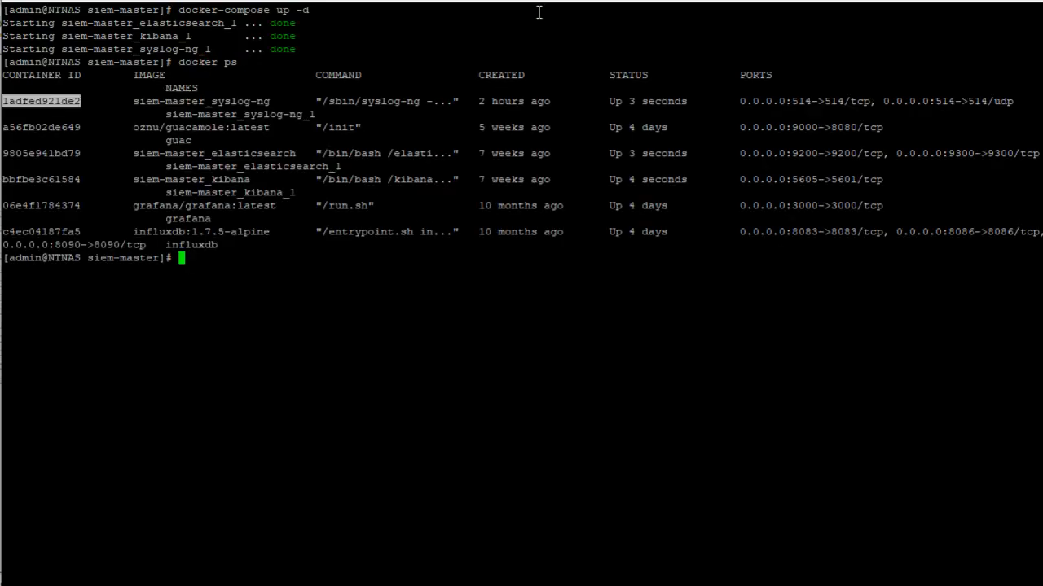
type("docker exec -it")
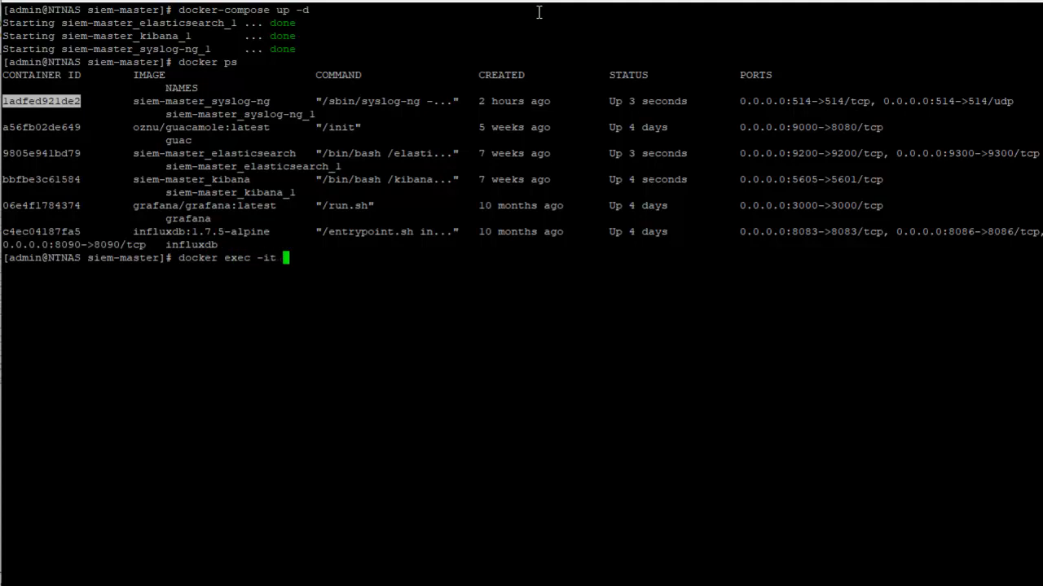
right_click(538, 12)
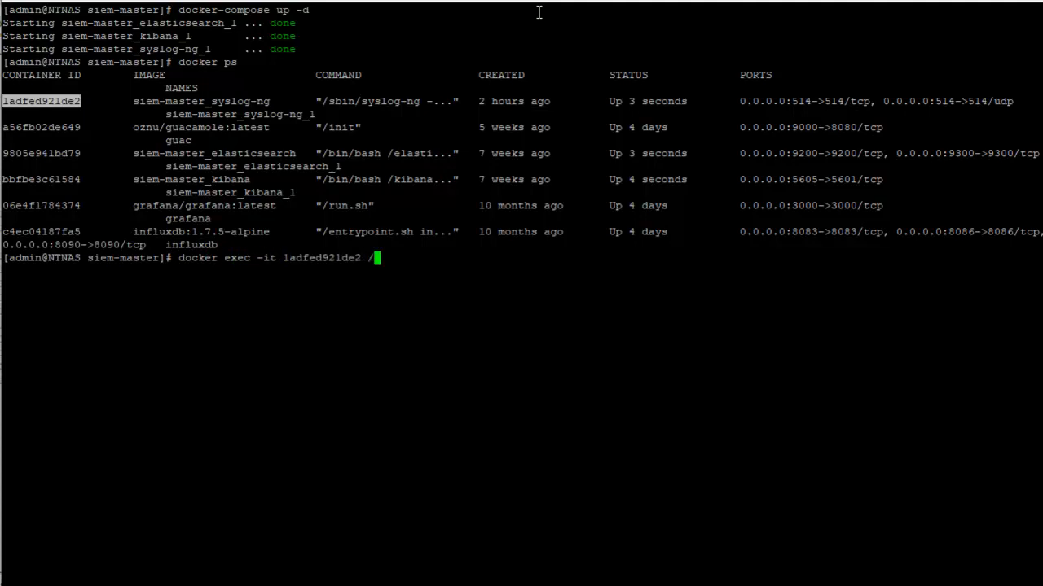
type("/bin/sh")
key("Return")
List the container's root directory, open etc/syslog-ng/patterndb.d/ddwrt.xml in vi to check the mounted pattern database, and quit
type("ls")
key("Return")
type("vi etc/sys")
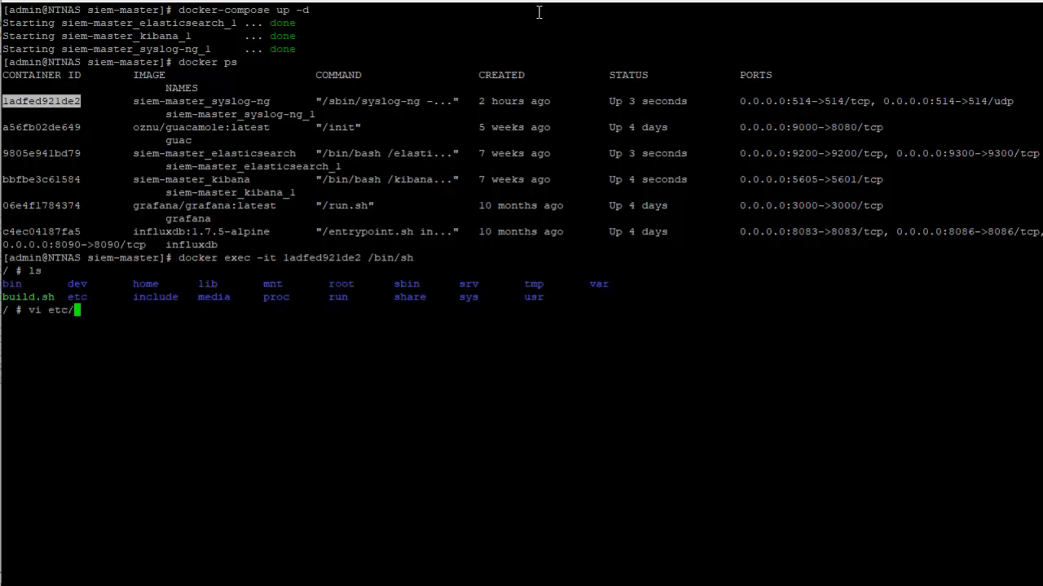
key("BackSpace")
key("BackSpace")
key("BackSpace")
type("syslog-ng/pat")
key("Tab")
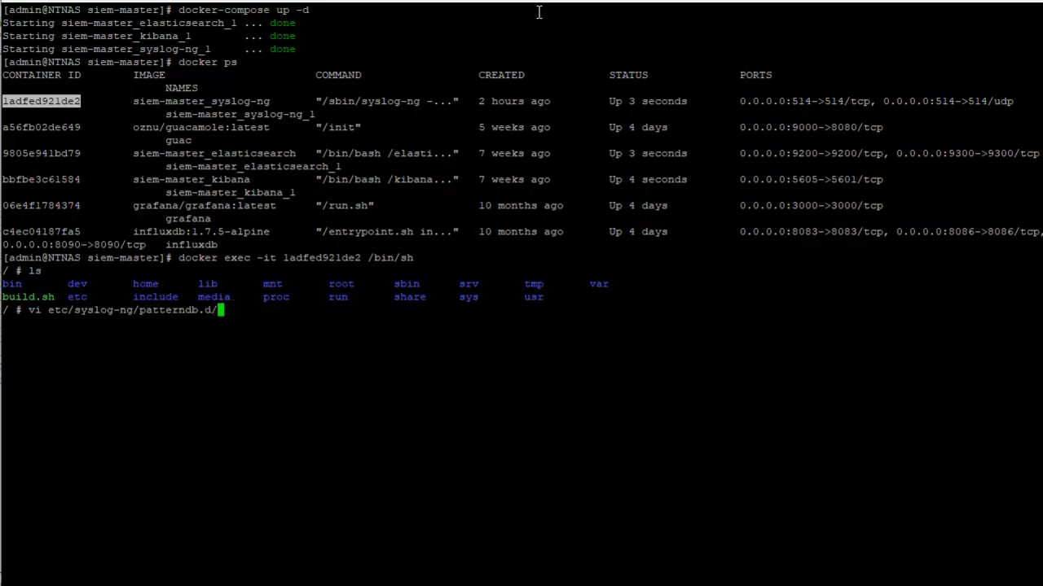
type("dd")
key("Tab")
key("Return")
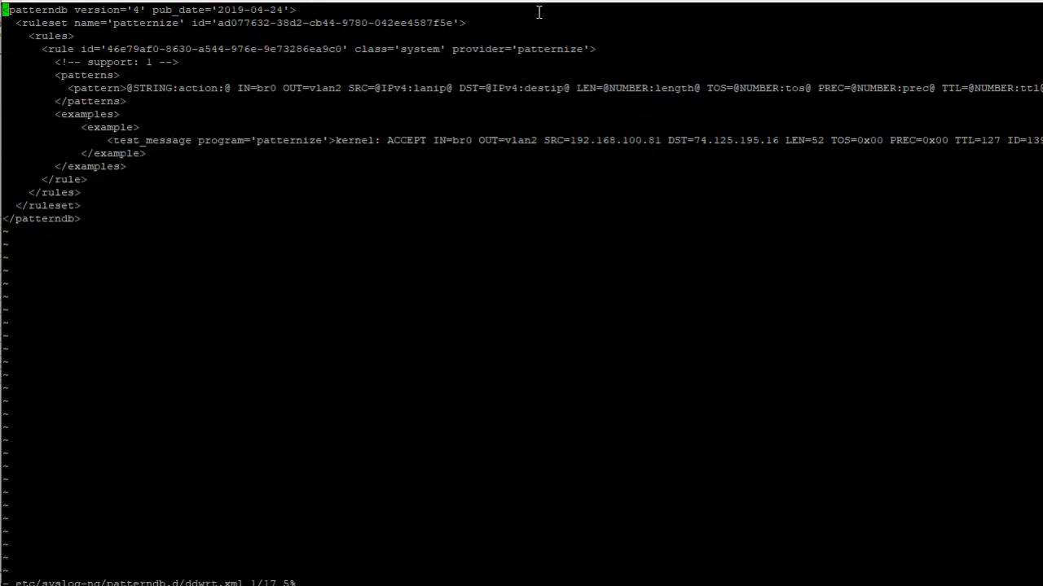
type(":q!")
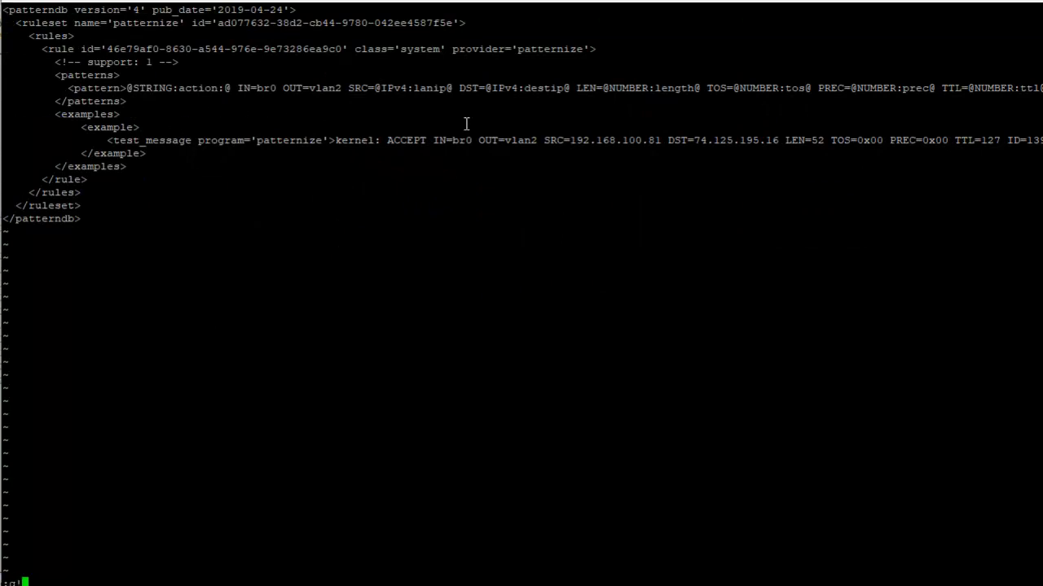
key("Return")
Switch to Kibana Discover and examine the fields of the expanded kernel log entry
type("c")
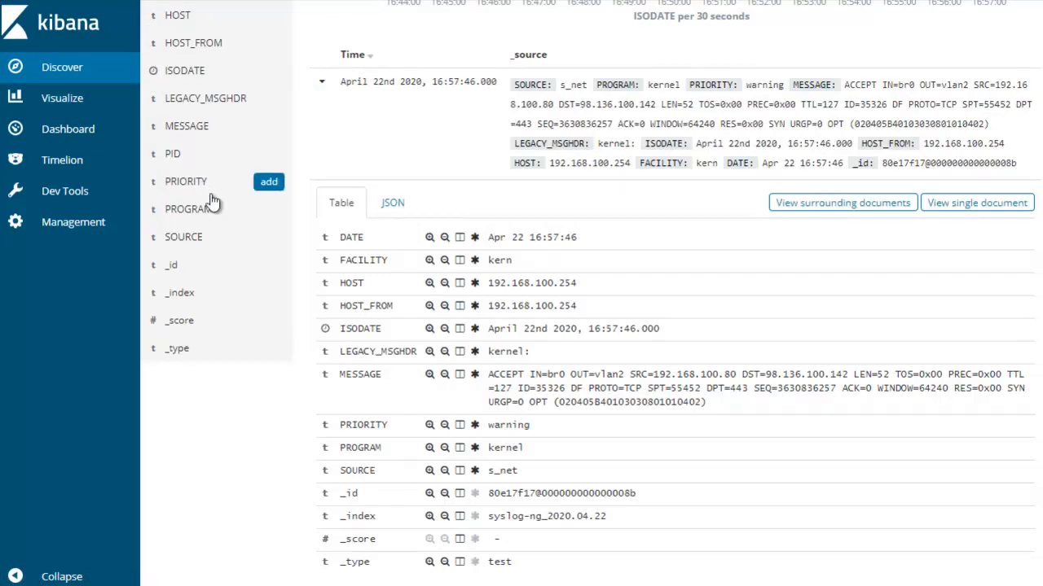
scroll(212, 198, "up", 3)
left_click(983, 47)
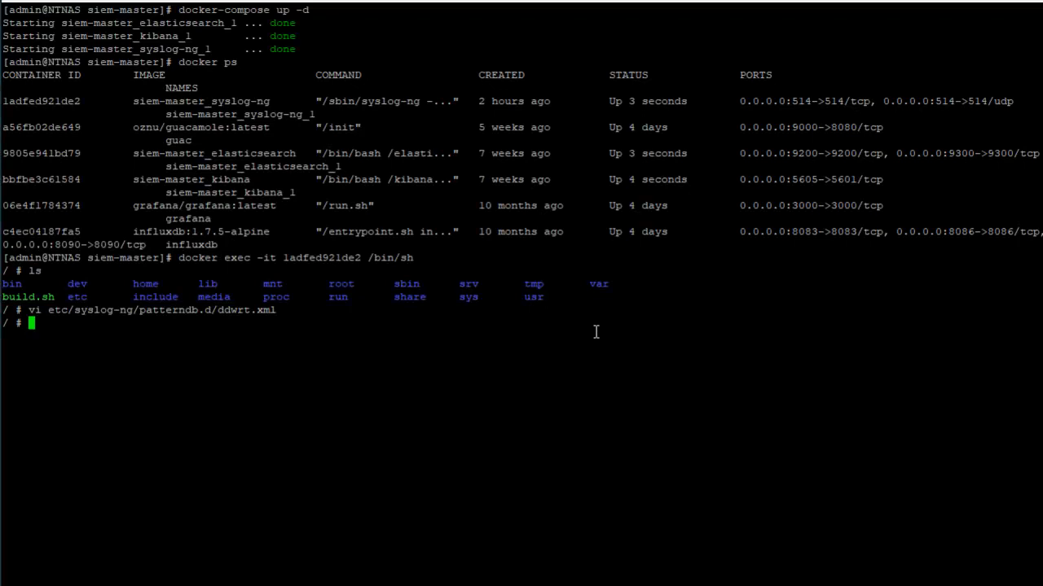
Switch back to the container shell, clear it, try docker ps there, and exit to the NAS prompt
type("clear")
key("Return")
type("exit")
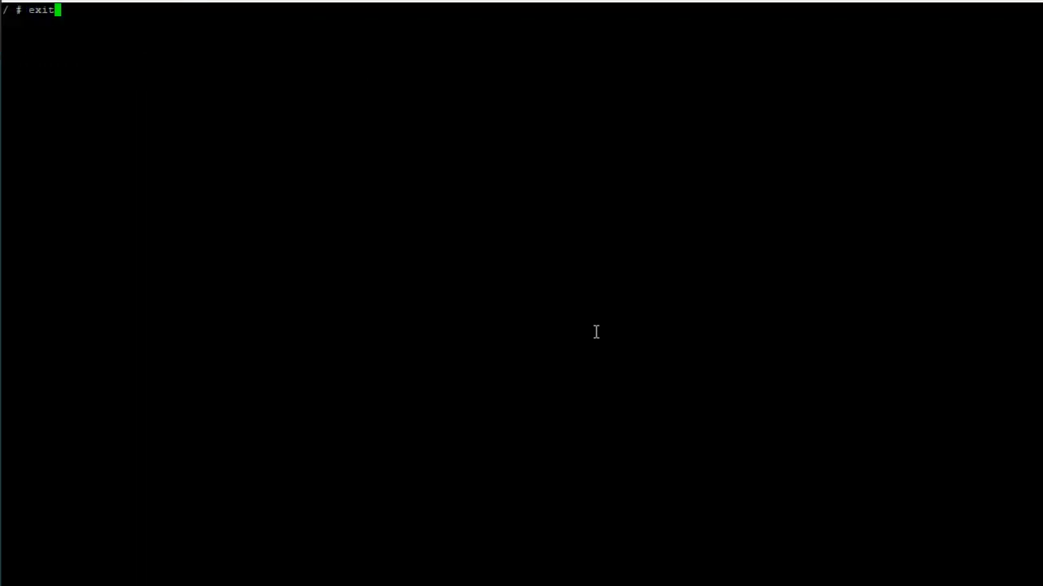
key("BackSpace")
key("BackSpace")
key("BackSpace")
key("BackSpace")
type("docker ps")
key("Return")
type("exit")
key("Return")
Clear the screen and list the running containers with docker ps to check the status of the siem-master services
type("cl")
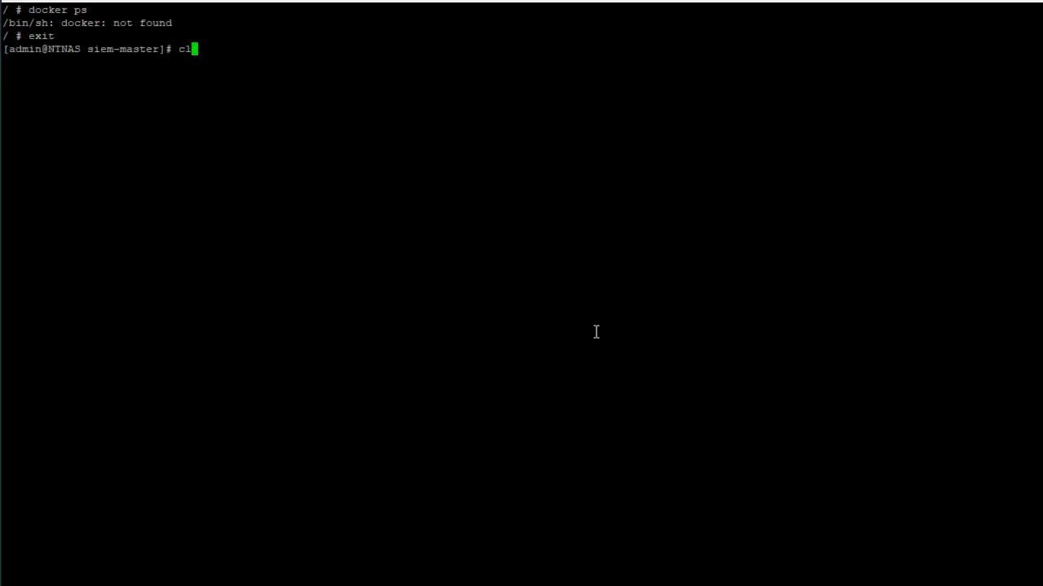
type("ear")
key("Return")
type("docker ps")
key("Return")
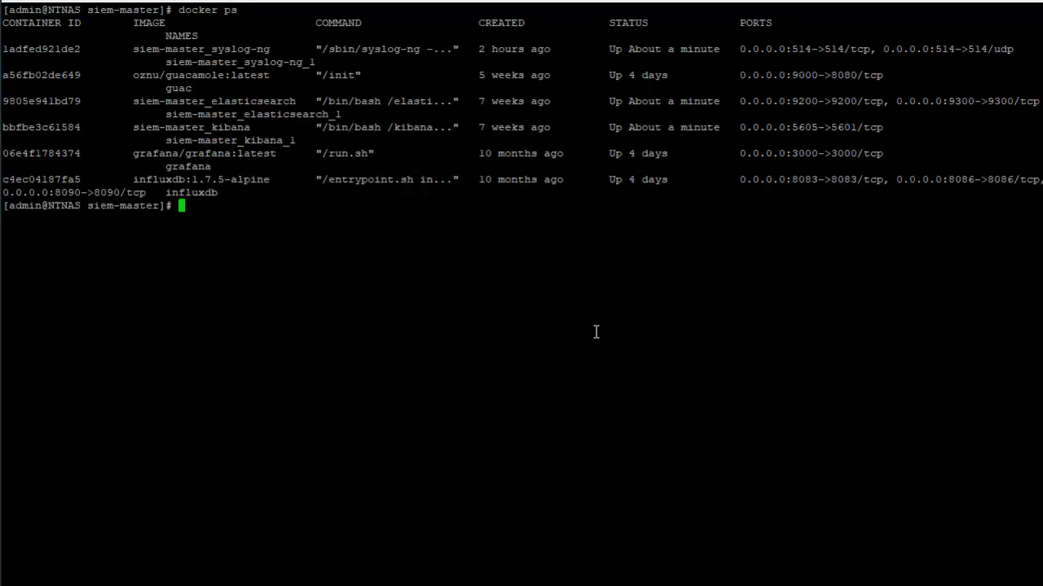
left_click_drag(616, 40, 809, 199)
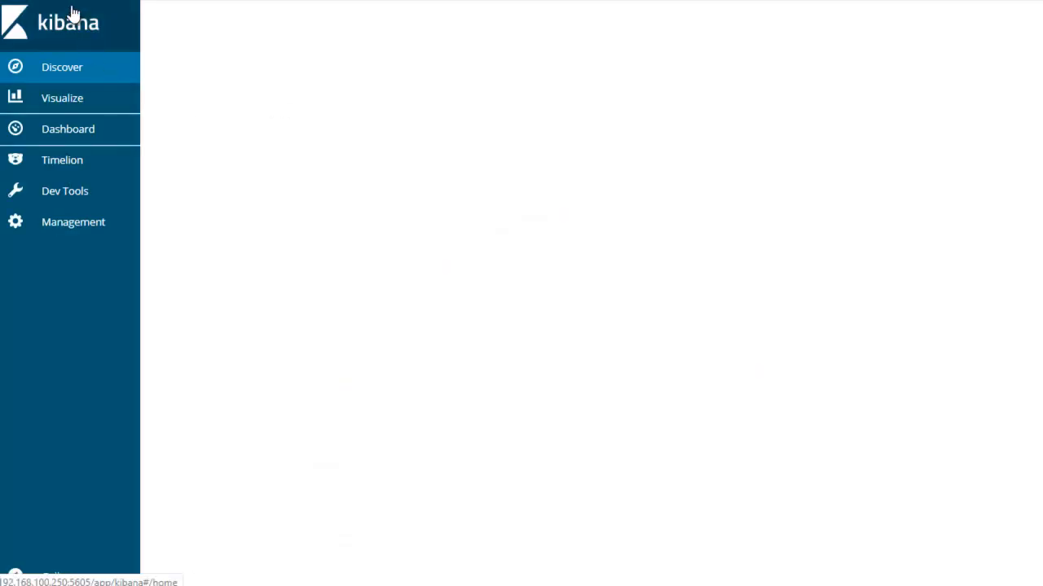
Open Kibana Discover, switch back to the terminal, and follow the siem-master_kibana container's logs with docker logs -f
left_click(69, 67)
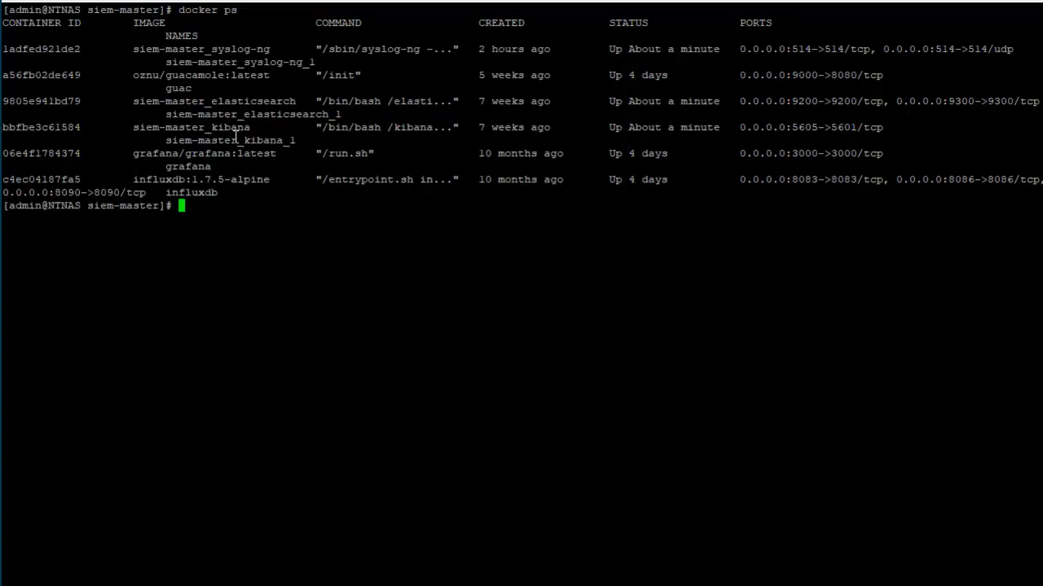
double_click(61, 130)
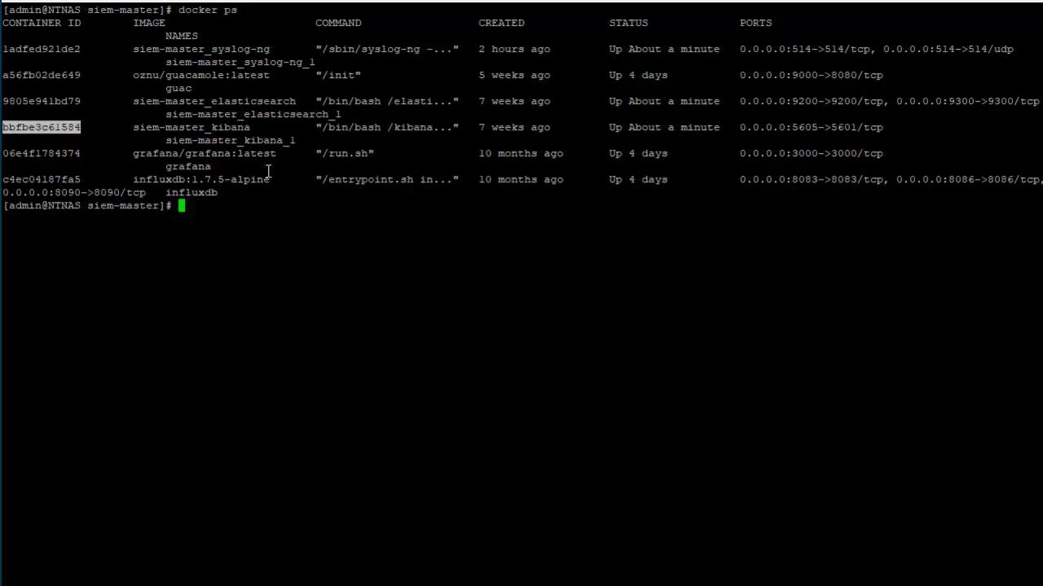
type("docker logs -f")
right_click(268, 170)
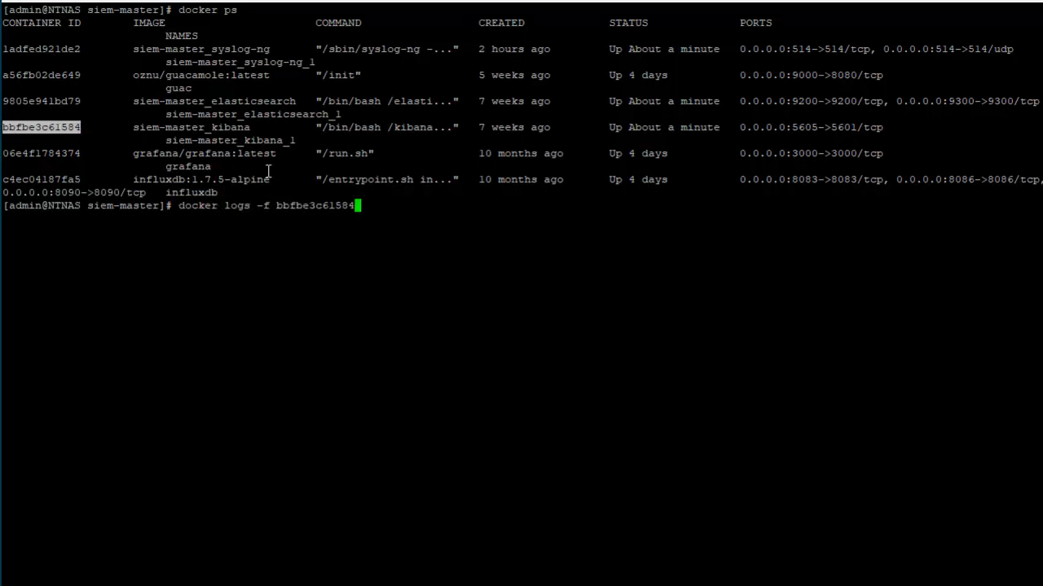
key("Return")
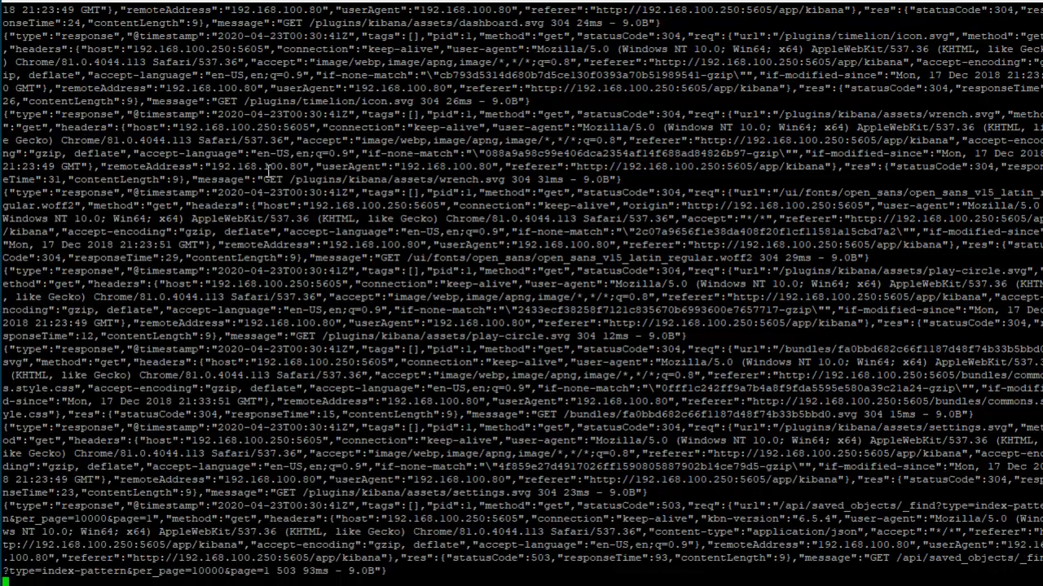
Stop following the Kibana container's logs, clear the terminal, and list the running containers again with docker ps
key("ctrl+c")
type("clear")
key("Return")
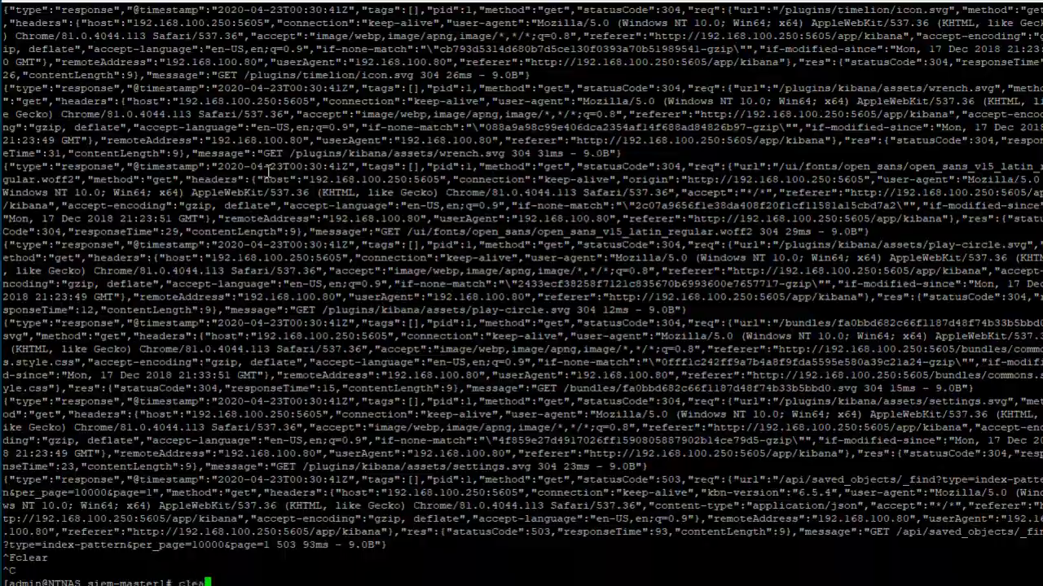
type("docker ps")
key("Return")
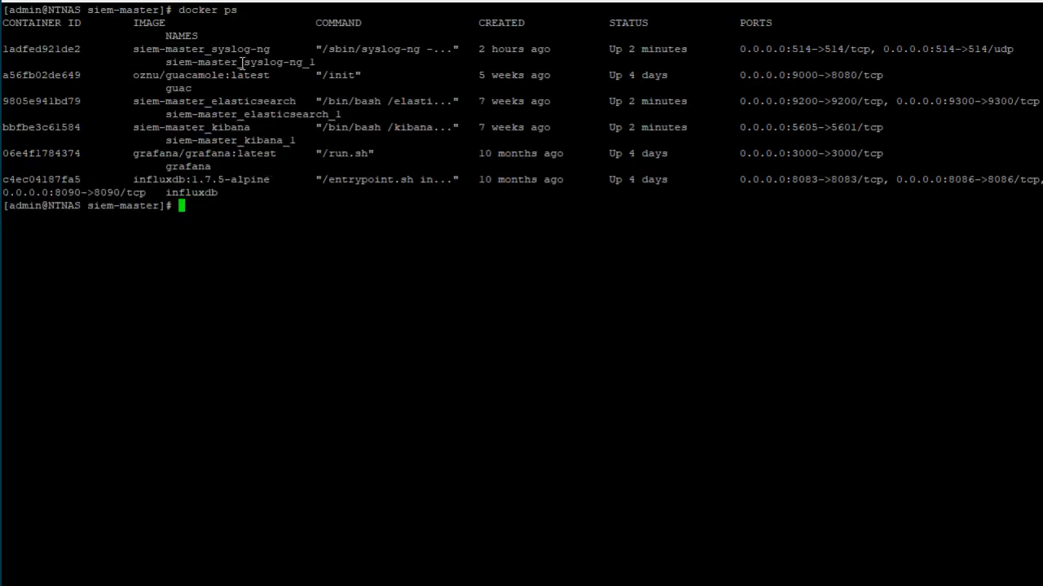
Follow the logs of the siem-master_elasticsearch container with docker logs -f and its container ID
double_click(24, 103)
type("docker ps")
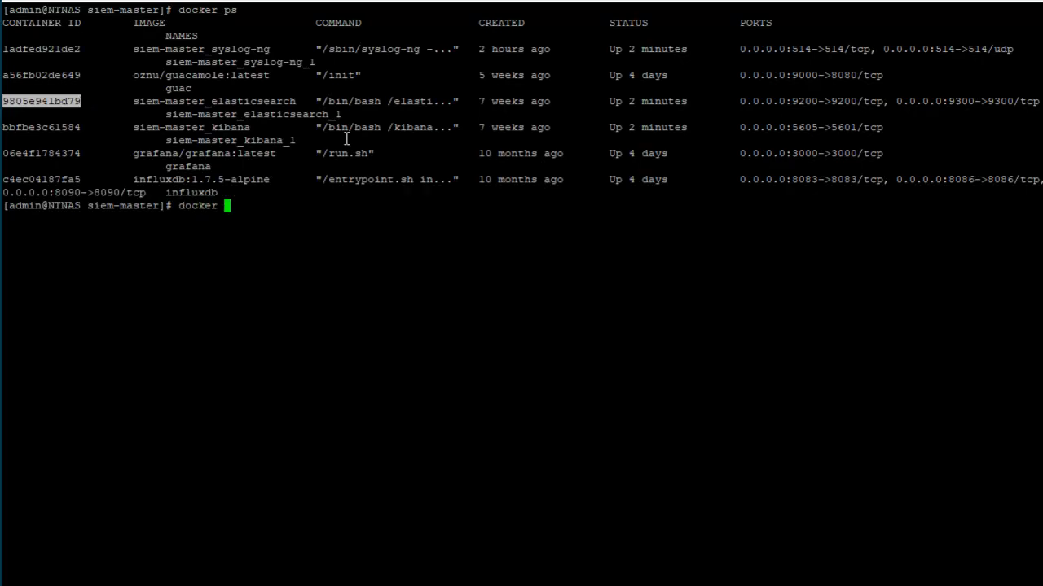
key("BackSpace")
key("BackSpace")
type("logs -f")
right_click(347, 139)
key("Return")
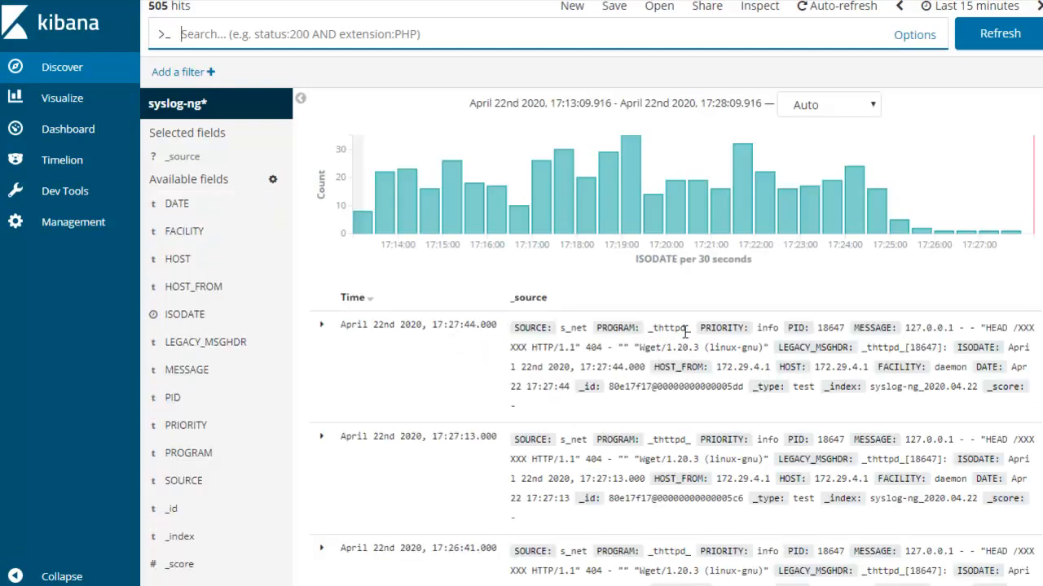
Switch to Kibana Discover and look through the recent syslog-ng* entries for router kernel messages
scroll(704, 386, "down", 10)
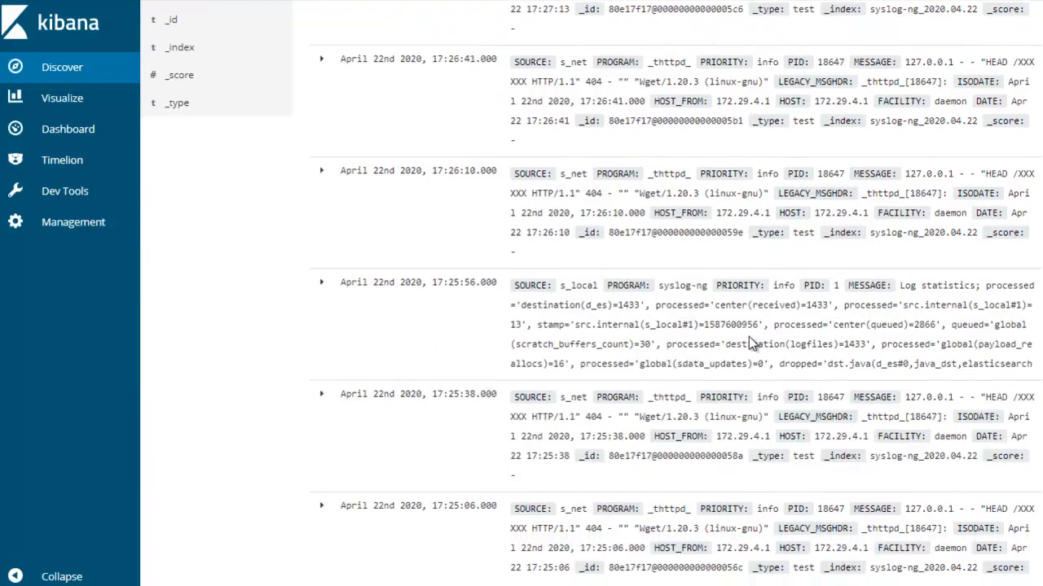
scroll(760, 340, "down", 4)
scroll(760, 340, "down", 5)
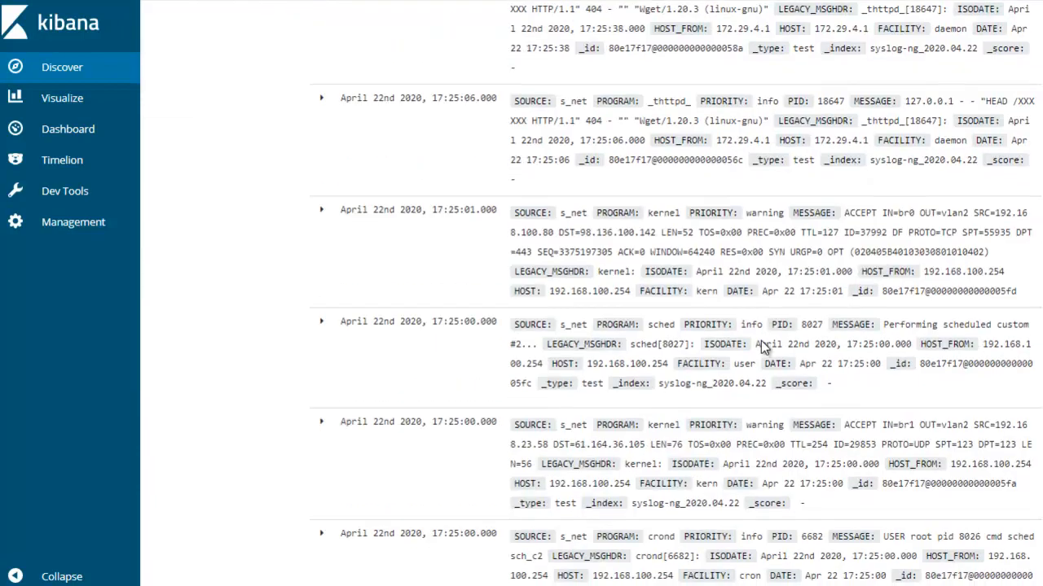
scroll(768, 348, "down", 3)
scroll(768, 352, "down", 5)
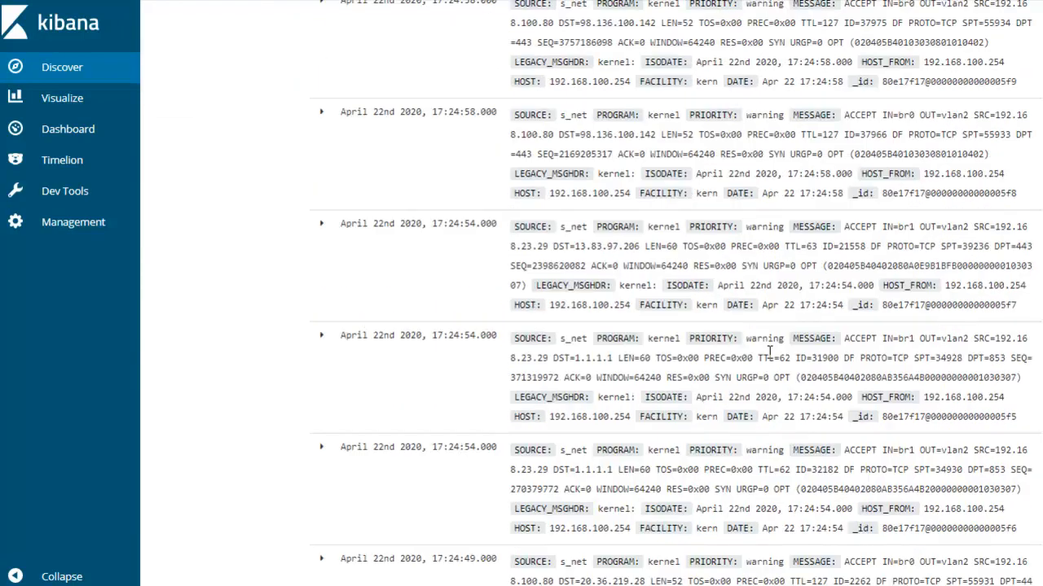
scroll(768, 352, "down", 10)
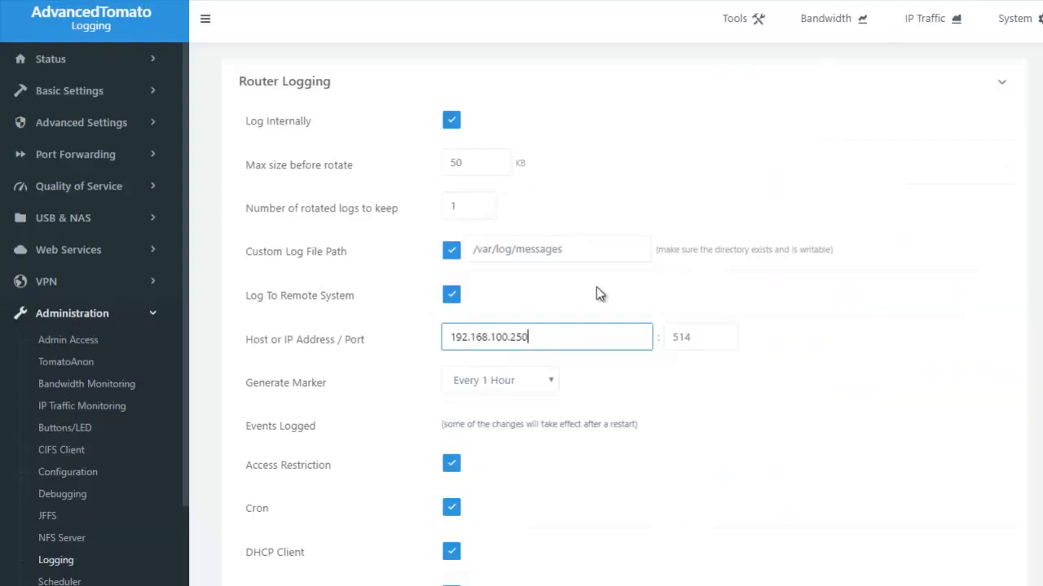
Switch to the AdvancedTomato Logging page and save the router logging settings with remote host 192.168.100.250 and port 514
scroll(595, 294, "down", 10)
left_click(253, 545)
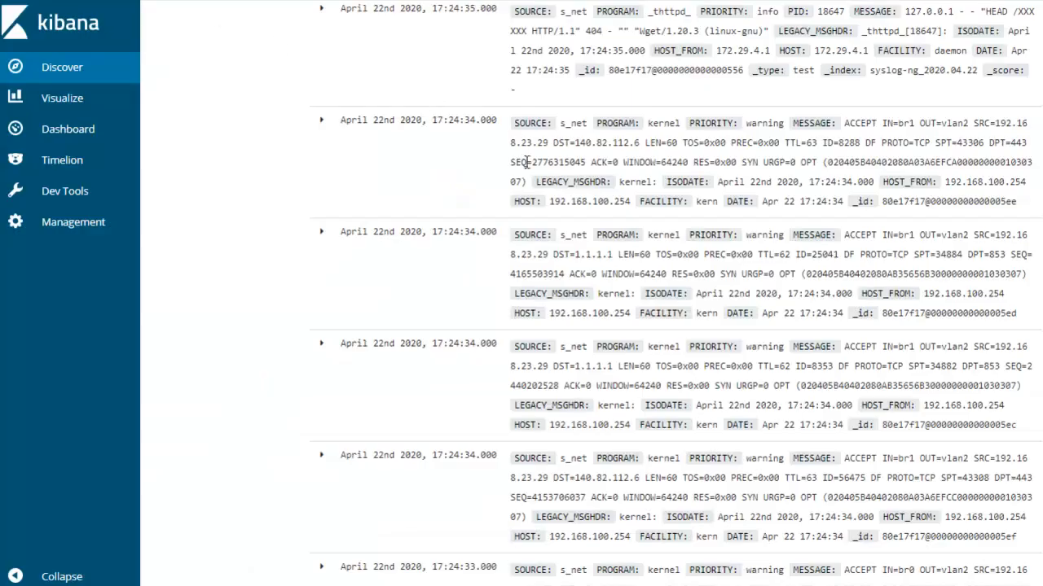
scroll(529, 166, "up", 20)
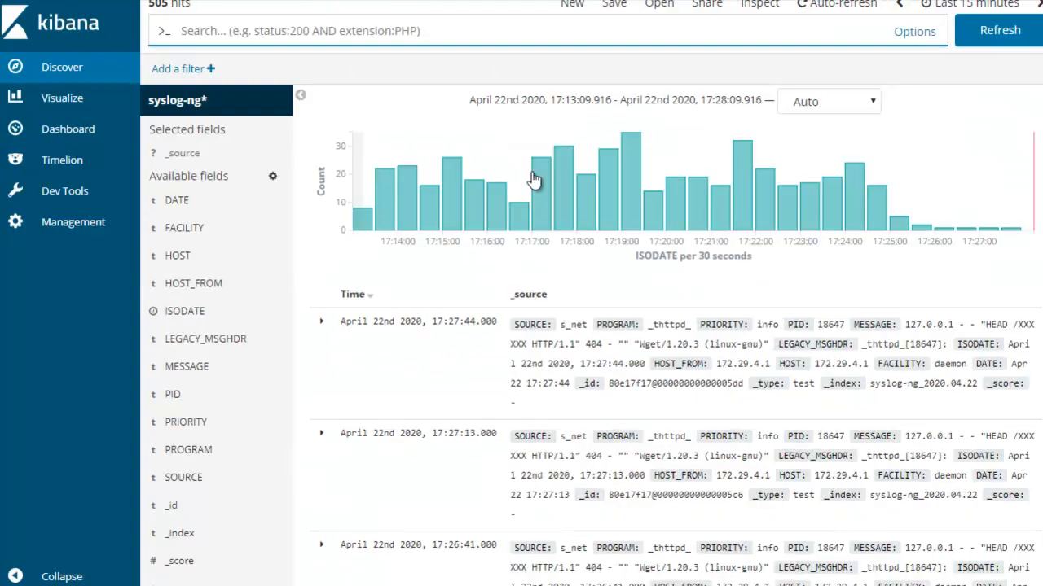
Switch back to Kibana Discover, refresh the results twice, and examine the newest entries and available fields
left_click(1010, 34)
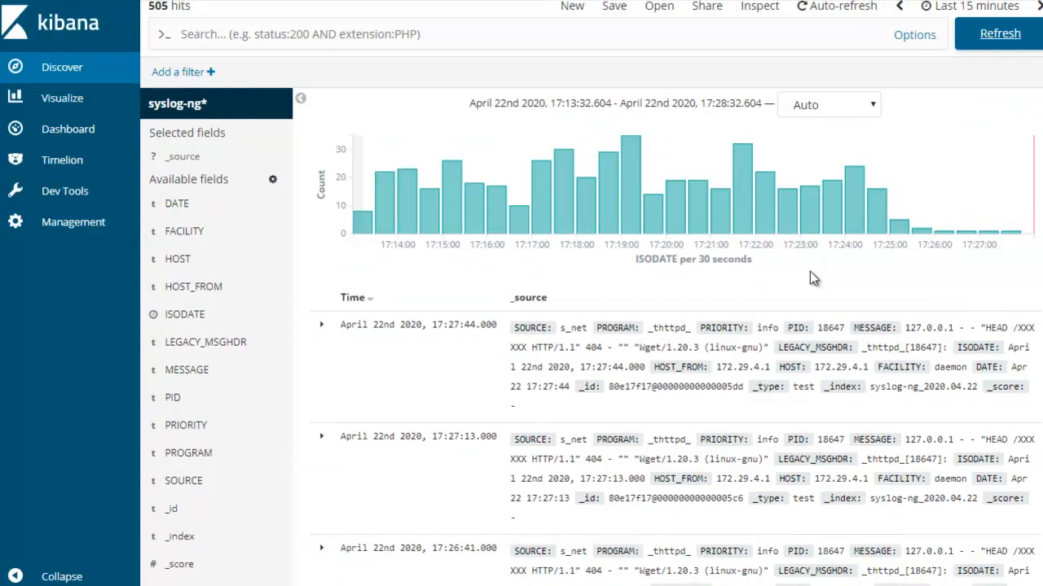
scroll(834, 338, "down", 1)
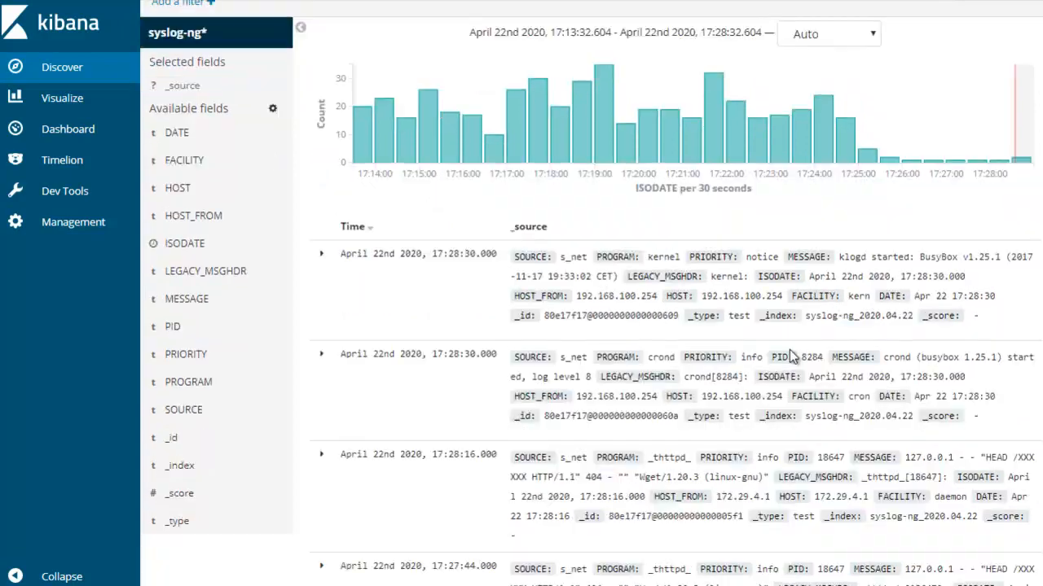
scroll(921, 312, "down", 1)
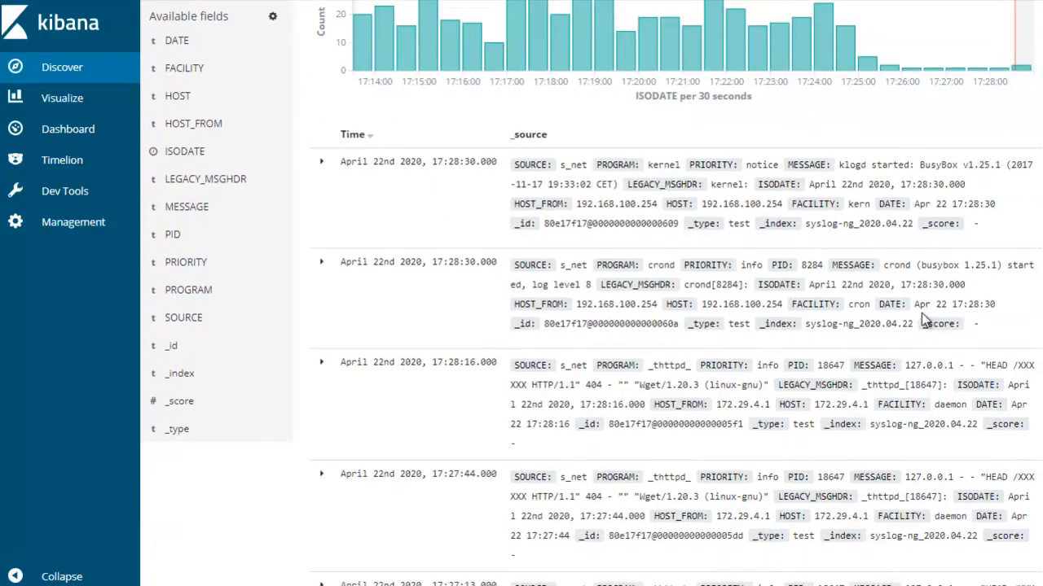
scroll(862, 269, "down", 10)
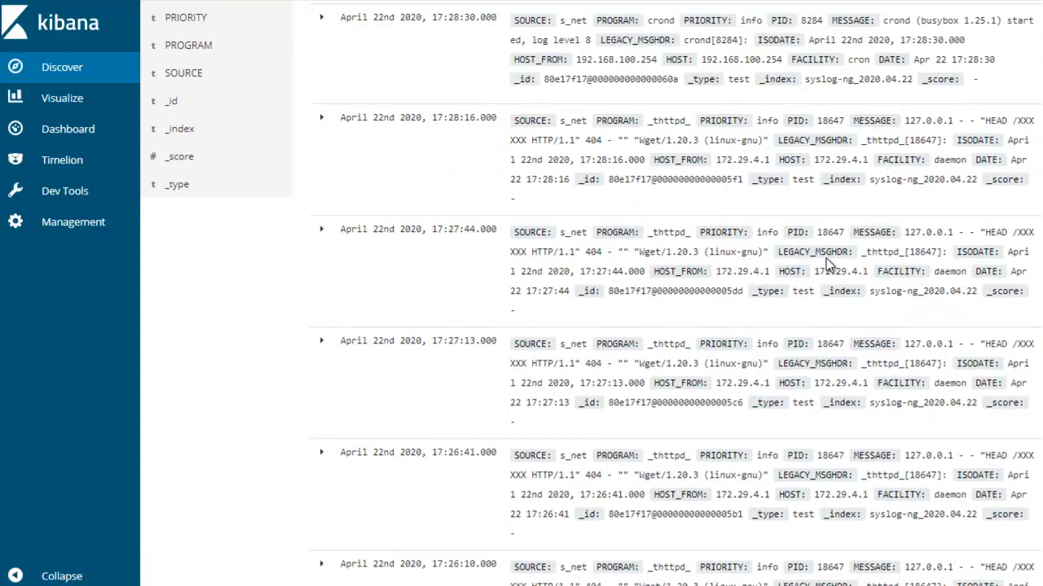
scroll(862, 267, "up", 13)
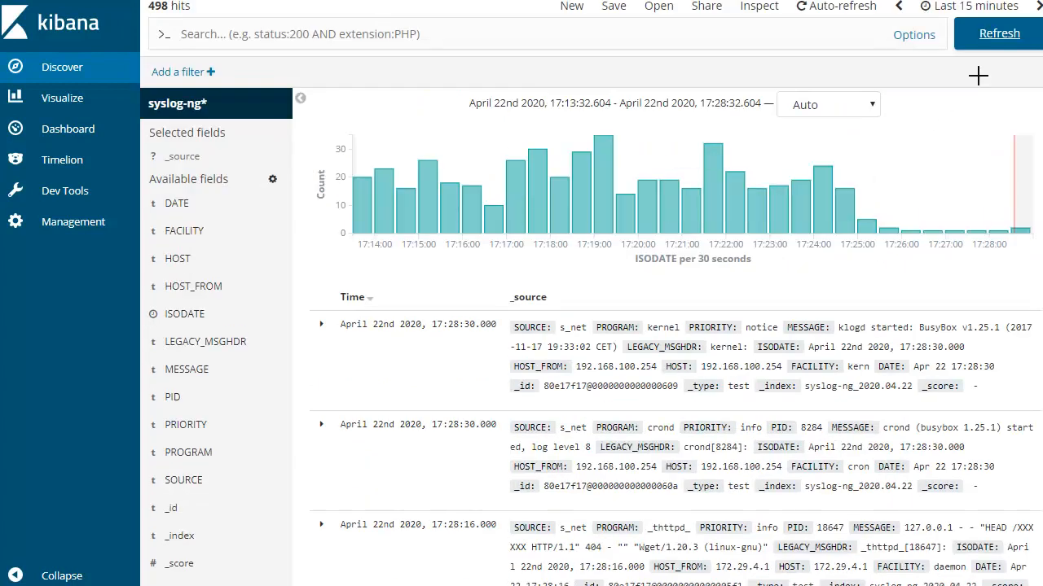
left_click(991, 44)
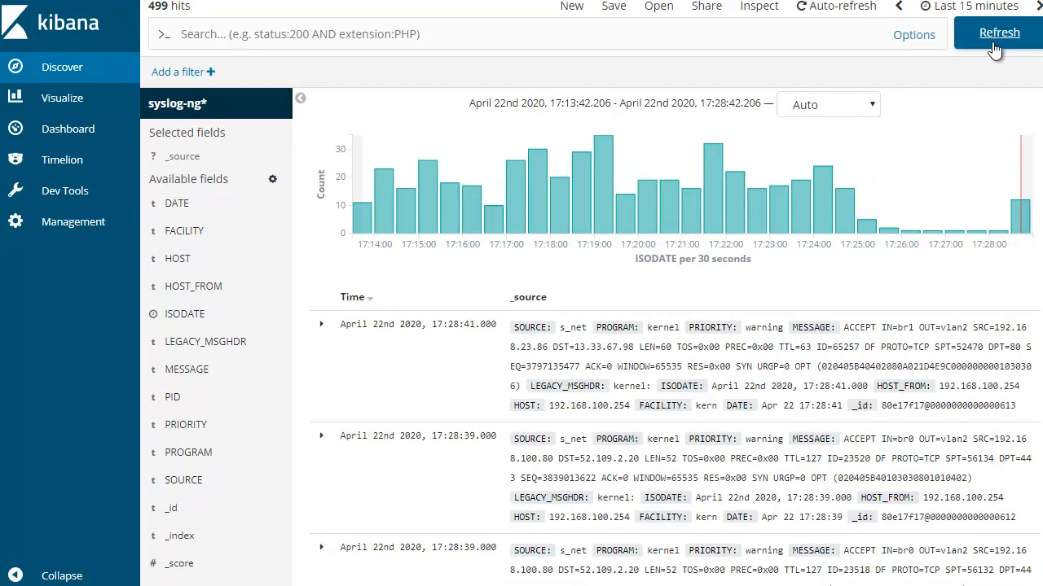
scroll(338, 372, "down", 1)
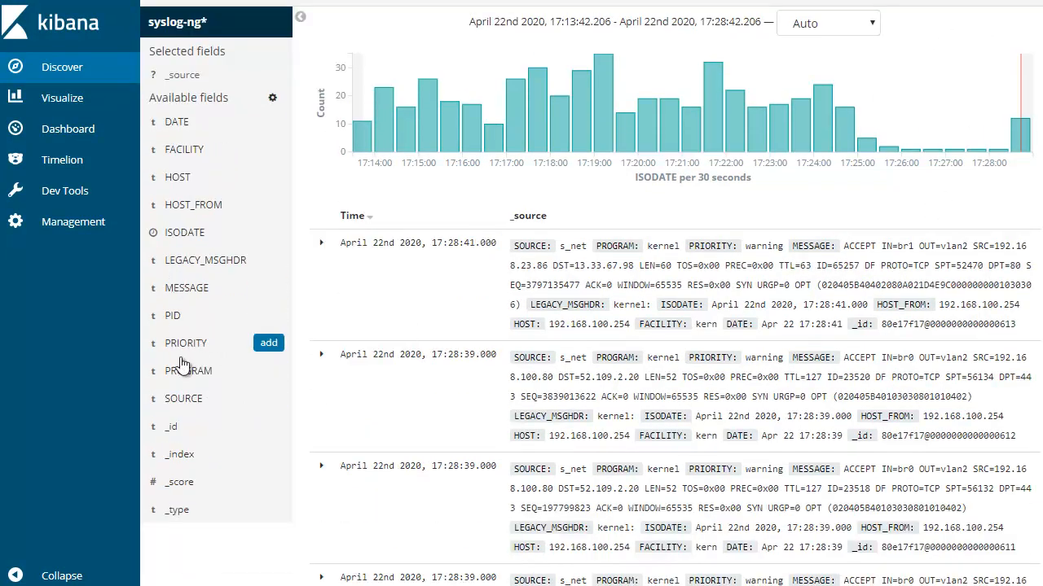
Refresh the field list of the syslog-ng* index pattern in Kibana and check its fields
left_click(70, 227)
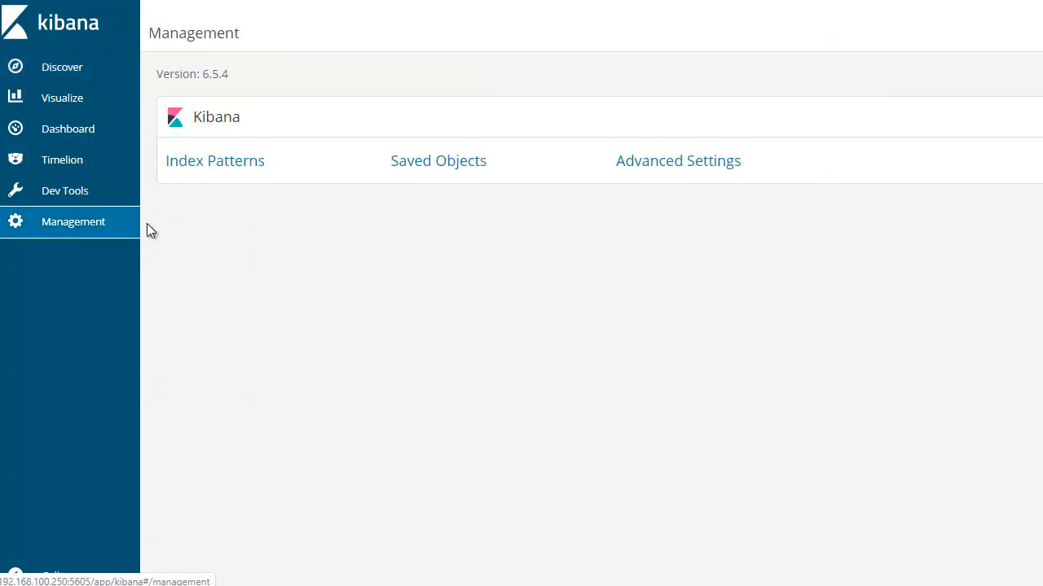
left_click(233, 169)
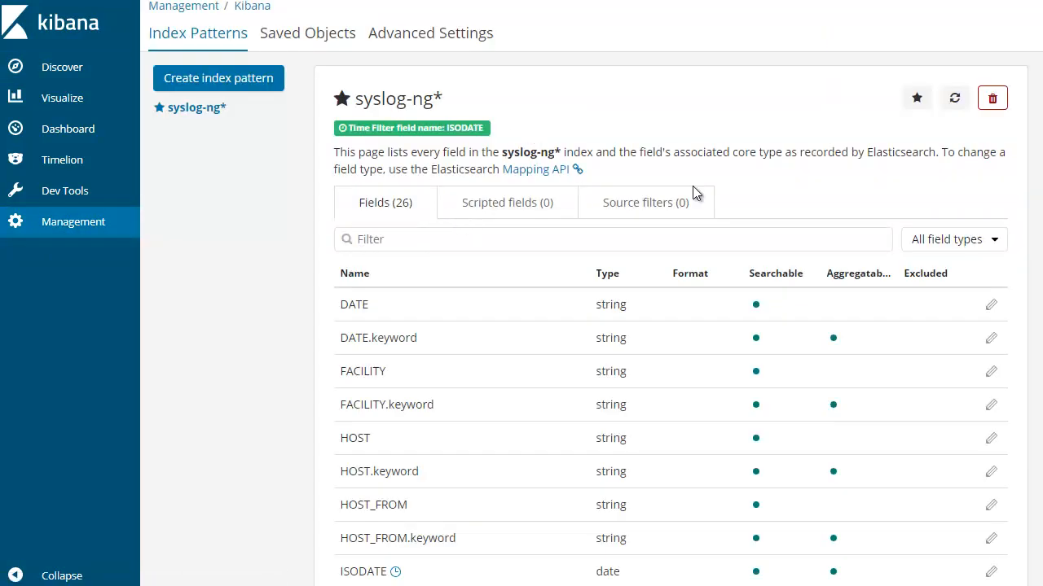
left_click(208, 110)
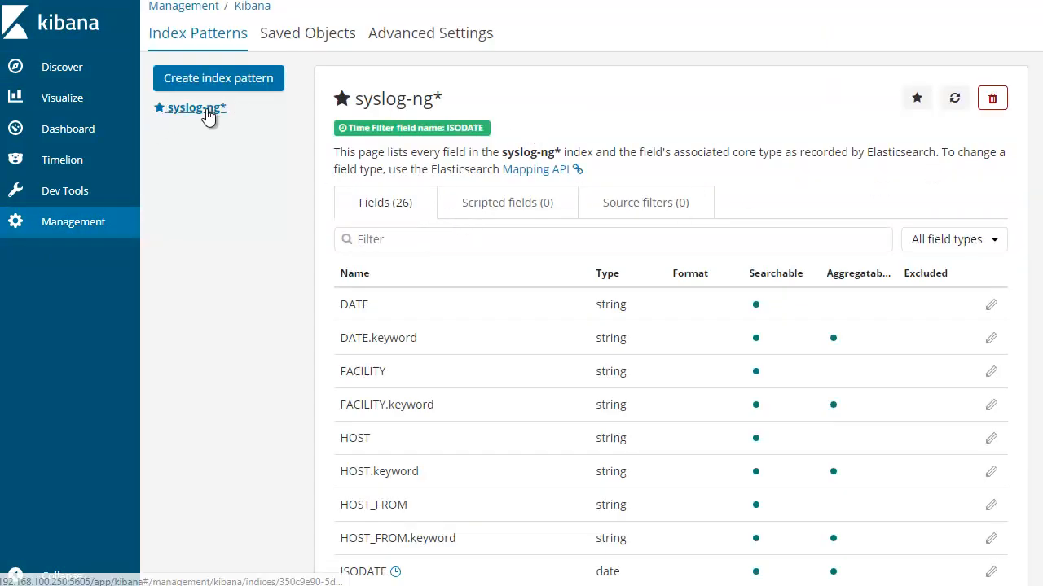
left_click(952, 101)
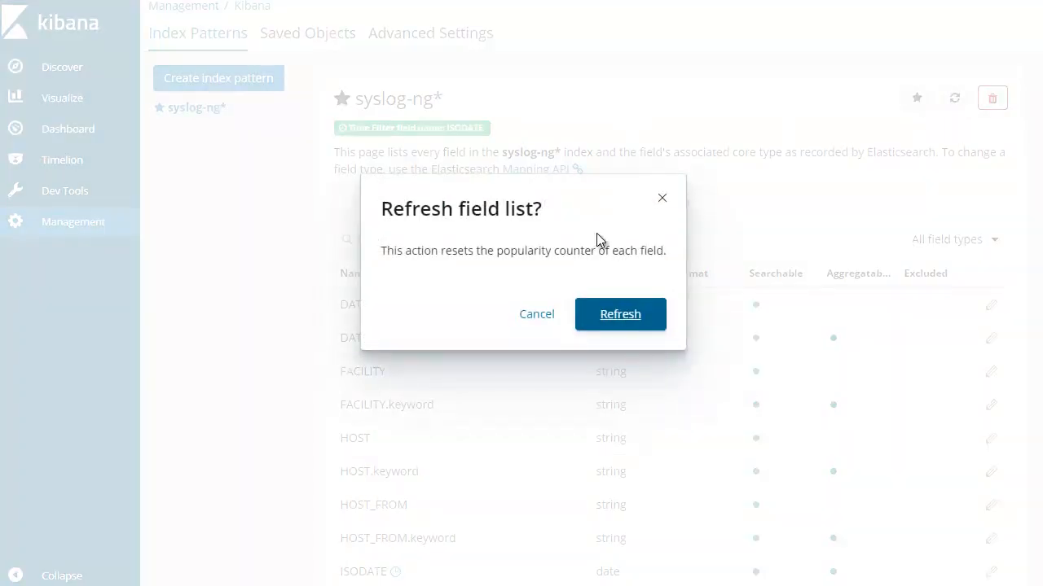
left_click(661, 199)
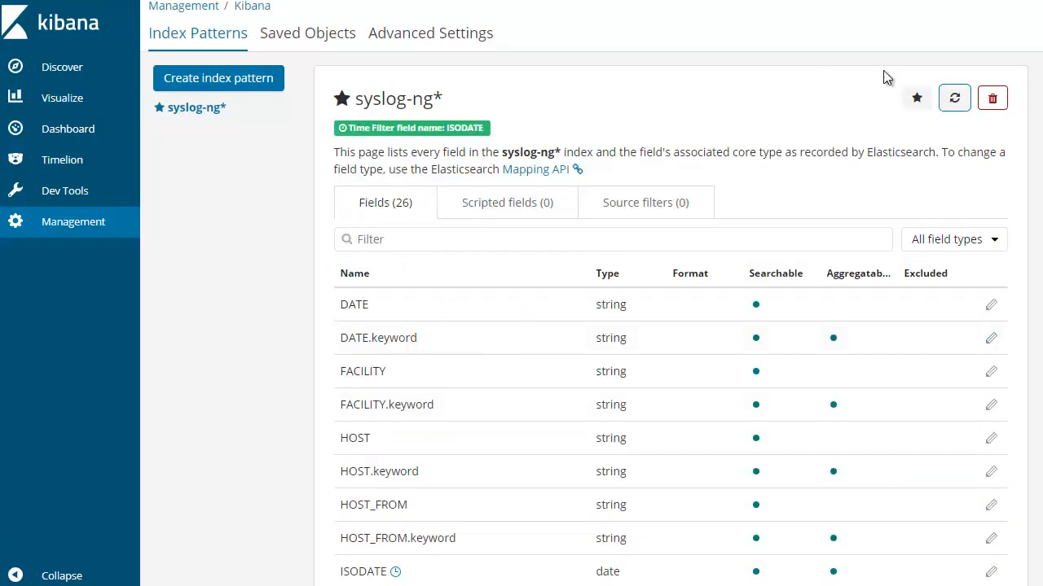
left_click(953, 100)
left_click(632, 302)
scroll(522, 325, "down", 1)
scroll(522, 325, "up", 1)
Return to Discover and examine the available fields and recent kernel log entries for newly parsed fields
left_click(65, 69)
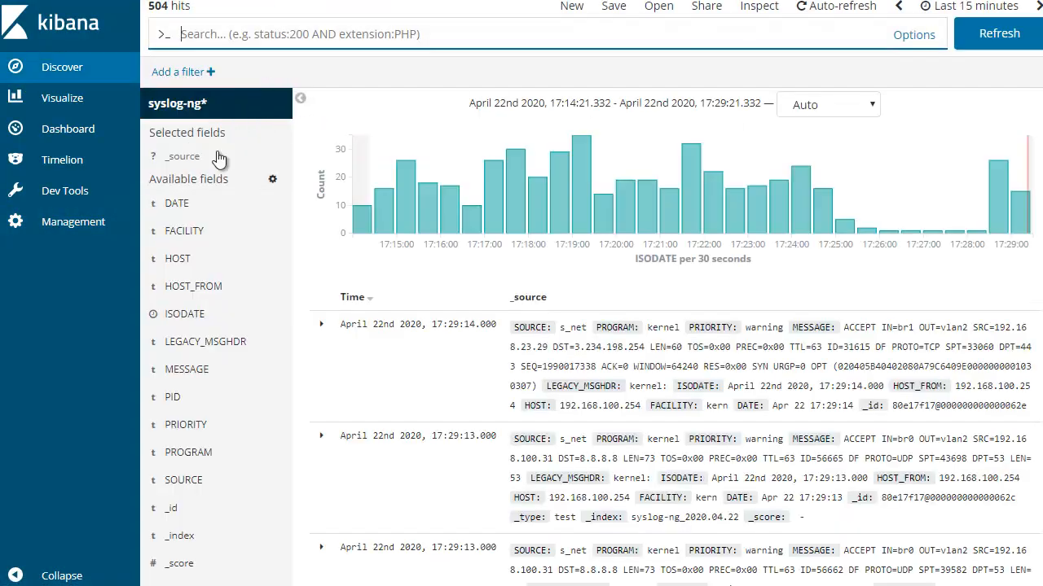
scroll(186, 347, "down", 1)
scroll(186, 346, "down", 4)
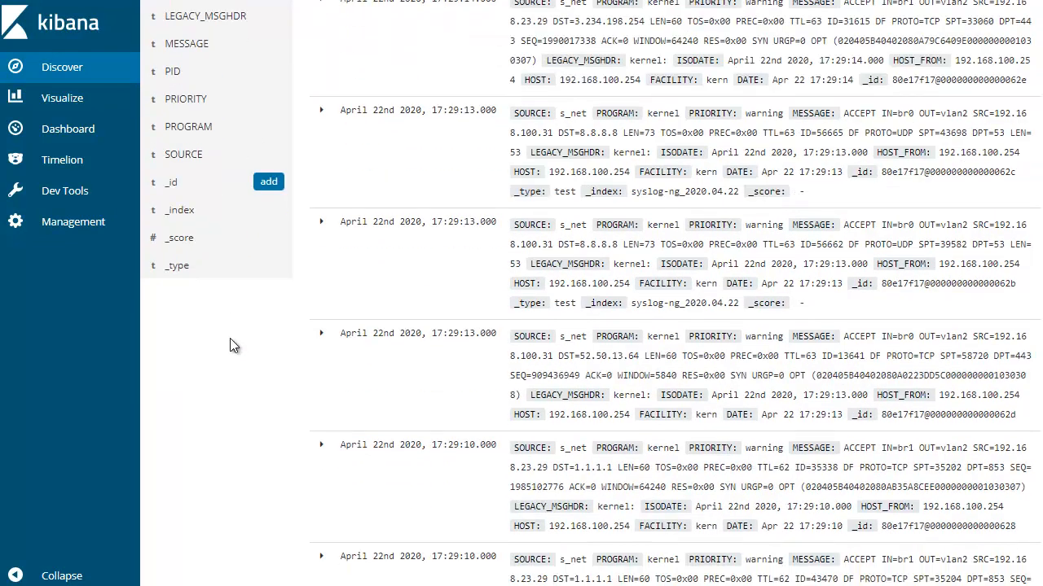
scroll(230, 338, "up", 3)
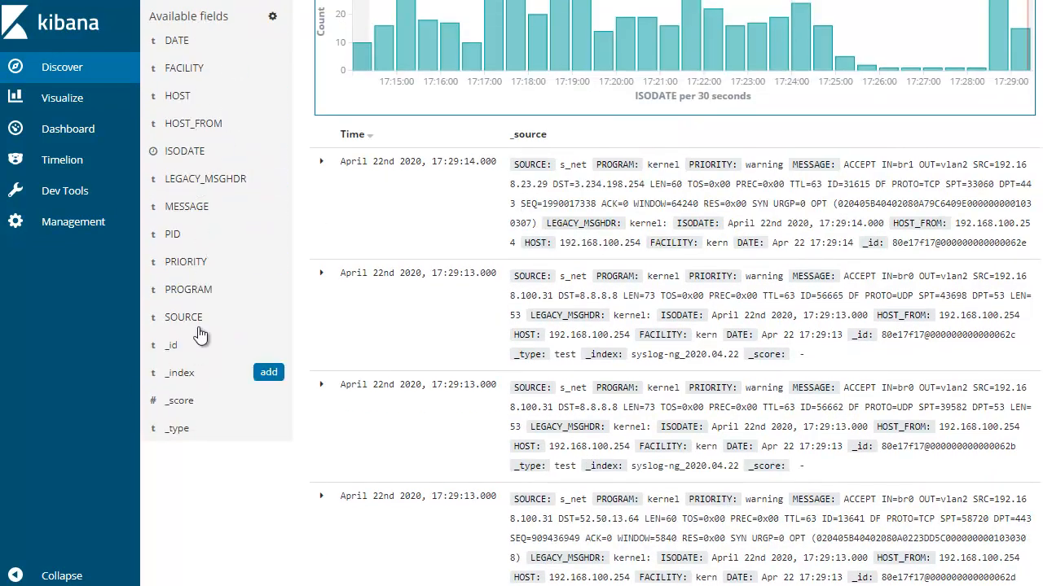
scroll(285, 346, "down", 5)
scroll(383, 359, "down", 15)
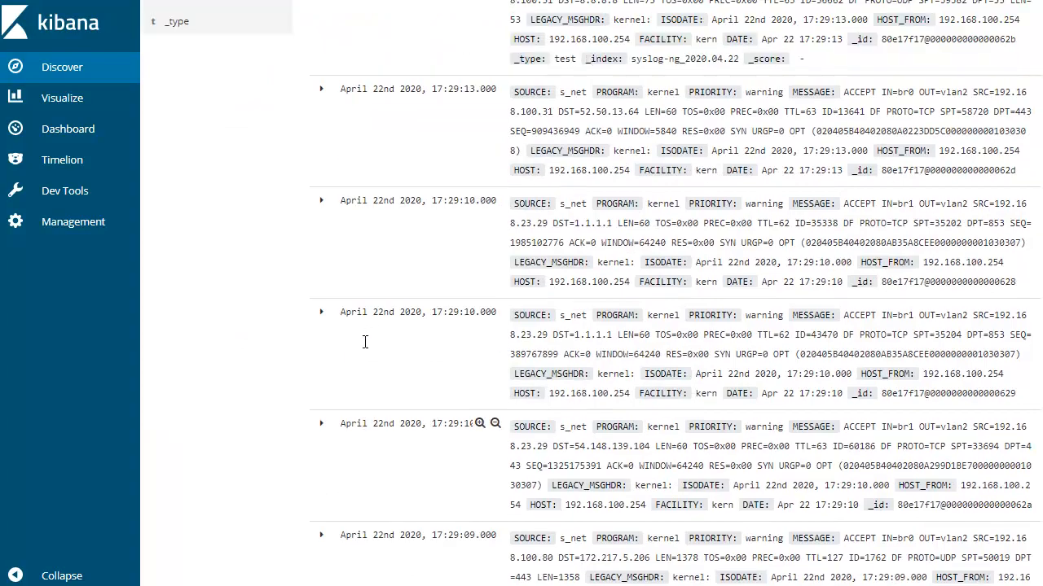
scroll(390, 354, "down", 6)
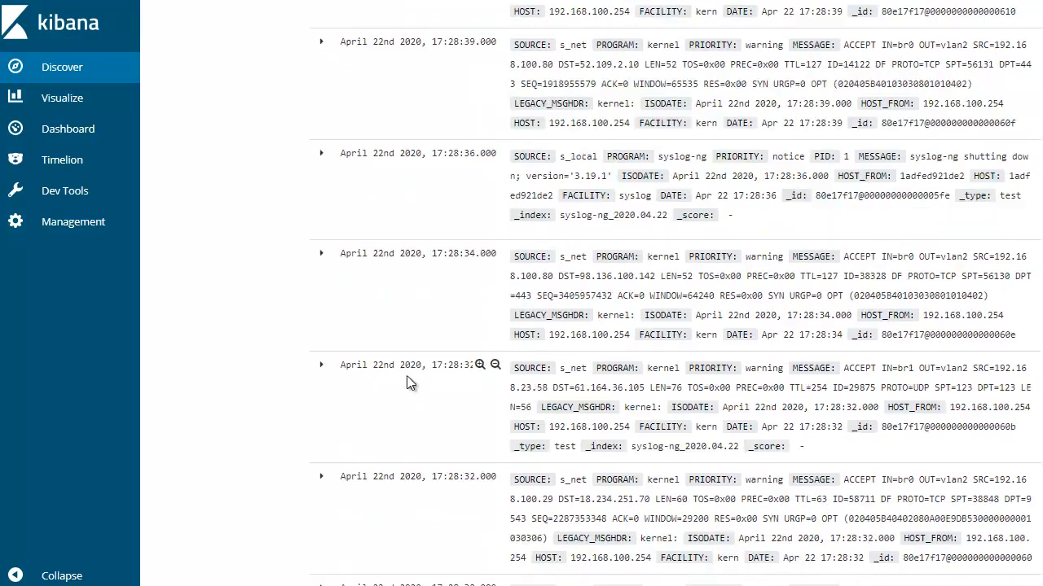
scroll(407, 375, "down", 3)
scroll(432, 358, "up", 20)
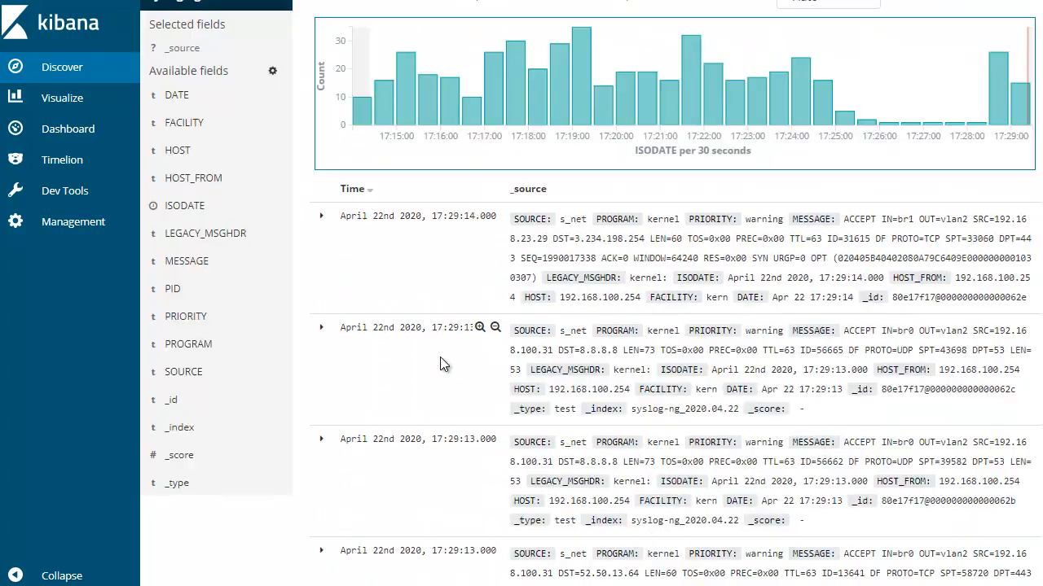
scroll(439, 328, "down", 2)
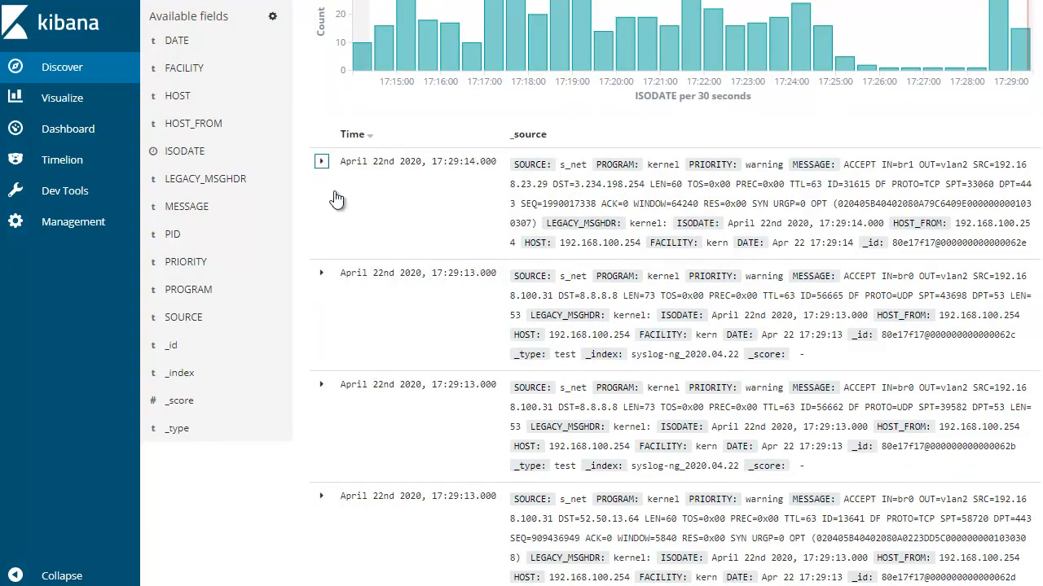
Expand the newest kernel log entry and filter the results for PROGRAM "kernel"
left_click(321, 161)
scroll(391, 195, "down", 3)
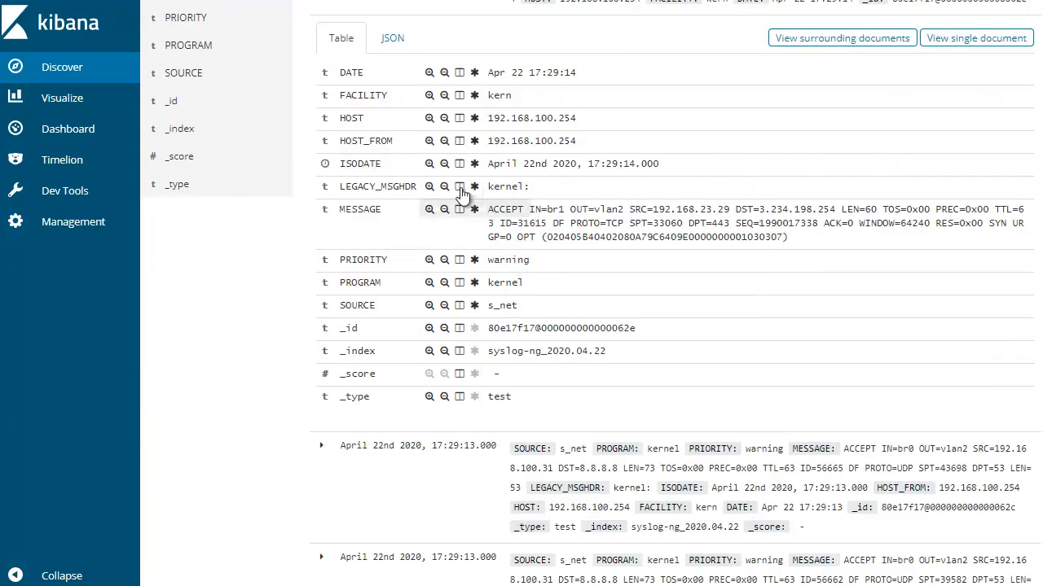
left_click(435, 283)
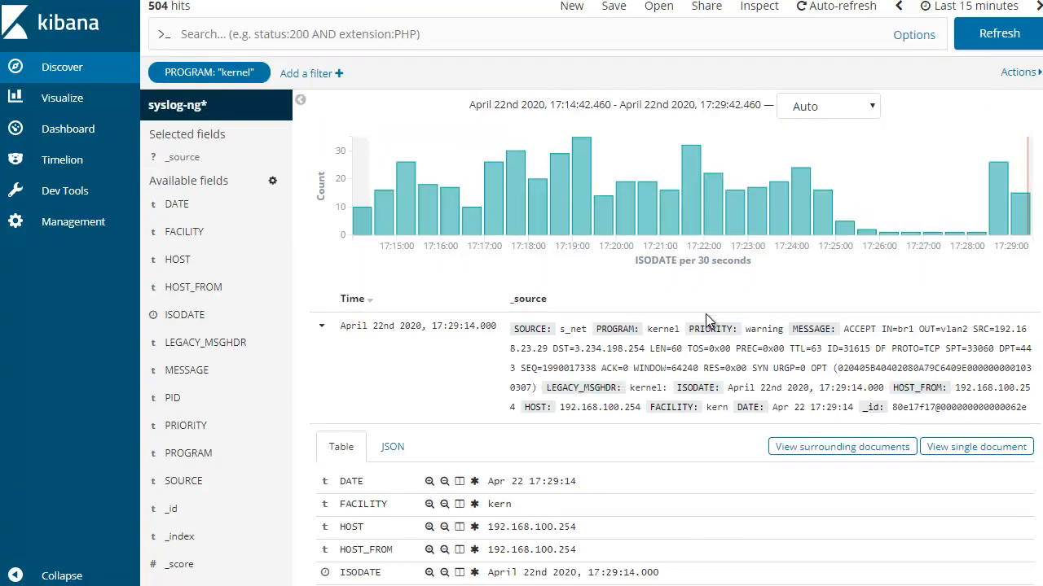
Examine the messages of the filtered kernel log entries in Discover for a range of firewall traffic
left_click(323, 330)
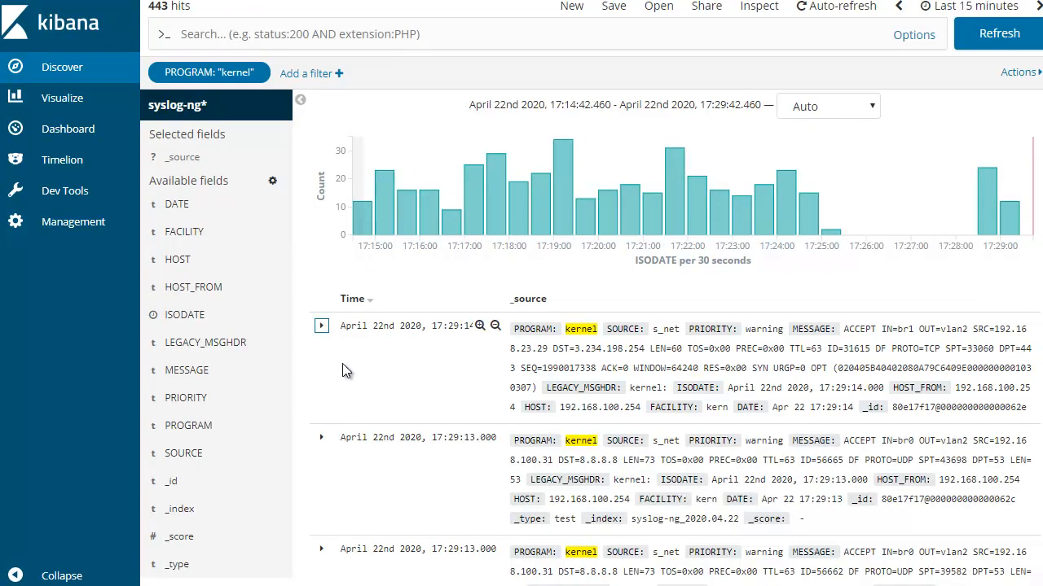
scroll(712, 370, "down", 15)
scroll(715, 370, "down", 15)
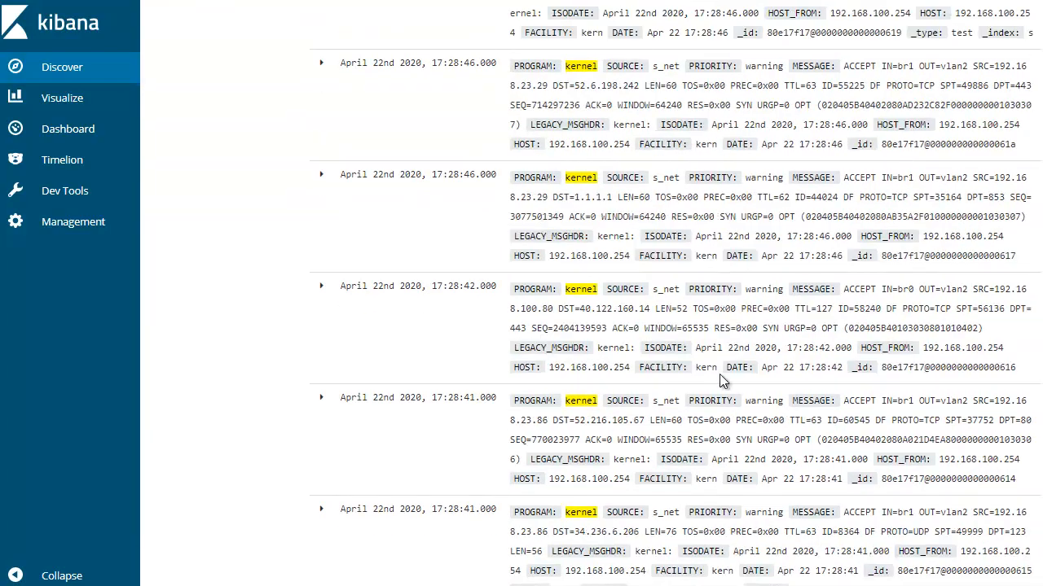
scroll(722, 375, "down", 15)
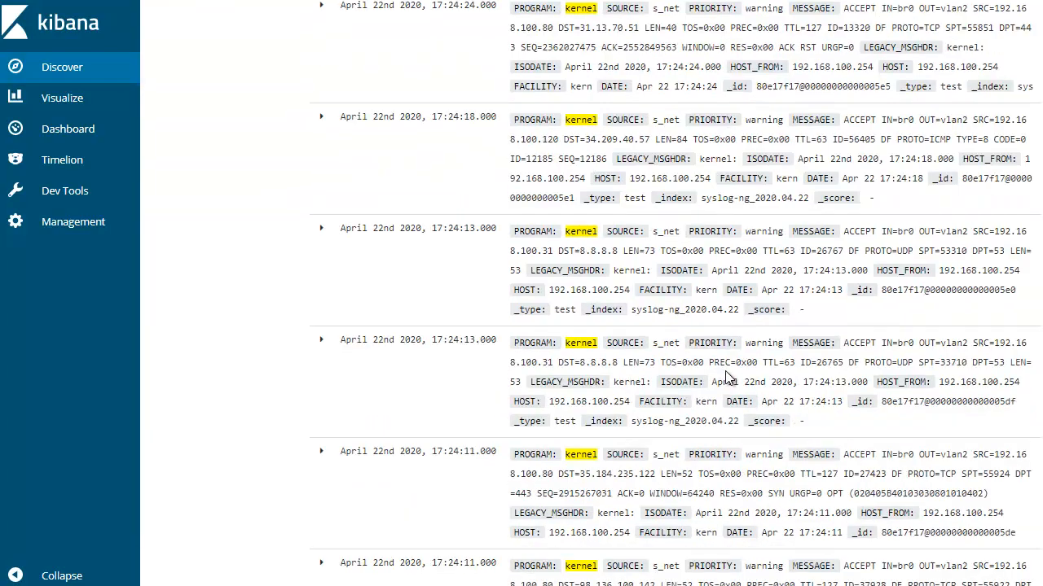
scroll(728, 381, "down", 10)
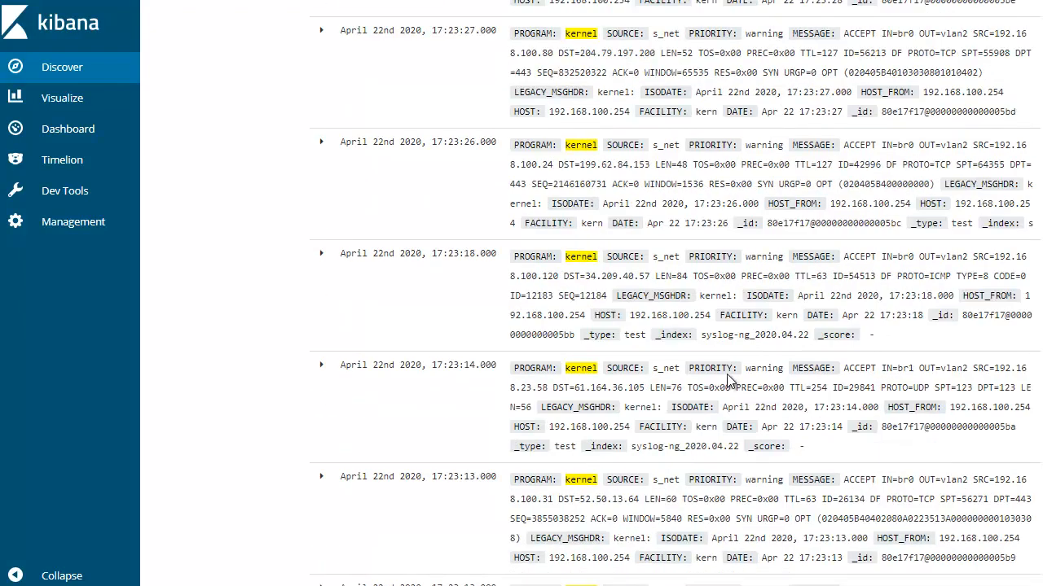
scroll(729, 376, "down", 5)
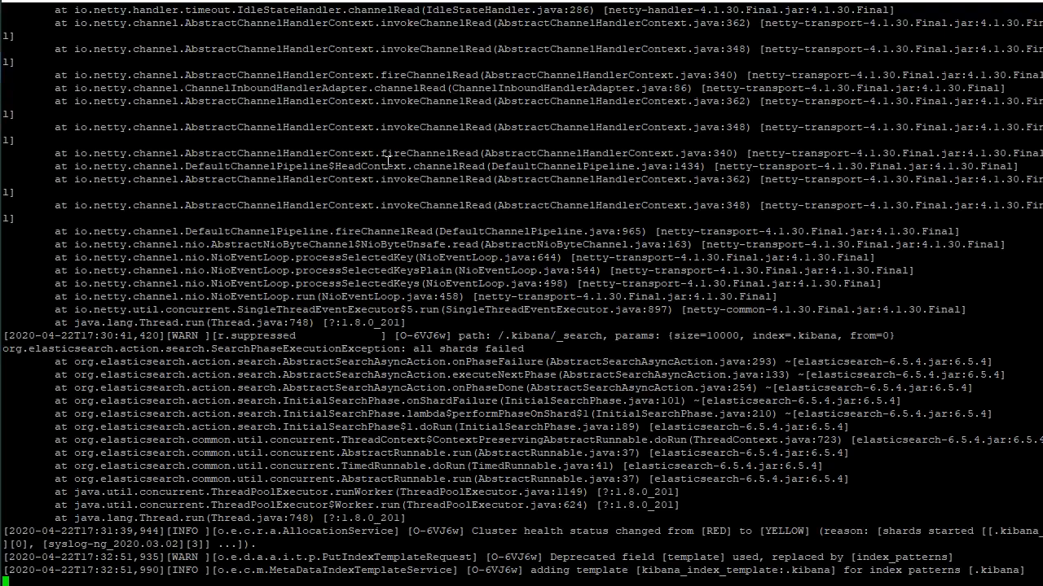
Switch to the NAS terminal, stop following the container log, clear the screen and list the siem-master directory
key("ctrl+c")
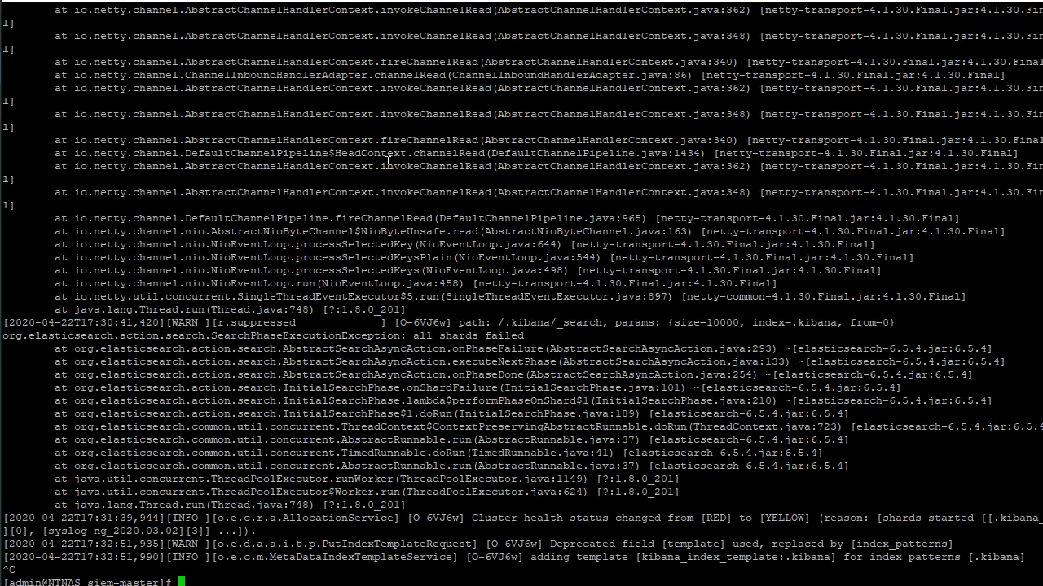
type("ls")
key("ctrl+l")
key("Return")
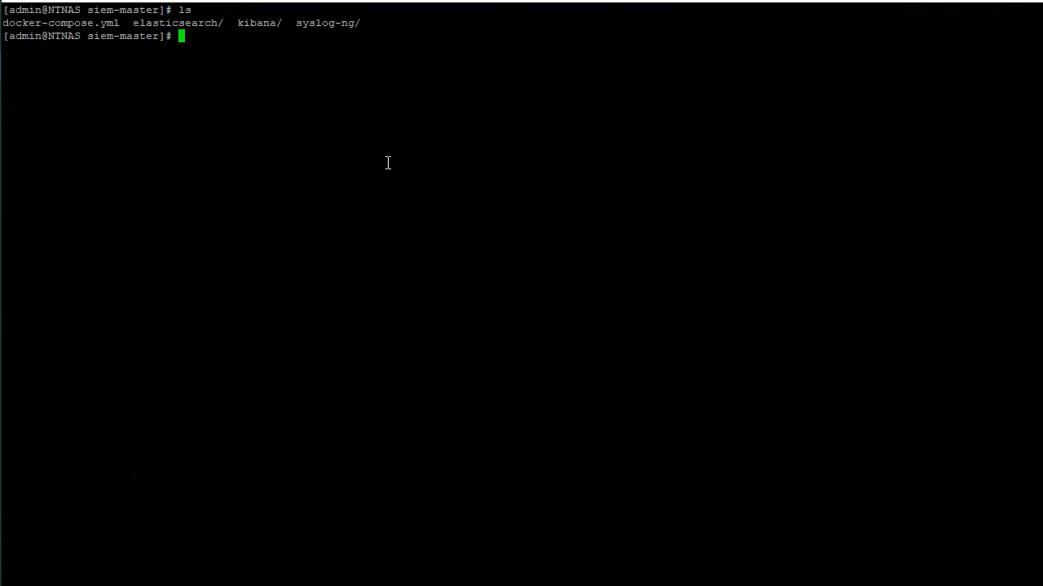
Open an interactive /bin/sh shell in the container 1adfed921de2 with docker exec
type("cd")
key("BackSpace")
key("BackSpace")
key("BackSpace")
key("Up")
key("Up")
key("Up")
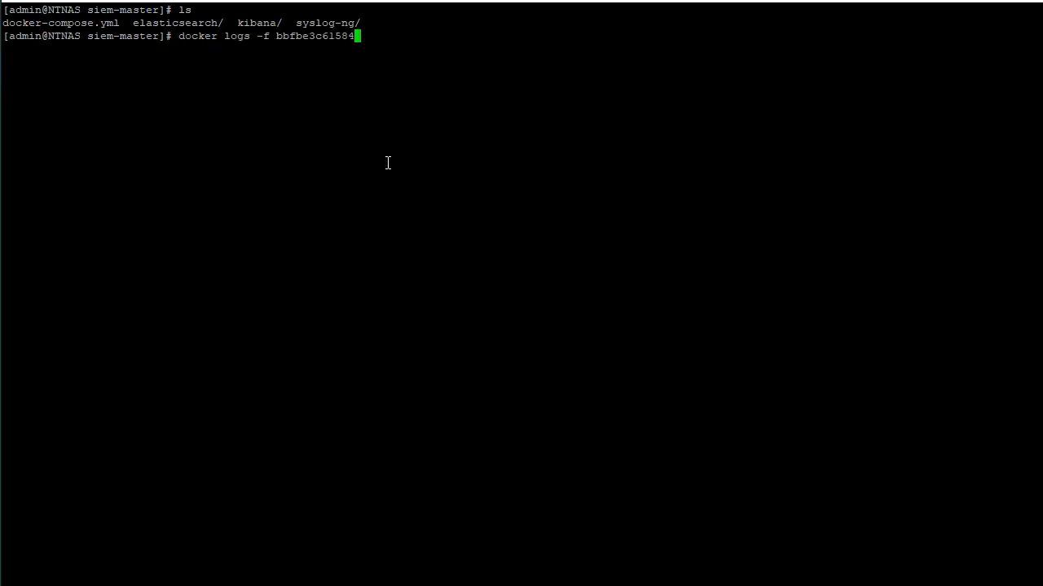
key("Up")
key("Up")
key("Return")
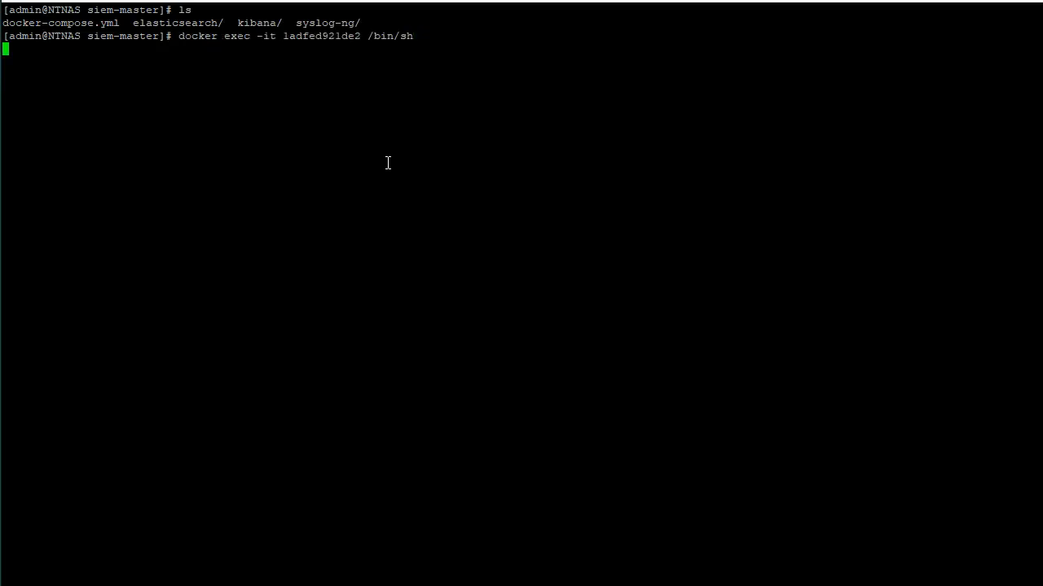
List the container's root directory, change to etc and list its contents
type("ls")
key("Return")
type("cd etc/")
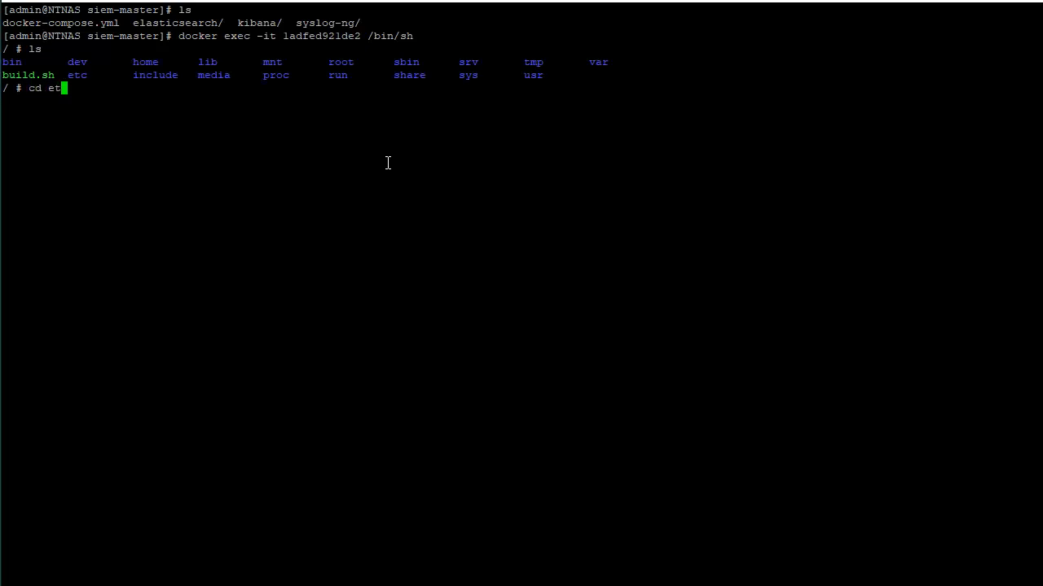
key("Return")
type("ls")
key("Return")
Change to /etc/syslog-ng/patterndb.d, listing the files in the syslog-ng and patterndb.d directories
type("cd sysl")
key("Tab")
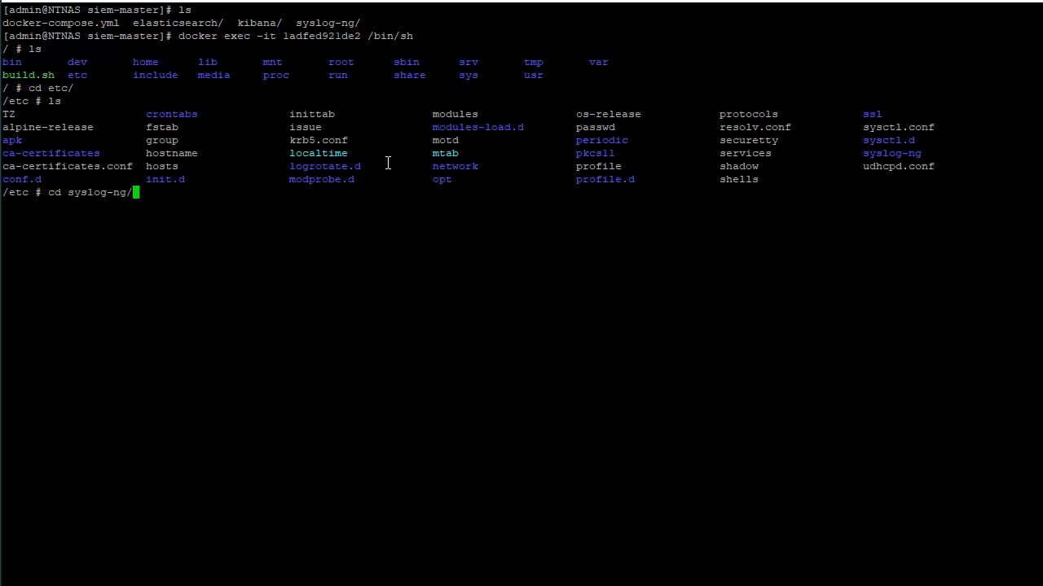
key("Return")
type("ls")
key("Return")
type("cd patt")
key("Tab")
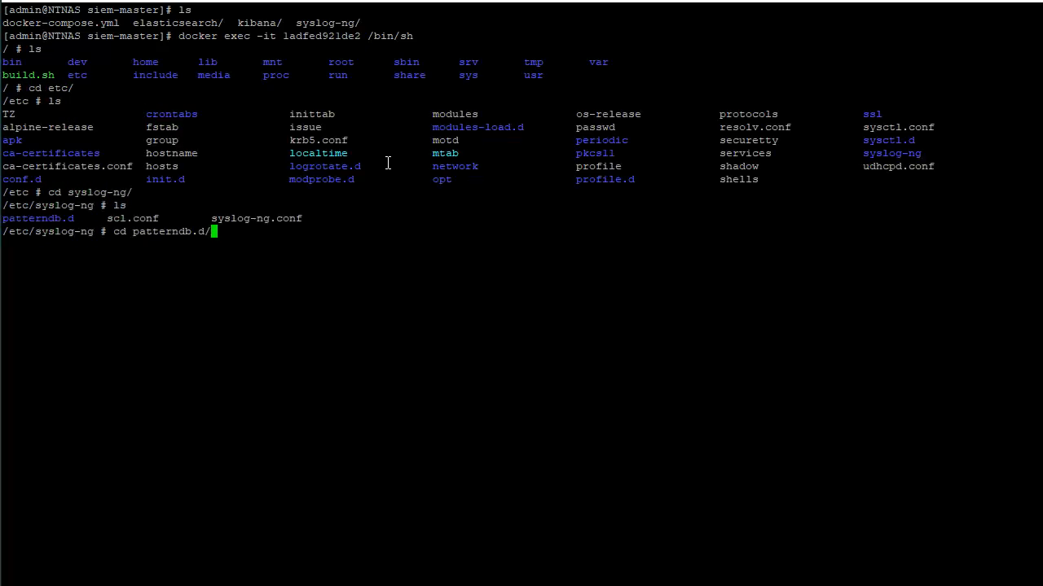
key("Return")
type("ls")
key("Return")
Open ddwrt.xml in vi, check its rule and pattern definition, and quit without saving
type("vi")
key("Tab")
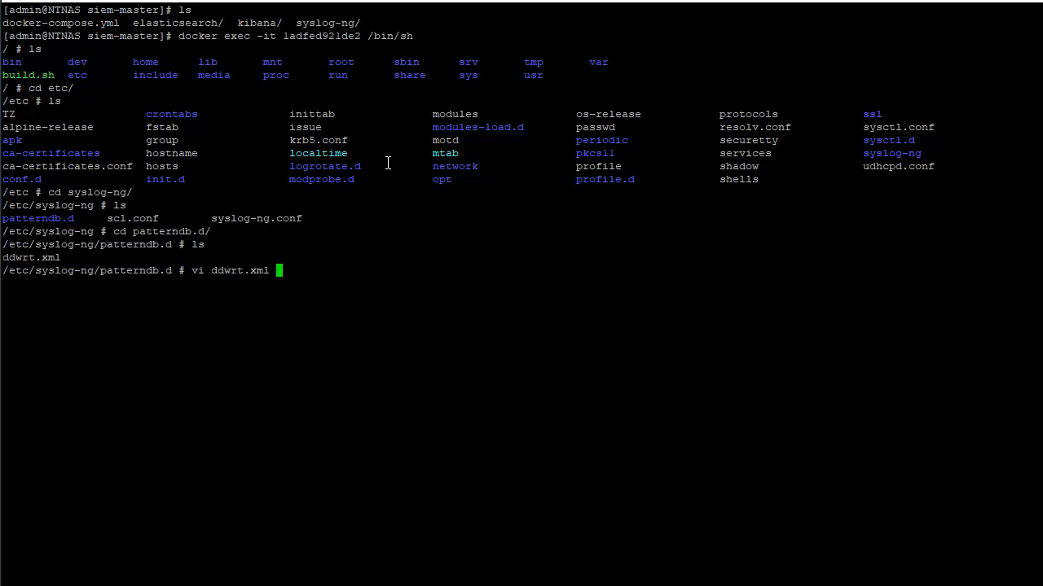
key("Return")
key("Down")
key("Down")
key("Down")
key("Down")
key("Down")
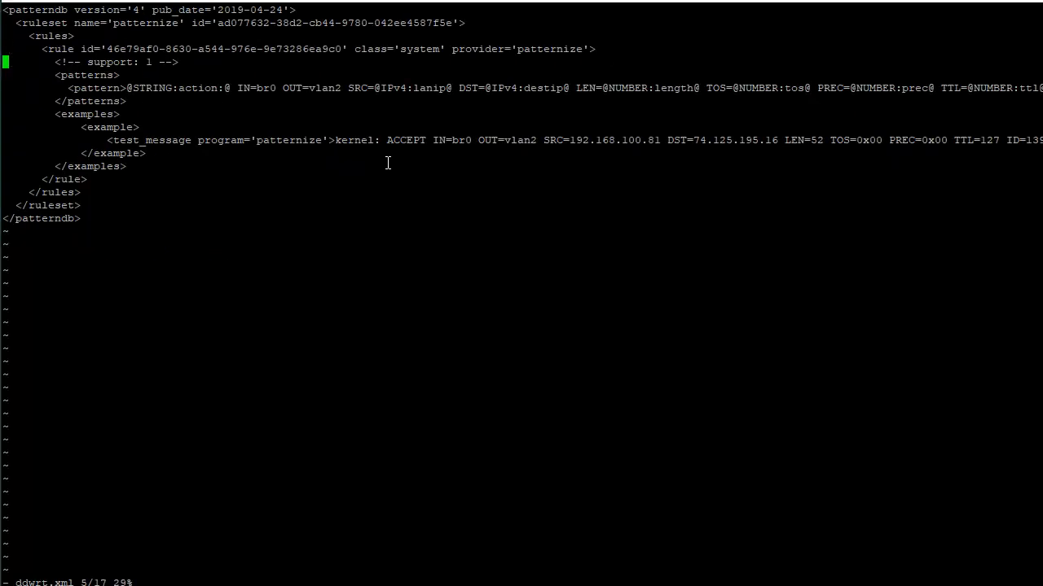
key("Right")
key("Right")
key("Right")
key("Right")
key("Right")
key("Right")
key("Right")
key("Right")
key("Right")
key("Right")
key("Right")
key("Right")
key("Right")
type(":q!")
key("Return")
Change to the /tmp directory and list its files
key("Up")
key("Up")
key("Up")
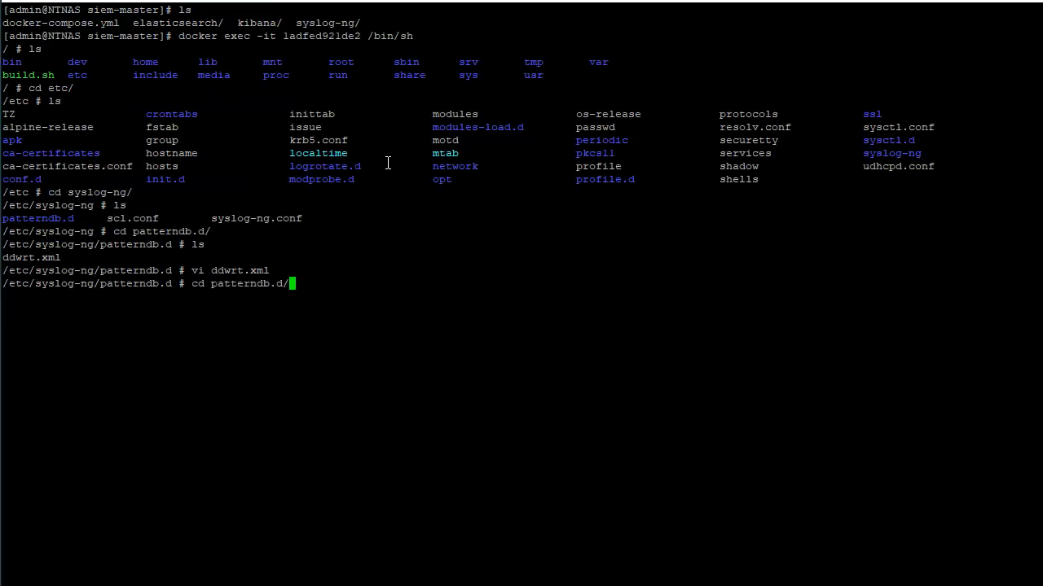
key("Down")
key("Down")
key("Down")
type("cd /tmp/")
key("Return")
type("ls")
key("Return")
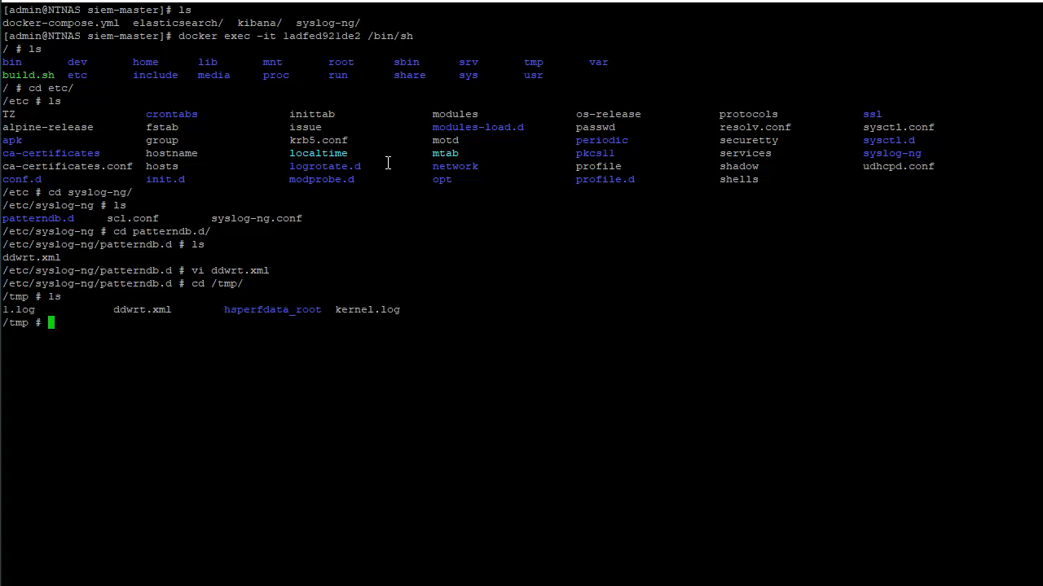
Test the pattern database against the sample log with "pdbtool match -f 1.log -p ddwrt.xml"
key("Up")
key("Up")
key("Up")
key("Up")
key("Up")
key("Up")
key("Up")
key("Up")
key("Up")
key("Up")
key("Up")
key("Up")
key("Up")
key("Up")
key("Up")
key("Up")
key("Return")
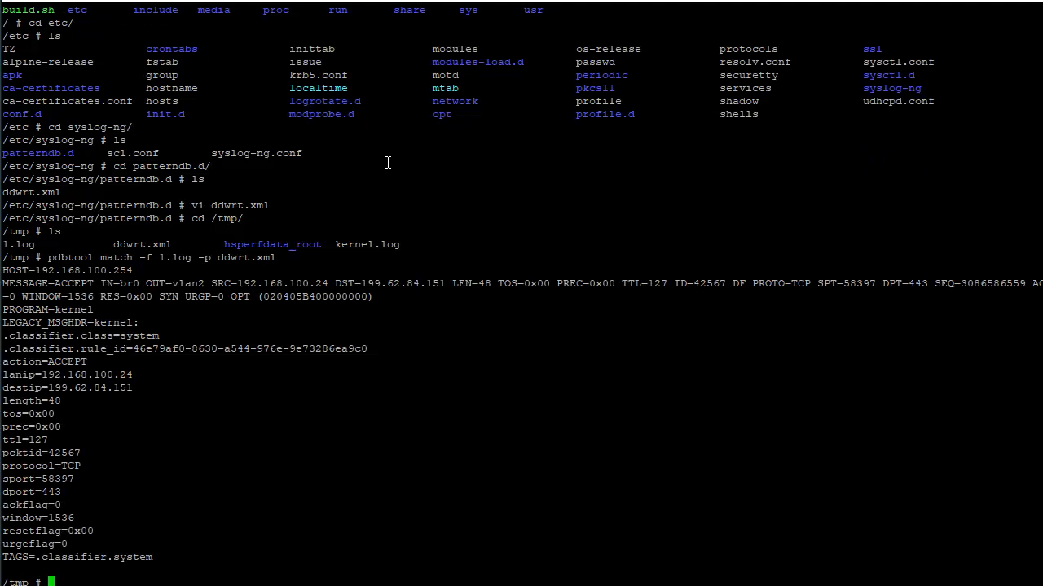
Open ddwrt.xml from the /tmp directory in vi, check its pattern definition, and quit without saving
type("vi dd")
key("Tab")
key("Return")
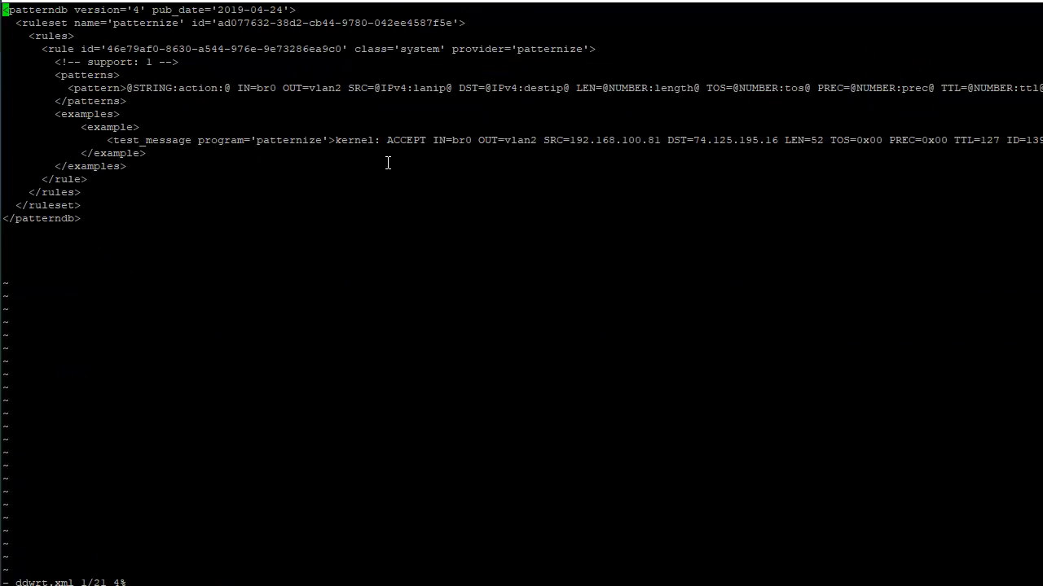
key("shift+semicolon")
type("q!")
key("Return")
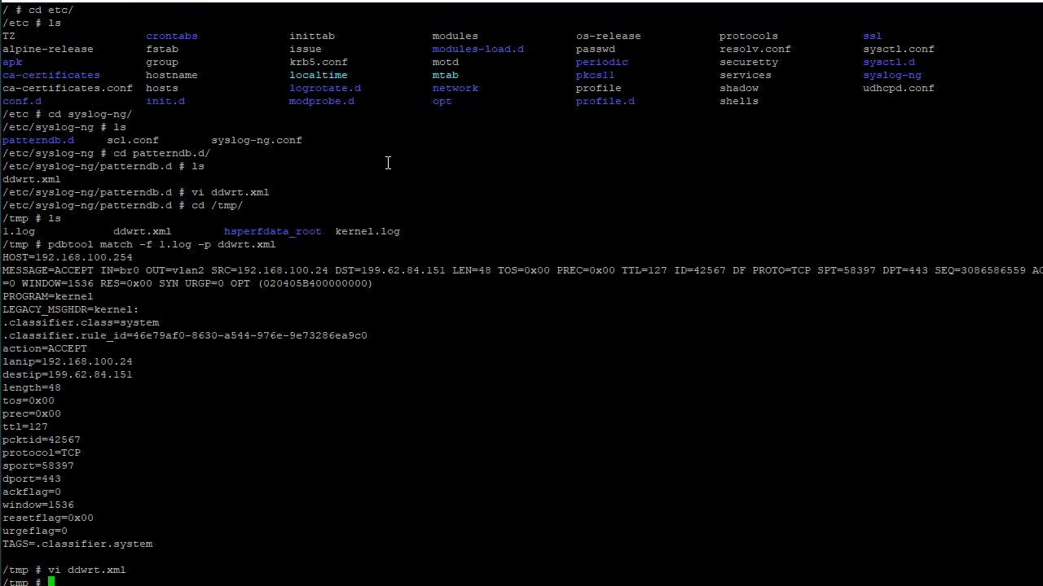
List the files in /tmp and clear the terminal
type("ls")
key("Return")
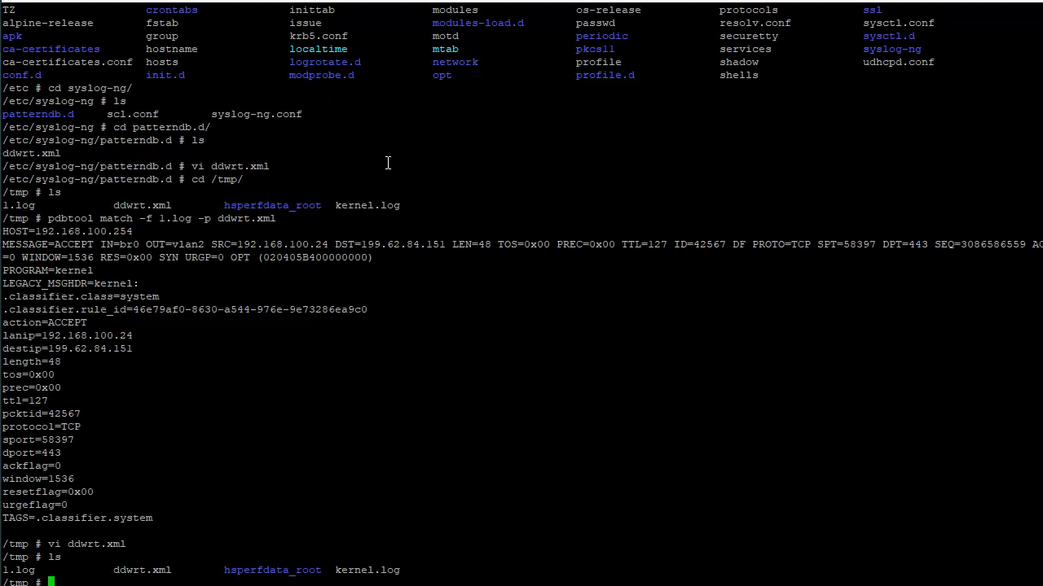
type("ls /tmp/")
key("BackSpace")
key("BackSpace")
key("BackSpace")
key("BackSpace")
type("var/log/sys")
key("BackSpace")
key("BackSpace")
key("BackSpace")
key("BackSpace")
key("BackSpace")
key("BackSpace")
key("BackSpace")
key("BackSpace")
key("BackSpace")
key("BackSpace")
key("BackSpace")
key("BackSpace")
key("BackSpace")
type("clear")
key("Return")
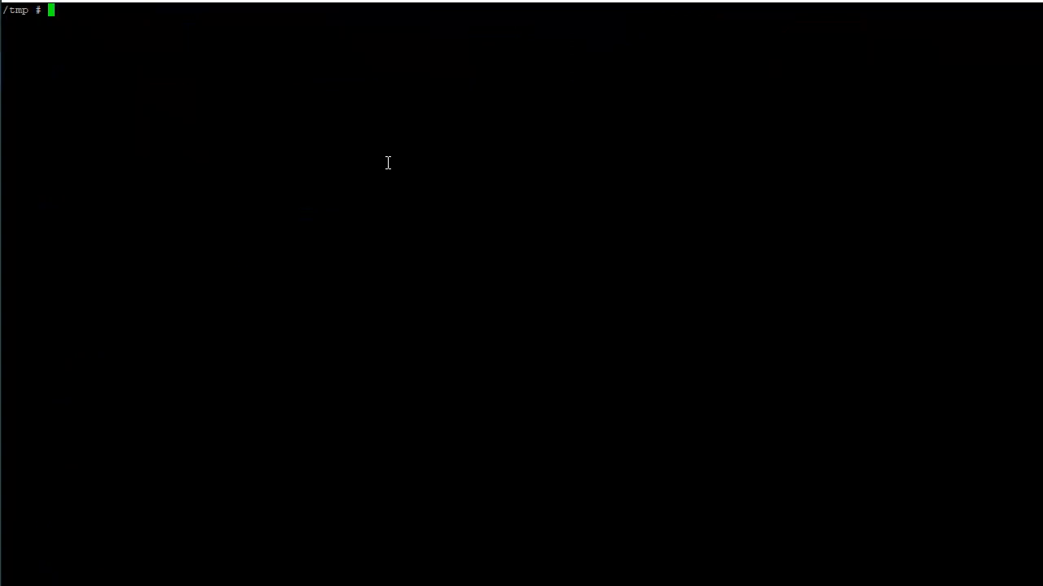
List /var/log/syslog-ng/kernel/kernel.log to check that the kernel log exists
type("ls /var/log/sys")
key("Tab")
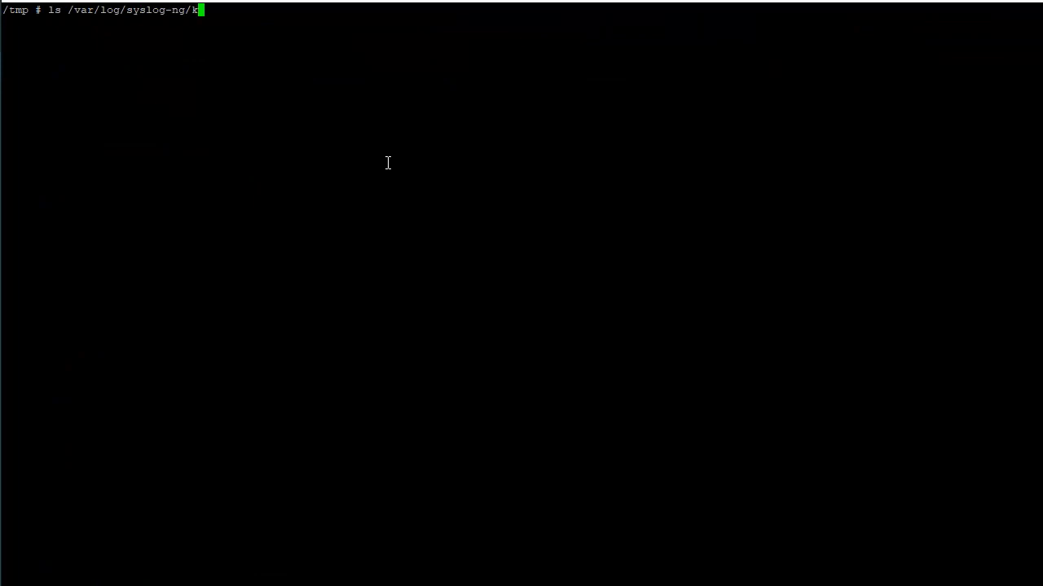
type("k")
key("Tab")
key("Tab")
key("Return")
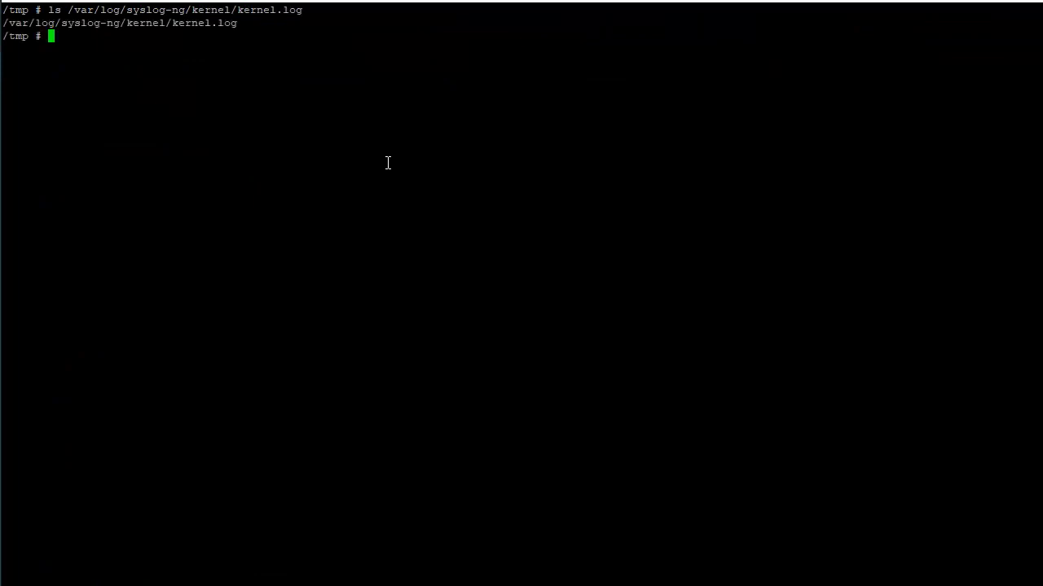
Print /var/log/syslog-ng/kernel/kernel.log with cat to read the router log entries, and clear the terminal
type("cat")
double_click(107, 21)
right_click(423, 101)
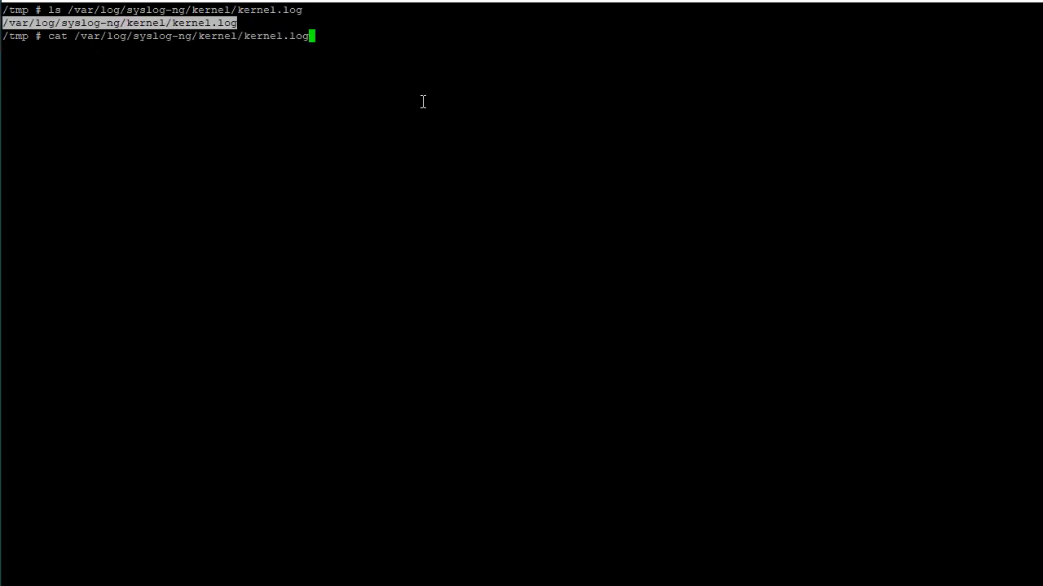
key("Return")
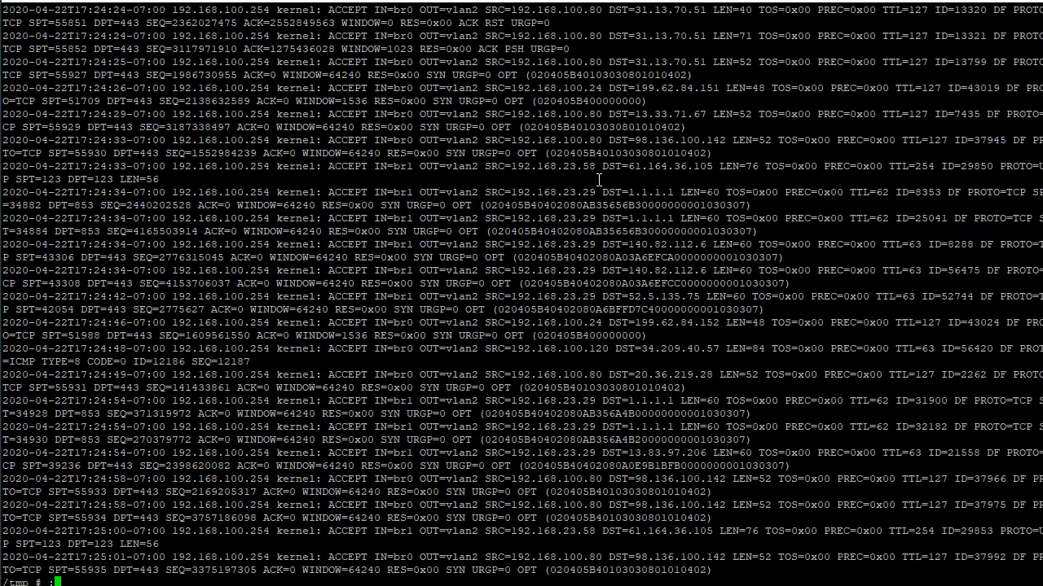
type("clear")
key("Return")
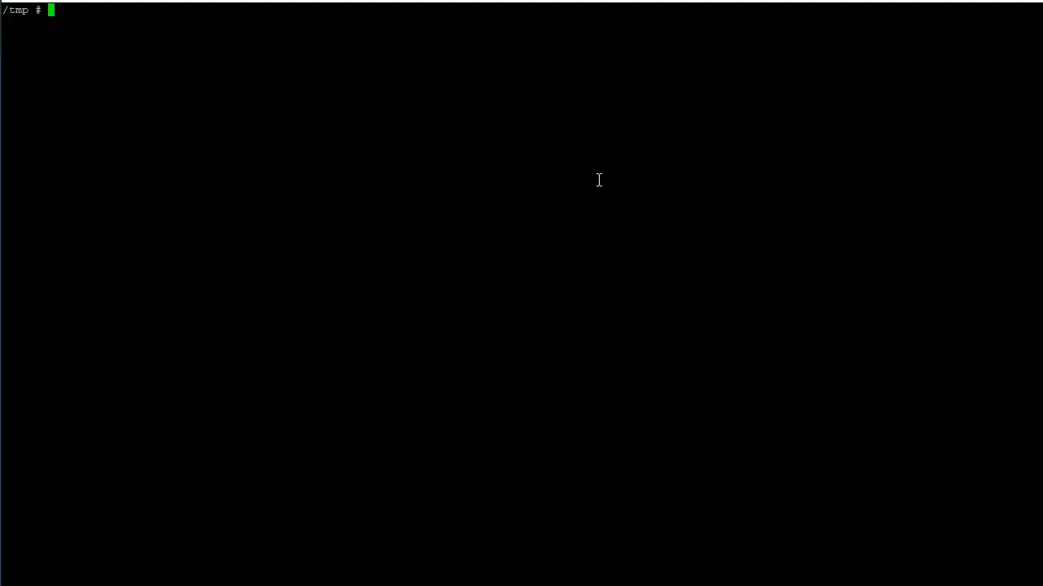
key("Up")
key("Up")
key("Up")
key("Down")
key("Down")
key("Up")
key("Up")
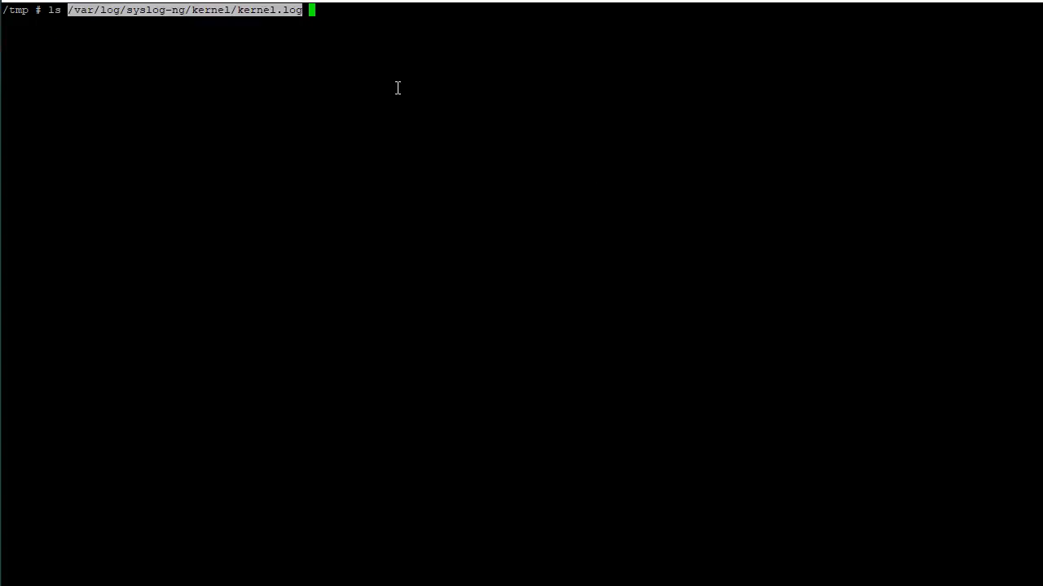
key("ctrl+c")
Test the local pattern database against the kernel log with "pdbtool match -f /var/log/syslog-ng/kernel/kernel.log -p ddwrt.xml"
type("pdbtool ddwr")
key("Tab")
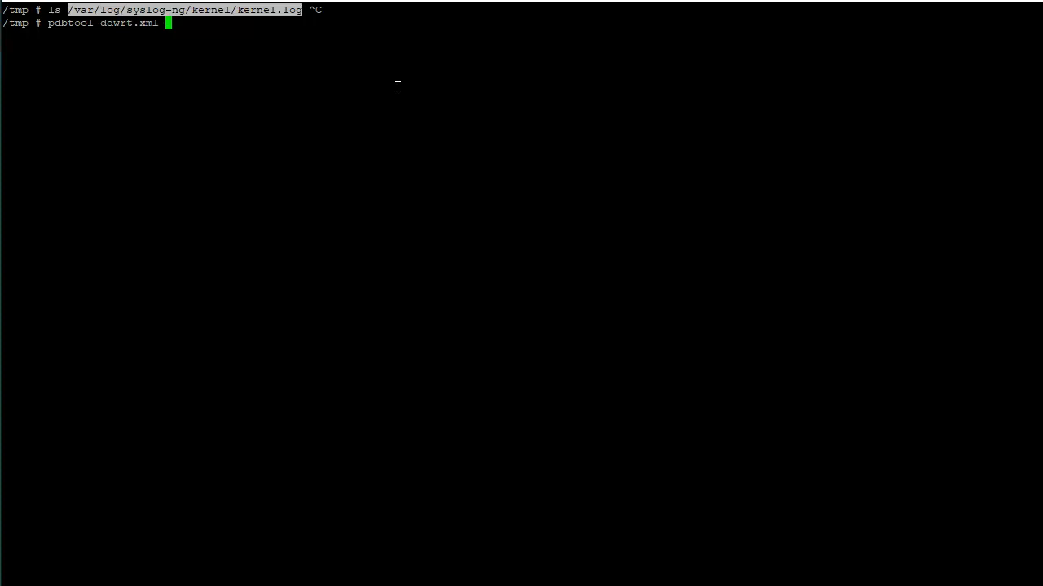
key("BackSpace")
key("BackSpace")
key("BackSpace")
key("BackSpace")
key("BackSpace")
key("BackSpace")
key("BackSpace")
key("BackSpace")
key("BackSpace")
key("BackSpace")
type("-f")
left_click(467, 317)
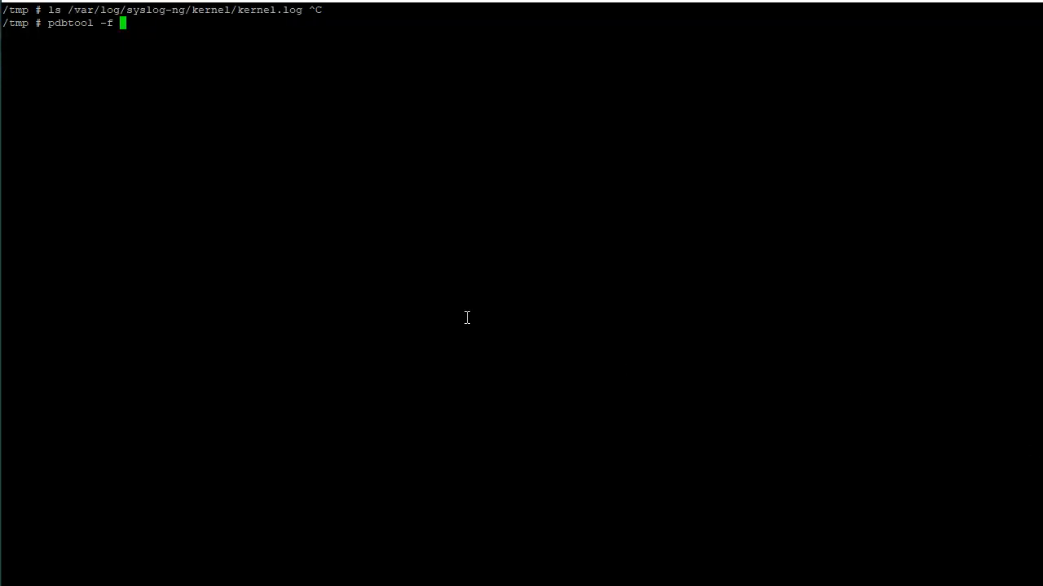
key("BackSpace")
key("BackSpace")
key("BackSpace")
key("BackSpace")
type("match -f")
right_click(467, 318)
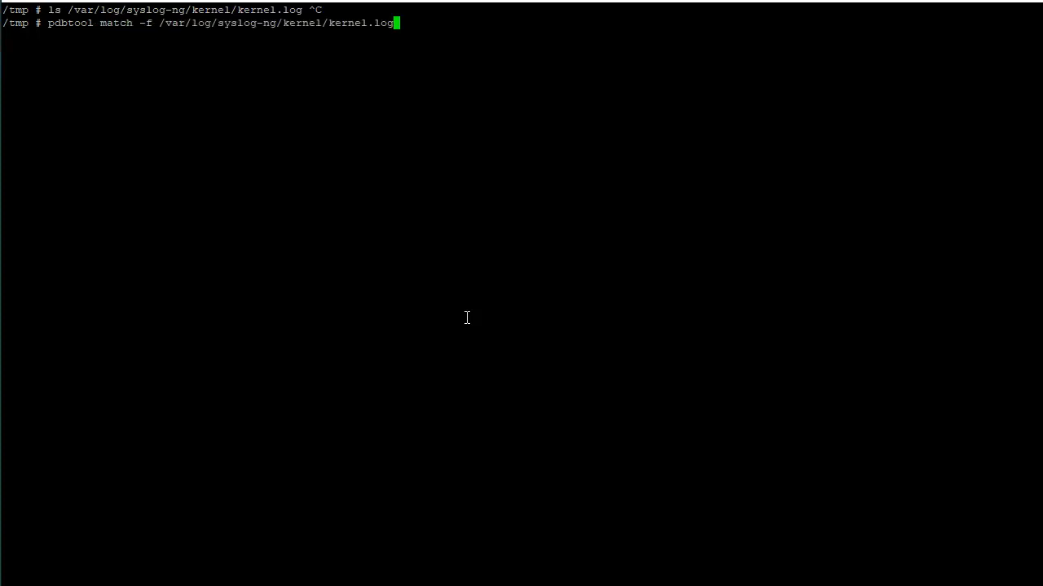
type("-p dd")
key("Tab")
key("Return")
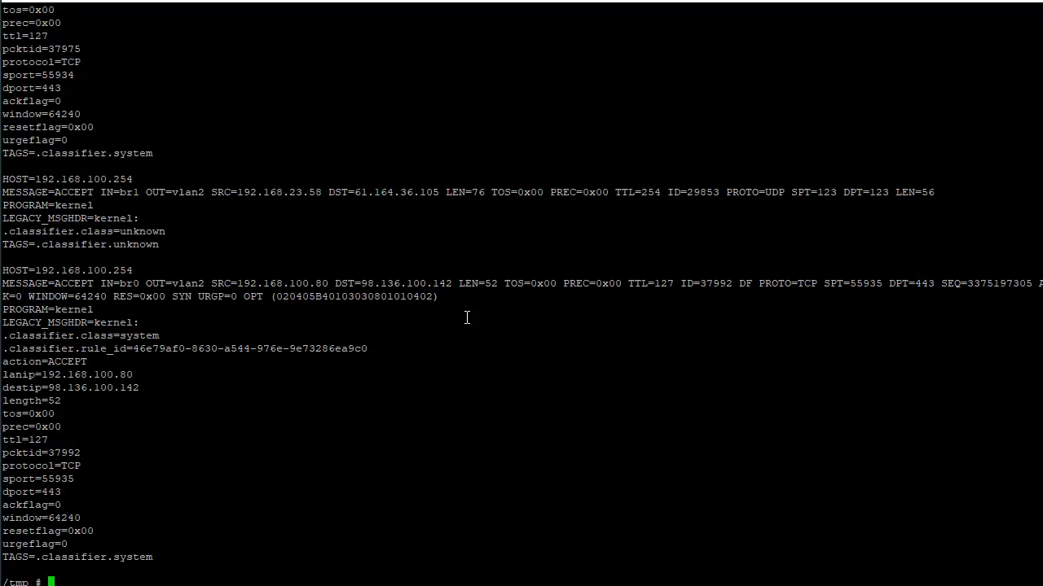
Rerun pdbtool match on /var/log/syslog-ng/kernel/kernel.log with the pattern database in /etc/syslog-ng/patterndb.d/, ddwrt.xml
key("ctrl+l")
key("Up")
key("BackSpace")
key("BackSpace")
key("BackSpace")
key("BackSpace")
key("BackSpace")
key("BackSpace")
key("BackSpace")
key("BackSpace")
key("BackSpace")
key("BackSpace")
key("BackSpace")
key("BackSpace")
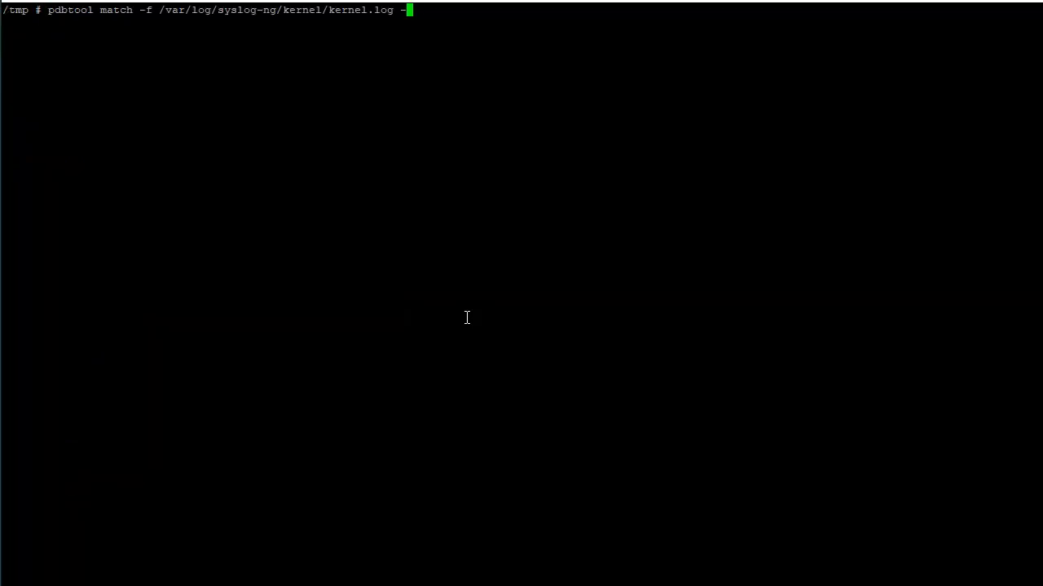
type("p /etc/syslog-ng/pat")
key("Tab")
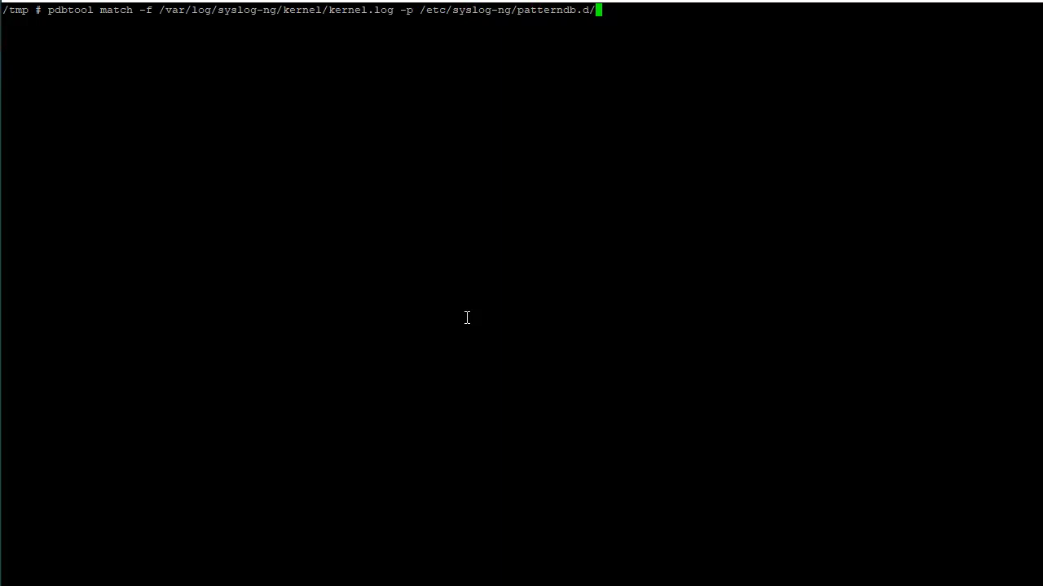
type("dd")
key("Tab")
key("Return")
List the files in /tmp on a cleared terminal and exit the container shell
type("clear")
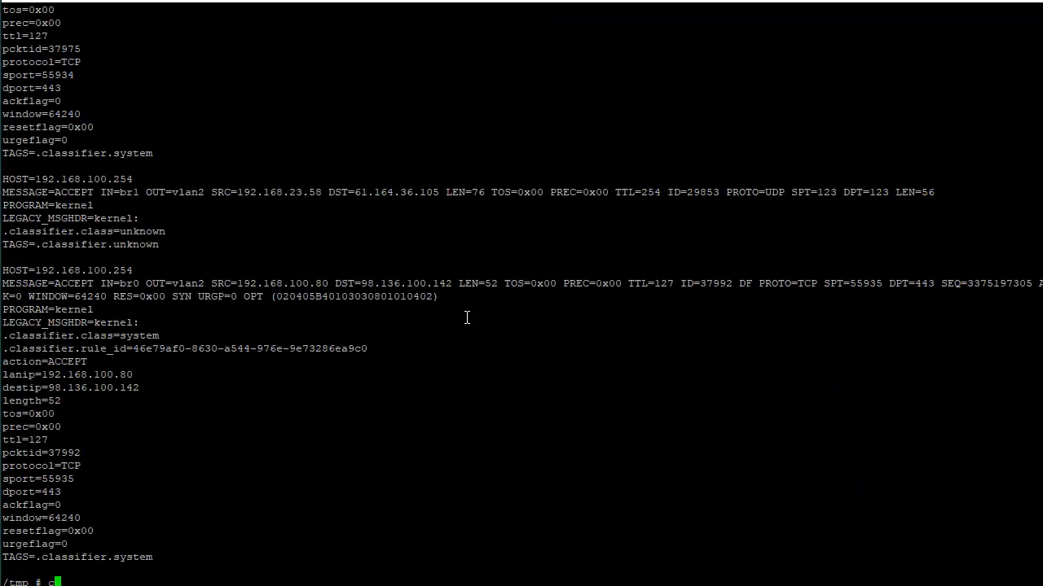
key("Return")
type("ls")
key("Return")
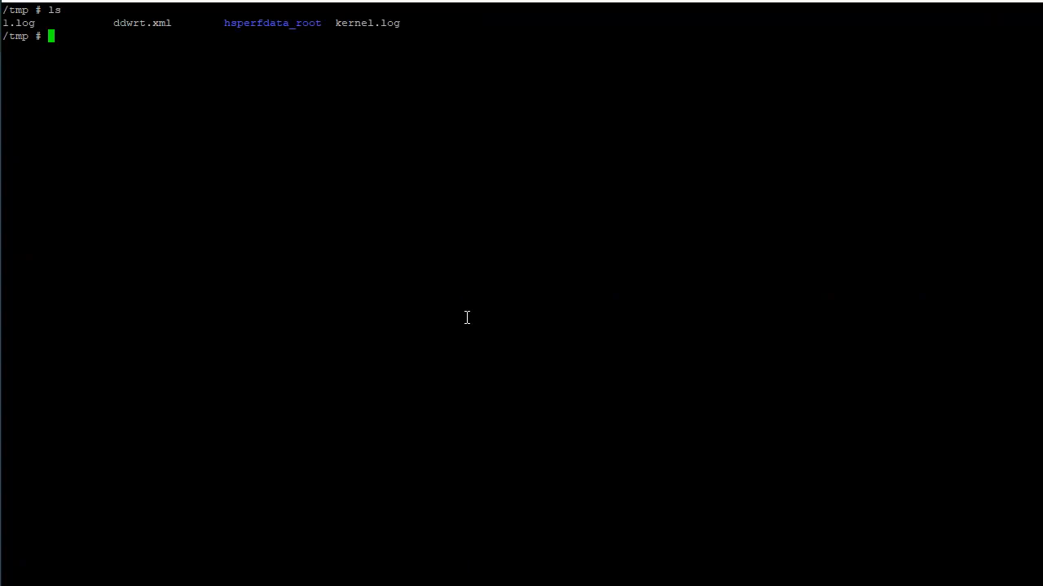
type("exit")
key("Return")
scroll(483, 284, "up", 10)
scroll(500, 334, "down", 10)
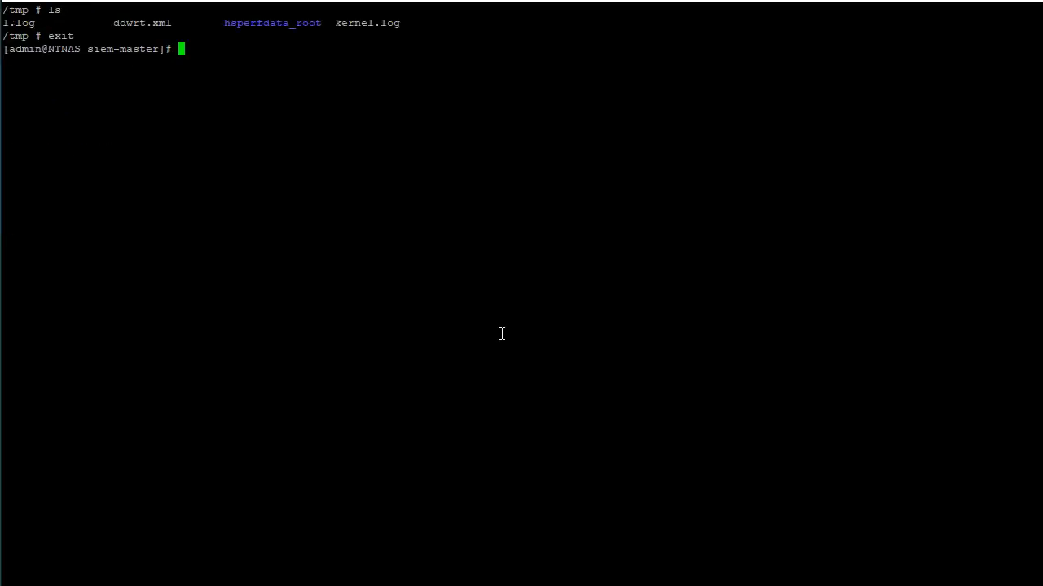
Stop all the stack's containers with "docker-compose stop"
key("Up")
key("Up")
key("Up")
key("Up")
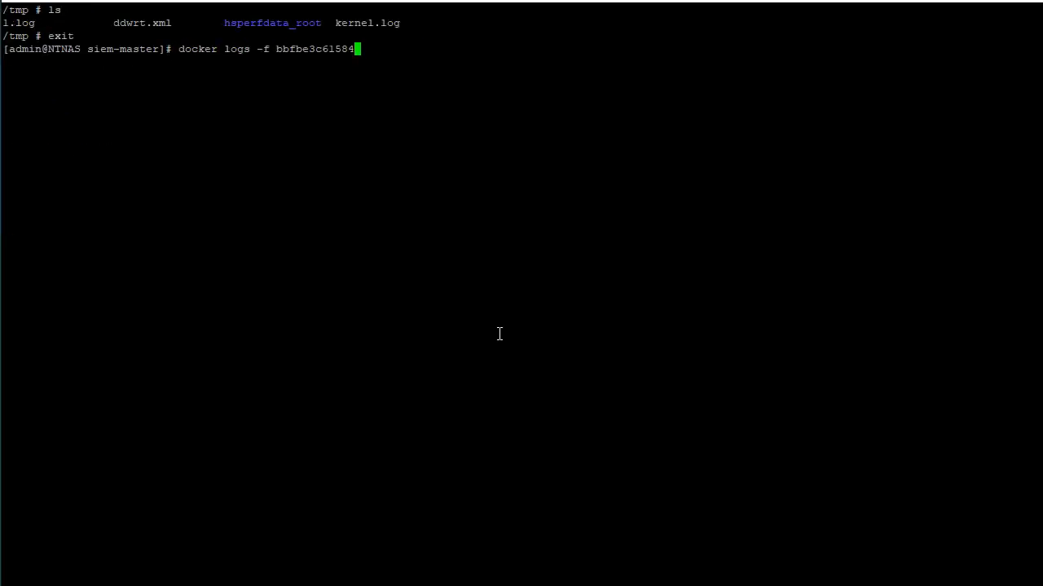
key("Up")
key("Up")
key("Up")
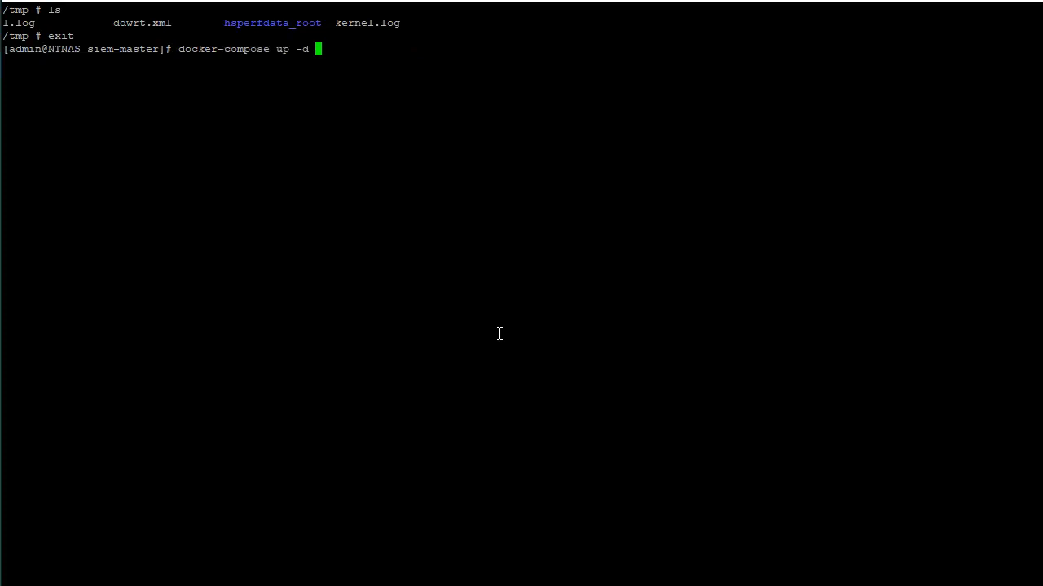
key("Up")
key("Up")
key("Return")
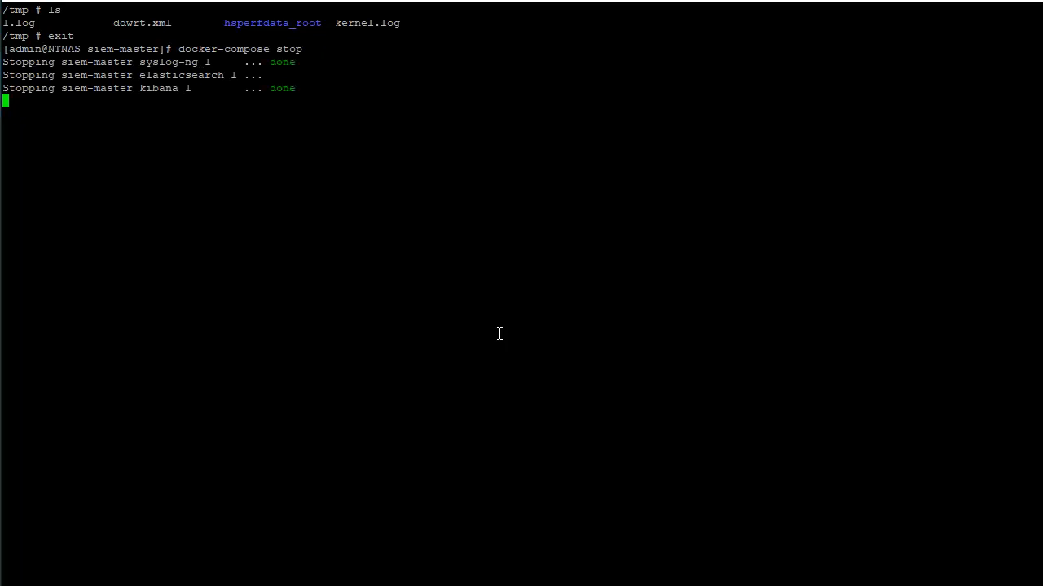
Rebuild and start the containers in the background with "docker-compose up -d --build"
key("Up")
key("Up")
key("Up")
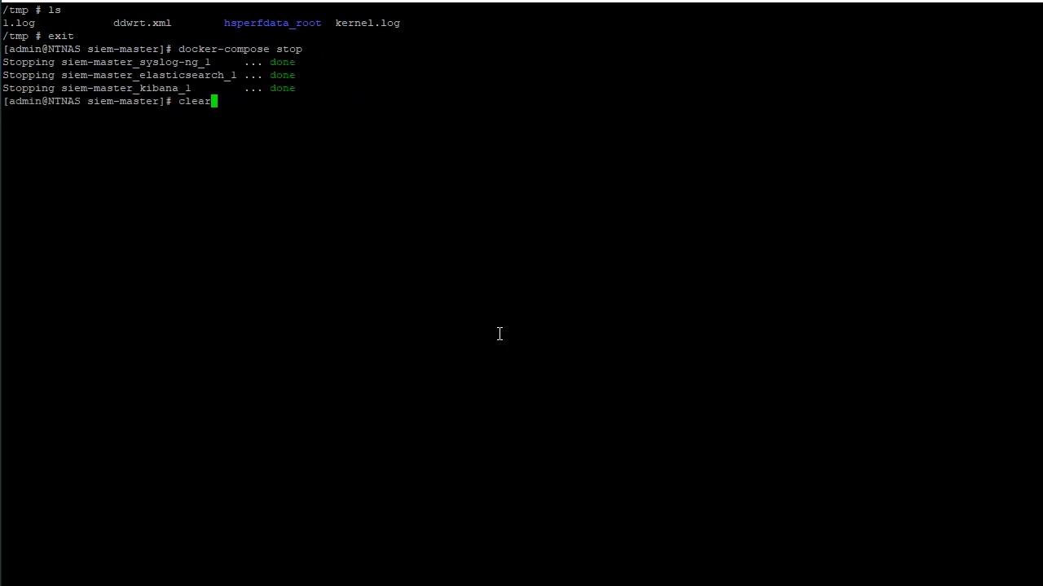
key("Up")
key("Up")
key("Up")
key("Up")
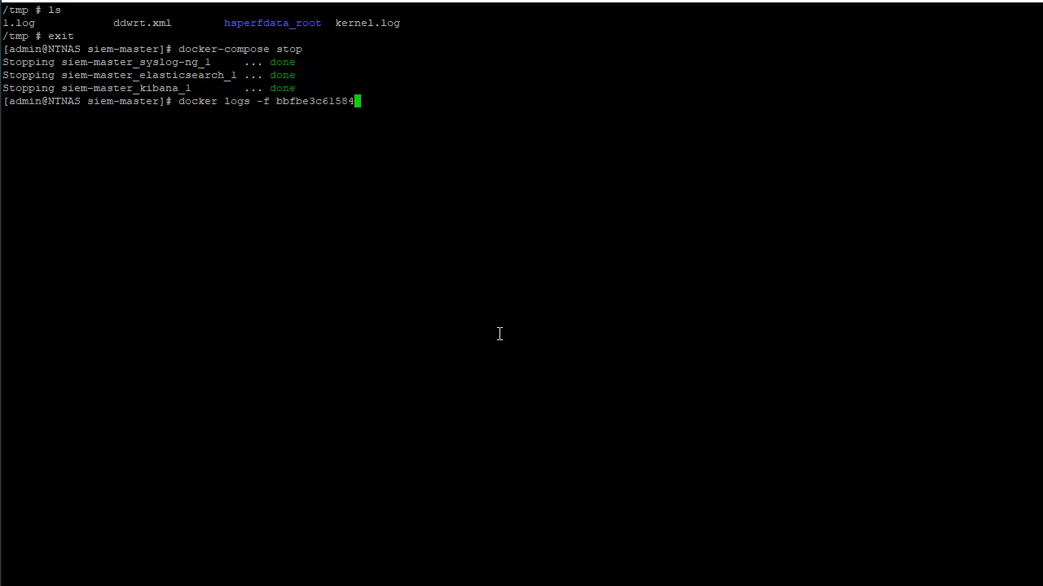
key("Up")
key("Up")
type("--build")
key("Return")
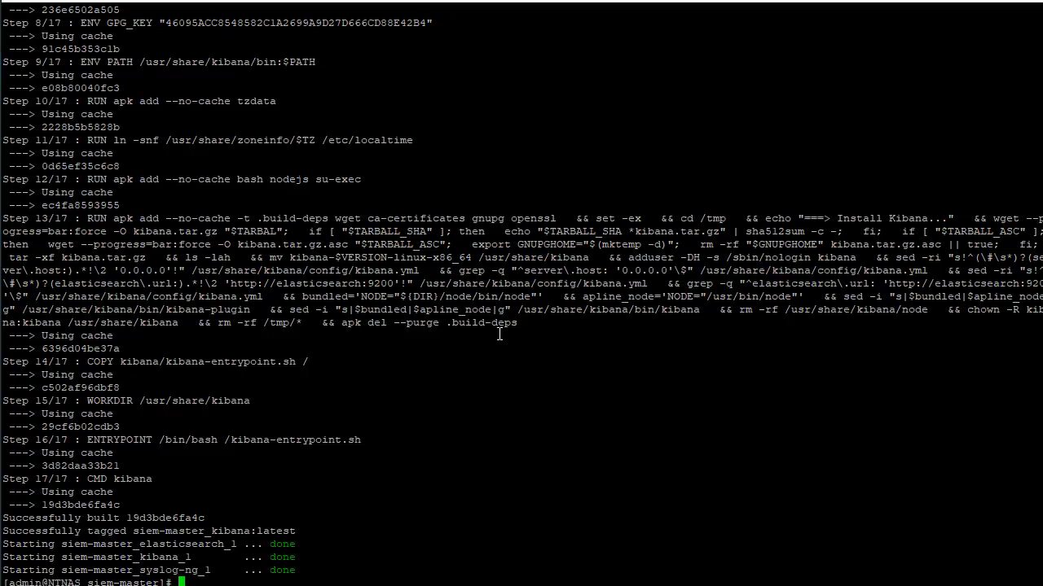
List the running Docker containers and run "ls -al /tmp/" inside the syslog-ng container 1adfed921de2
type("clear")
key("Return")
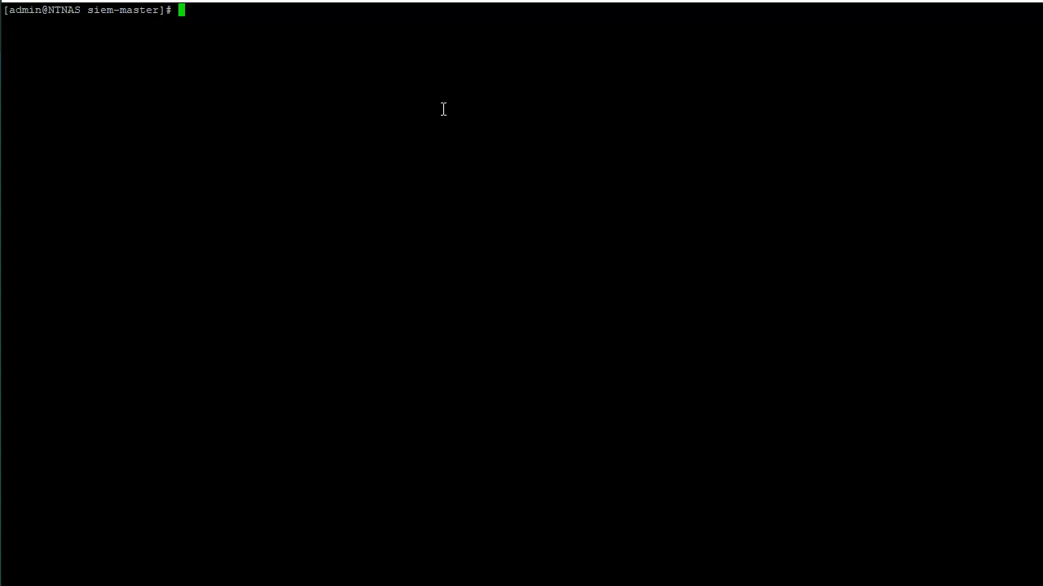
type("docker ps")
key("Return")
scroll(407, 180, "up", 20)
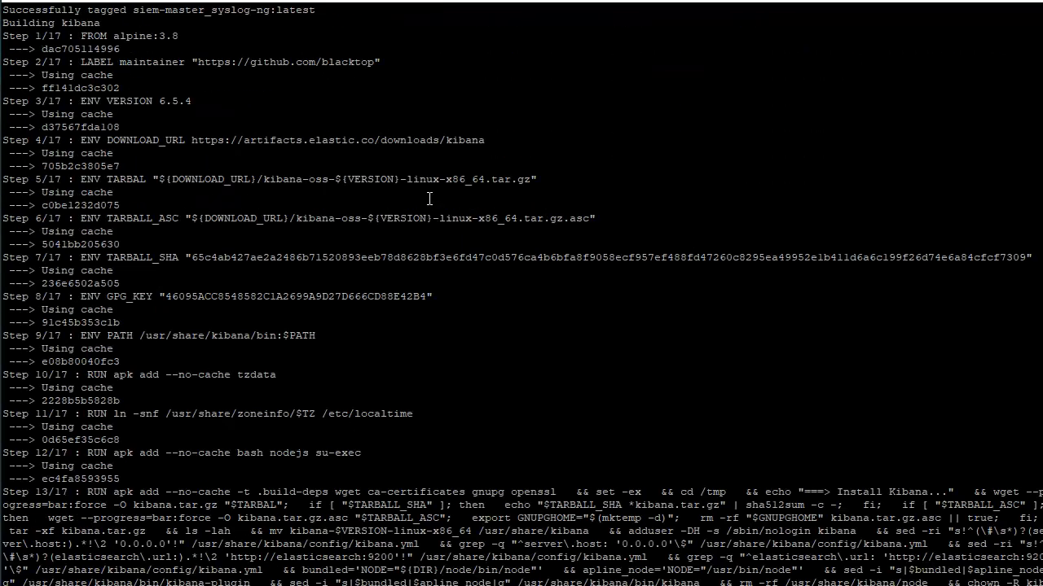
scroll(440, 206, "down", 20)
scroll(440, 206, "up", 15)
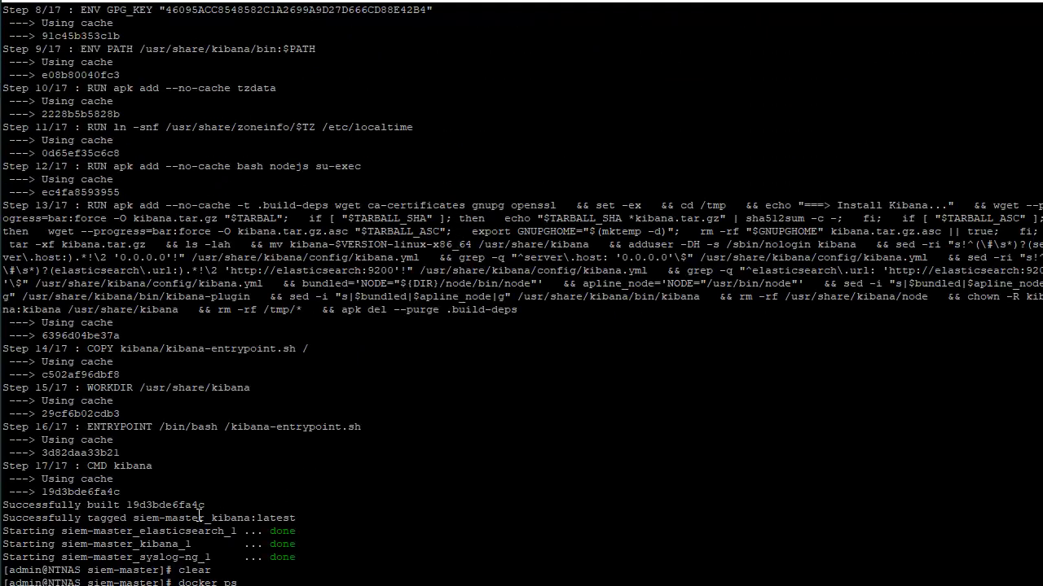
scroll(257, 472, "down", 7)
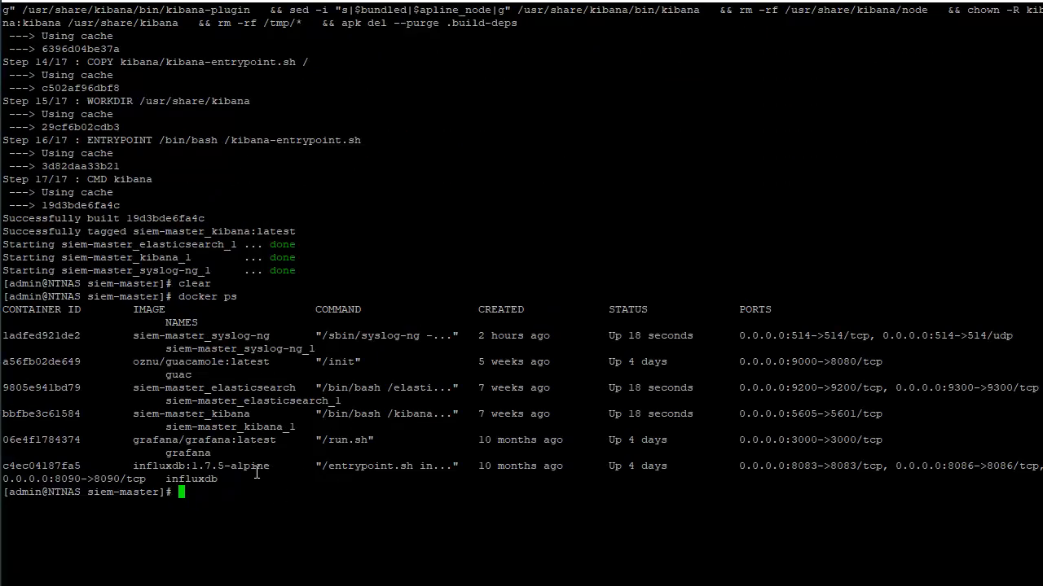
type("docker exec -it 1adfed921de2 ls -al /tmp/")
key("Return")
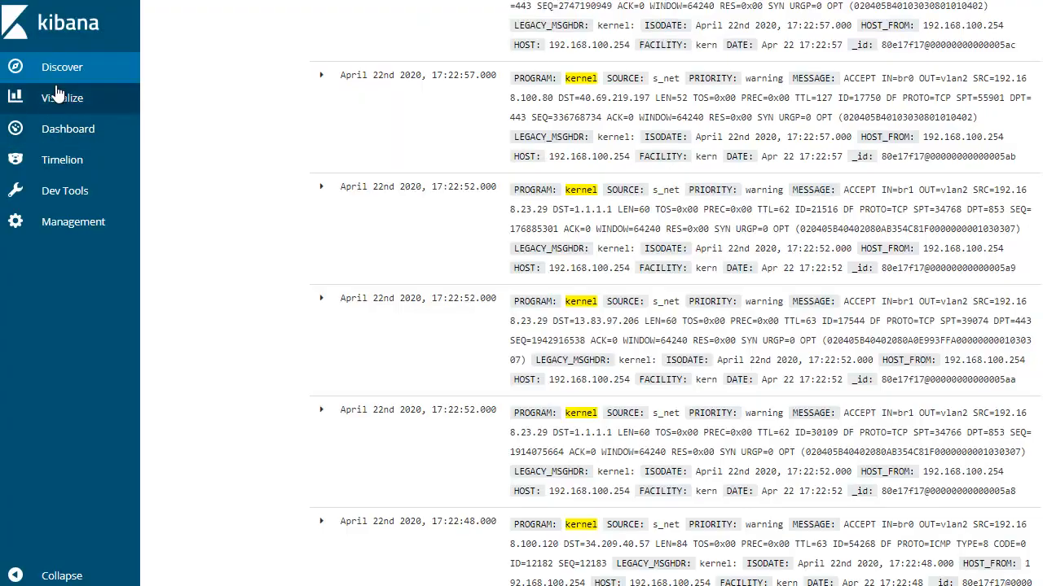
Switch between Kibana's Visualize and Discover pages and reload Kibana from 192.168.100.250:5605
left_click(71, 96)
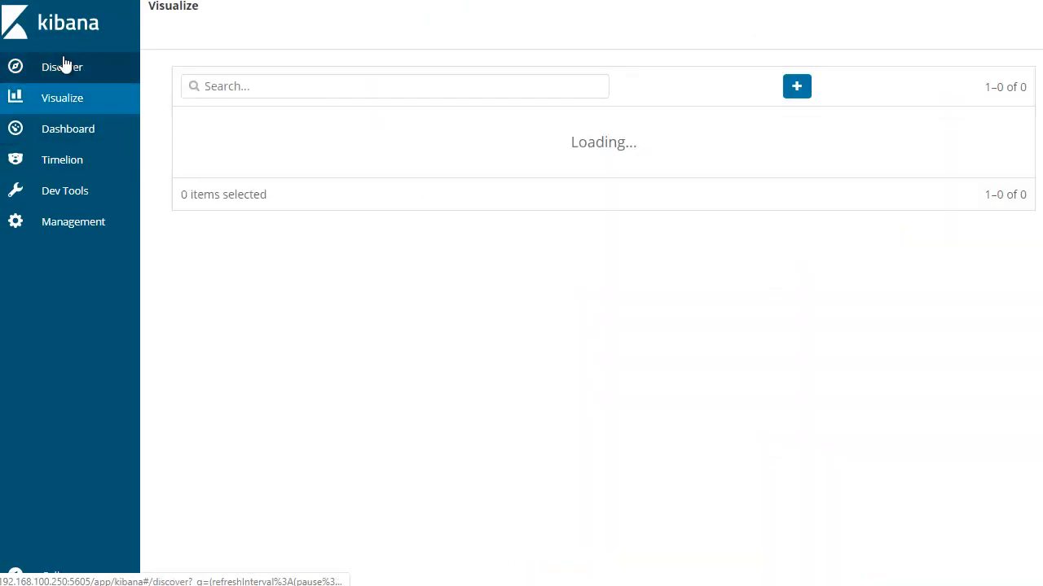
left_click(68, 70)
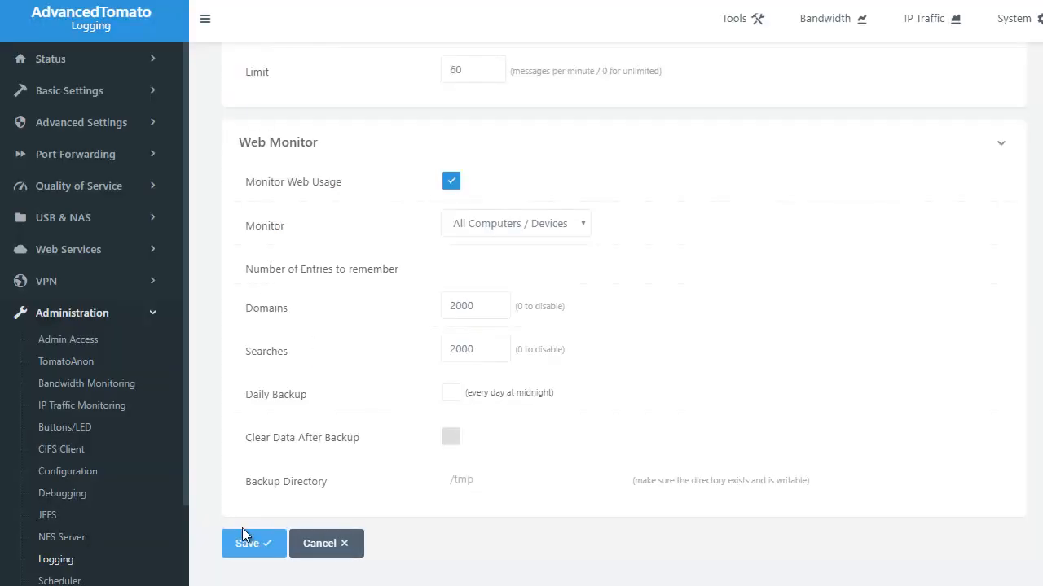
left_click(246, 542)
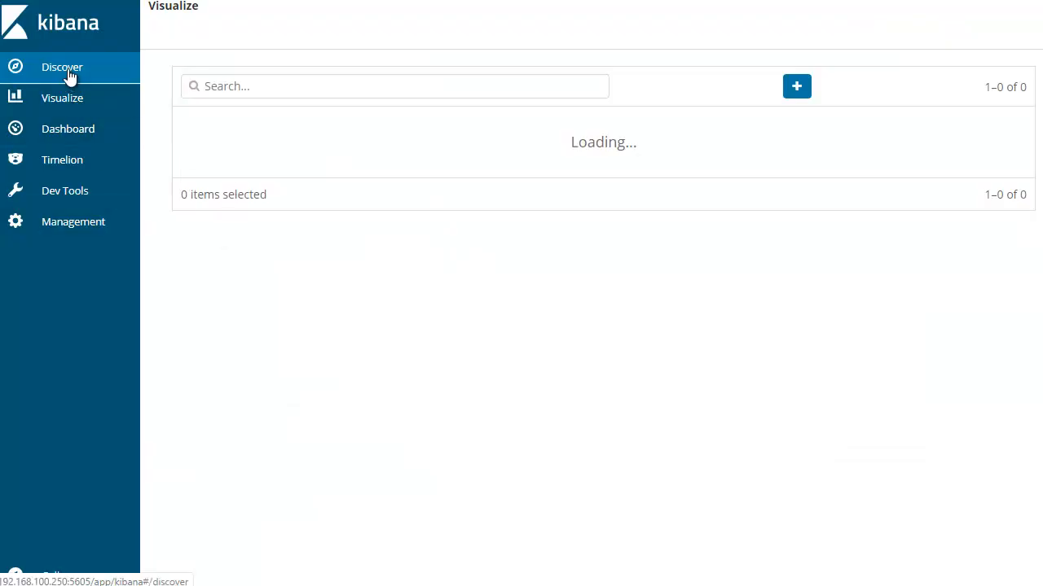
left_click(75, 104)
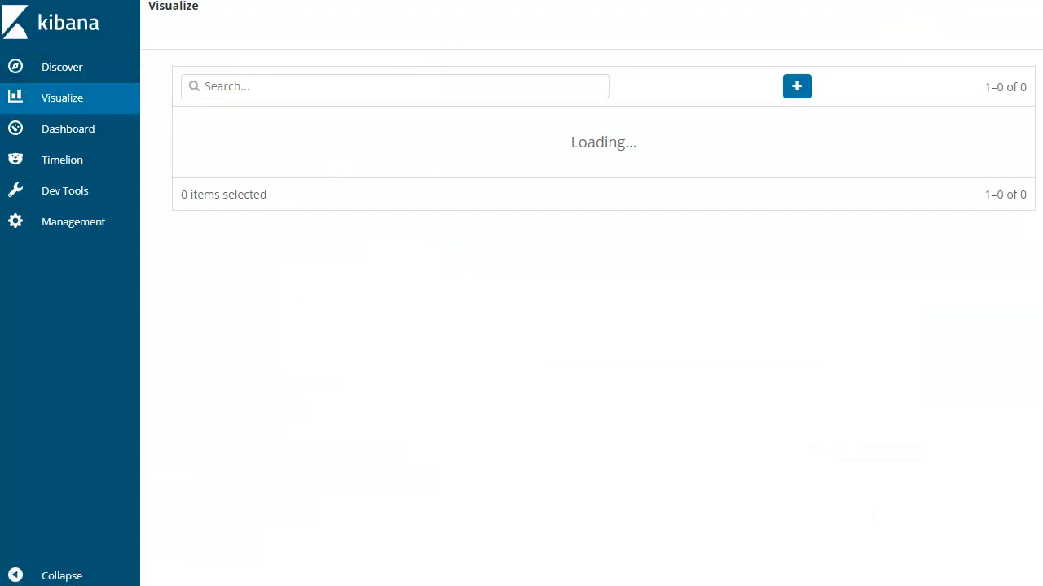
key("BackSpace")
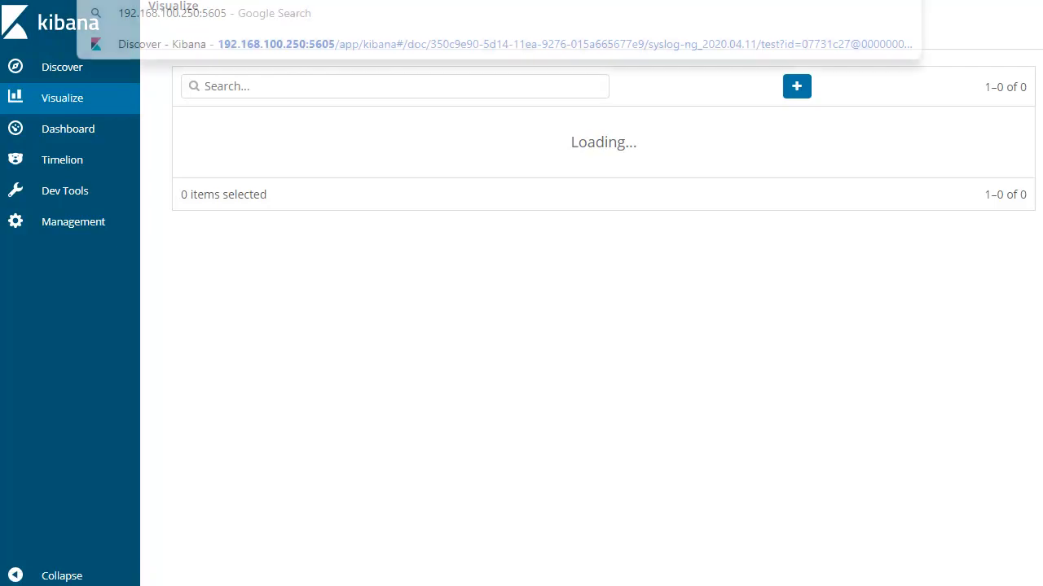
key("Return")
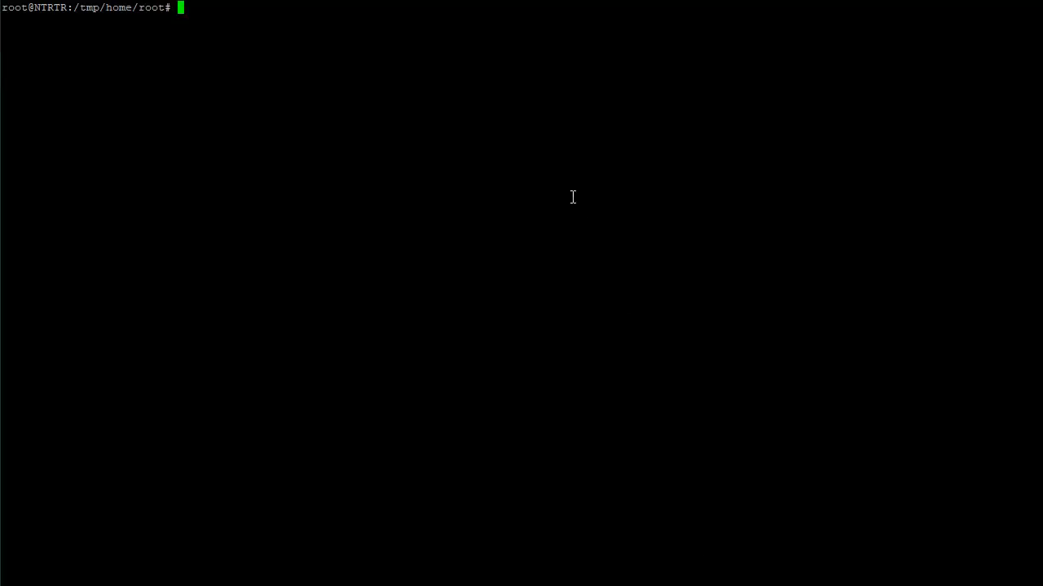
Try to list the running Docker containers with "docker ps" in the router's terminal session
type("clear")
key("Up")
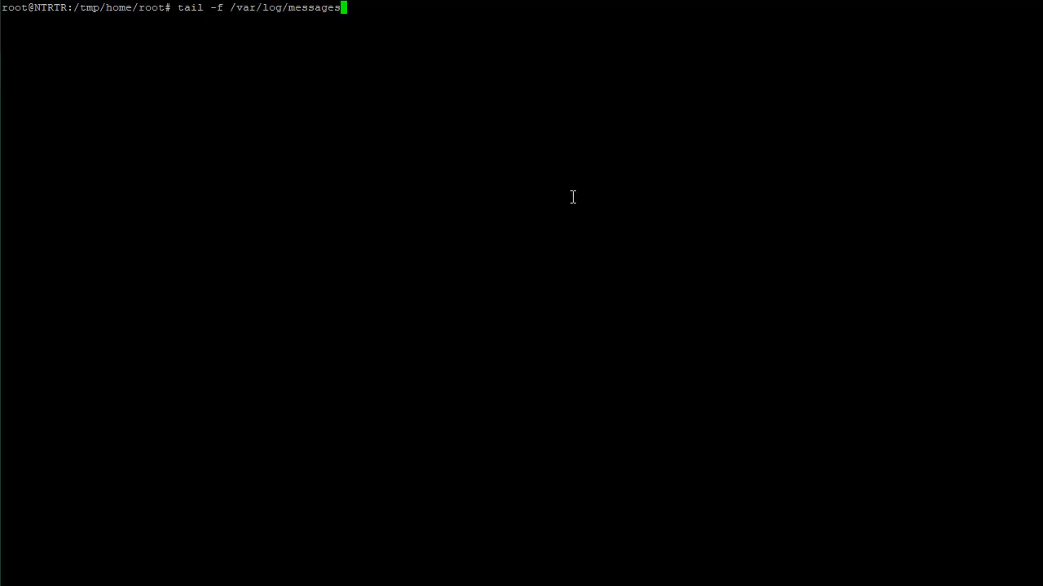
key("Down")
key("BackSpace")
key("BackSpace")
key("BackSpace")
key("BackSpace")
key("BackSpace")
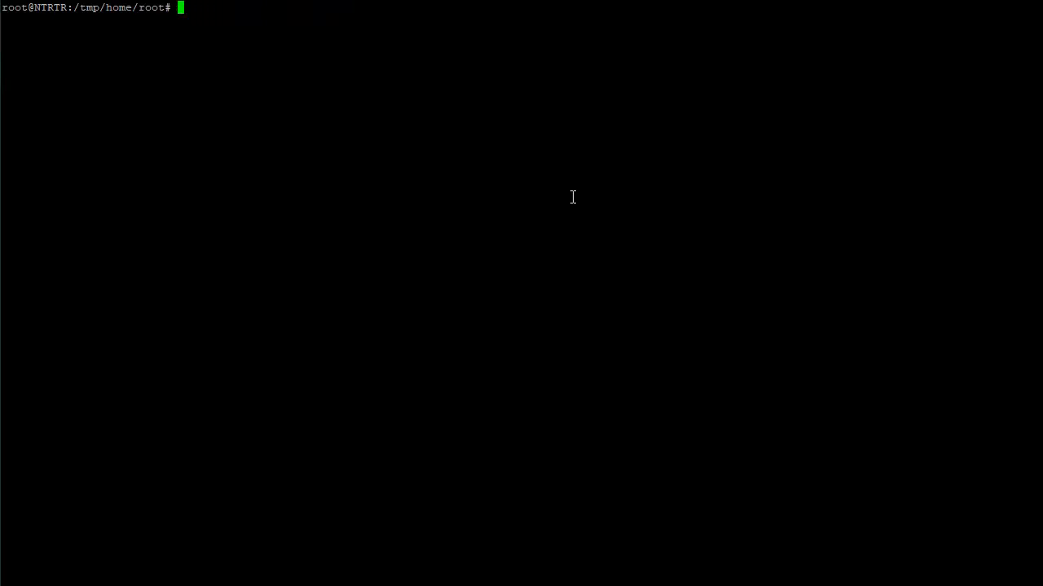
type("docker ps")
key("Return")
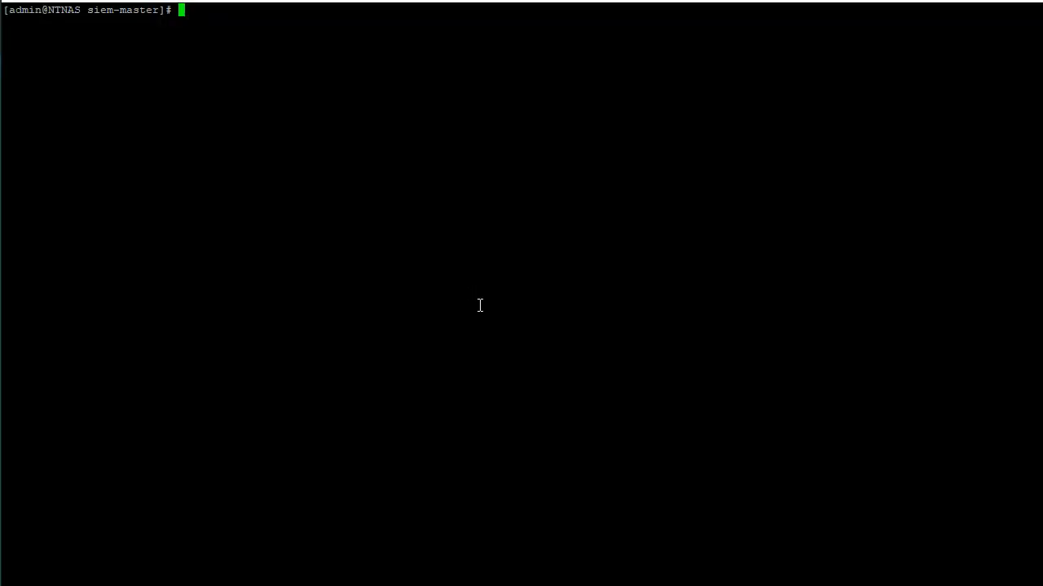
In the NAS terminal, list the running containers and follow the Elasticsearch container's output with "docker logs -f 9805e941bd79"
type("docker ps")
key("Return")
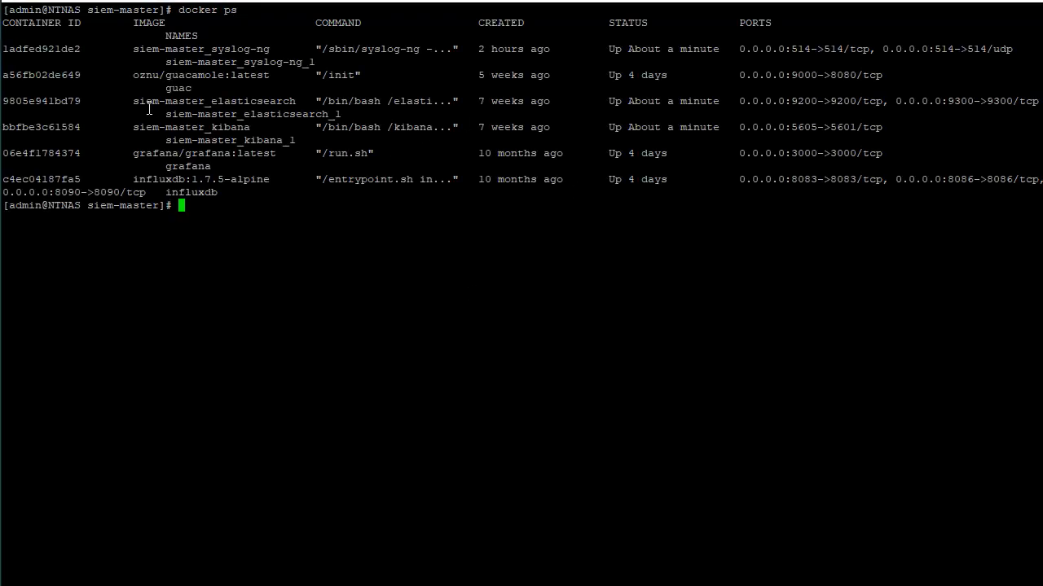
double_click(57, 106)
key("ctrl+c")
type("docker ")
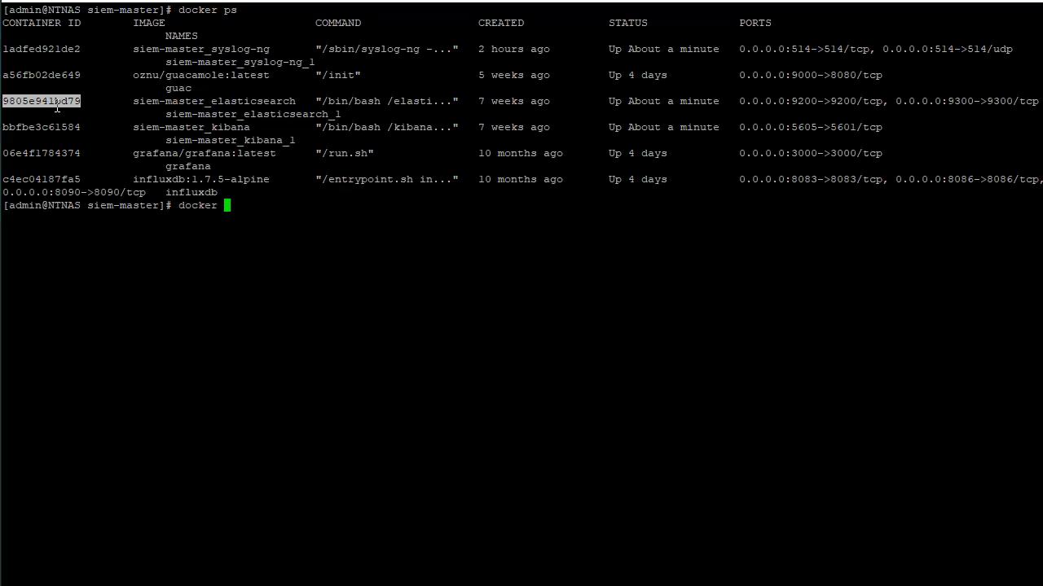
type("logs -f")
right_click(57, 106)
key("Return")
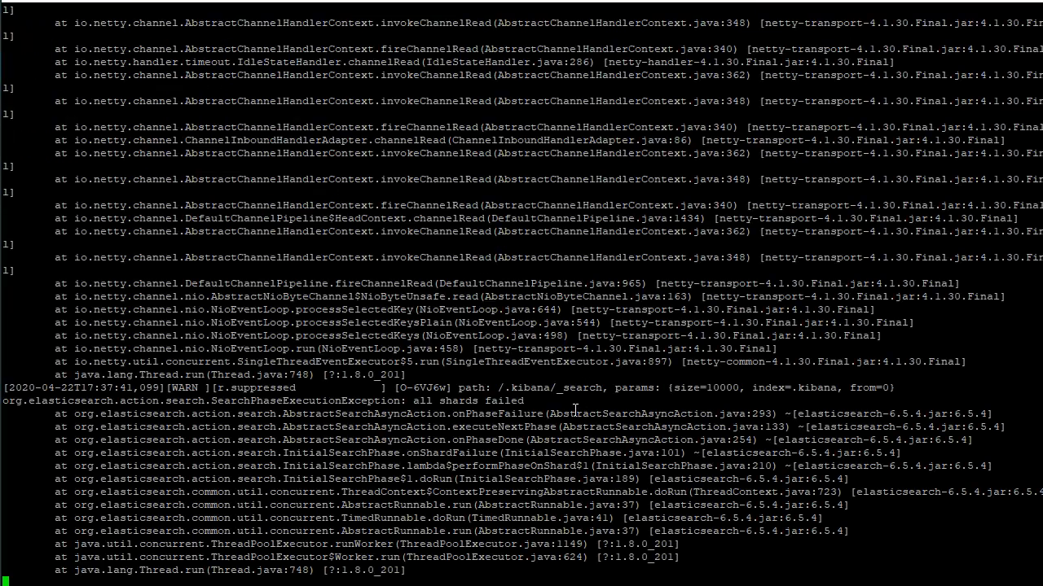
left_click_drag(187, 362, 602, 532)
left_click(461, 402)
left_click_drag(16, 283, 521, 565)
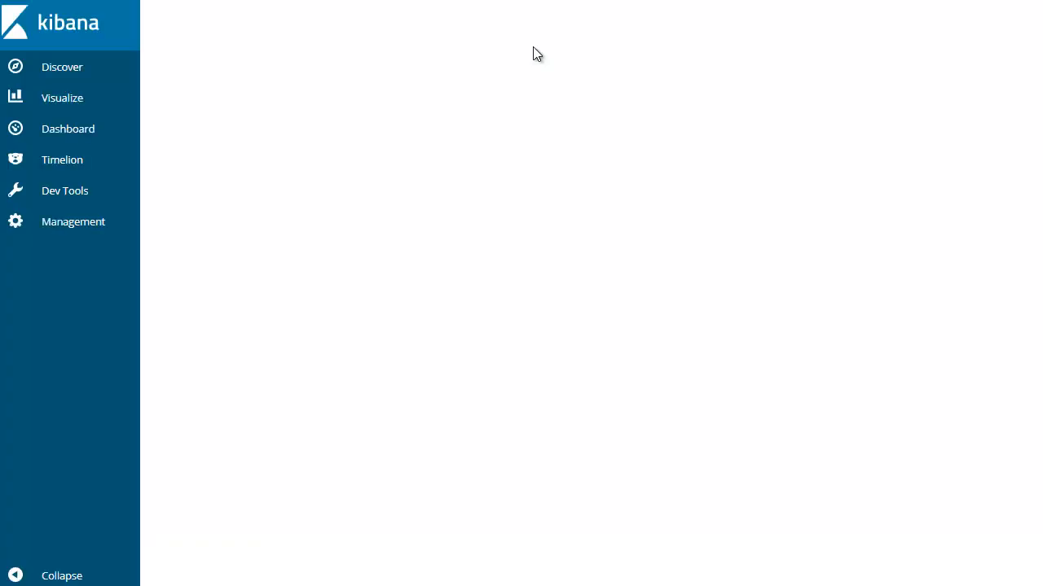
Open Kibana's Discover page, expand the 17:35:18 kernel log entry and examine its fields and MESSAGE text
left_click(50, 67)
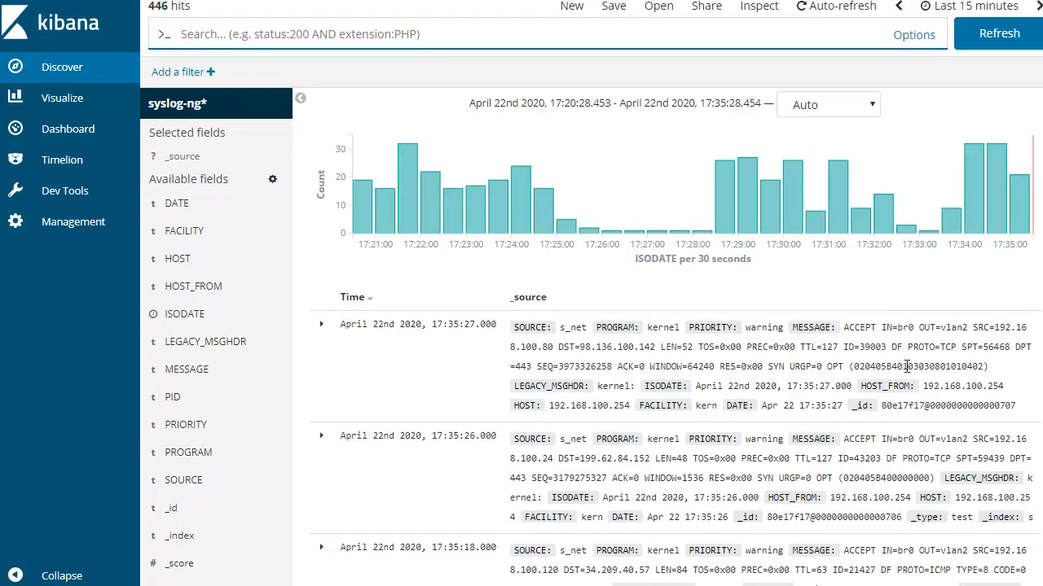
scroll(281, 471, "down", 1)
scroll(281, 471, "down", 1)
scroll(275, 206, "down", 1)
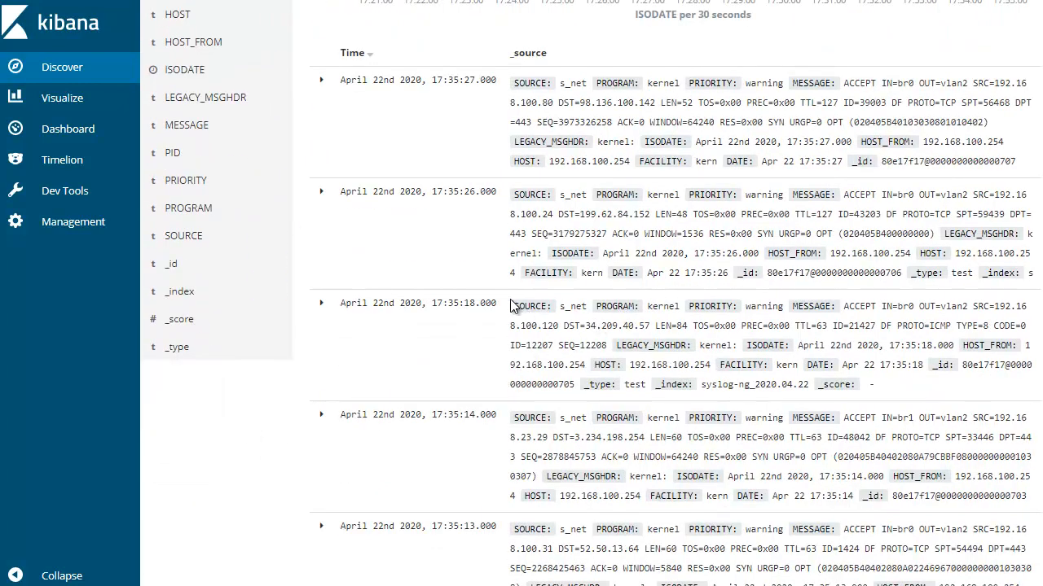
left_click(321, 303)
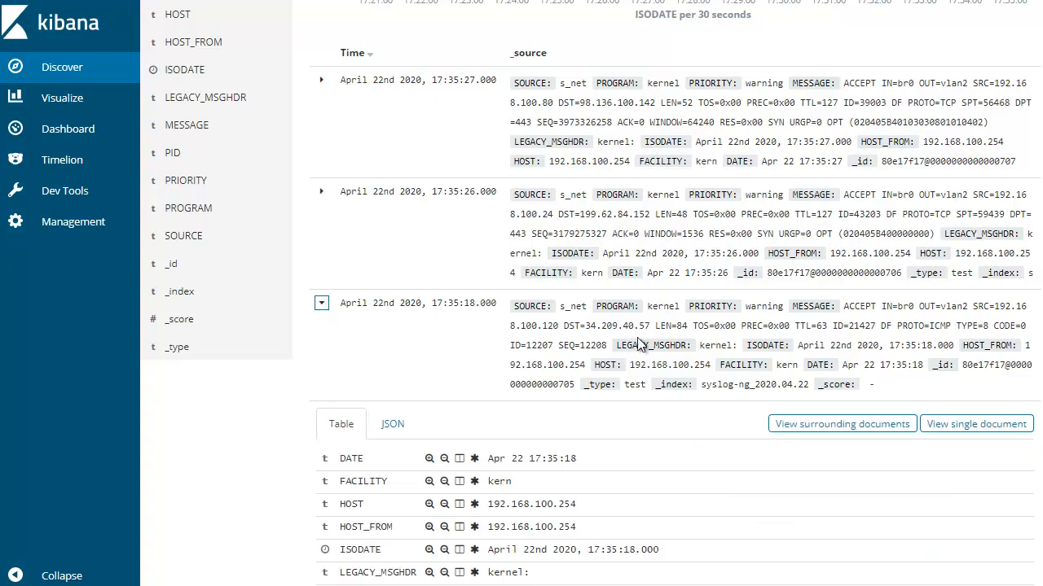
scroll(642, 347, "down", 3)
scroll(642, 347, "down", 1)
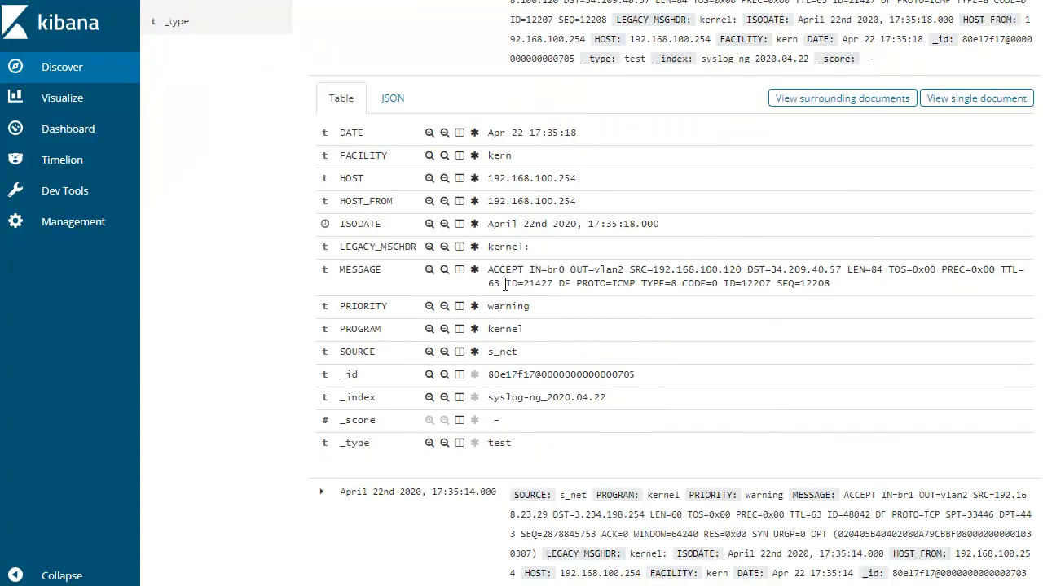
left_click_drag(830, 284, 491, 273)
scroll(659, 304, "down", 3)
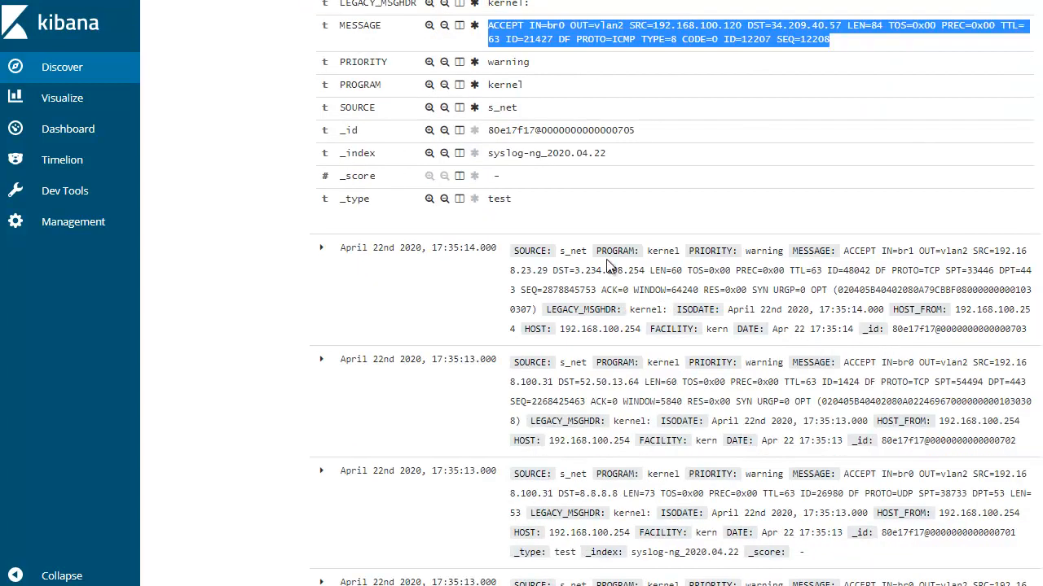
scroll(616, 139, "up", 1)
scroll(616, 138, "up", 1)
left_click_drag(891, 208, 474, 196)
Look through the older log entries and expand the 17:35:08 _thttpd_ entry to examine its fields
scroll(815, 270, "down", 7)
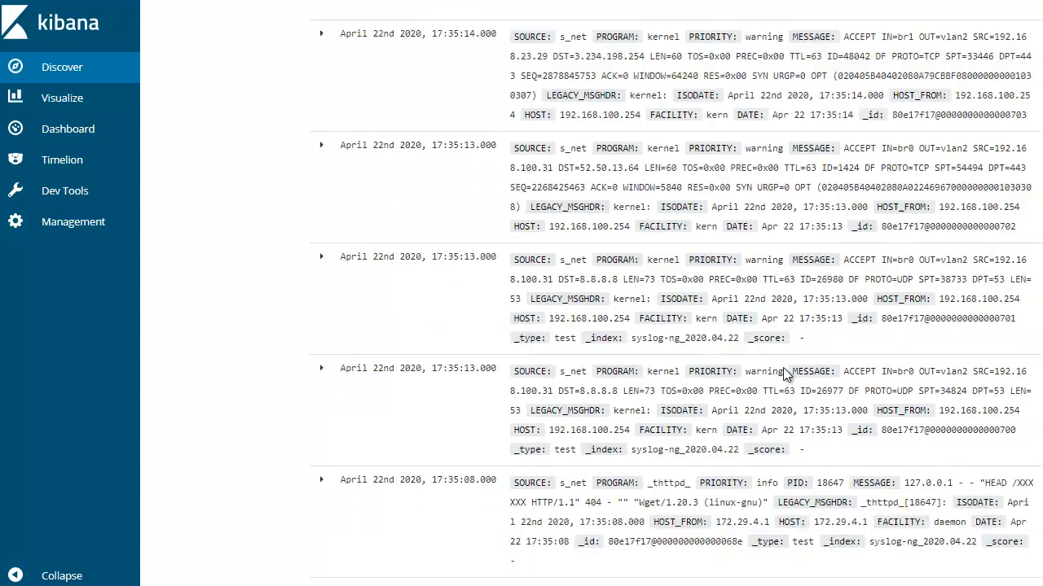
scroll(783, 388, "down", 1)
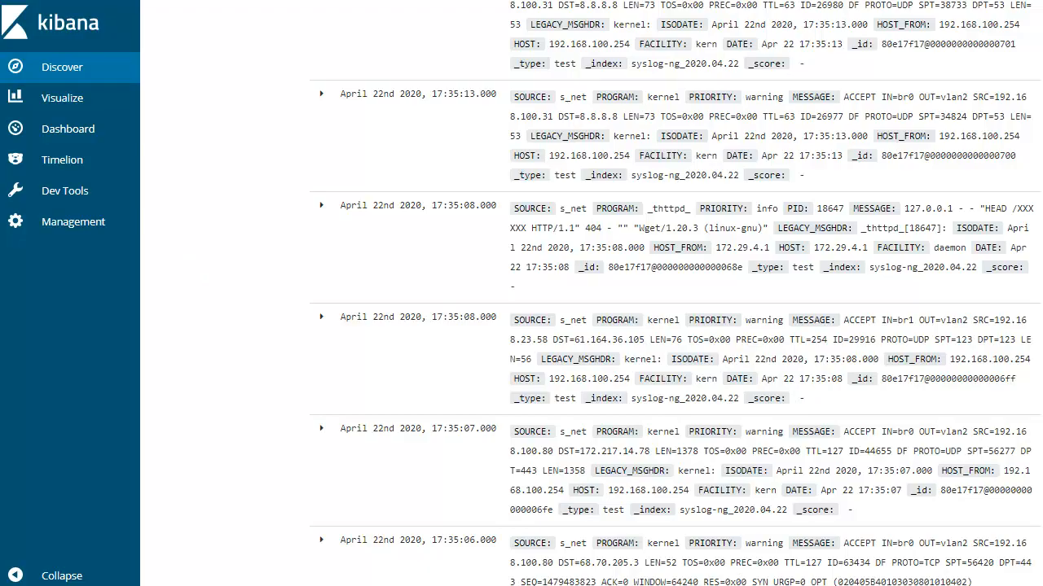
key("alt+Tab")
left_click(418, 256)
scroll(562, 237, "up", 2)
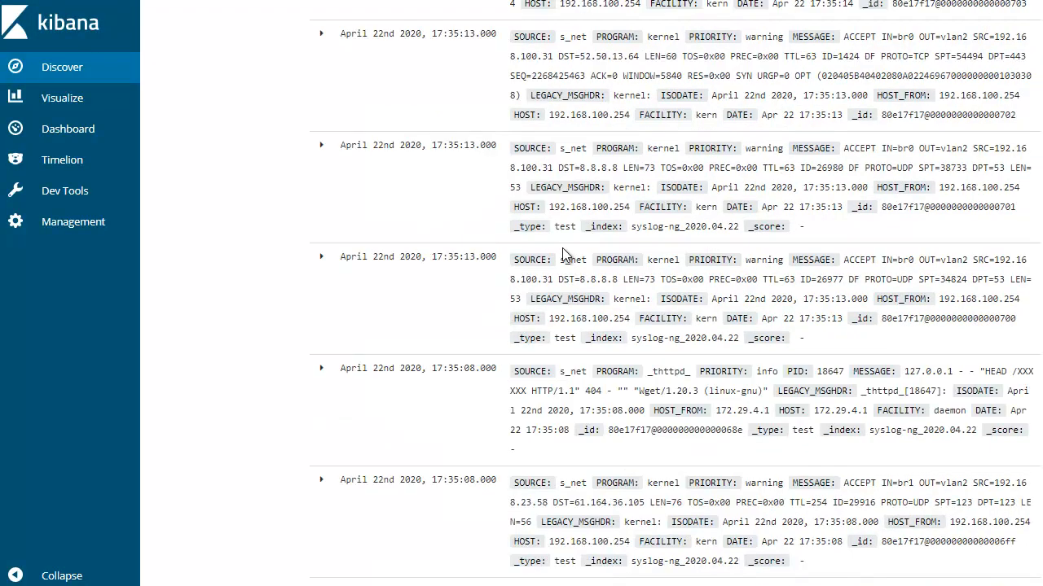
left_click(321, 368)
scroll(456, 391, "down", 4)
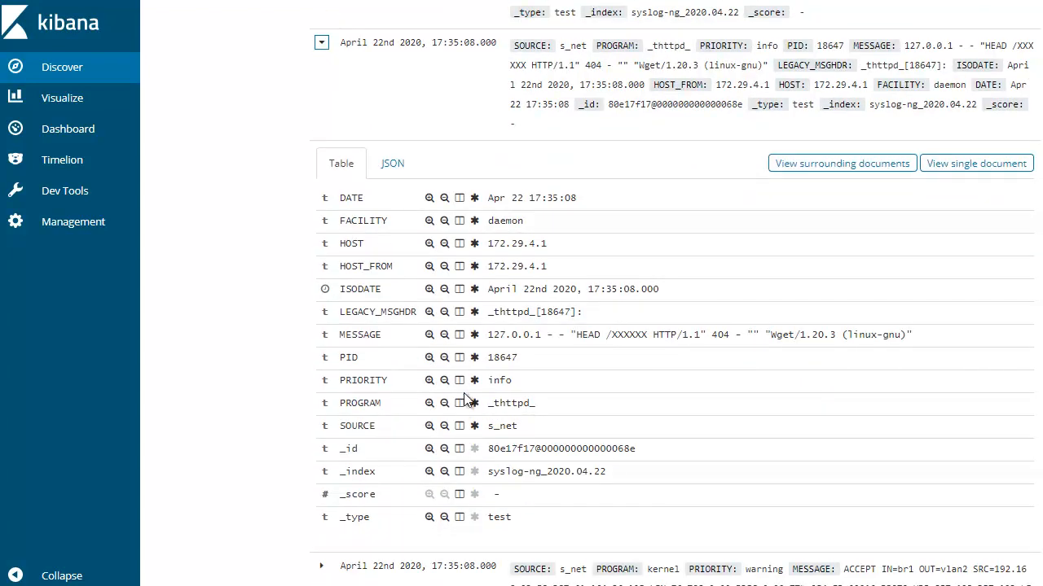
scroll(494, 233, "up", 6)
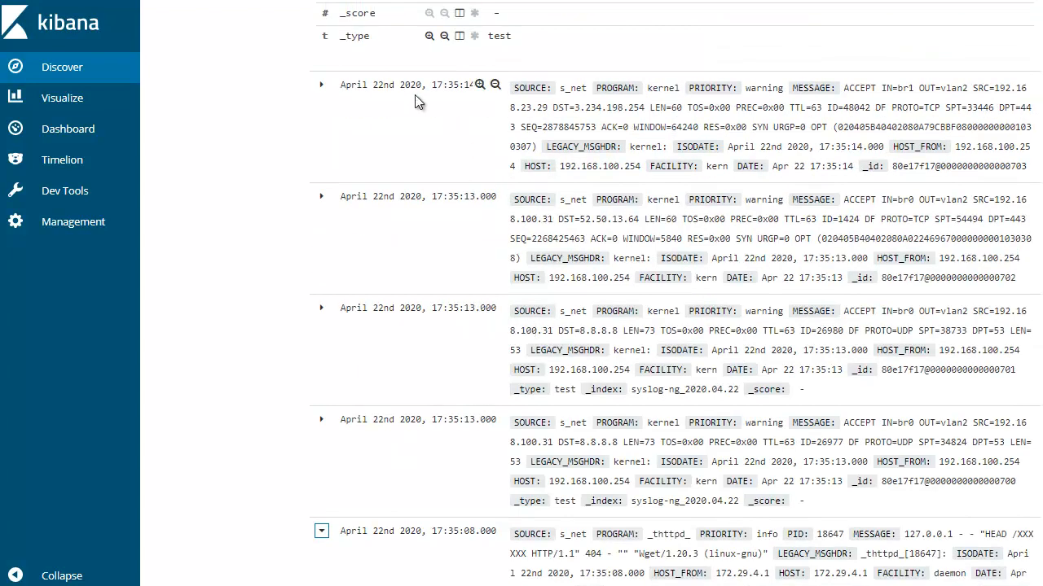
Expand the 17:35:14 kernel entry and filter the logs for its PROGRAM value "kernel"
left_click(323, 87)
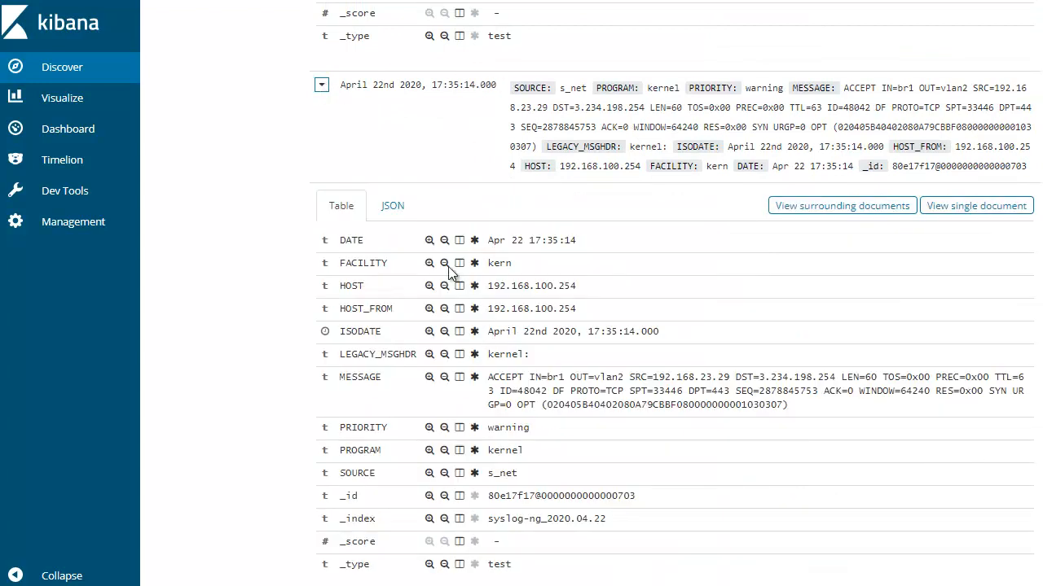
scroll(477, 423, "down", 1)
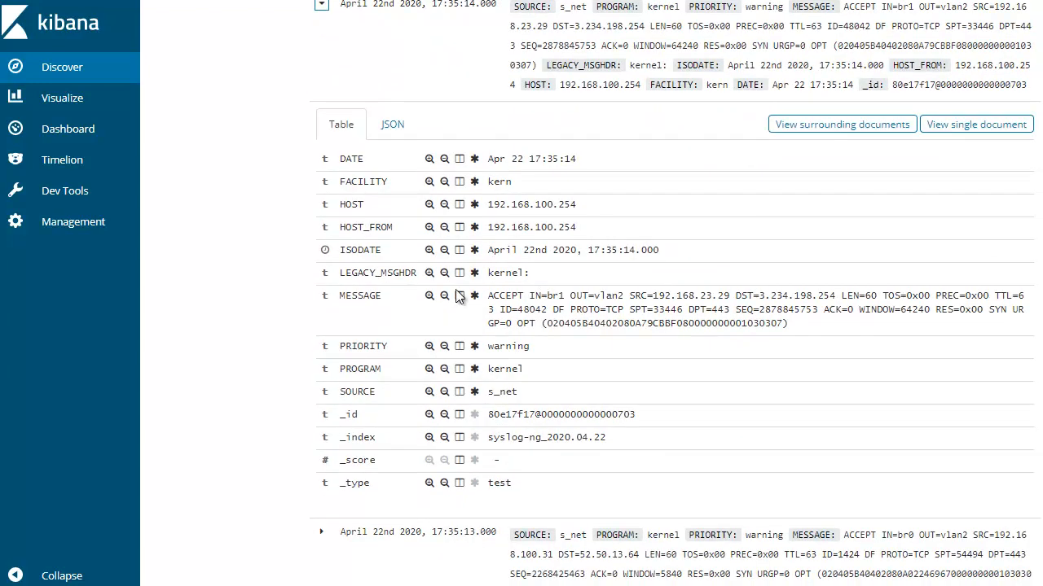
left_click(429, 369)
left_click(321, 410)
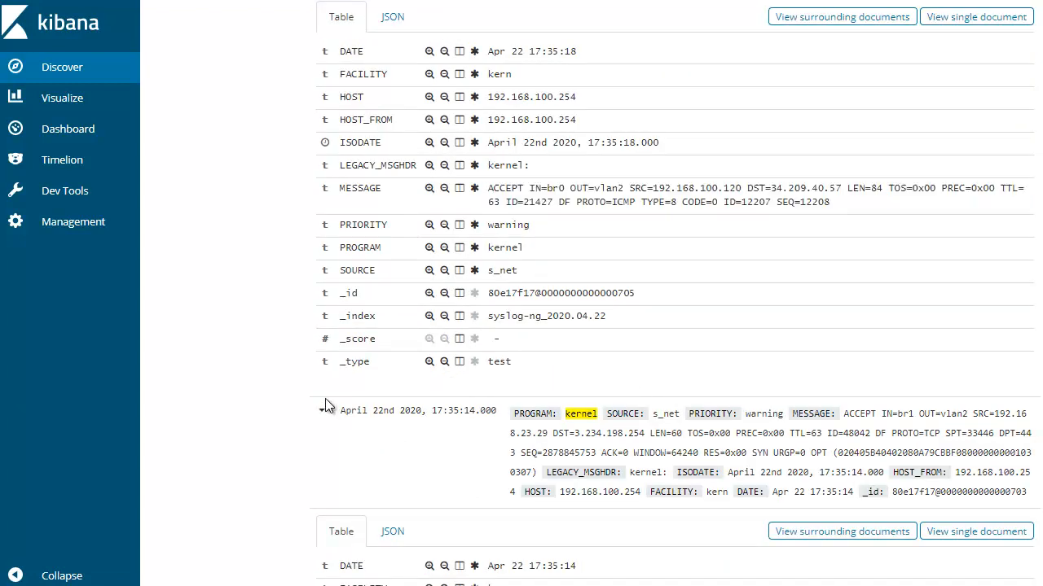
left_click(321, 411)
left_click(322, 411)
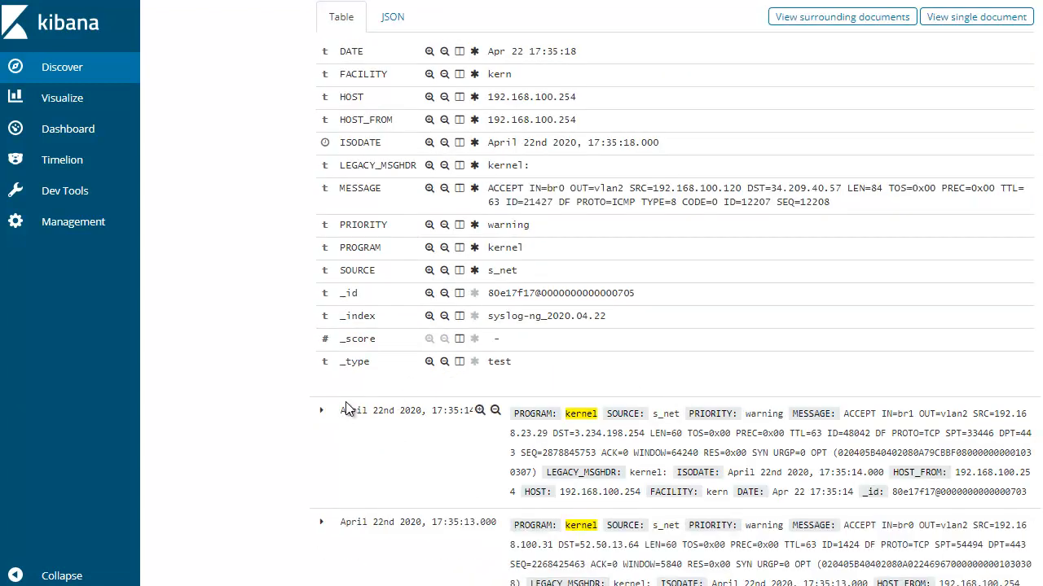
left_click(321, 411)
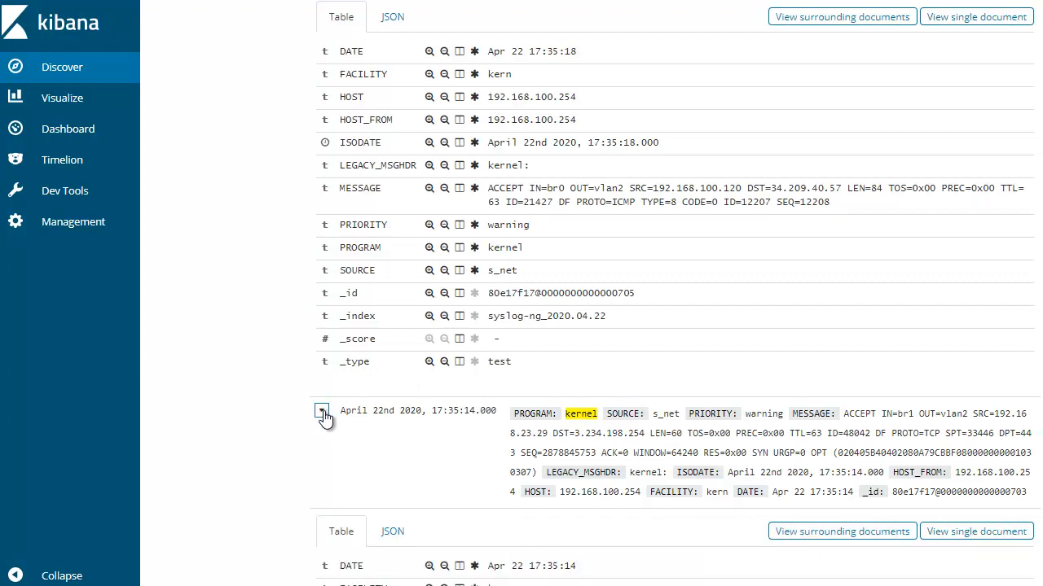
Add the MESSAGE field as a column in the log table and examine the newest entry's message
scroll(440, 464, "up", 2)
scroll(445, 417, "up", 15)
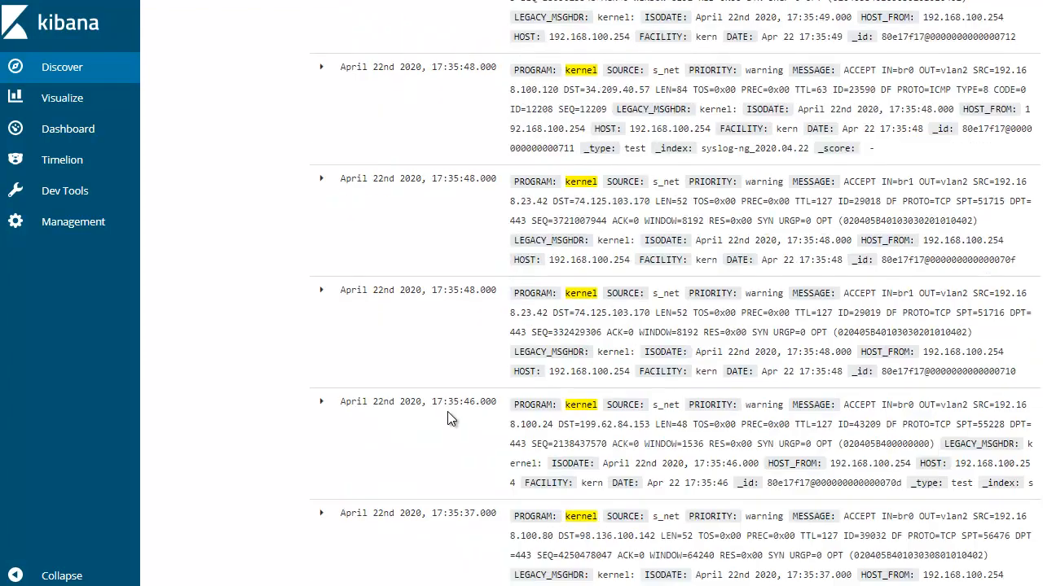
scroll(236, 326, "down", 5)
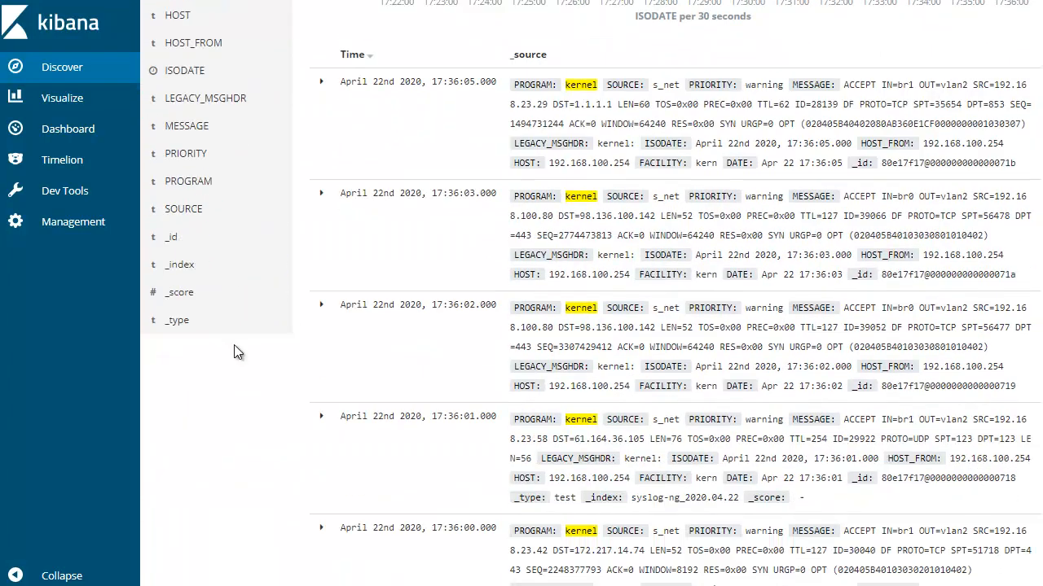
scroll(232, 353, "up", 5)
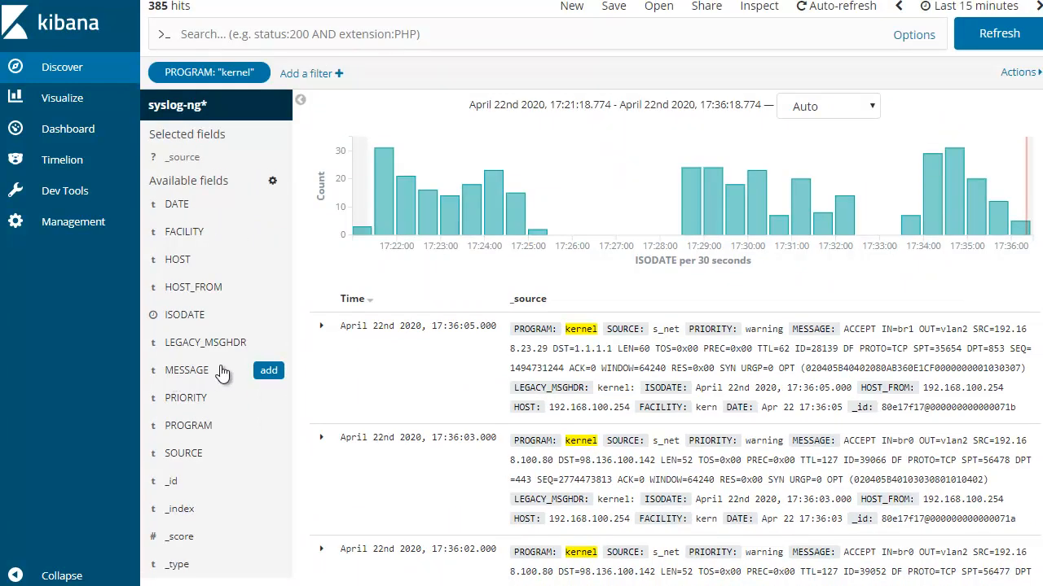
left_click(267, 371)
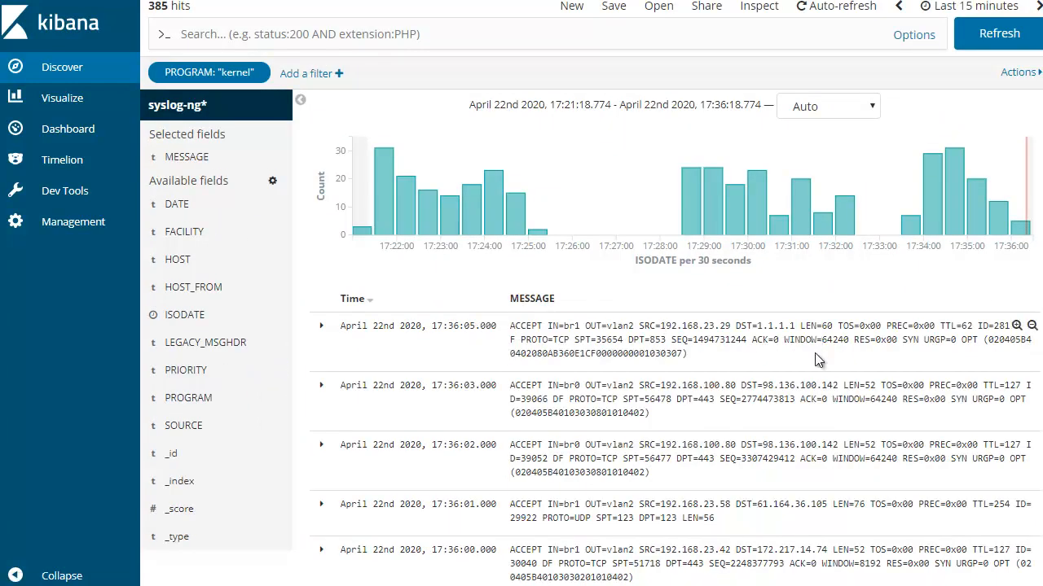
left_click_drag(690, 355, 508, 330)
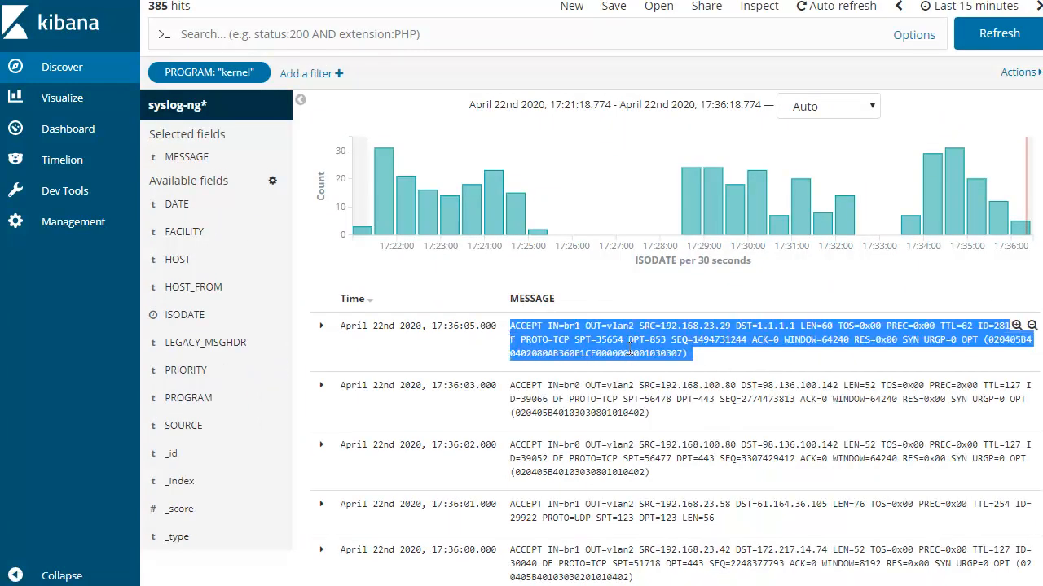
left_click(621, 345)
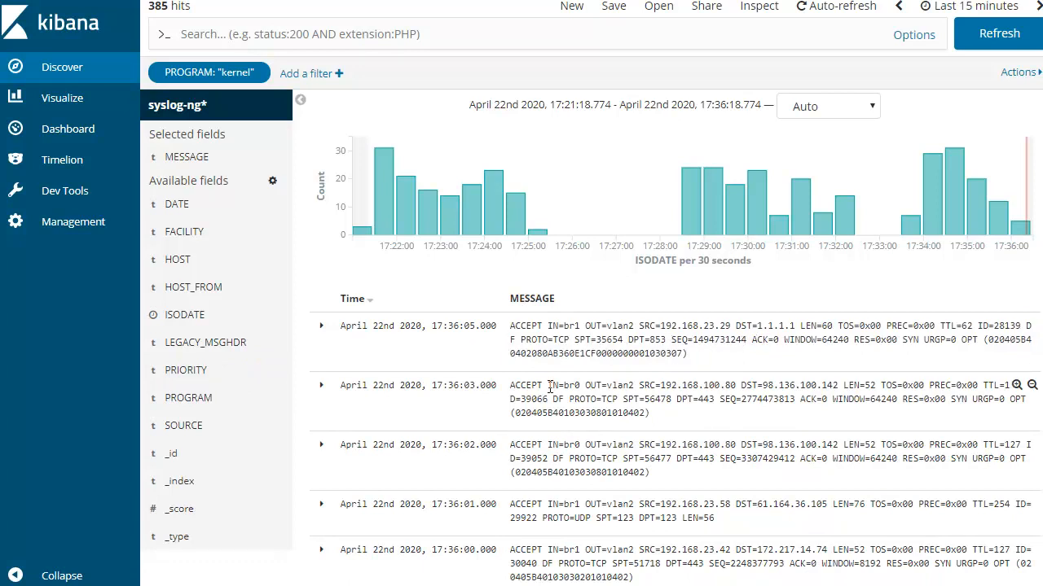
Expand the 17:36:05 kernel log entry and copy its full MESSAGE text
left_click(320, 325)
scroll(661, 348, "down", 3)
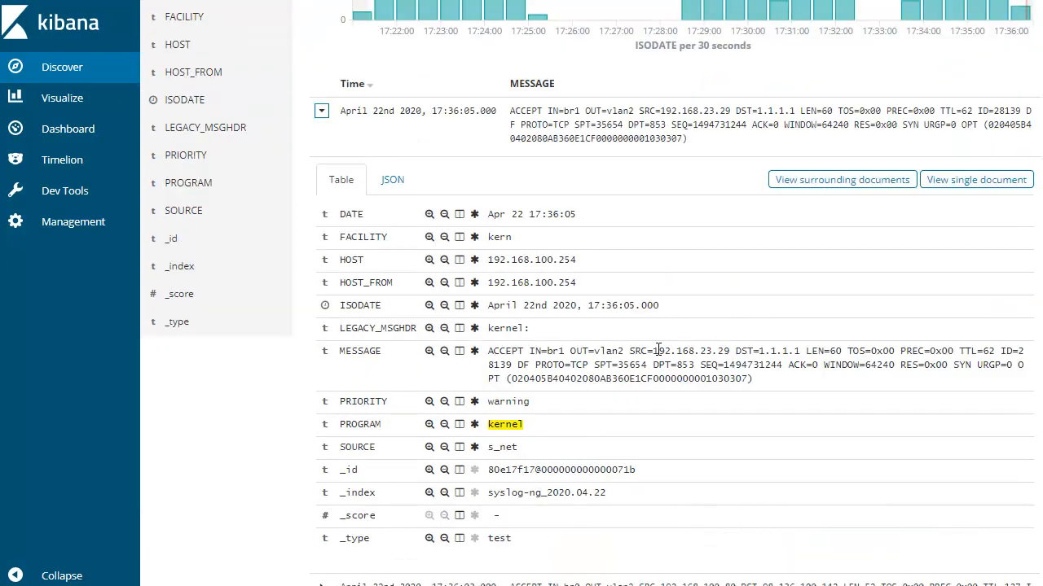
scroll(673, 361, "down", 1)
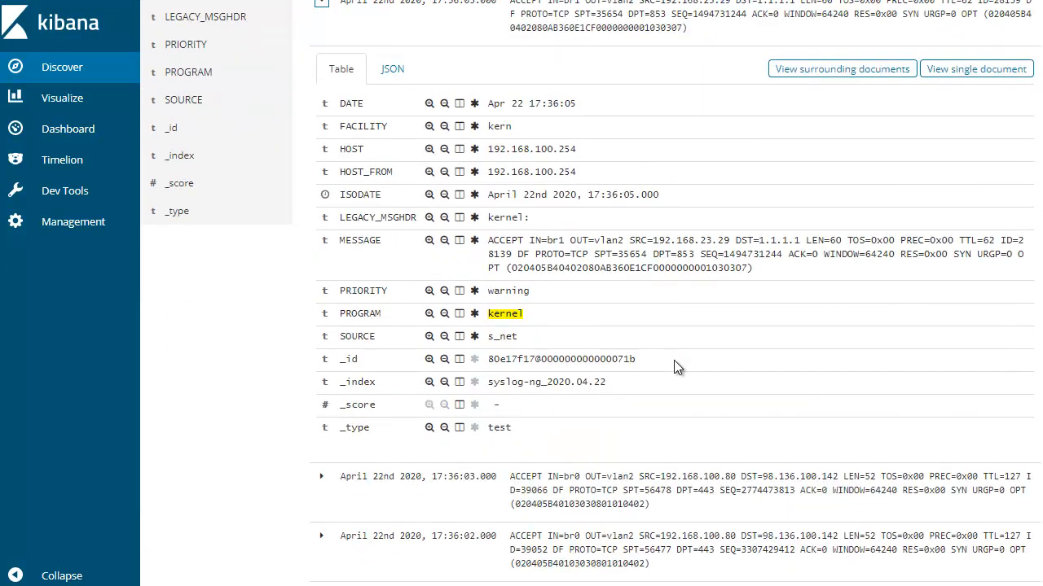
left_click_drag(489, 241, 774, 274)
right_click(868, 249)
left_click(888, 261)
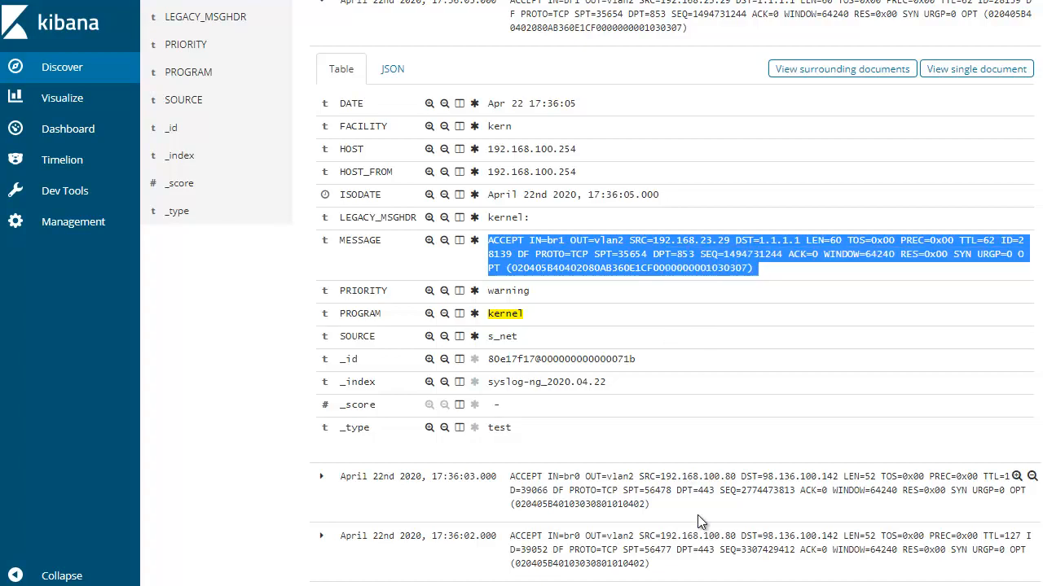
Switch to the terminal, clear it, and list the siem-master directory's files and the running Docker containers
key("alt+Tab")
key("ctrl+l")
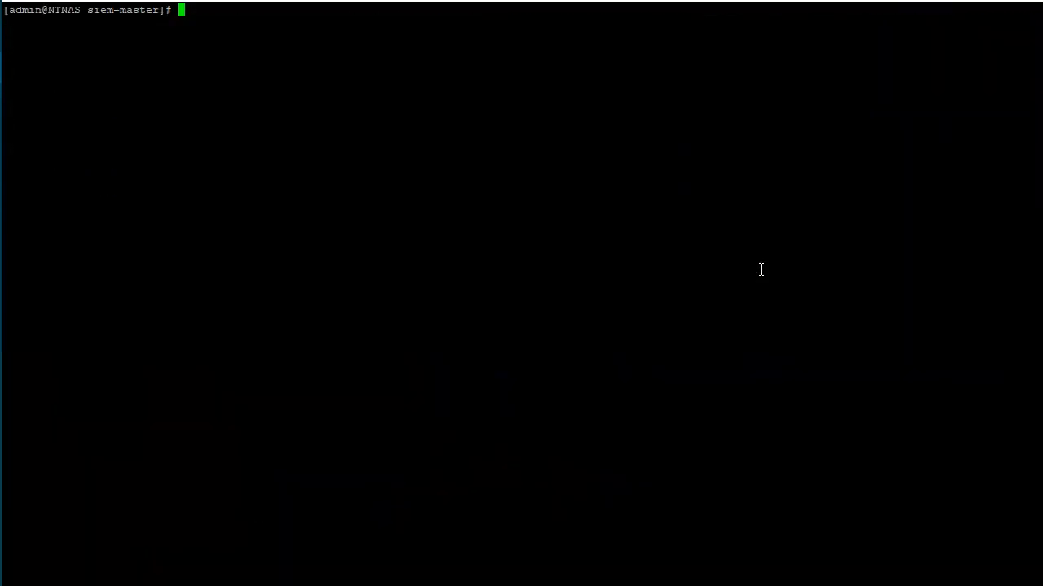
type("ls")
key("Return")
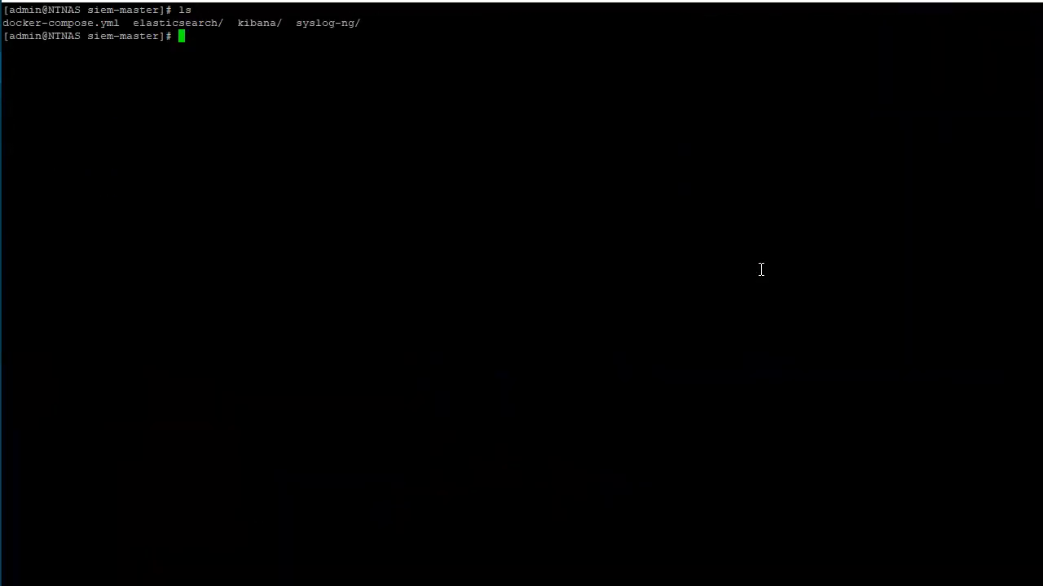
type("docker ps")
key("Return")
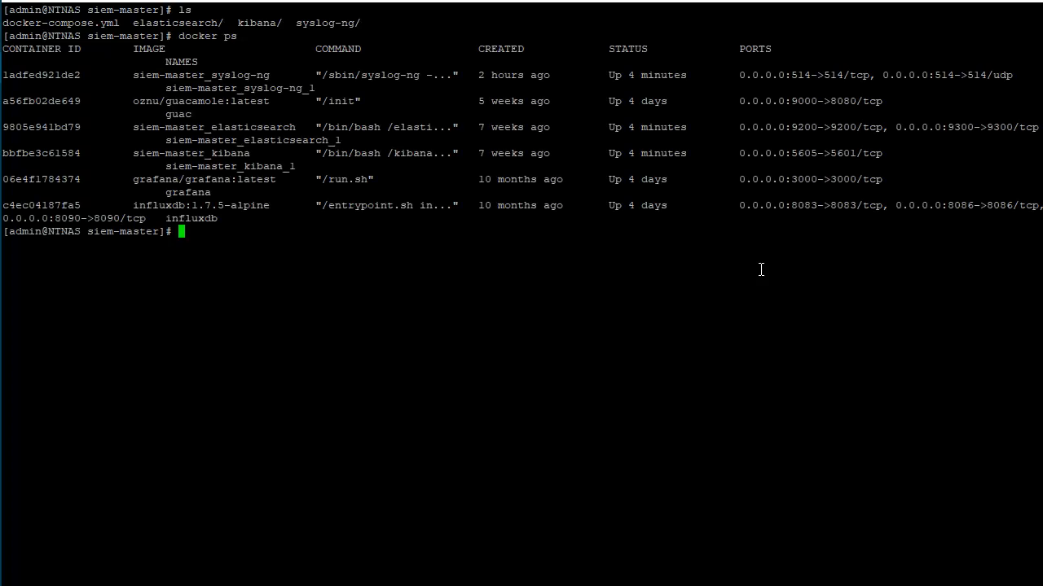
Start an interactive /bin/sh shell inside the running siem-master_syslog-ng container with docker exec -it, using its container ID
type("docker exec -it")
double_click(56, 75)
right_click(417, 265)
key("Return")
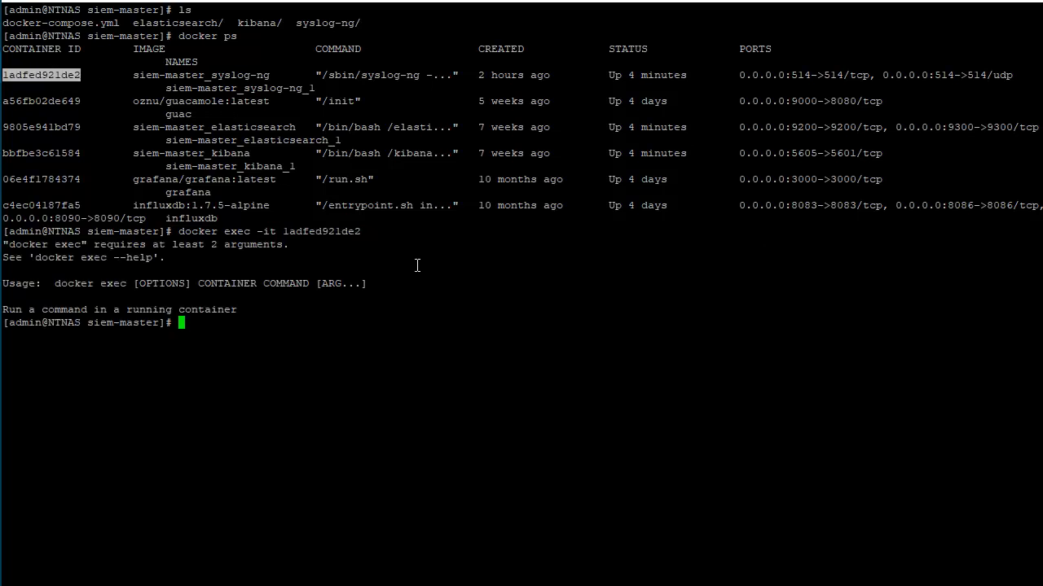
key("Up")
type("/bash")
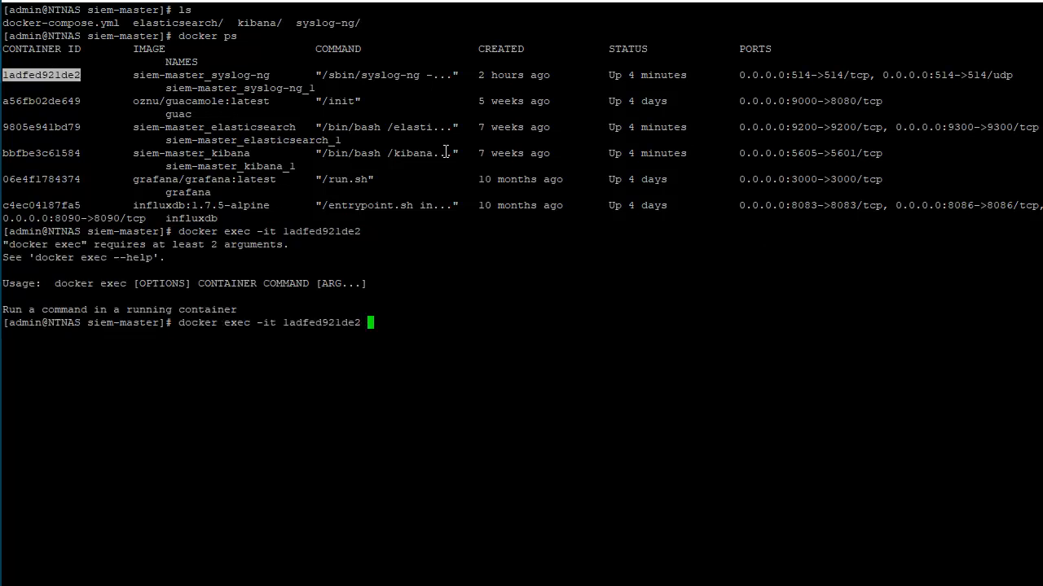
key("BackSpace")
key("BackSpace")
key("BackSpace")
key("BackSpace")
type("bin/sh")
key("Return")
Clear the container shell, list the root directory, then change to /tmp/ and list its files
type("clear")
key("Return")
type("ls")
key("Return")
type("cd /tmp")
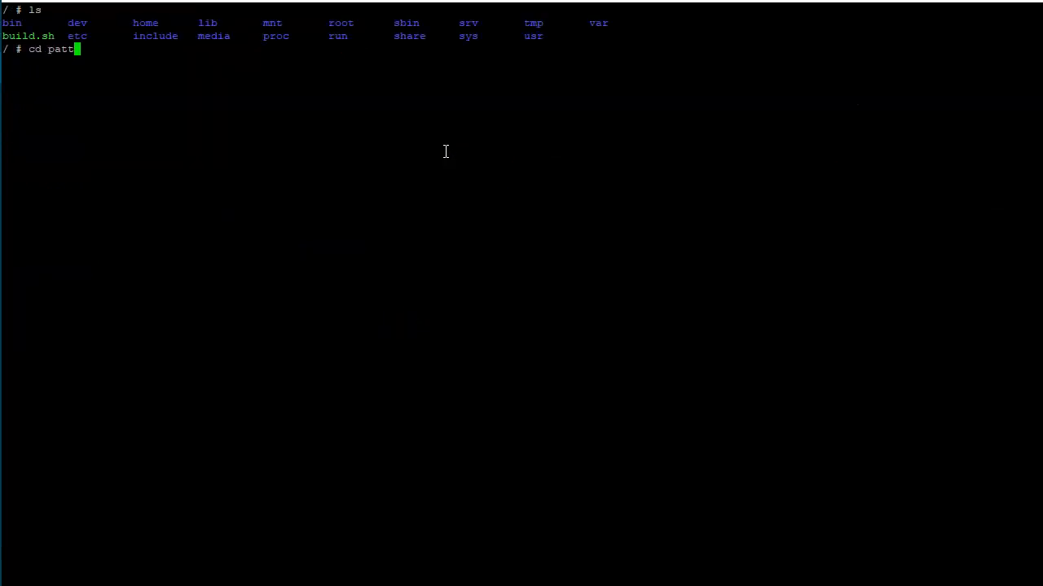
key("BackSpace")
type("p/")
key("Return")
type("ls")
key("Return")
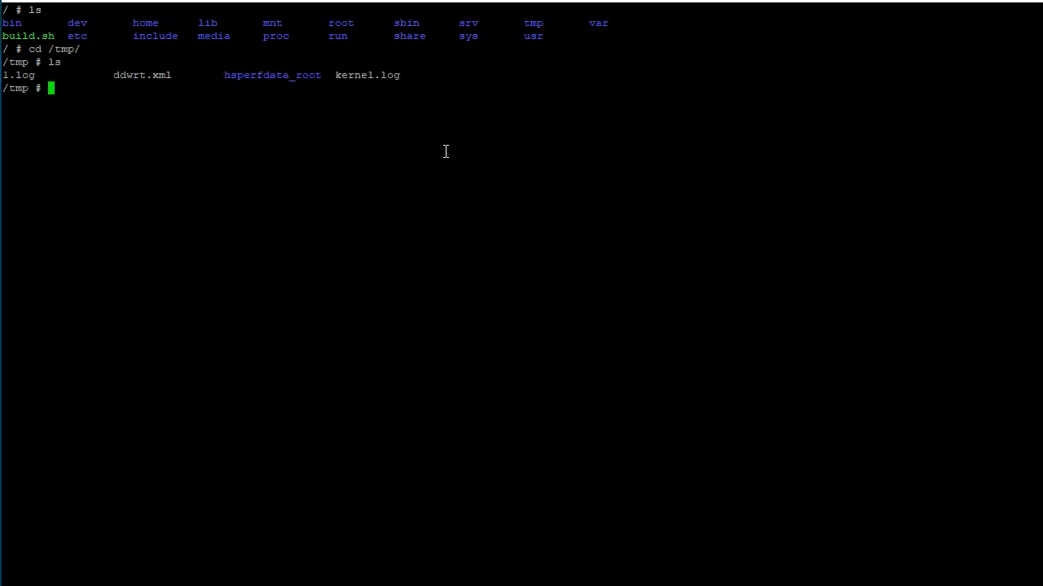
type("vi 2.log")
key("BackSpace")
key("BackSpace")
key("BackSpace")
key("BackSpace")
key("BackSpace")
key("BackSpace")
key("BackSpace")
key("BackSpace")
Copy 1.log to a new file named 2.log in /tmp
type("cp 1.log 2.log")
key("Return")
type("vi 2.log")
Open 2.log in vi and place the cursor at the start of the message text, on ACCEPT after "kernel:"
key("Return")
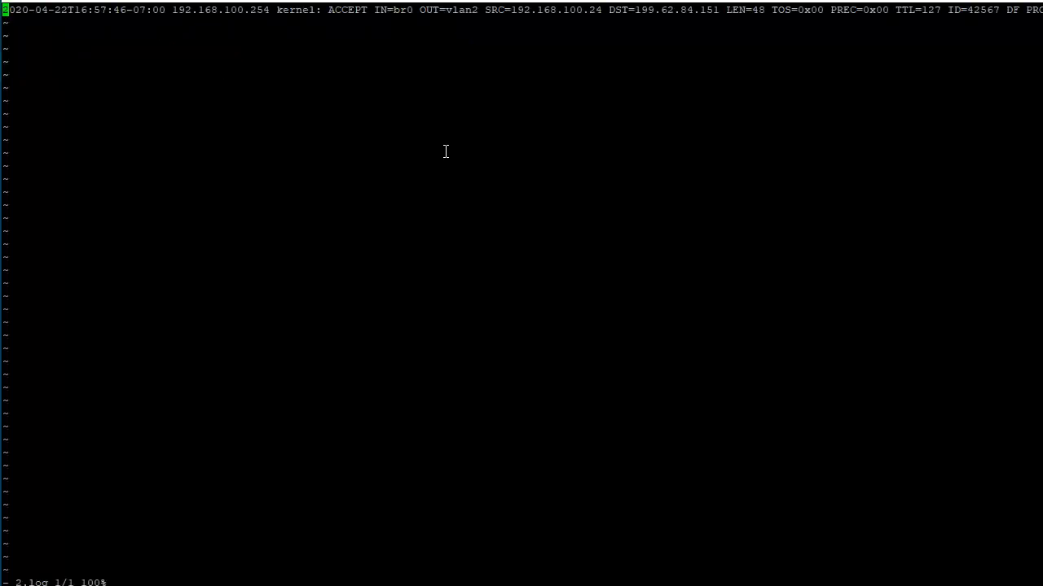
key("Right")
key("Right")
key("Right")
key("Right")
key("Right")
key("Right")
key("Right")
key("Right")
key("Right")
key("Right")
key("Right")
key("Right")
key("Right")
key("Right")
key("Right")
key("Right")
key("Right")
key("Right")
key("Right")
key("Right")
key("Right")
key("Right")
key("Right")
key("Right")
key("Right")
key("Right")
key("Right")
key("Right")
key("Right")
key("Right")
key("Right")
key("Right")
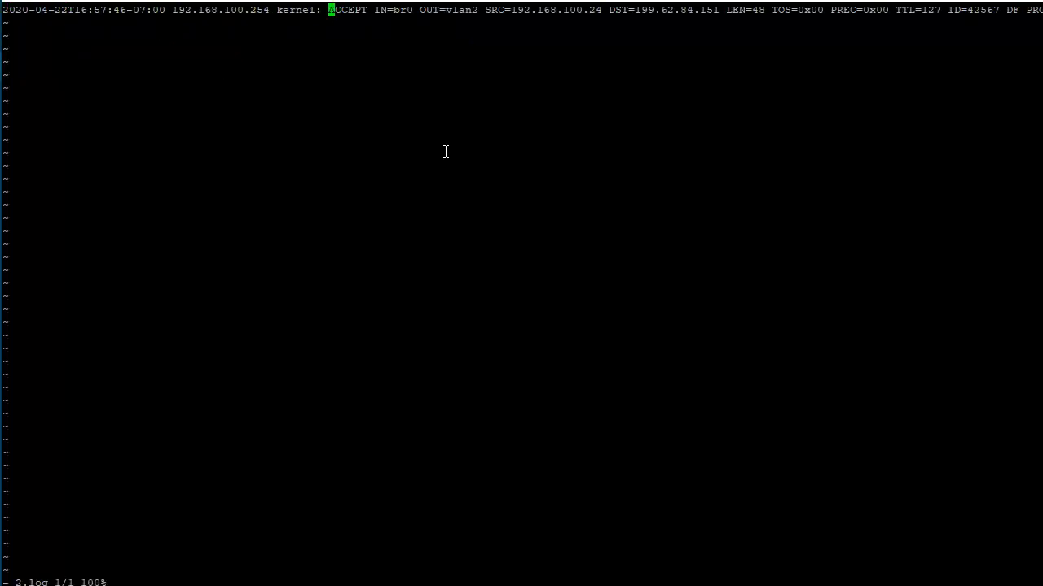
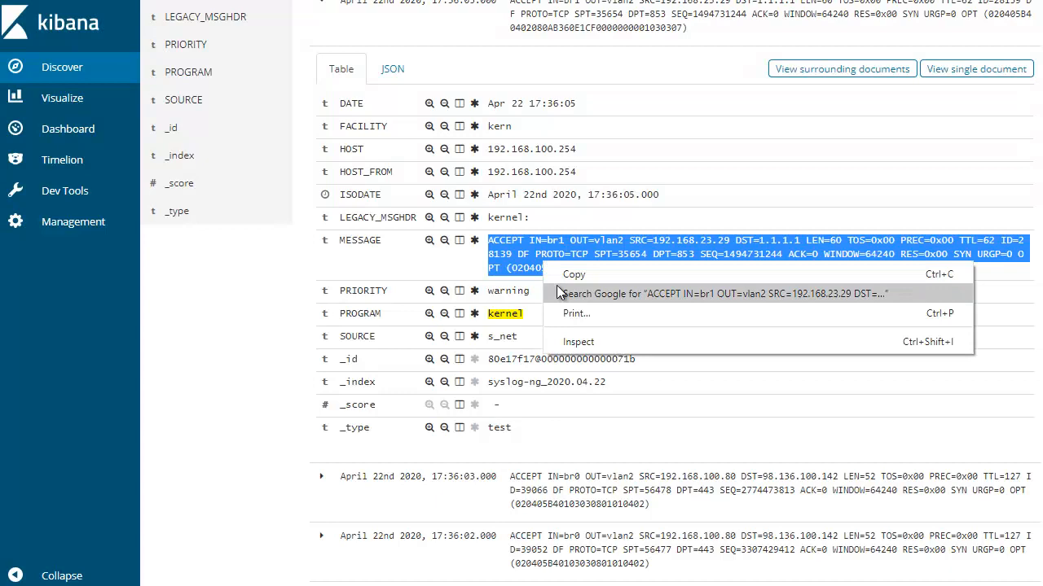
Paste the firewall MESSAGE text copied from Kibana after "kernel:" in 2.log, save the file and quit vi
left_click(573, 275)
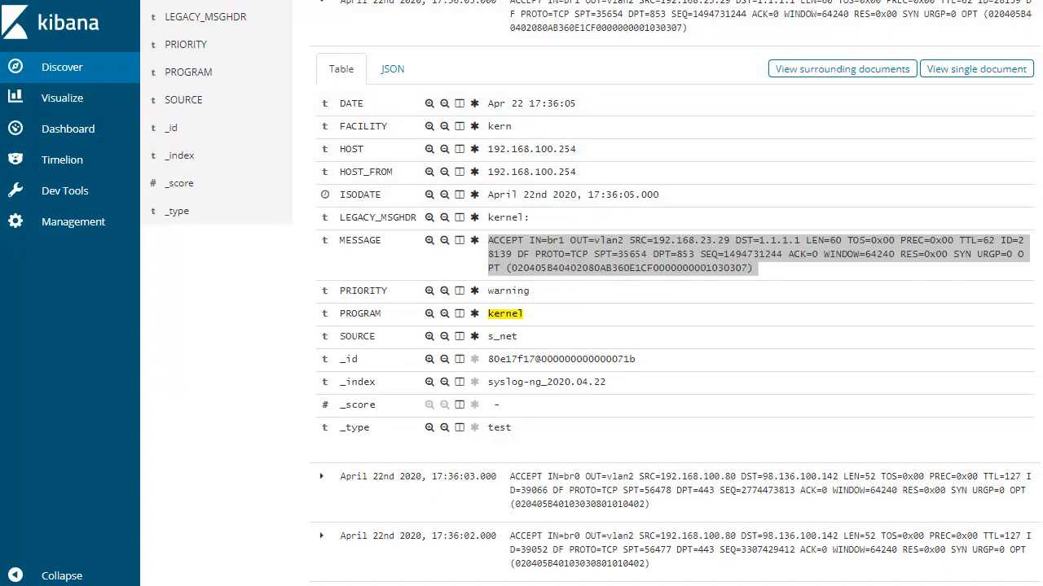
key("alt+Tab")
right_click(503, 226)
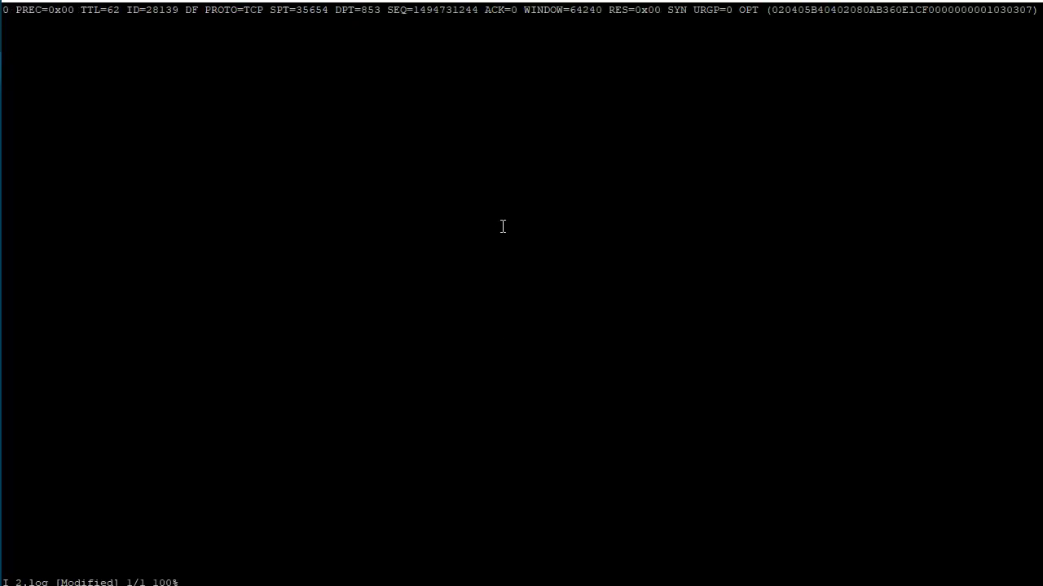
key("Escape")
type(":wq")
key("Return")
Test 2.log against the pattern database by running pdbtool match -f 2.log -p ddwrt.xml
type("pdt")
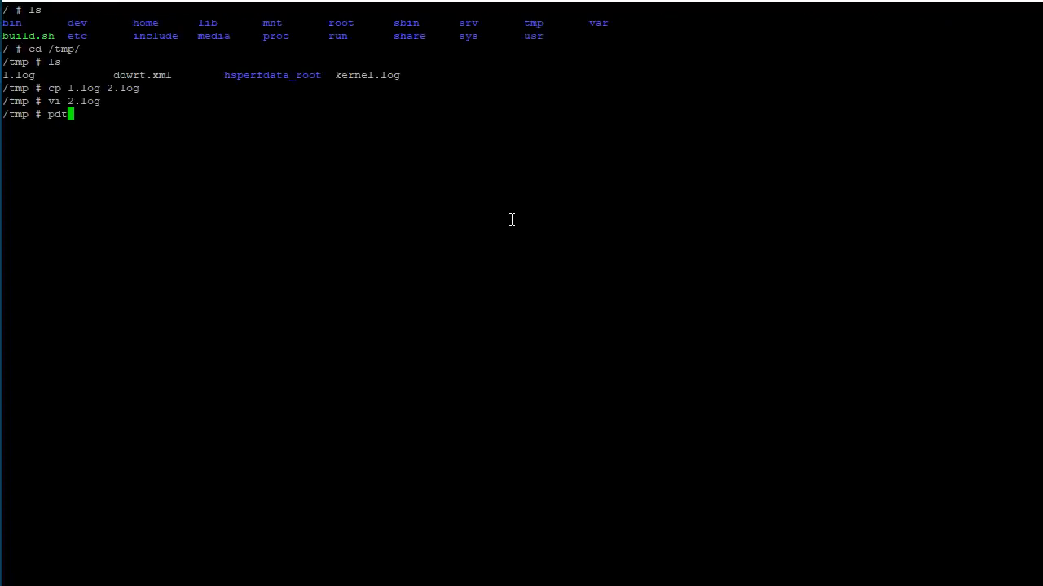
key("Tab")
type("match -f 2.log -p dd")
key("Tab")
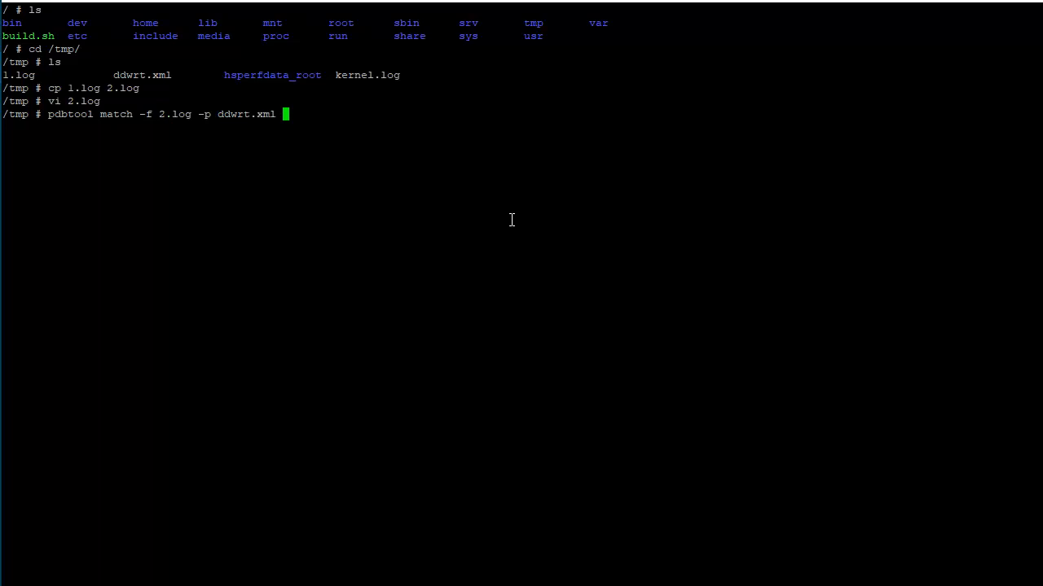
key("Return")
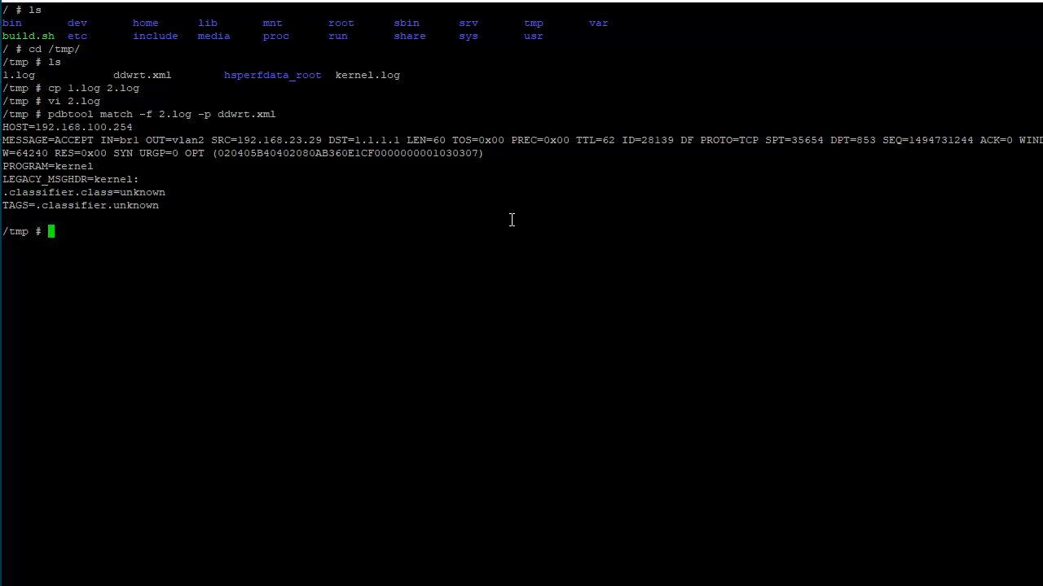
Examine the pattern line of ddwrt.xml in vi and compare its IN and OUT fields with the message in the match output
key("Down")
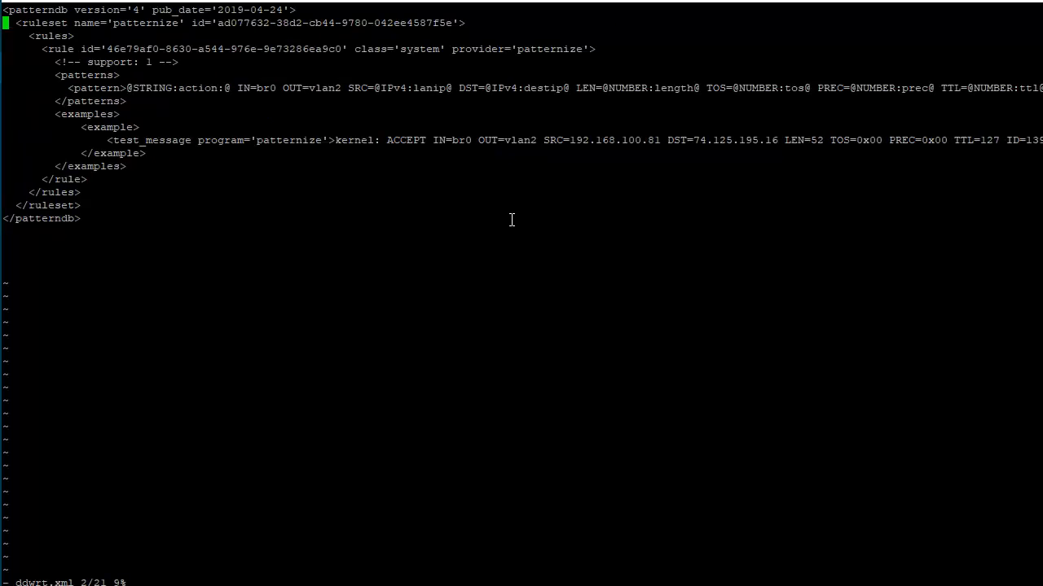
key("Down")
key("Down")
key("Down")
key("Down")
key("Down")
key("Down")
key("Up")
key("Right")
key("Right")
key("Right")
key("Right")
key("Right")
key("Right")
key("Right")
key("Right")
key("Right")
key("Right")
key("Right")
key("Right")
key("Right")
key("Right")
key("Right")
key("Right")
key("Right")
key("Right")
key("Right")
key("Right")
key("Right")
type(":q")
key("Return")
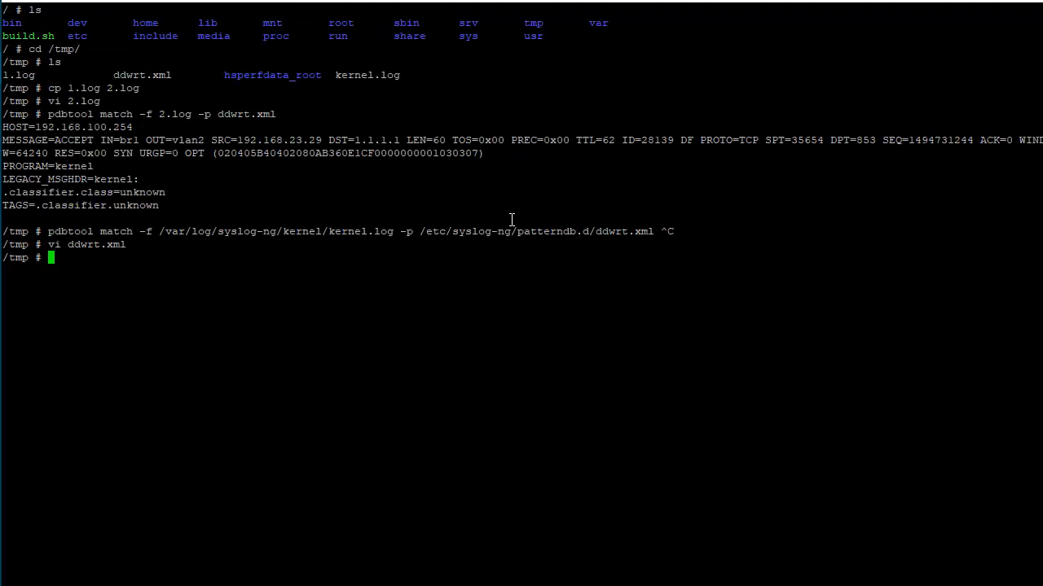
double_click(112, 139)
left_click(143, 154)
left_click_drag(155, 143, 566, 211)
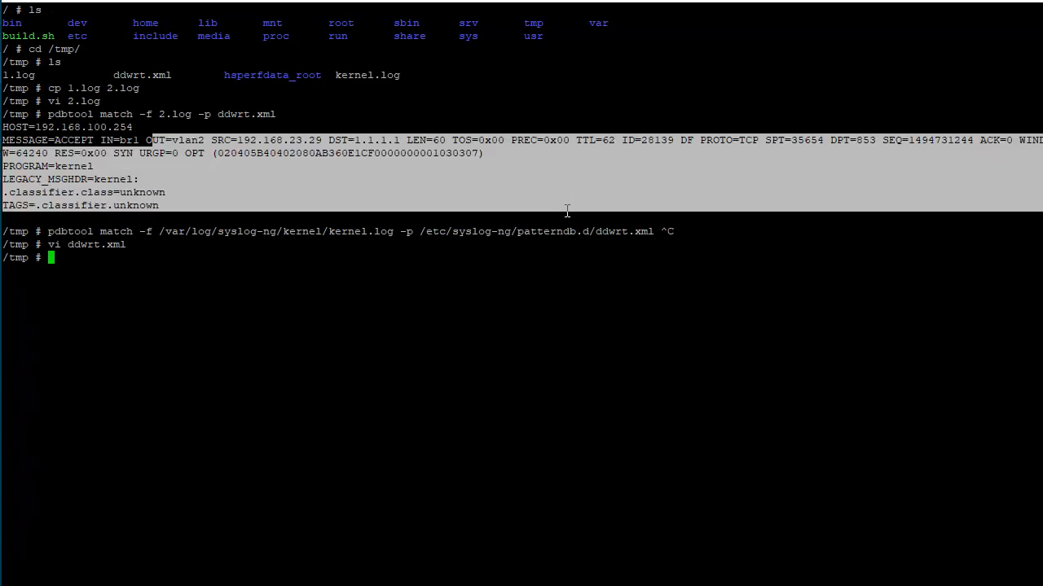
left_click(482, 197)
left_click_drag(98, 155, 466, 256)
left_click(296, 149)
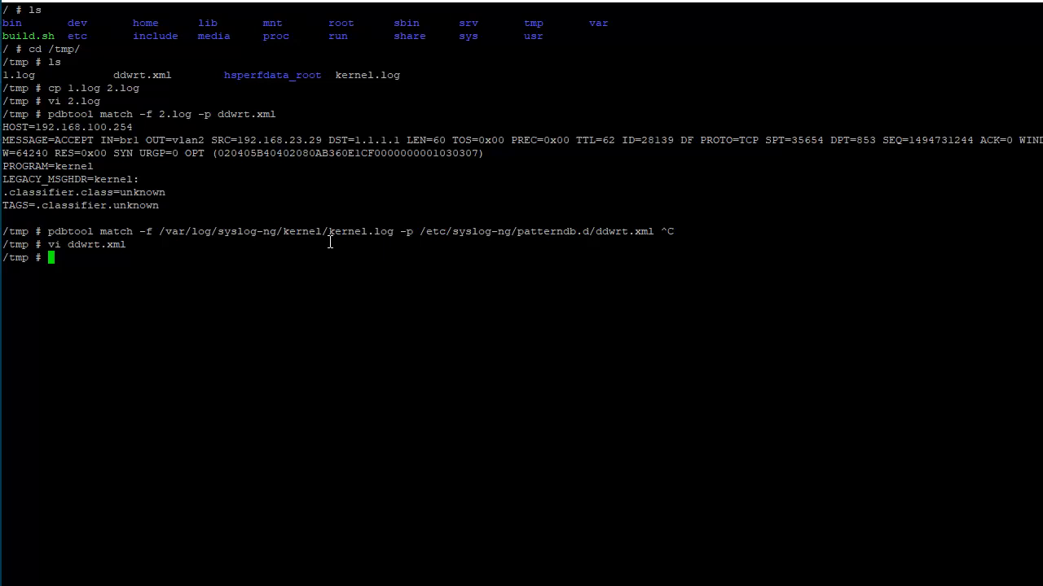
Leave the container shell and list the contents of the siem-master directory on the host
type("exit")
key("Return")
type("ls")
key("Return")
type("vi ")
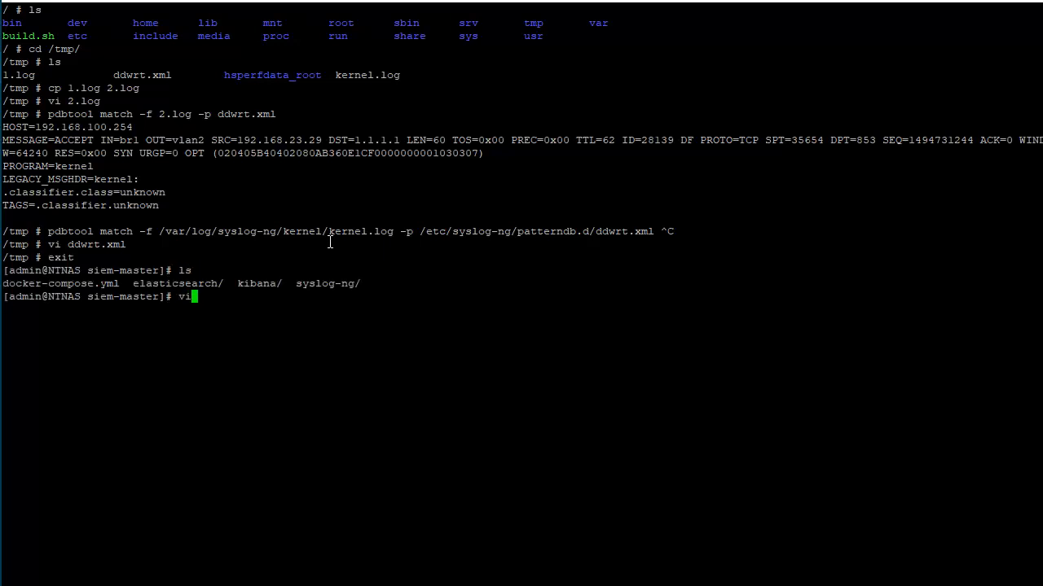
type("sy")
key("Tab")
type("pat")
Reopen an interactive /bin/sh shell in the syslog-ng container with docker exec -it, change to /tmp/ and list its files
key("Up")
key("Up")
key("Return")
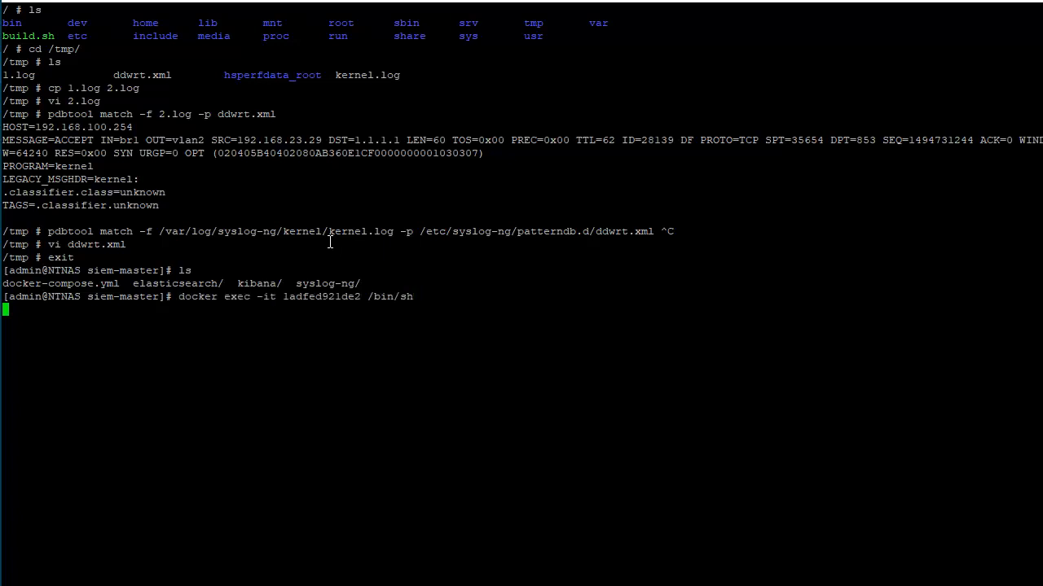
type("ls")
key("Return")
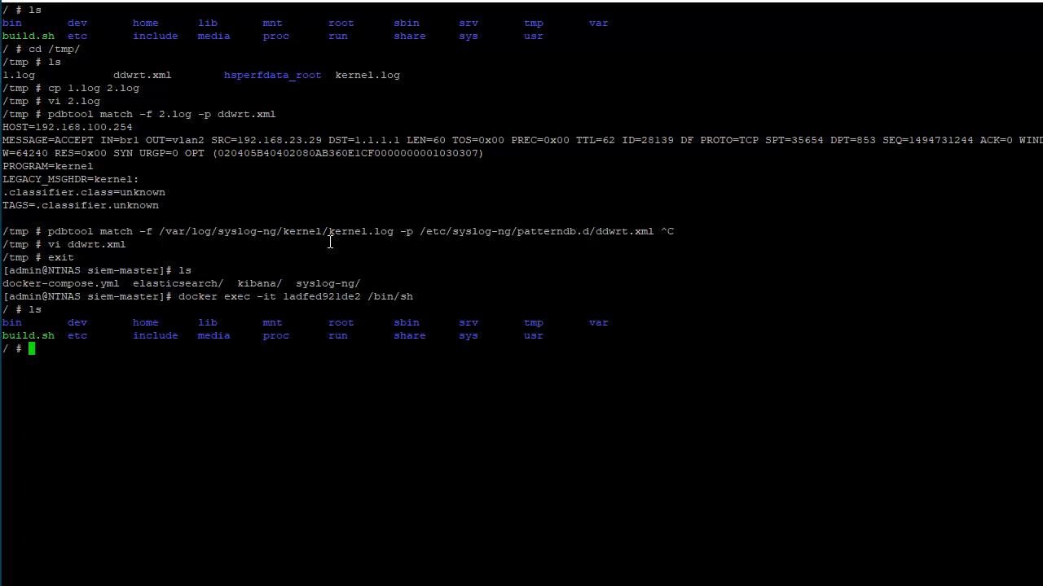
type("cd /t")
key("Tab")
key("Return")
type("ls")
key("Return")
Check the message stored in 2.log with vi, quit without saving and list the files in /tmp
type("vi 2")
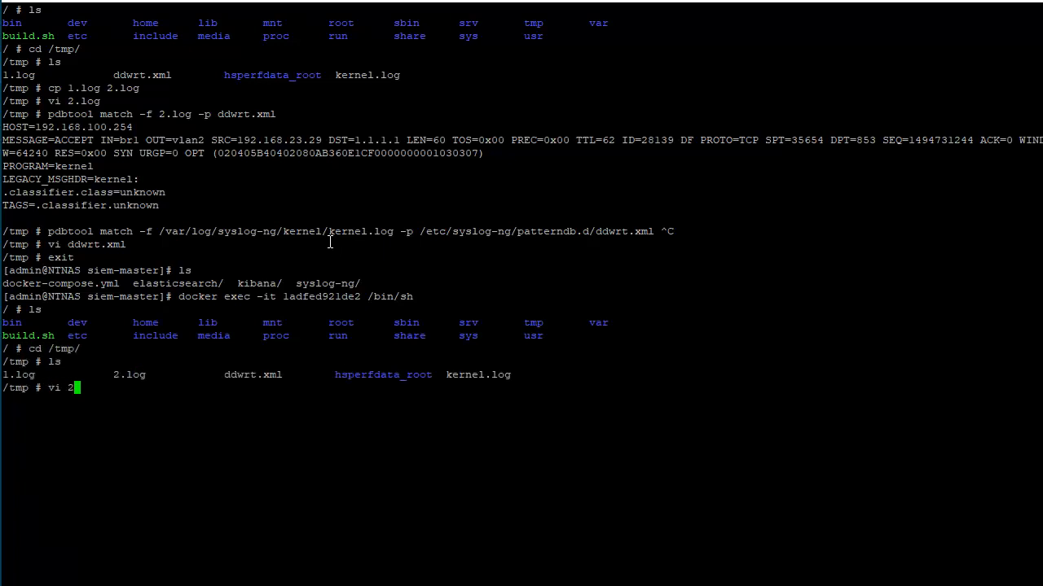
key("Tab")
key("Return")
type(":q!")
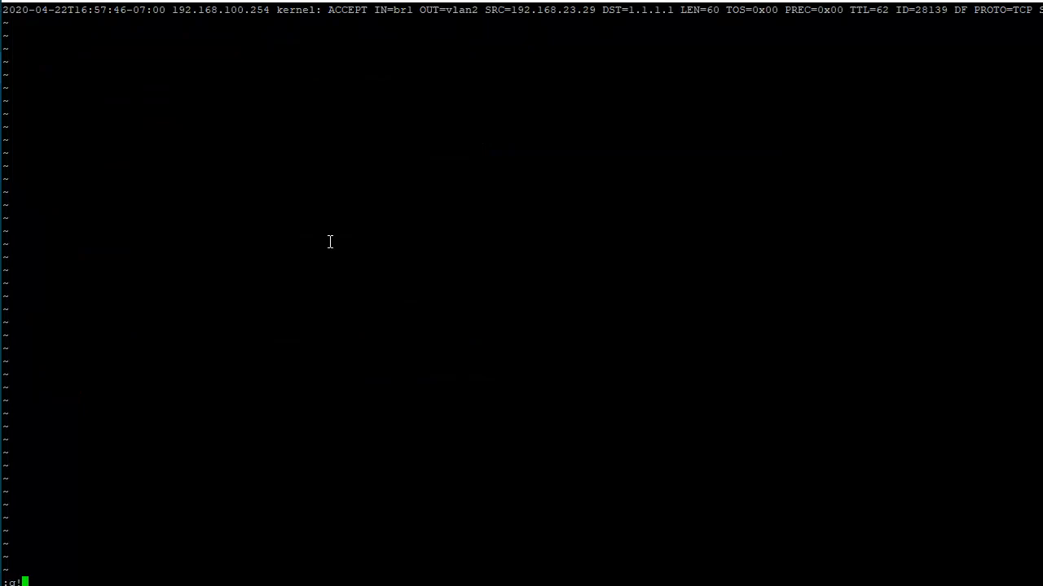
key("Return")
type("ls")
key("Return")
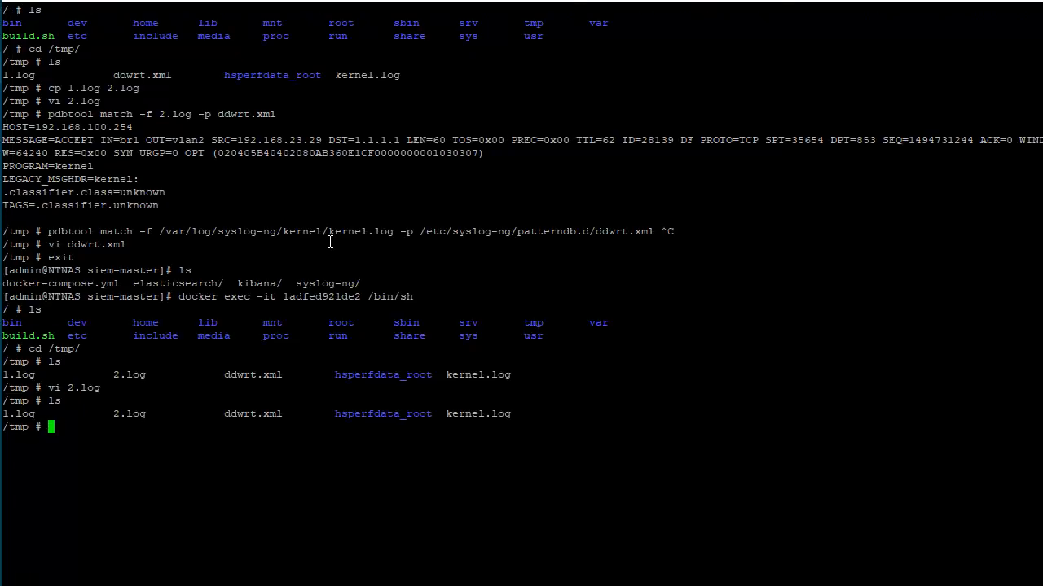
type("vi dd")
key("Tab")
key("Return")
key("Down")
key("Down")
key("Right")
key("Right")
key("Right")
key("Right")
key("Right")
key("Right")
key("Right")
key("Right")
key("Right")
key("Right")
key("Right")
key("Right")
key("Right")
key("Right")
key("Right")
key("Right")
key("Right")
key("Right")
key("Right")
key("Right")
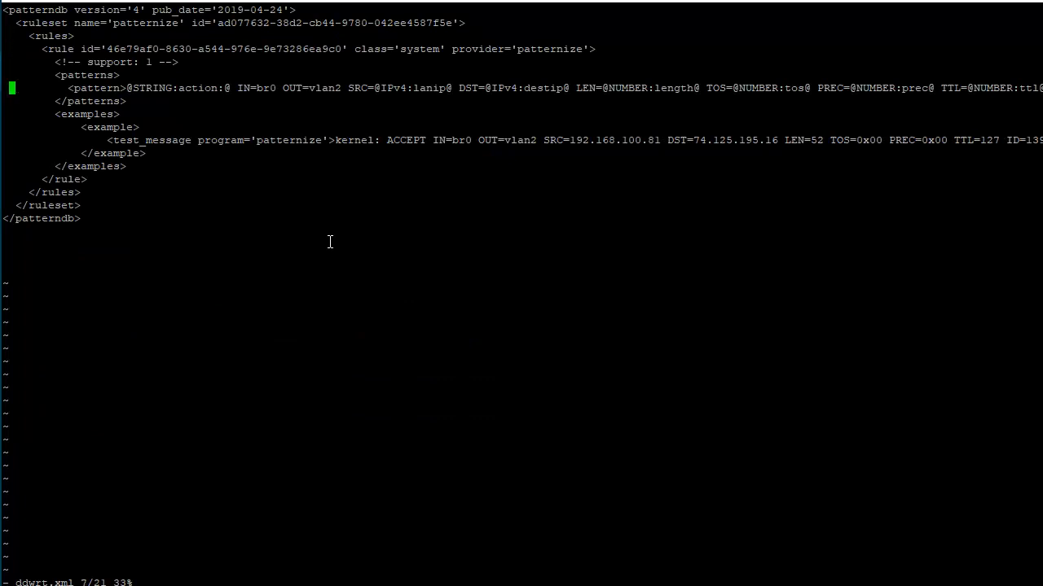
key("Right")
key("Right")
key("Right")
key("Right")
key("Right")
key("Right")
key("Right")
key("Right")
key("Right")
key("Right")
key("Right")
key("Right")
key("Right")
key("a")
key("BackSpace")
key("BackSpace")
key("BackSpace")
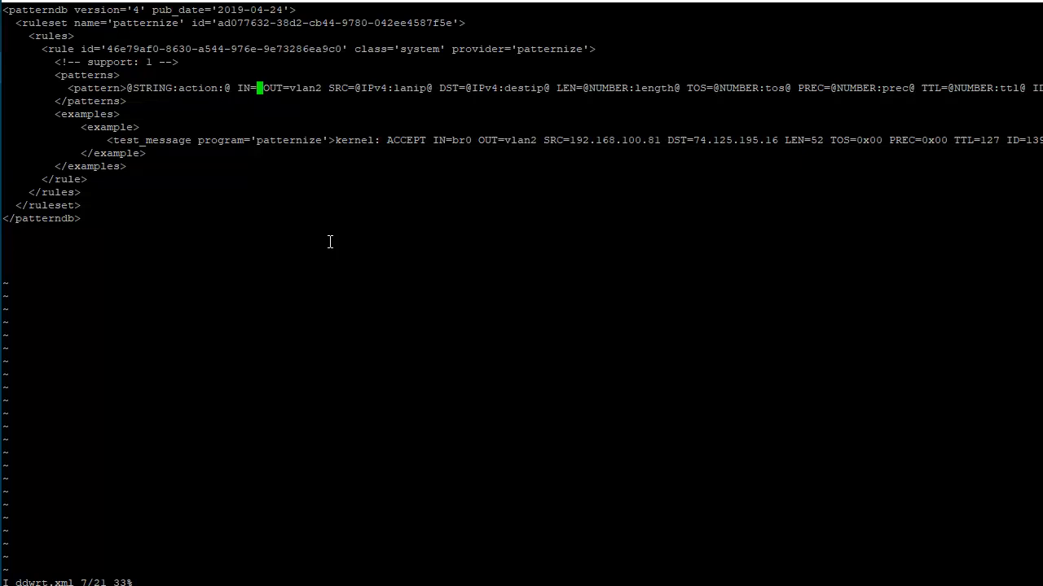
type("@STRING")
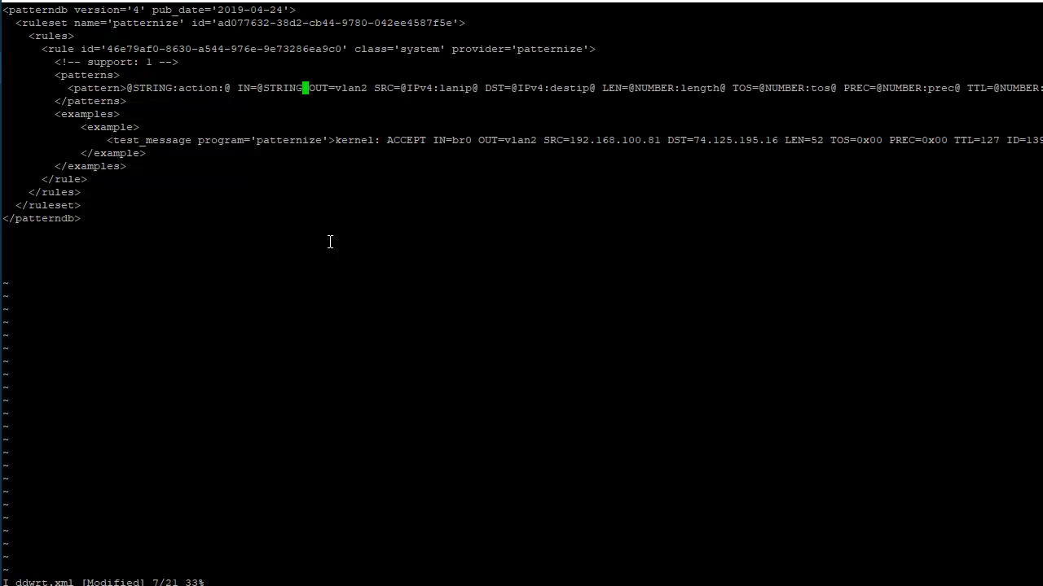
type(":interface@")
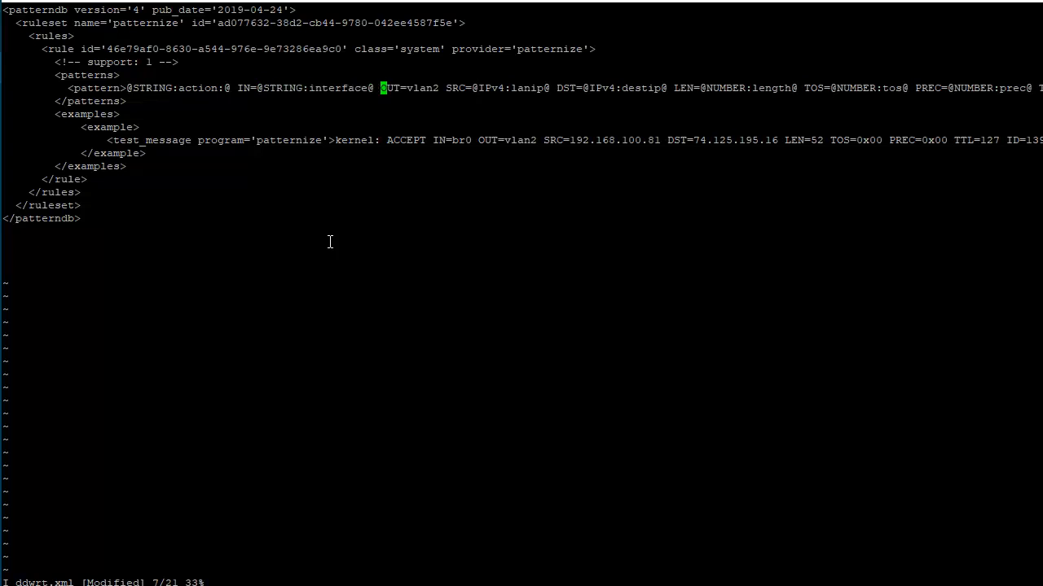
key("Escape")
key("Left")
key("Left")
key("Left")
key("Left")
key("Left")
key("Left")
key("Left")
key("Left")
key("Left")
type("iin_")
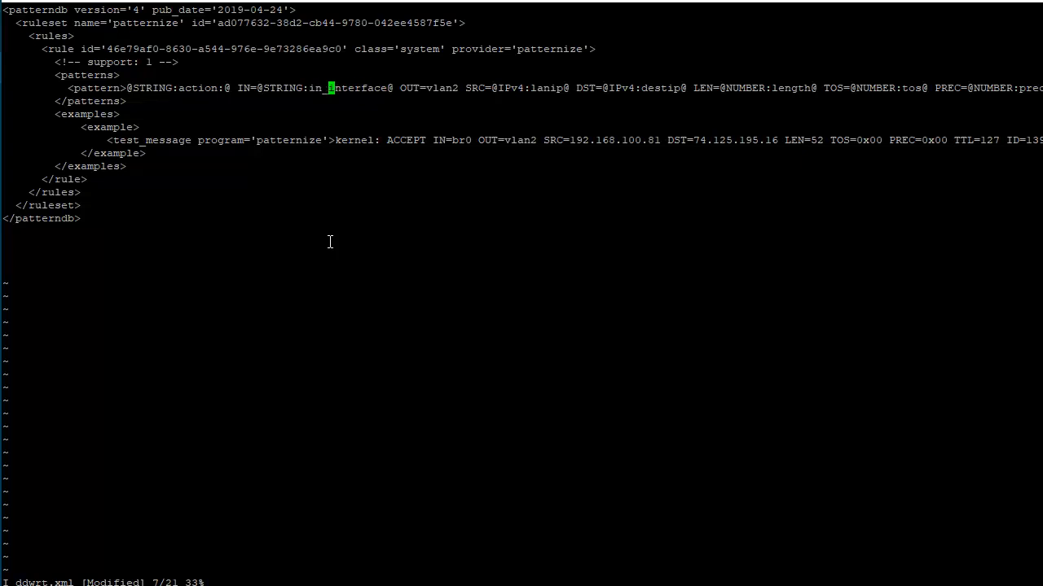
Replace the fixed vlan2 value of the pattern's OUT field with out_interface
key("Right")
key("Right")
key("Right")
key("Right")
key("Right")
key("Right")
key("Right")
key("Right")
key("Right")
key("Right")
key("Right")
key("Right")
key("Right")
key("Right")
key("Right")
key("Right")
key("Right")
key("Right")
key("Right")
key("Right")
key("BackSpace")
key("BackSpace")
key("BackSpace")
key("BackSpace")
key("BackSpace")
type("out_int")
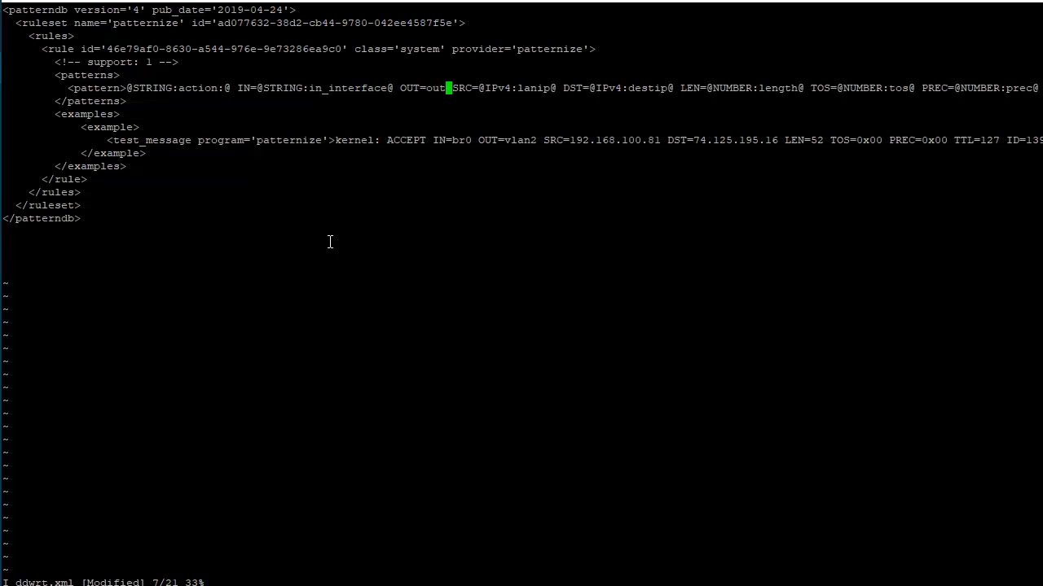
type("erface")
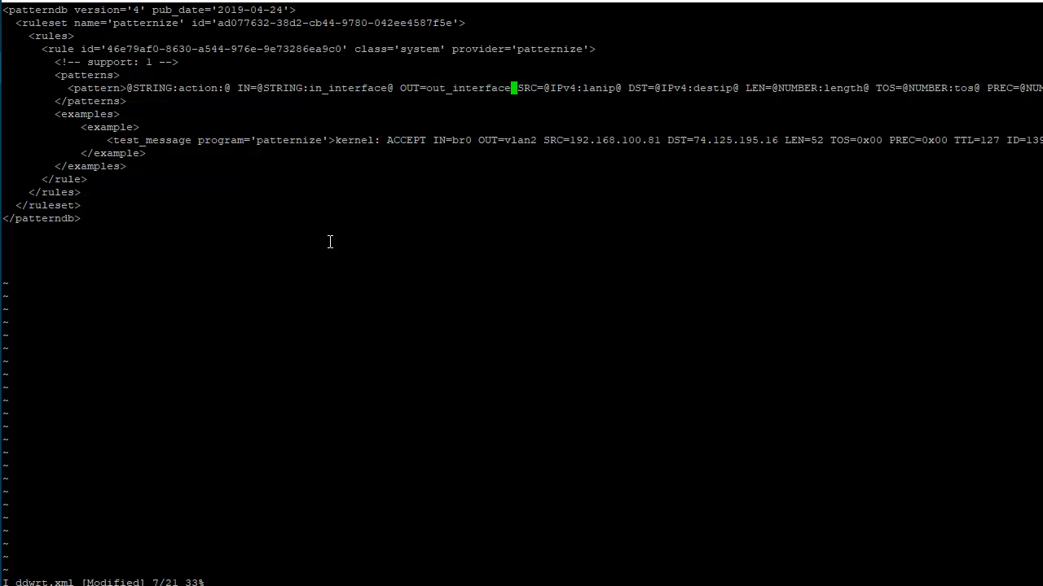
key("Left")
key("Left")
key("Left")
key("Left")
key("Left")
key("Left")
key("Left")
key("Left")
key("Left")
key("Left")
key("Left")
key("Left")
key("Left")
type("@STRING:")
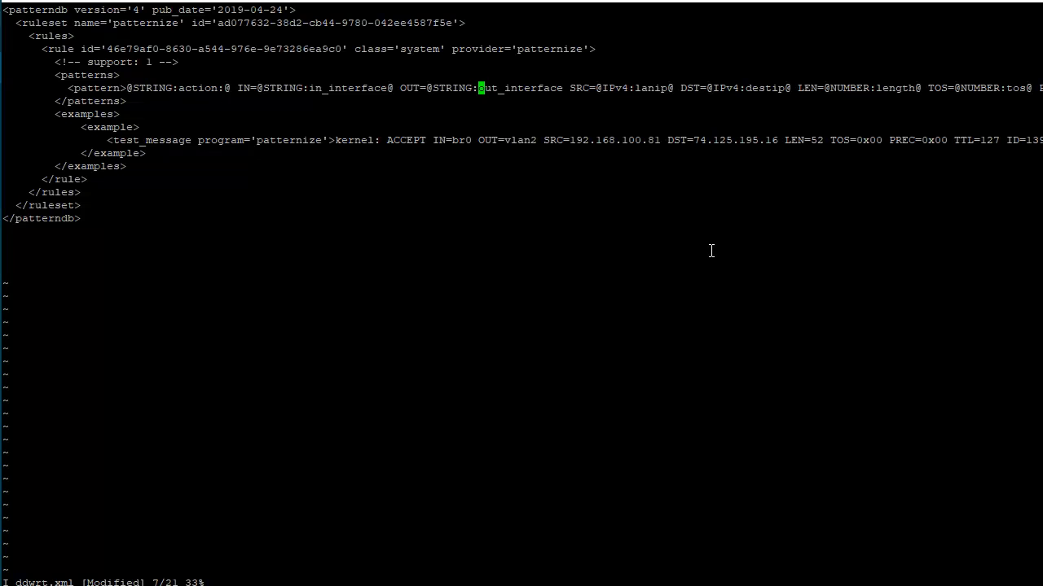
key("Right")
key("Right")
key("Right")
key("Right")
key("Right")
key("Right")
key("Right")
key("Right")
key("Right")
key("Right")
key("Right")
key("Right")
type("ace:@")
key("Escape")
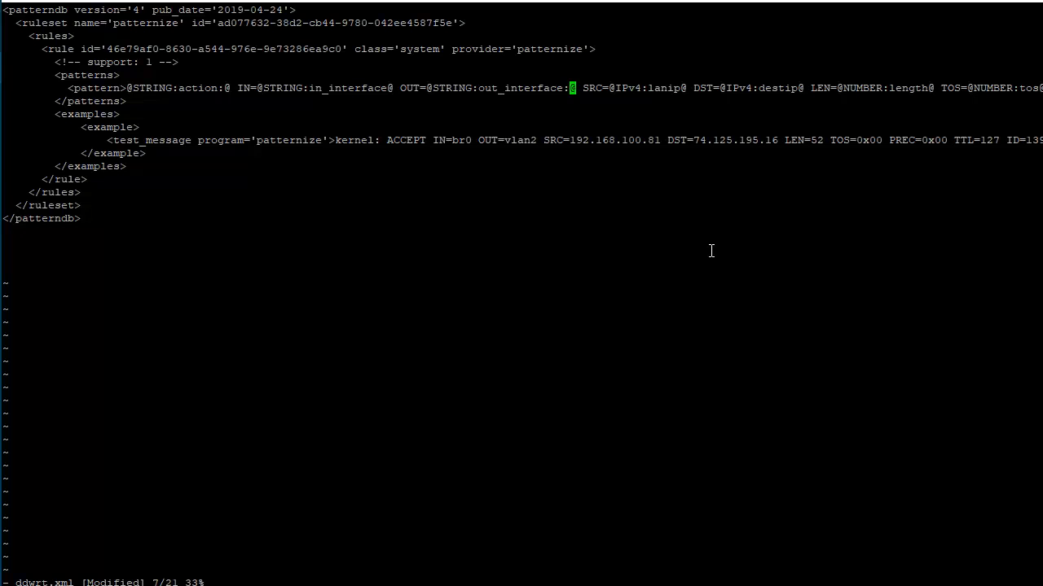
key("Right")
key("Right")
key("Right")
key("Right")
key("Right")
key("Right")
key("Right")
key("Right")
key("Right")
key("Right")
key("Right")
key("Right")
key("Right")
key("Right")
key("Right")
key("Right")
key("Right")
key("Right")
key("Right")
key("Right")
key("Right")
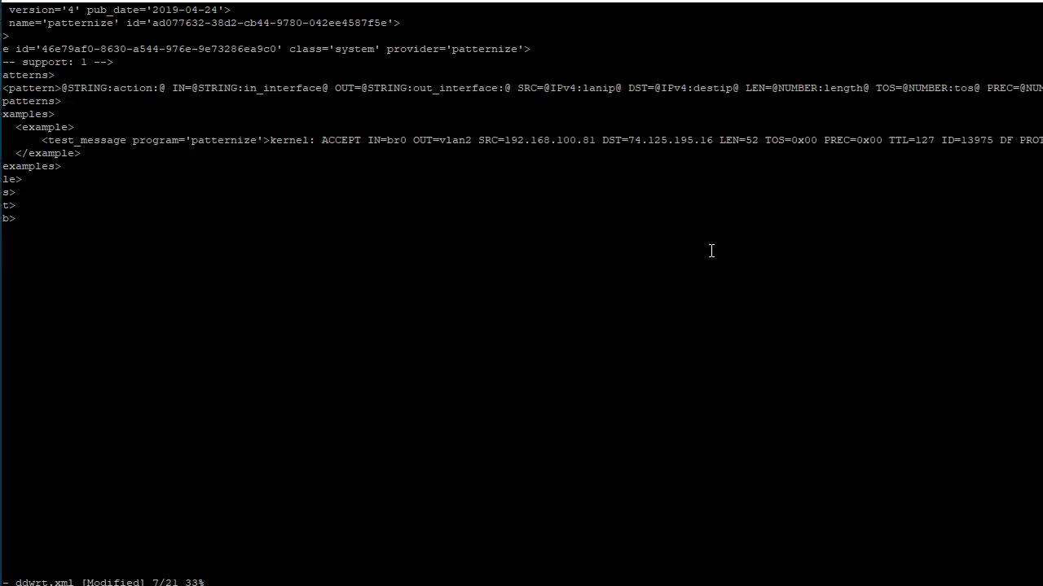
key("Right")
key("Right")
key("Right")
key("Right")
key("Right")
key("Right")
key("Right")
key("Right")
key("Right")
key("Right")
key("Right")
key("Right")
key("Right")
key("Right")
key("Right")
key("Right")
key("Right")
key("Right")
key("Right")
key("Right")
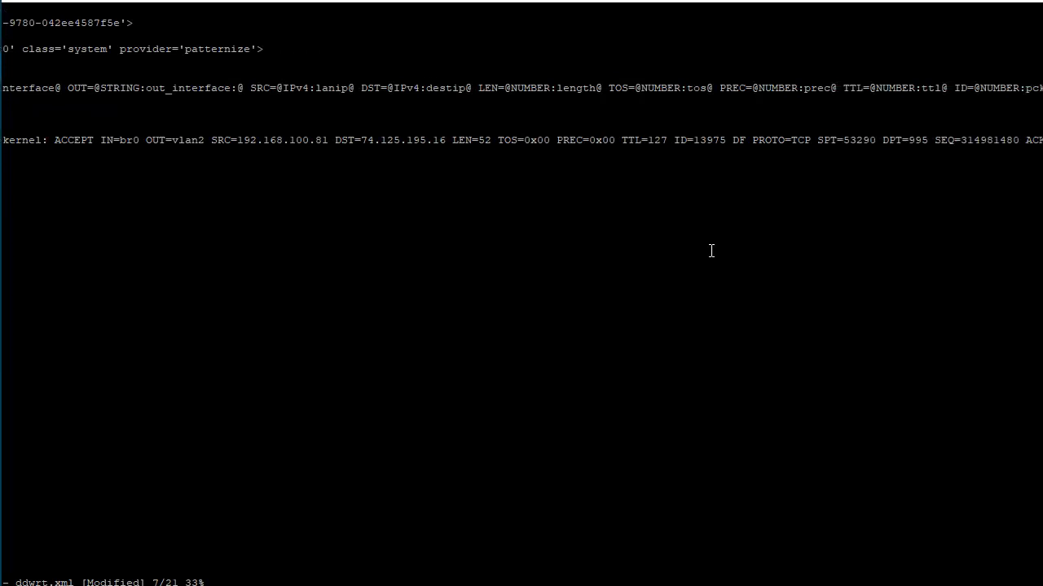
key("Right")
key("Right")
key("Right")
key("Right")
key("Right")
key("Right")
key("Right")
key("Right")
key("Right")
key("Right")
key("Right")
key("Right")
key("Right")
key("Right")
key("Right")
key("Right")
key("Right")
key("Right")
key("Right")
key("Right")
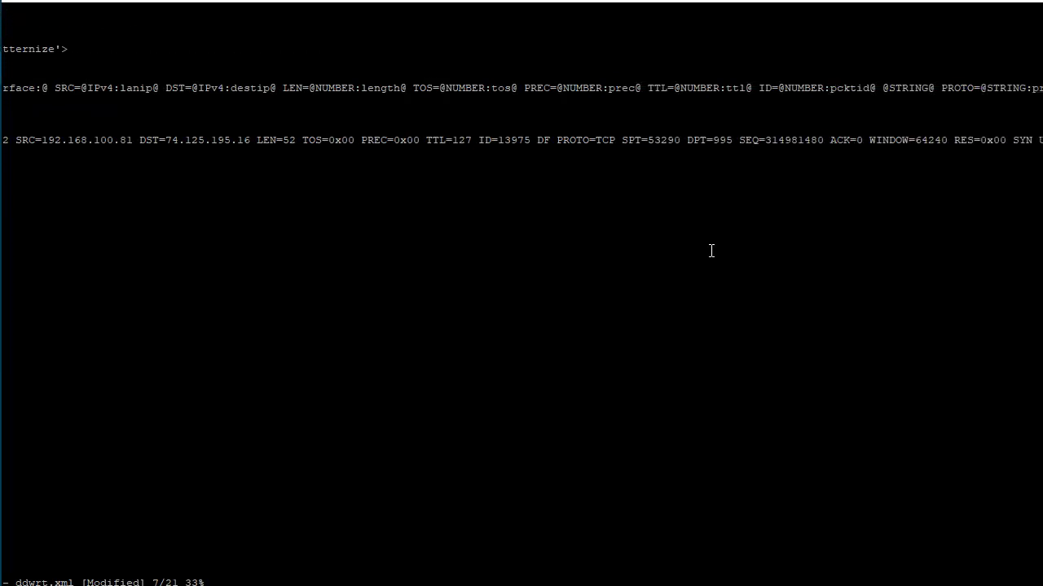
key("Right")
key("Right")
key("Right")
key("Right")
key("Right")
key("Right")
key("Right")
key("Right")
key("Right")
key("Right")
key("Right")
key("Right")
key("Right")
key("Right")
key("Right")
key("Right")
key("Right")
key("Right")
key("Right")
key("Right")
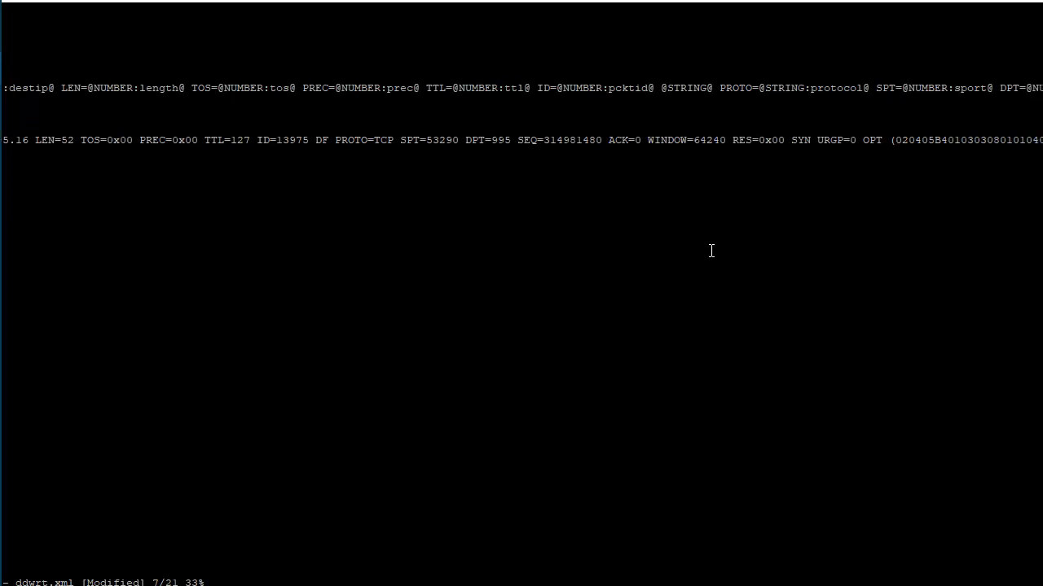
key("Right")
key("Right")
key("Right")
key("Right")
key("Right")
key("Right")
key("Right")
key("Right")
key("Right")
key("Right")
key("Right")
key("Right")
key("Right")
key("Right")
key("Right")
key("Right")
key("Right")
key("Right")
key("Right")
key("Right")
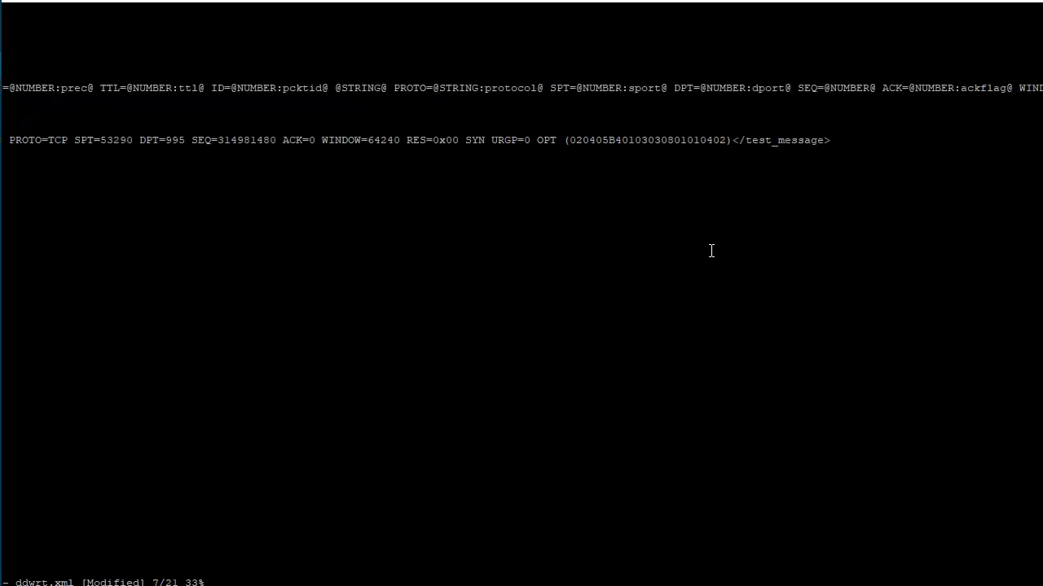
key("Right")
key("Right")
key("Right")
key("Right")
key("Right")
key("Right")
key("Right")
key("Right")
key("Right")
key("Right")
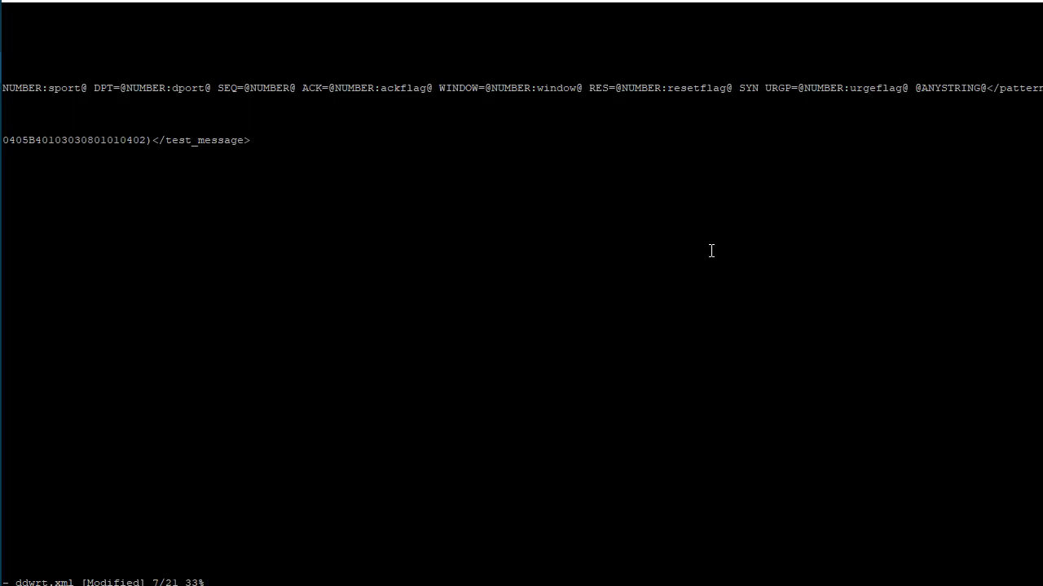
Save ddwrt.xml, quit vi and clear the terminal
type(":x")
key("Return")
type("clear")
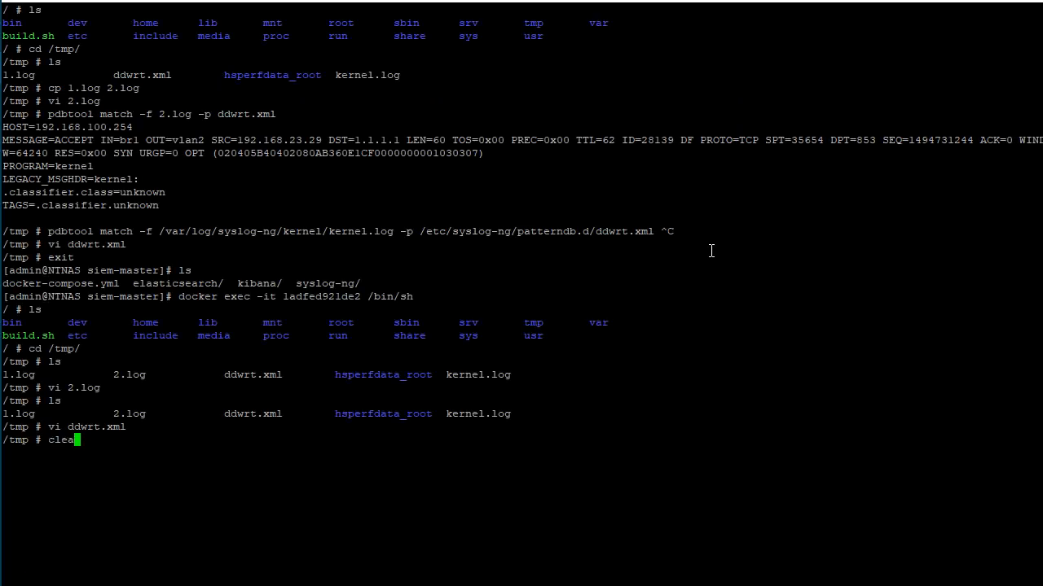
key("Return")
type("ls")
key("BackSpace")
key("BackSpace")
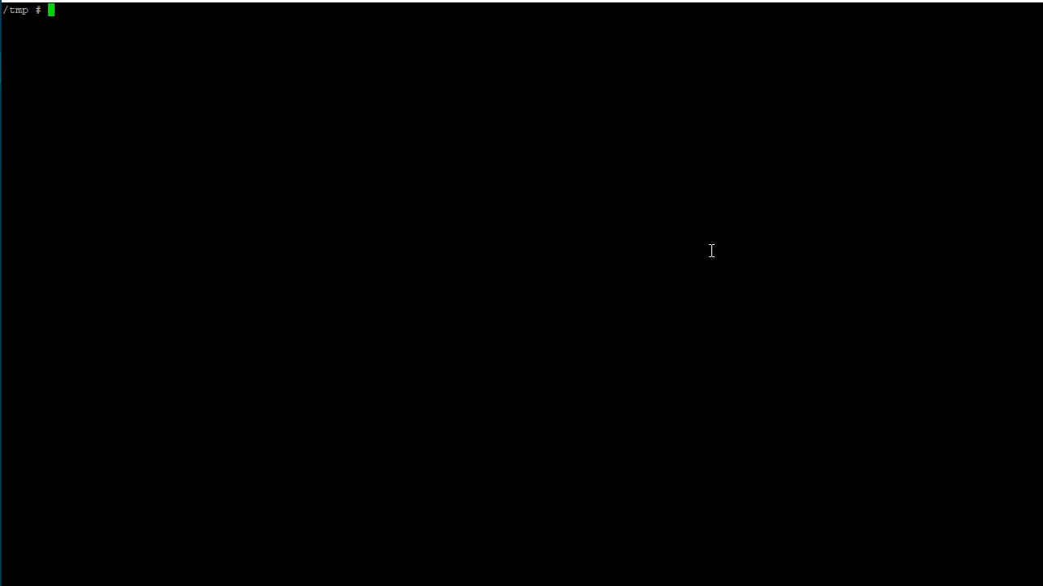
Rerun pdbtool match on 2.log with the edited ddwrt.xml pattern database
key("Up")
key("Up")
key("Up")
key("Up")
key("Up")
key("Up")
key("Up")
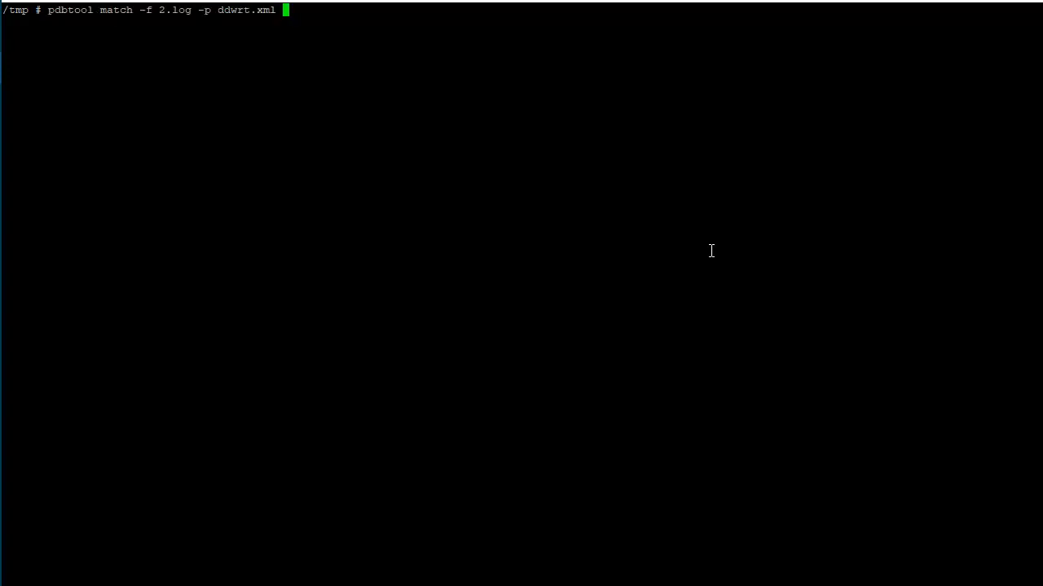
key("Return")
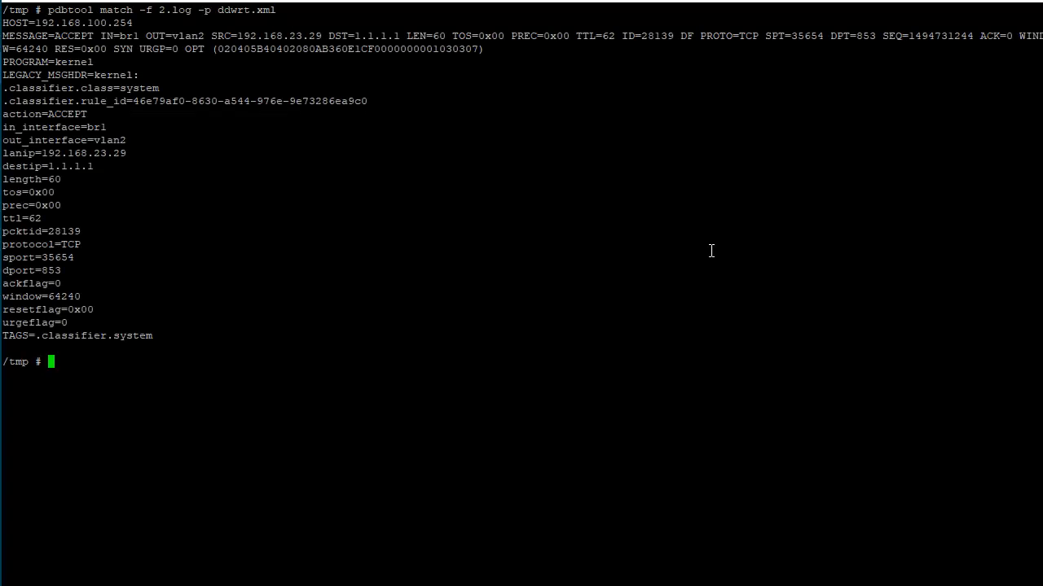
Clear the terminal and list the files in /tmp
type("clear")
key("Return")
type("ls")
key("Return")
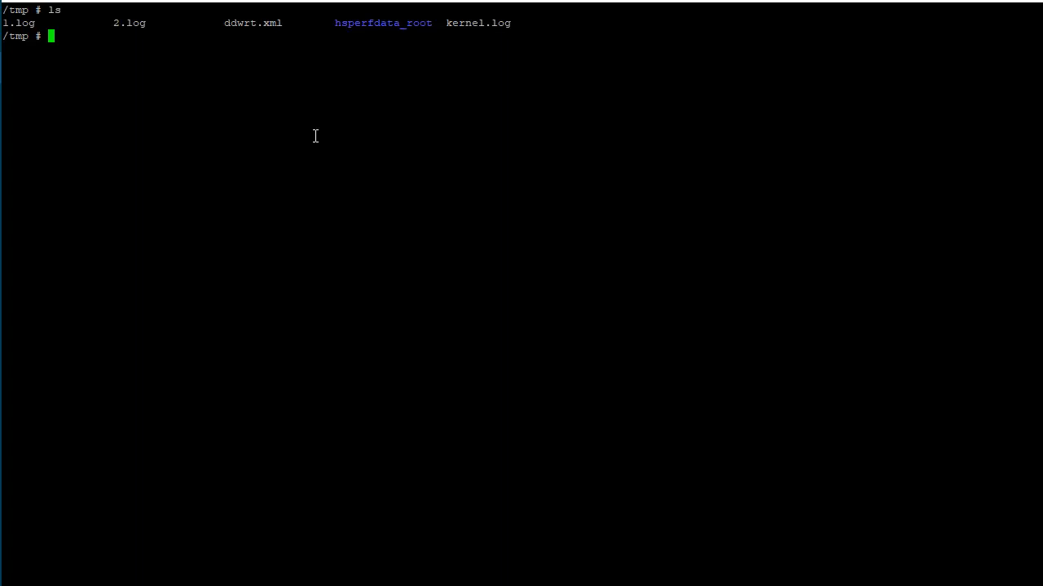
Copy ddwrt.xml from /tmp over the existing /etc/syslog-ng/patterndb.d/ddwrt.xml
type("cp ddwr")
key("Tab")
type("/etc/sys")
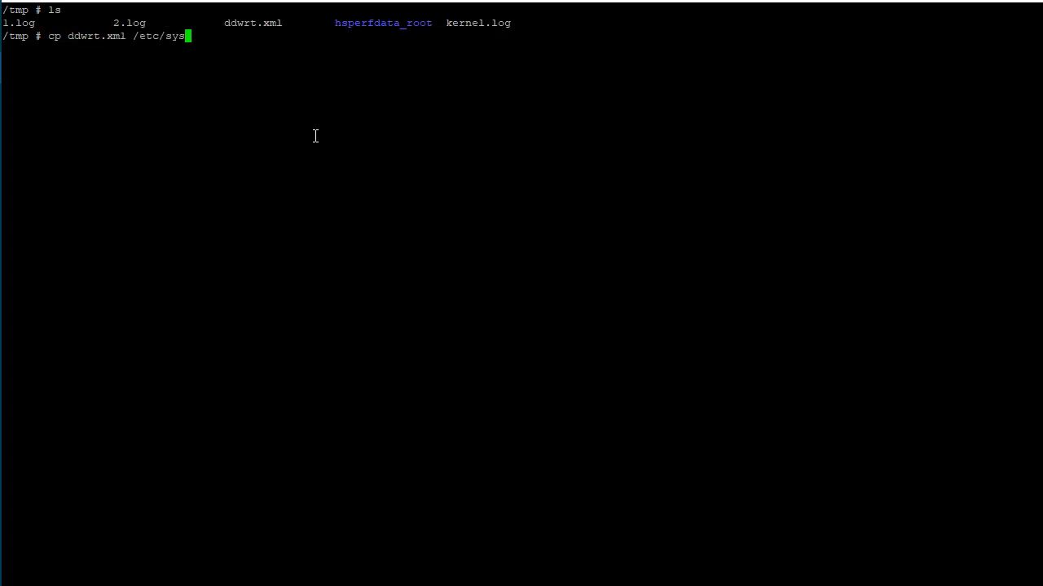
key("Tab")
type("dd")
key("BackSpace")
key("BackSpace")
type("patt")
key("Tab")
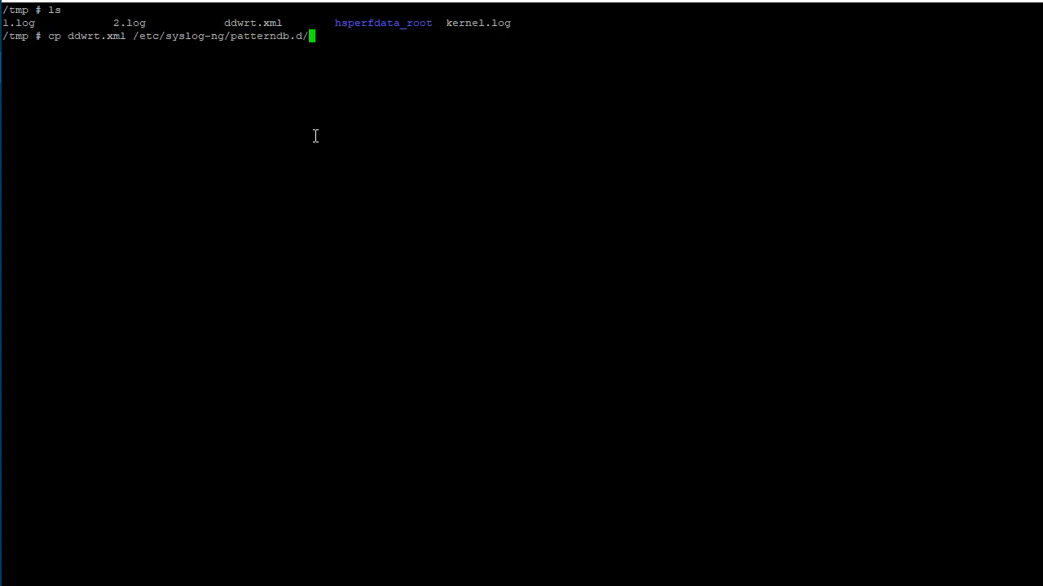
type("dd")
key("Tab")
key("Return")
Print ddwrt.xml and copy the whole patterndb XML from the terminal output
type("cat dd")
key("Tab")
key("Return")
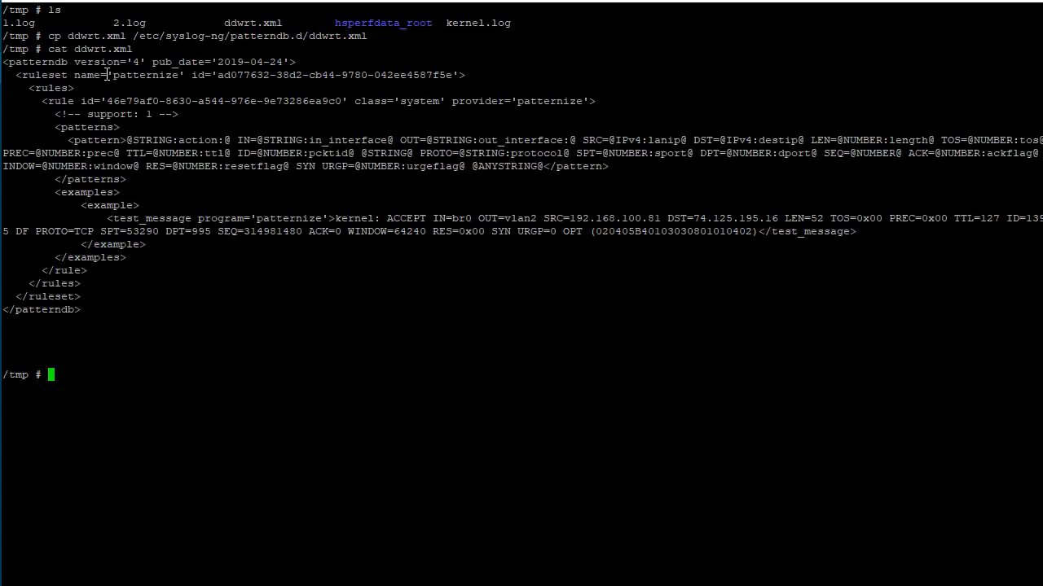
left_click_drag(6, 61, 108, 313)
left_click(207, 371)
Reload syslog-ng by sending it a HUP signal with killall
type("killall -HUP syslog-ng")
key("Return")
Follow /var/log/syslog-ng/syslog-ng/syslog-ng.log to check the reload, ending with a cleared terminal
type("exi")
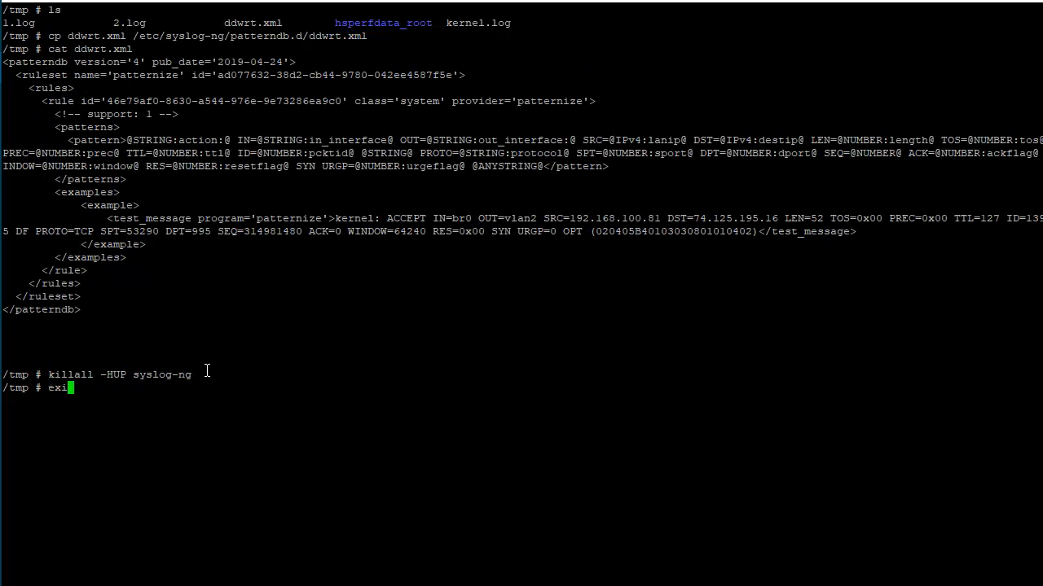
type("t")
key("BackSpace")
key("BackSpace")
key("BackSpace")
key("BackSpace")
type("tail -f /var/log/syslog-ng/syslog-ng/")
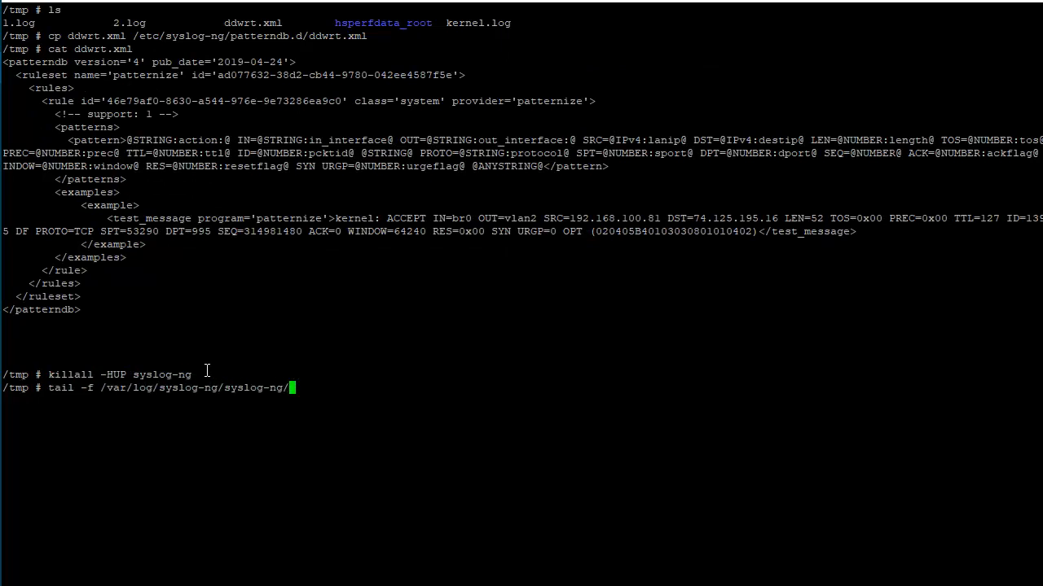
type(".log")
key("Return")
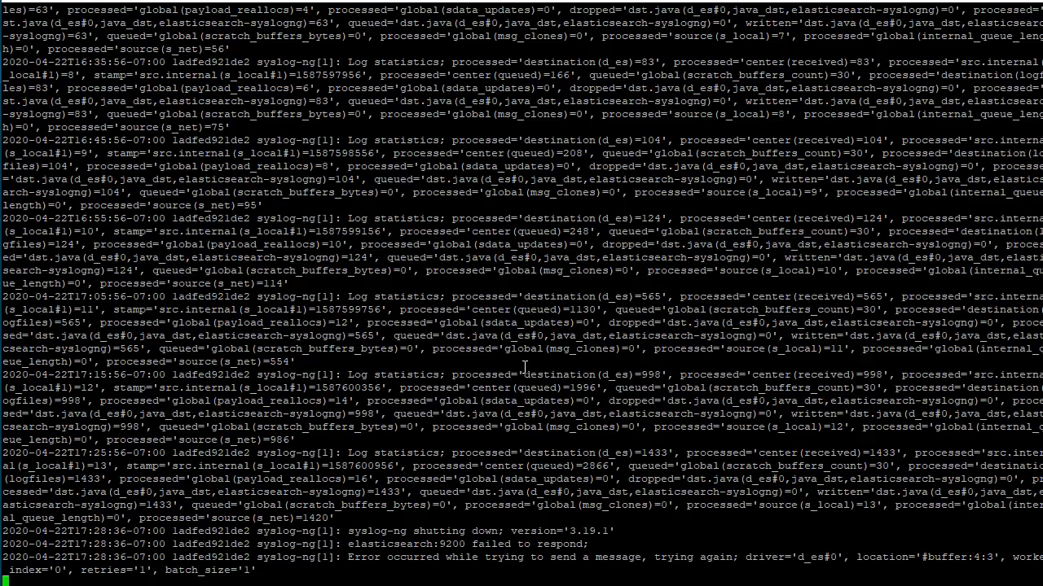
key("ctrl+c")
key("ctrl+l")
Send HUP to syslog-ng again and follow syslog-ng.log in the same command line, stopping after checking the output
key("Up")
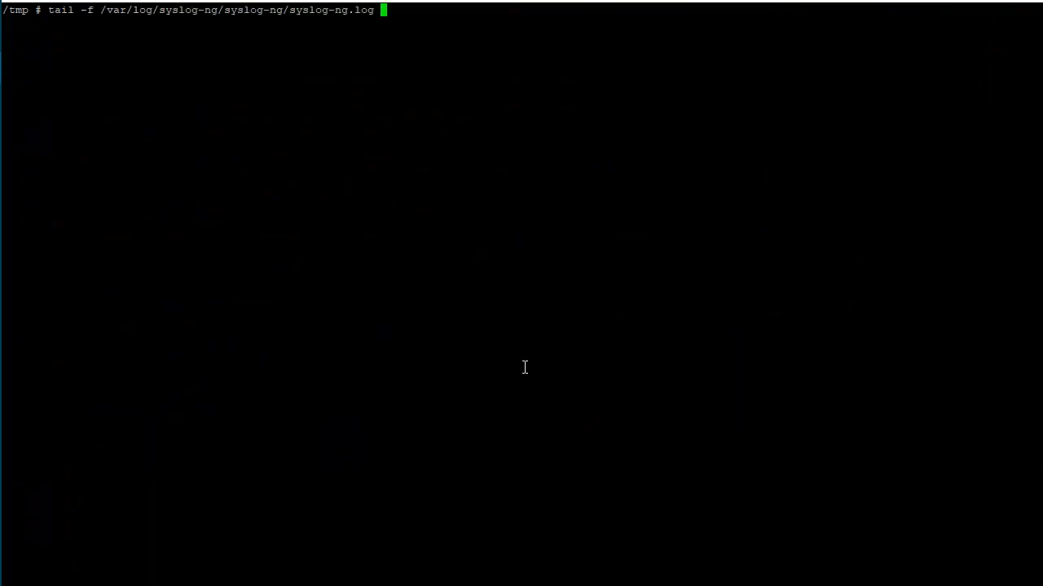
key("ctrl+a")
type("killall -")
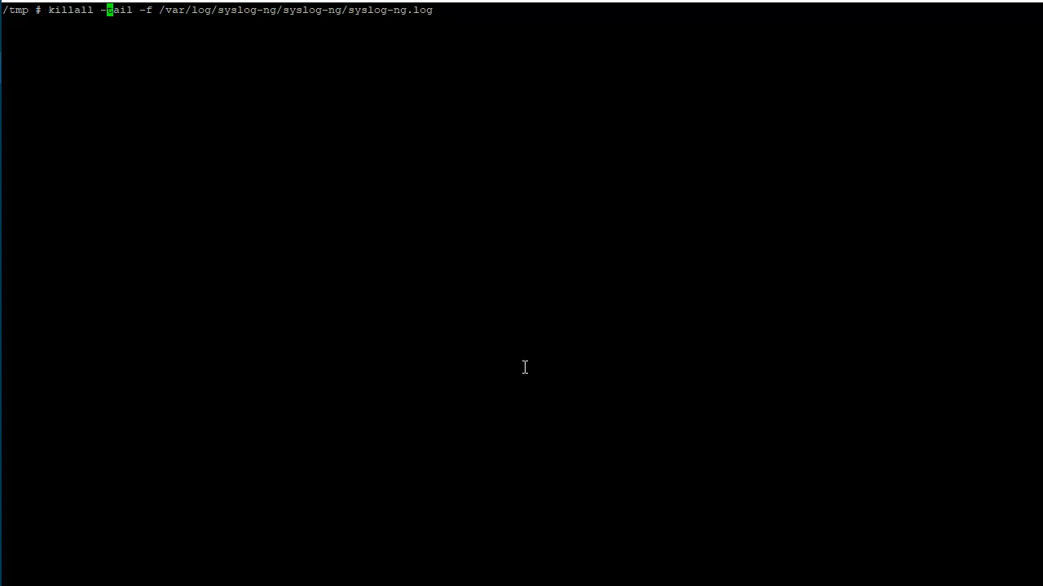
type("HUP syslog-ng")
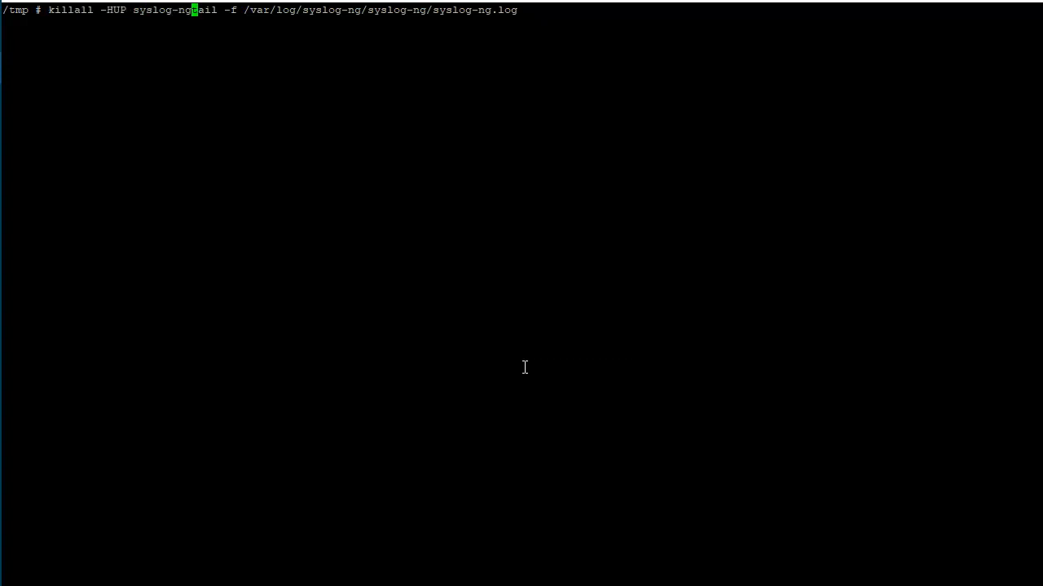
type(";")
key("Return")
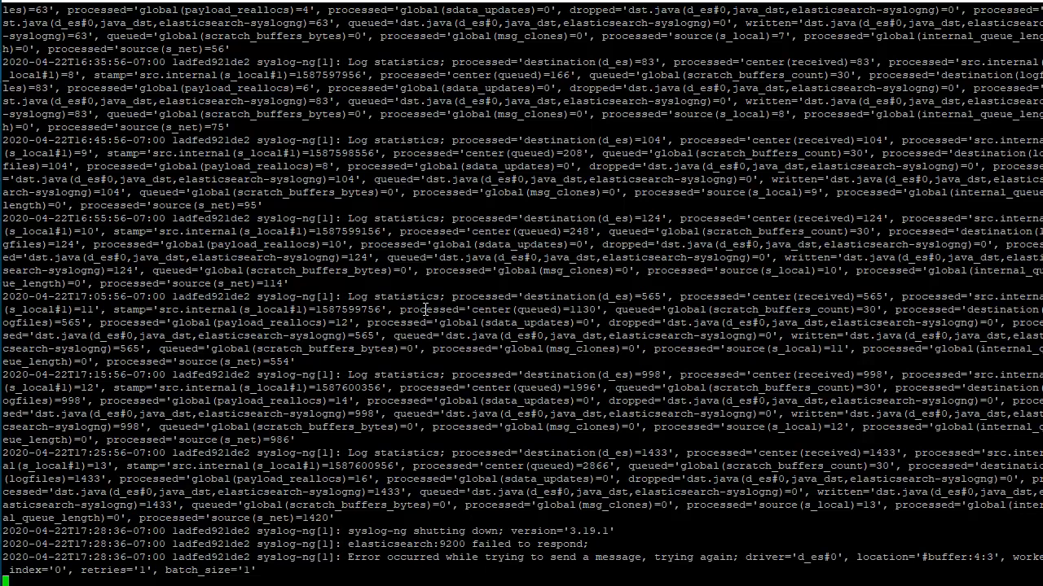
key("ctrl+c")
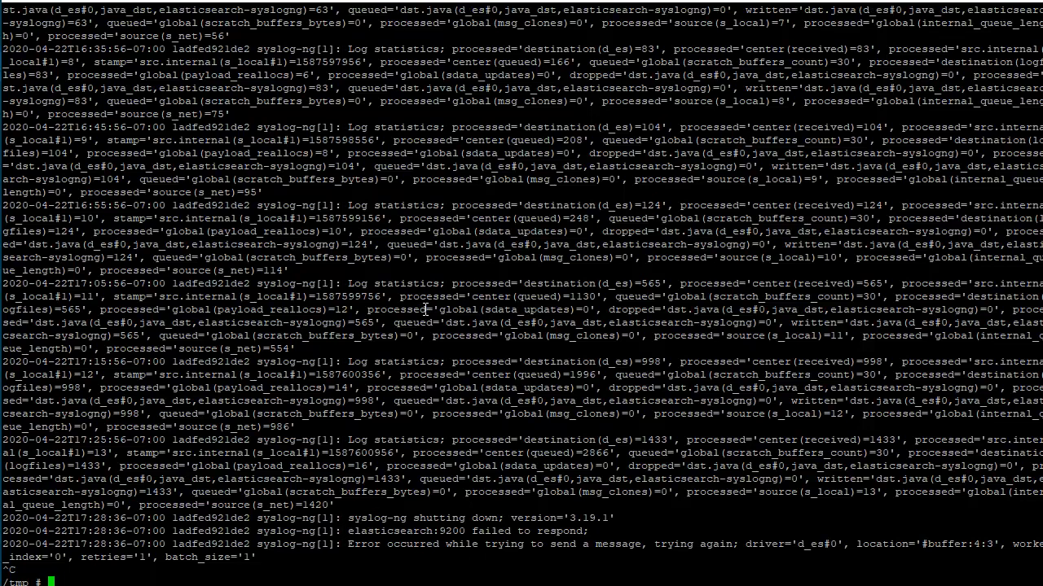
Check the system date against the log timestamps and clear the terminal
type("date")
key("Return")
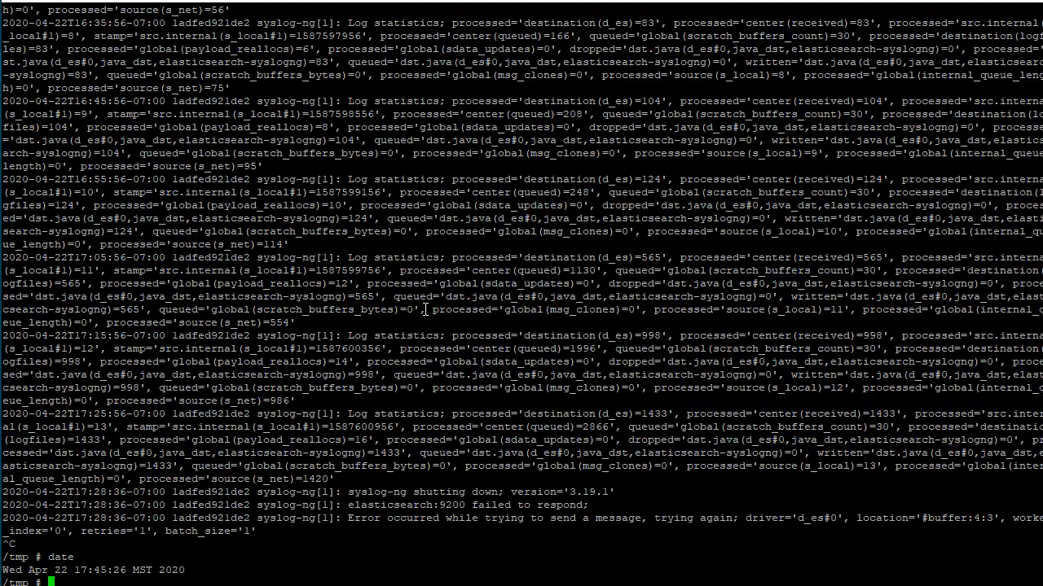
type("clear")
key("Return")
Check the syslog-ng configuration with the --syntax-only option
type("syslog")
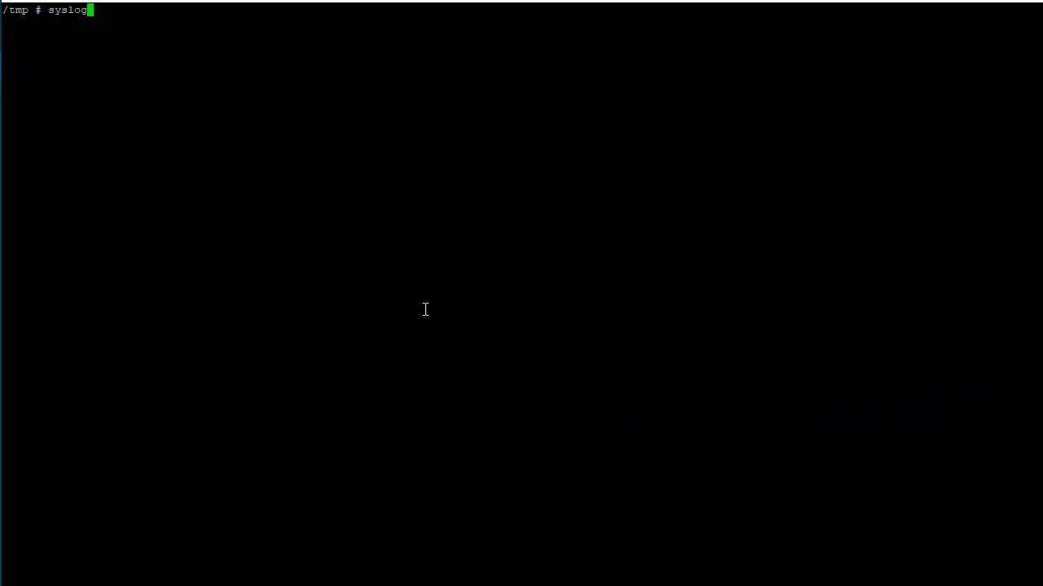
type("-ng --syntax-only")
key("Return")
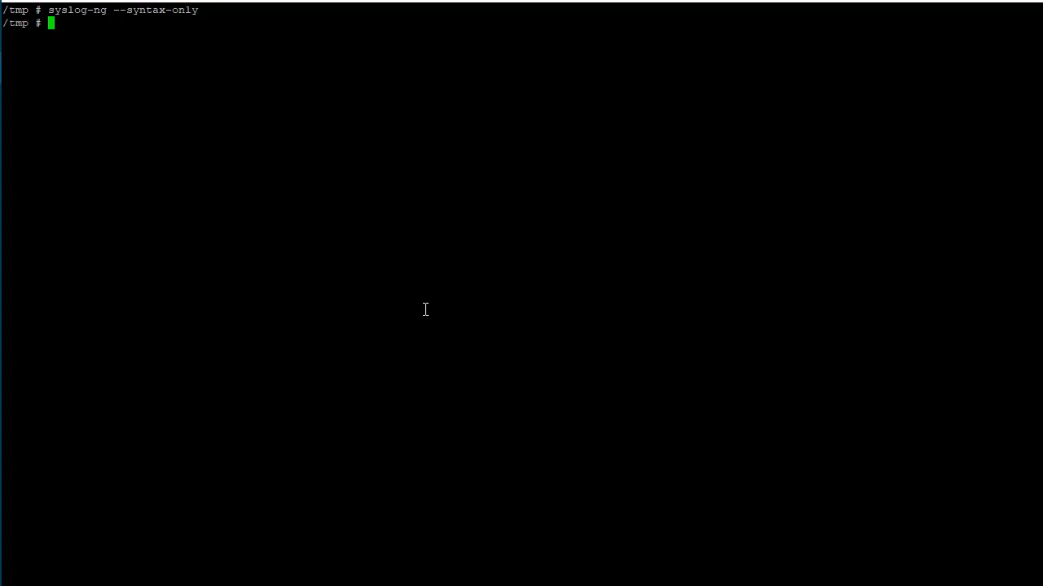
Reload the syslog-ng configuration with syslog-ng-ctl reload
type("syslog-ng-")
key("Tab")
type("reload")
key("Return")
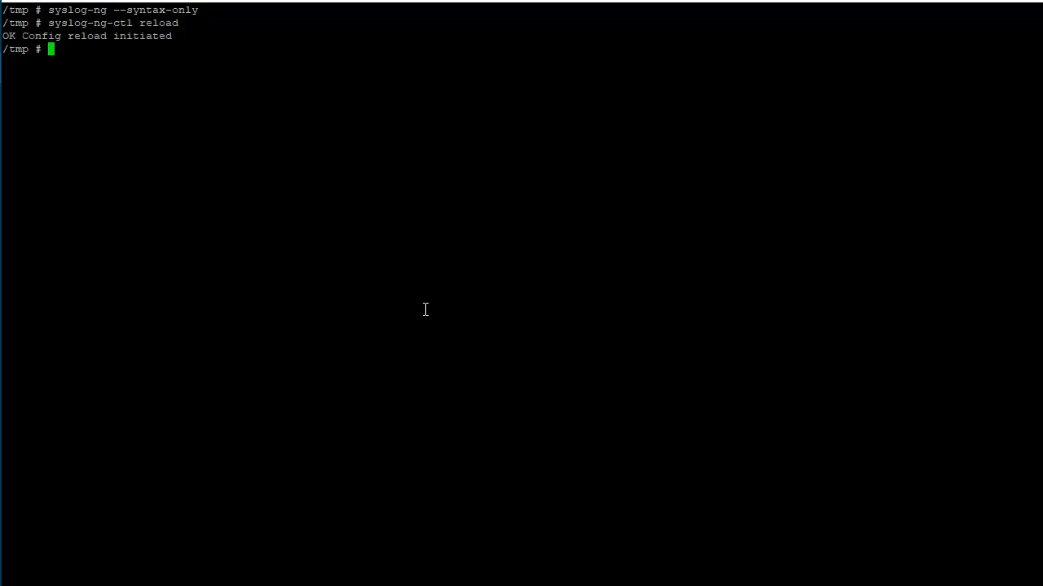
key("Up")
key("Up")
key("Up")
key("Up")
key("Up")
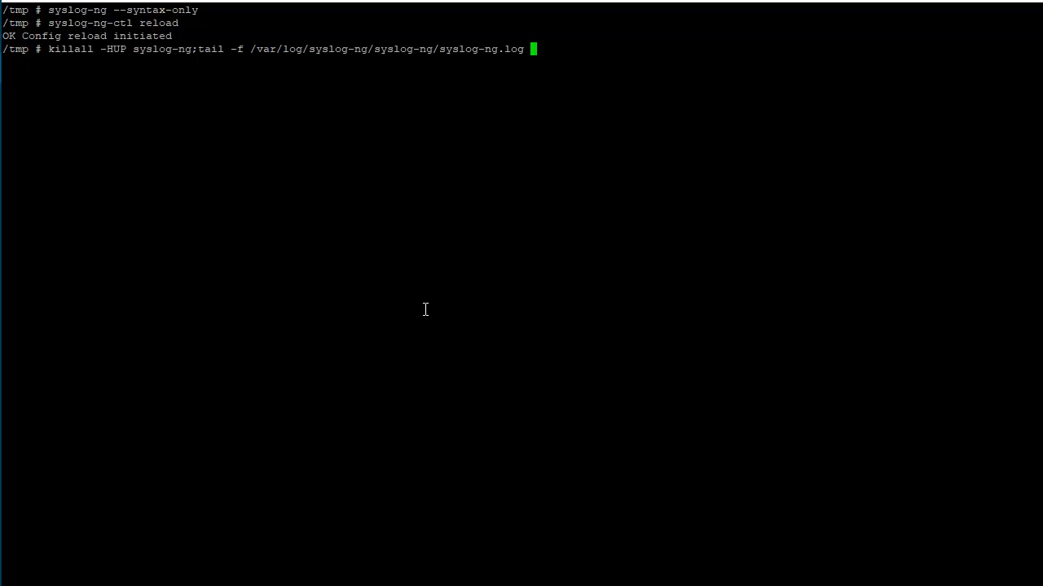
key("ctrl+c")
Exit the container shell and list the files in the host's siem-master directory
type("sl")
key("BackSpace")
key("BackSpace")
type("exit")
key("Return")
type("ls")
key("Return")
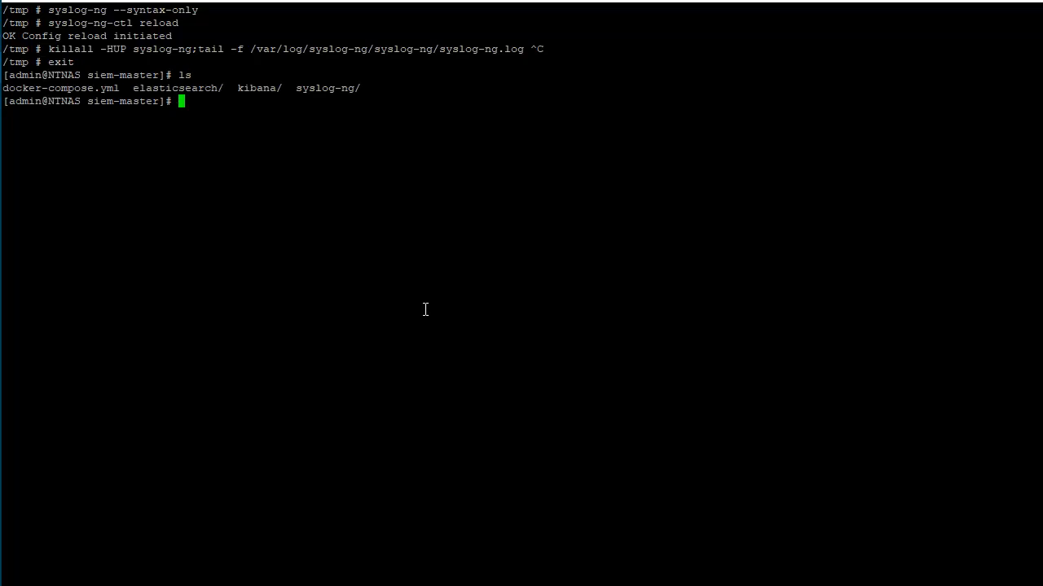
Open syslog-ng/etc/patterndb.d/ddwrt.xml on the host in vi
type("vi syslog-ng/path")
key("BackSpace")
key("BackSpace")
key("BackSpace")
key("BackSpace")
type("et")
key("Tab")
type("pat")
key("Tab")
type("dd")
key("Tab")
key("Return")
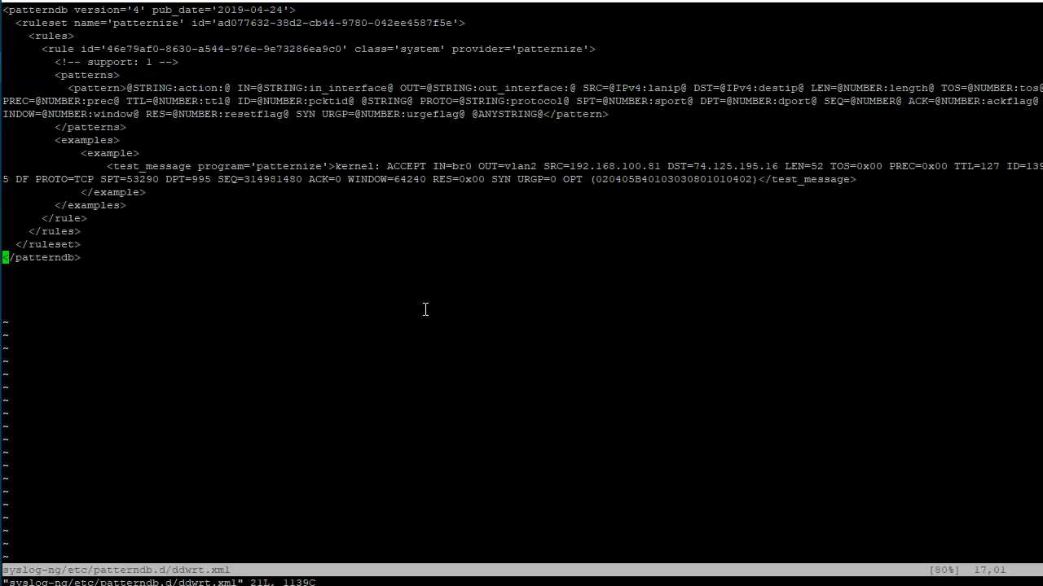
Replace the entire content of ddwrt.xml with the copied patterndb XML, save it and quit vi
key("g")
key("g")
key("d")
key("shift+g")
key("i")
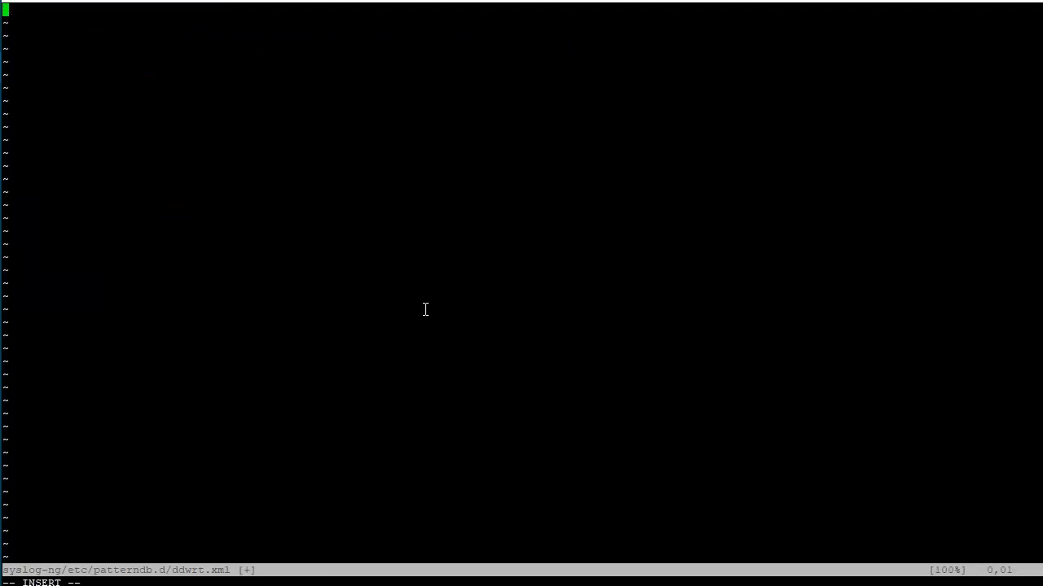
right_click(425, 310)
key("Escape")
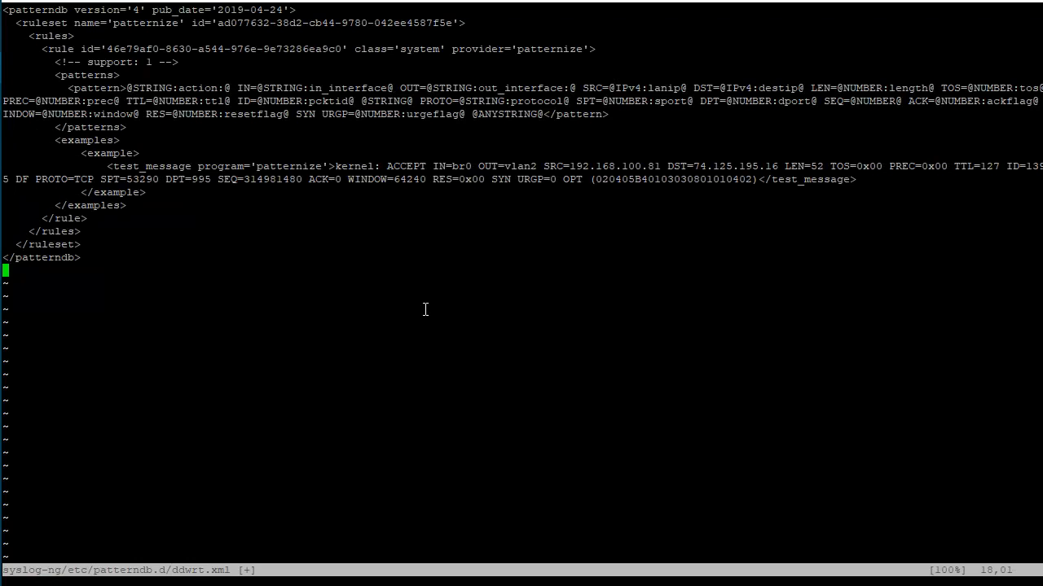
type(":wq")
key("Return")
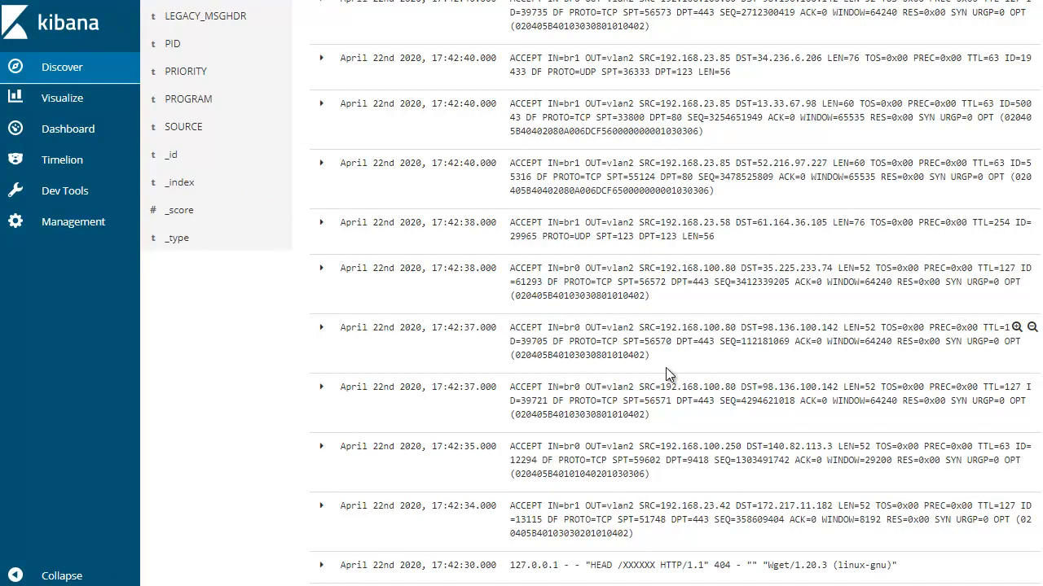
Refresh the Discover results in Kibana and examine the newest message's fields for parsed firewall values
scroll(668, 367, "up", 4)
scroll(675, 378, "down", 3)
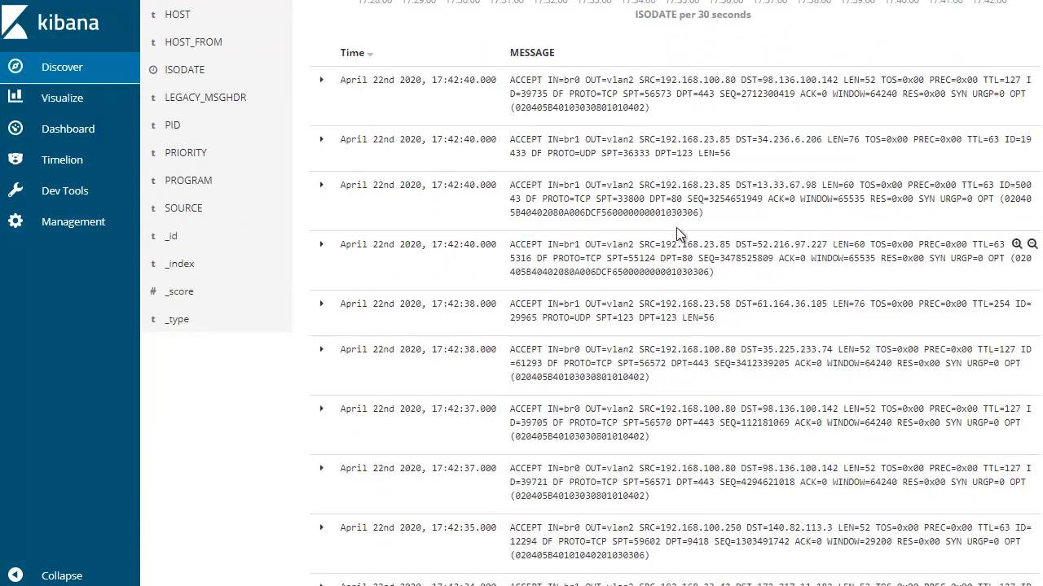
scroll(1018, 142, "up", 3)
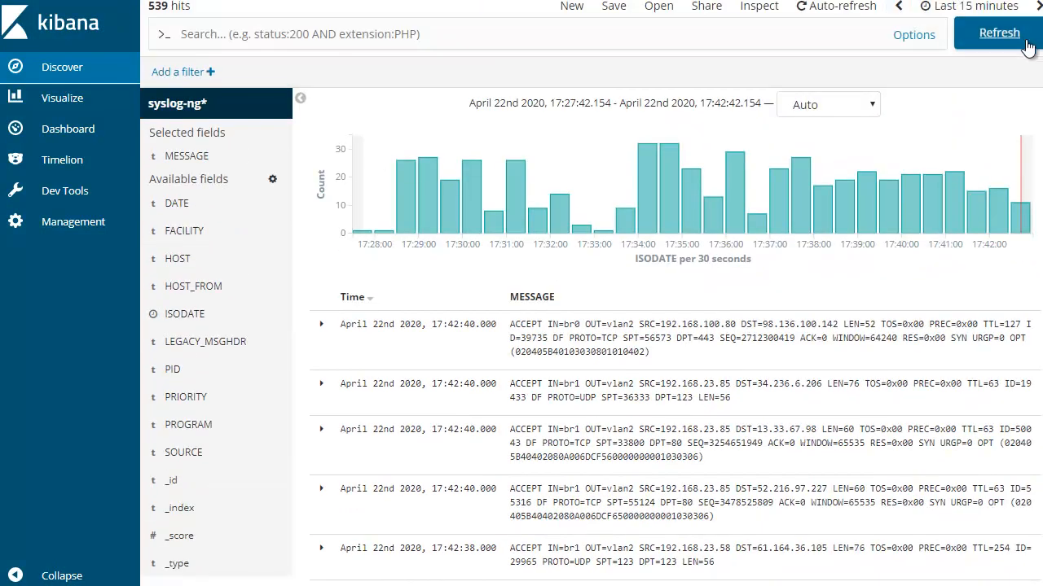
left_click(998, 36)
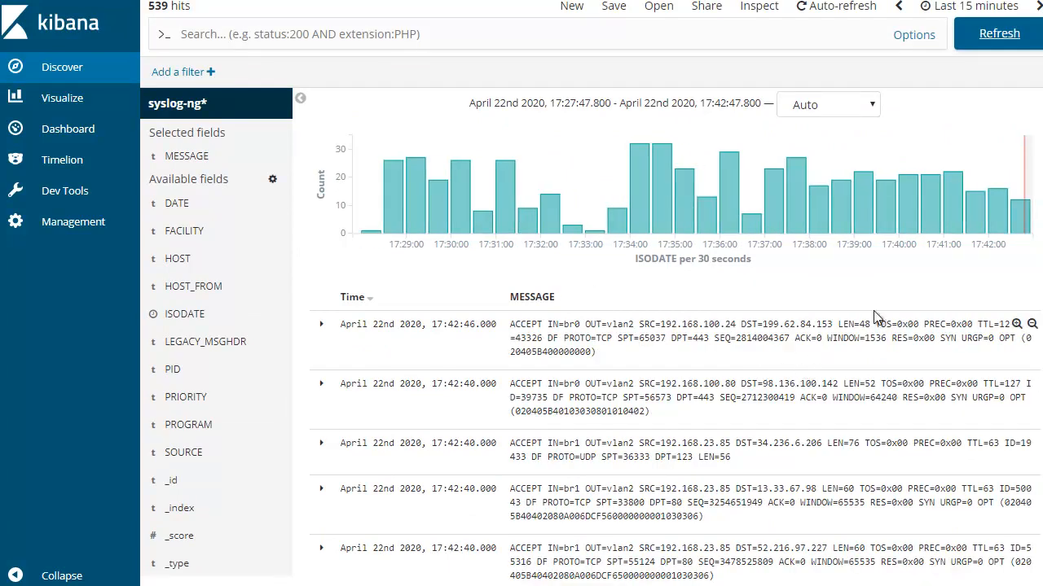
left_click(320, 324)
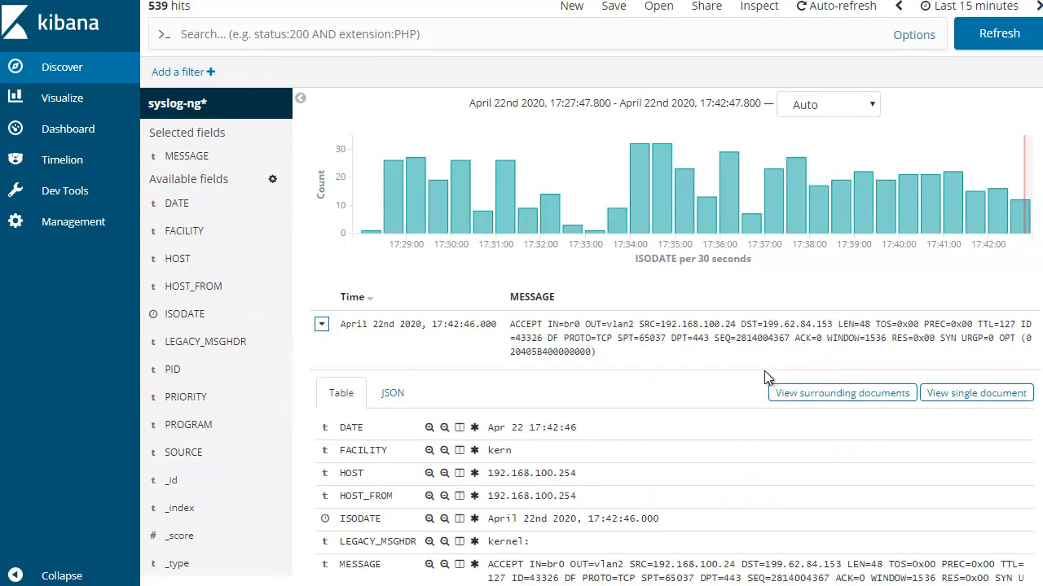
scroll(764, 370, "down", 7)
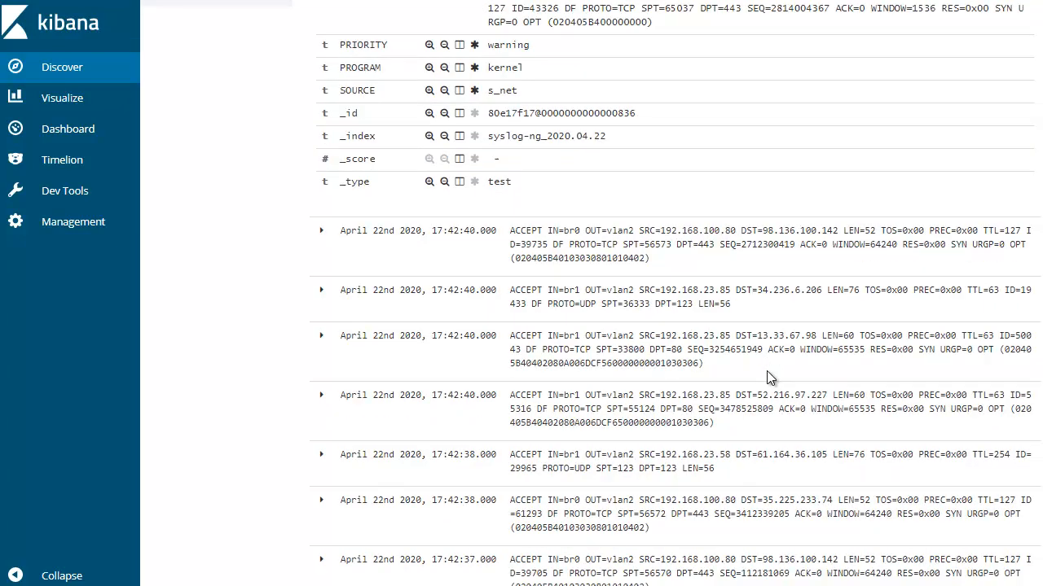
scroll(767, 371, "up", 7)
Refresh Discover again and check the field table of the new ICMP message
left_click(990, 34)
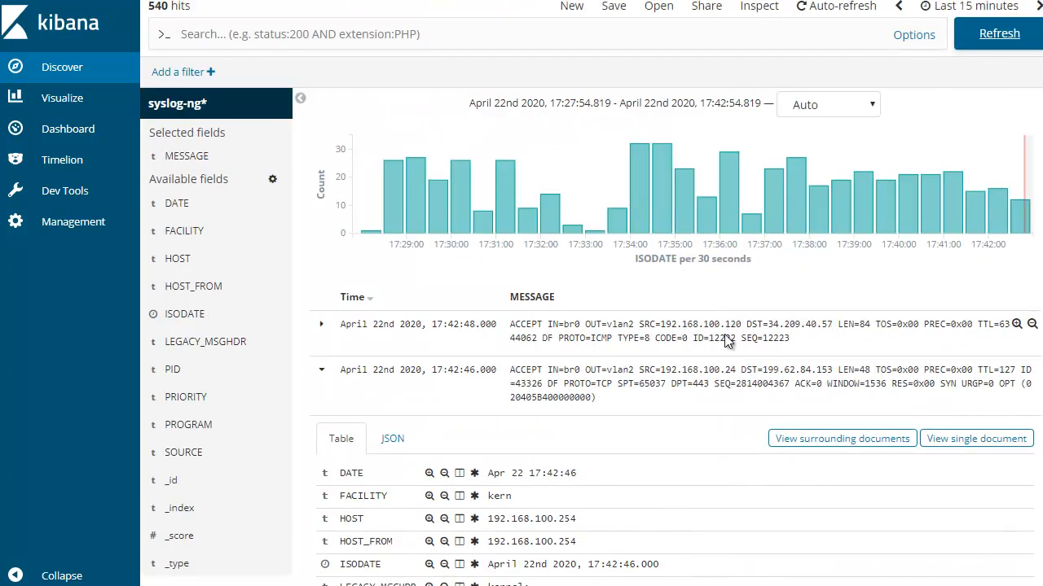
left_click(321, 324)
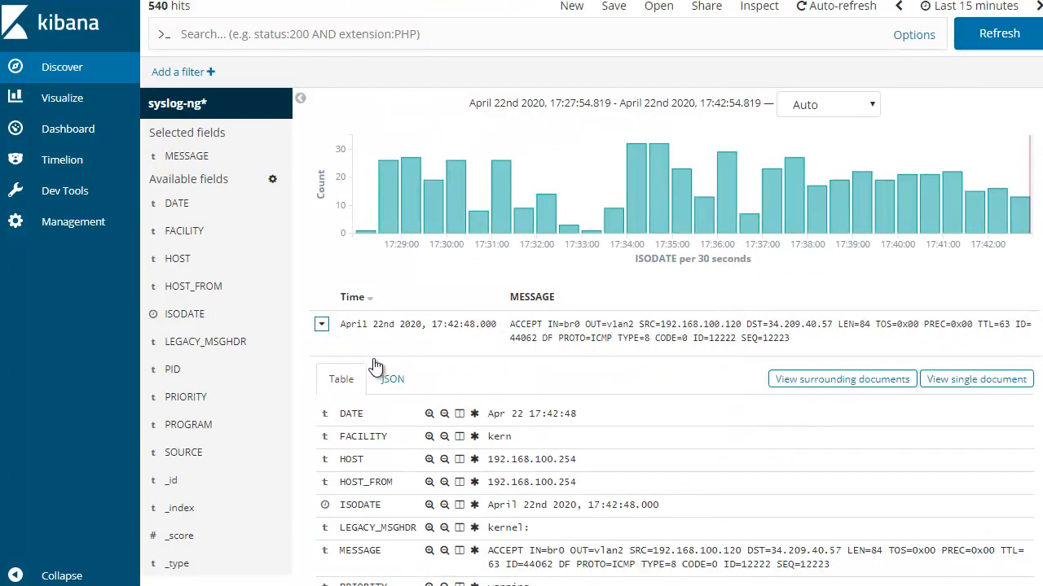
scroll(886, 367, "down", 2)
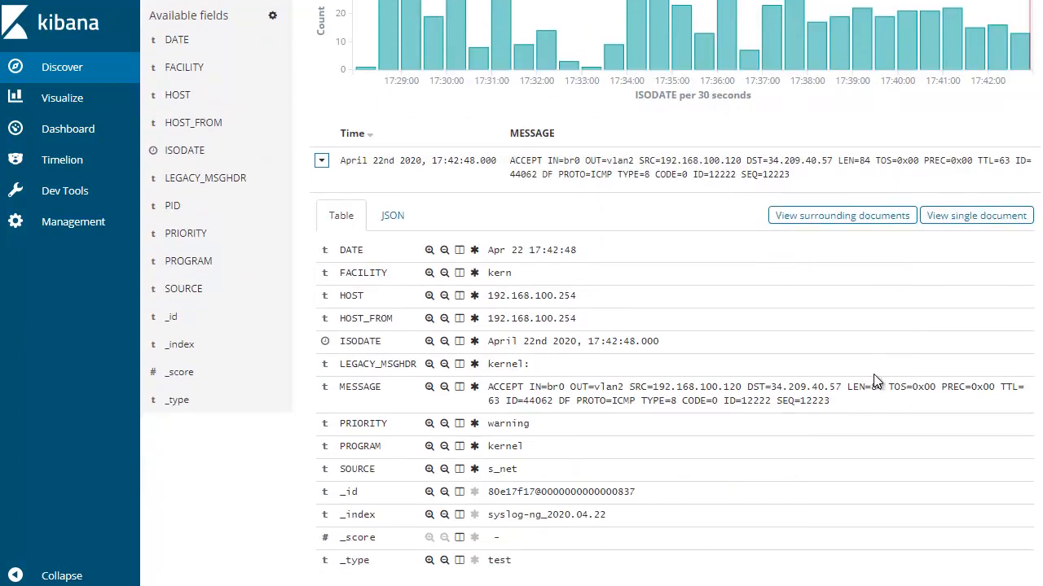
scroll(874, 374, "down", 3)
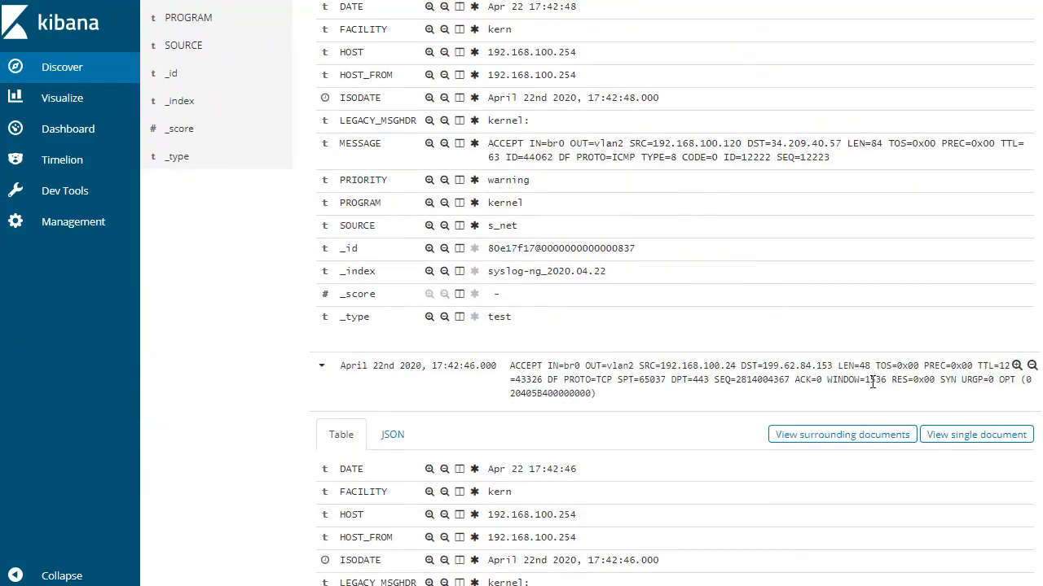
scroll(872, 382, "up", 5)
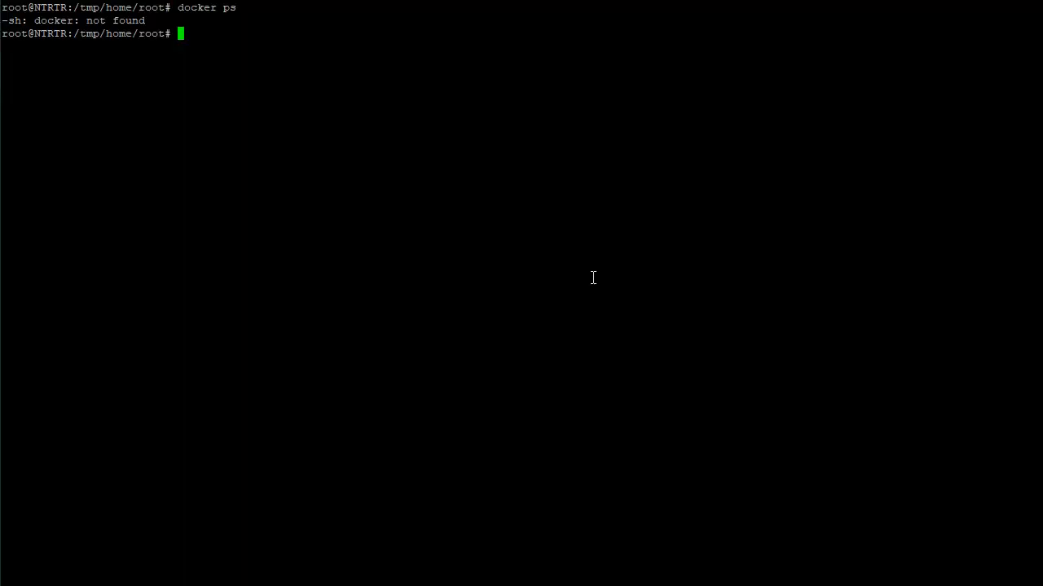
Switch to the NAS terminal, list siem-master and stop its containers with docker-compose stop
key("alt+Tab")
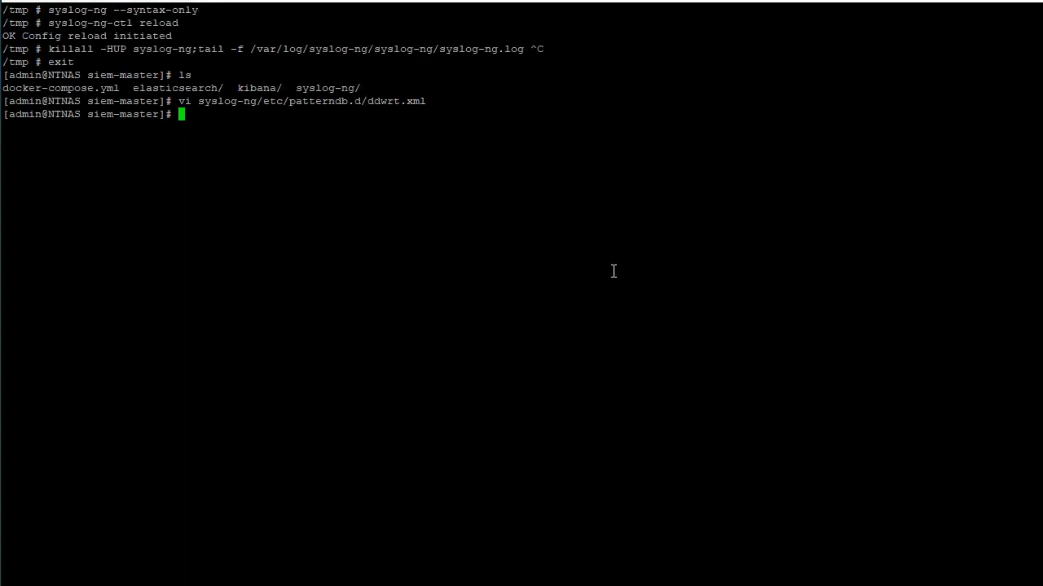
type("ls")
key("Return")
type("docker")
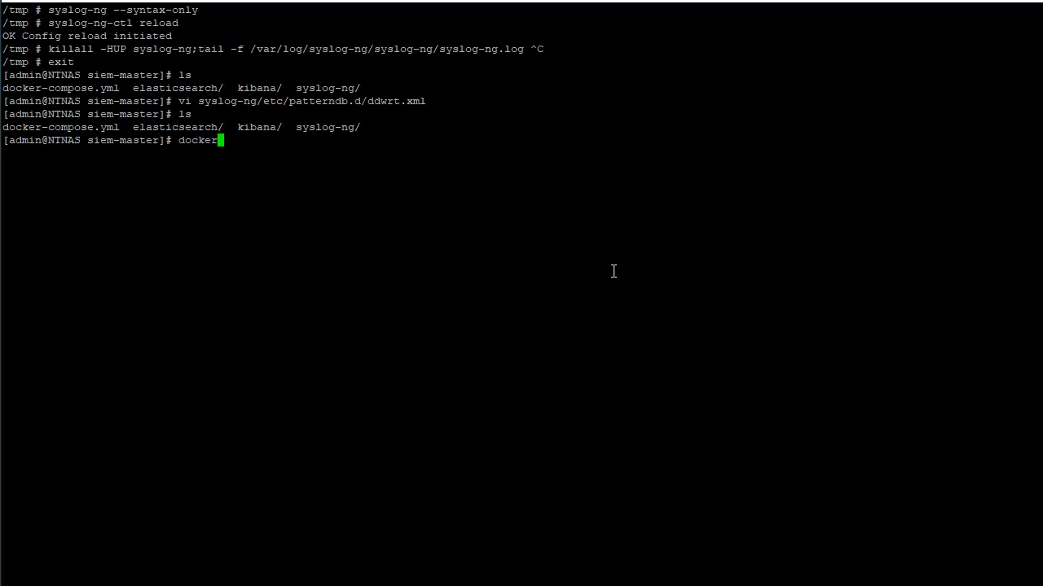
type("-compose down")
key("BackSpace")
key("BackSpace")
key("BackSpace")
key("BackSpace")
type("stop")
key("Return")
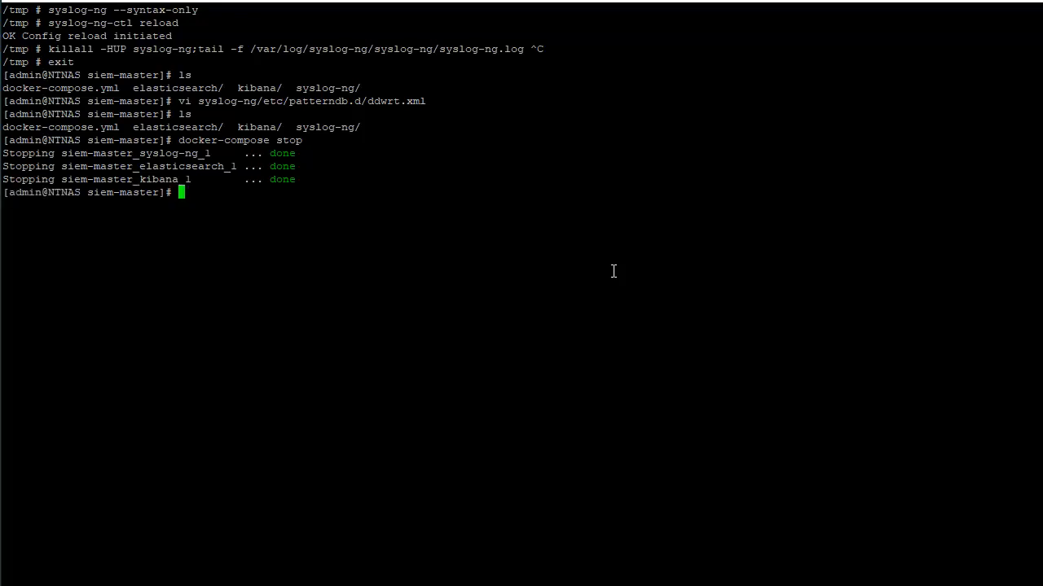
Rebuild and start the stack in detached mode with docker-compose up --build -d, and list the running containers with docker ps
type("docker-compose up --build -d")
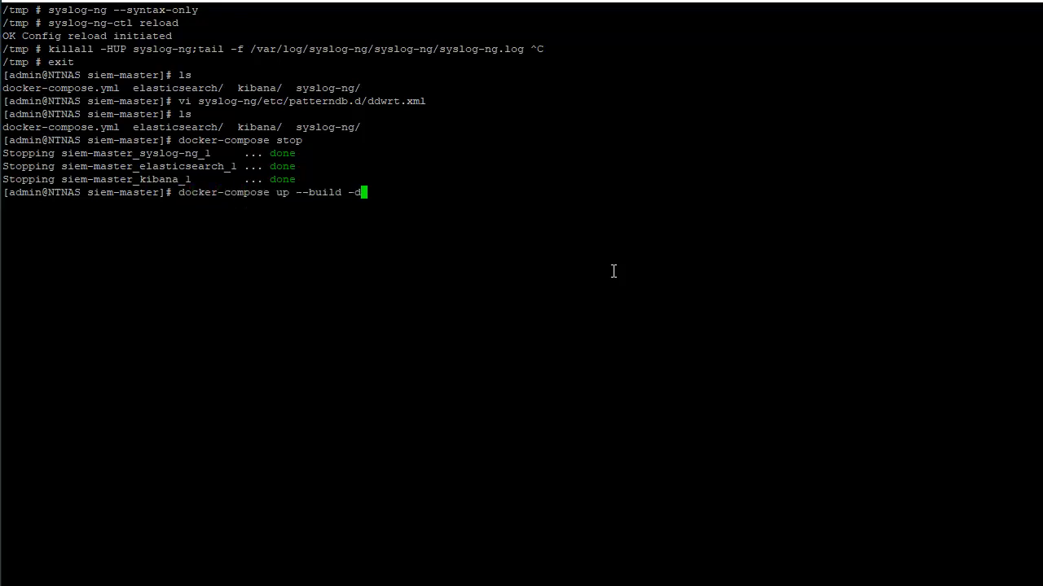
key("Return")
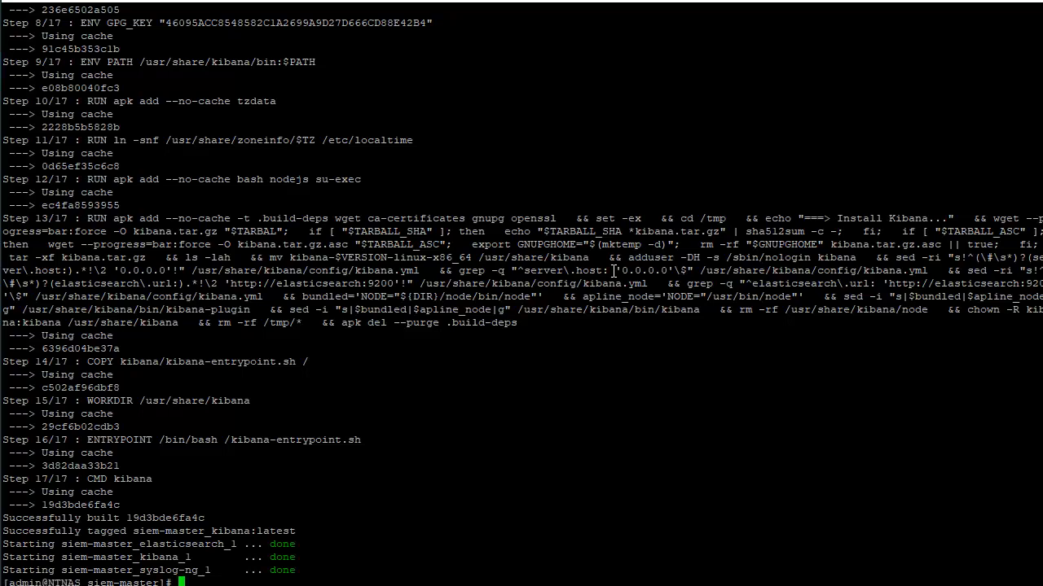
type("docker pas")
key("BackSpace")
key("BackSpace")
type("s")
key("Return")
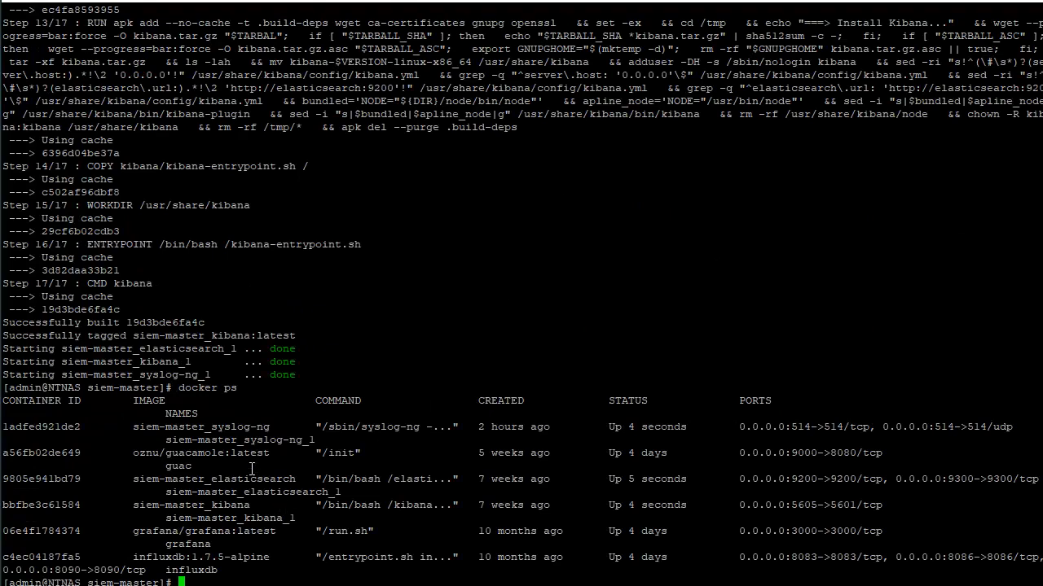
Show the siem-master_elasticsearch container's log with docker logs and examine its cluster health status entry
double_click(62, 478)
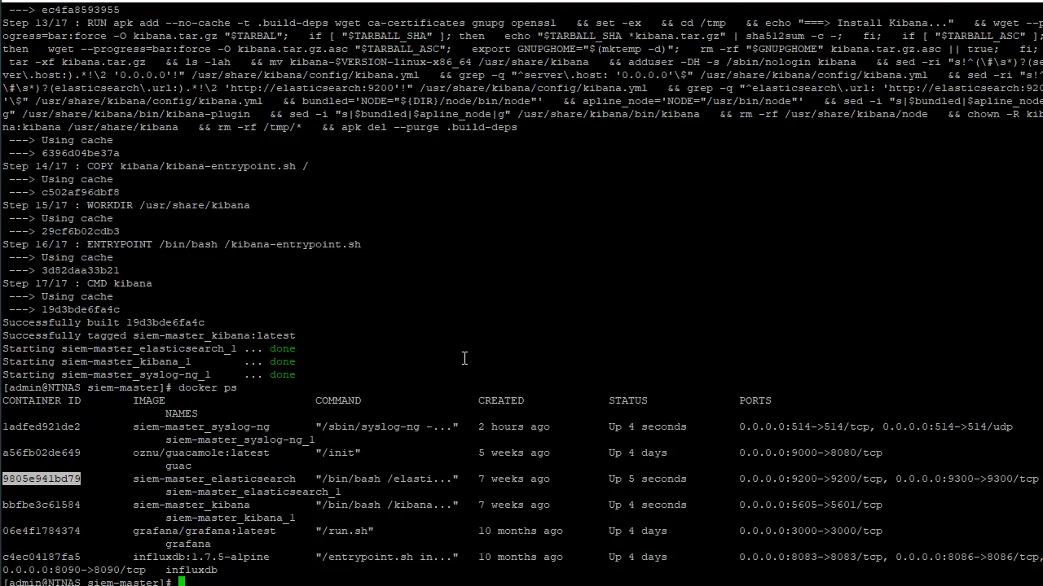
type("docker logs")
right_click(464, 359)
key("Return")
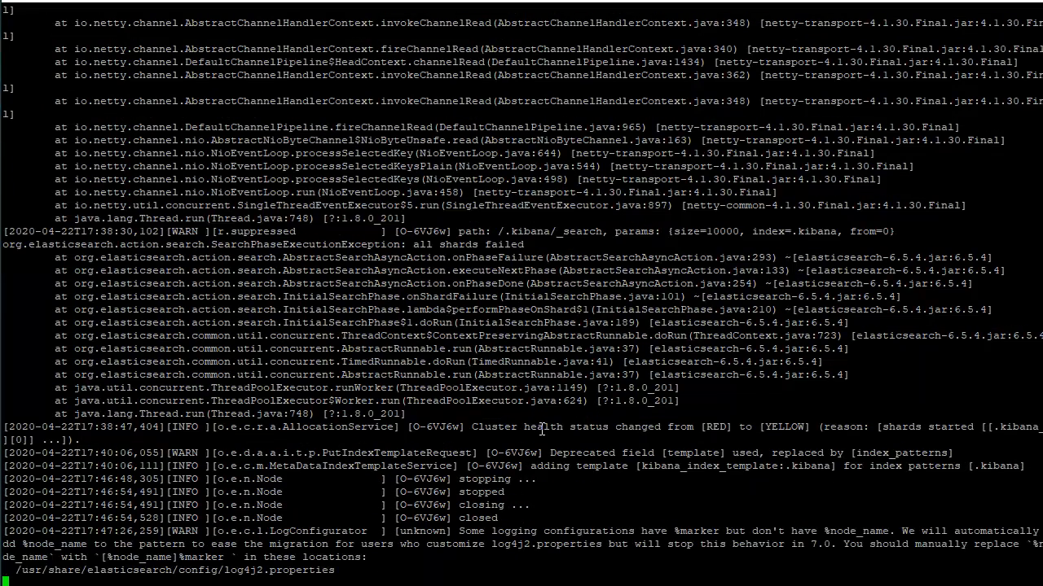
left_click_drag(536, 429, 987, 439)
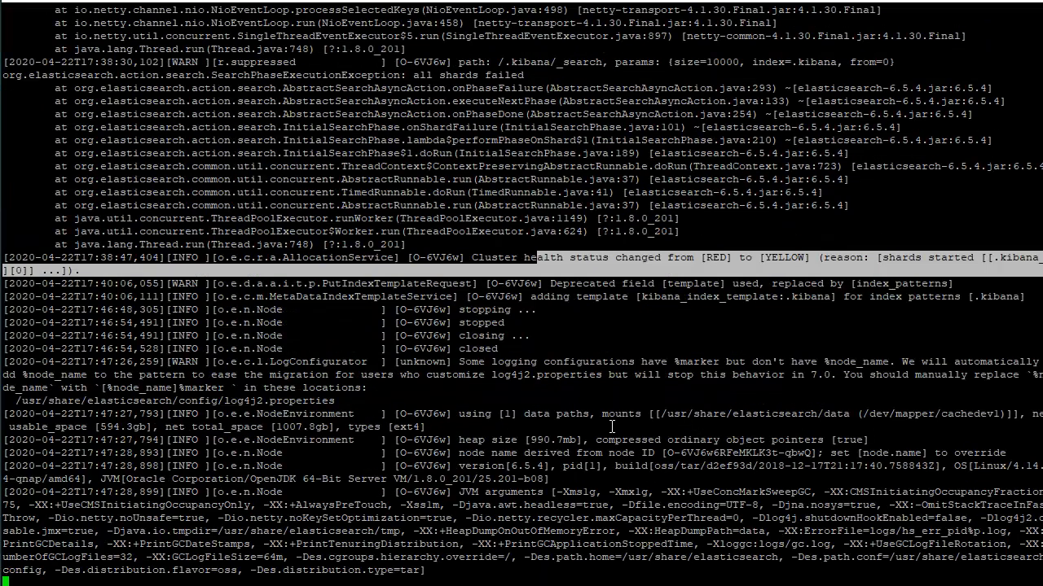
left_click(756, 222)
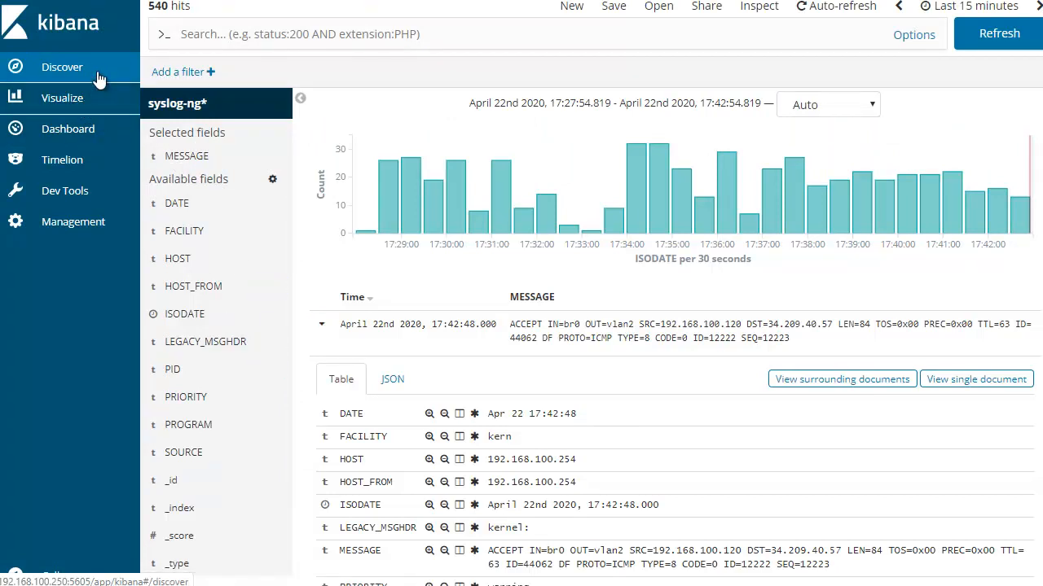
Refresh Discover in Kibana, then return to the NAS terminal and follow the Elasticsearch startup log
left_click(998, 34)
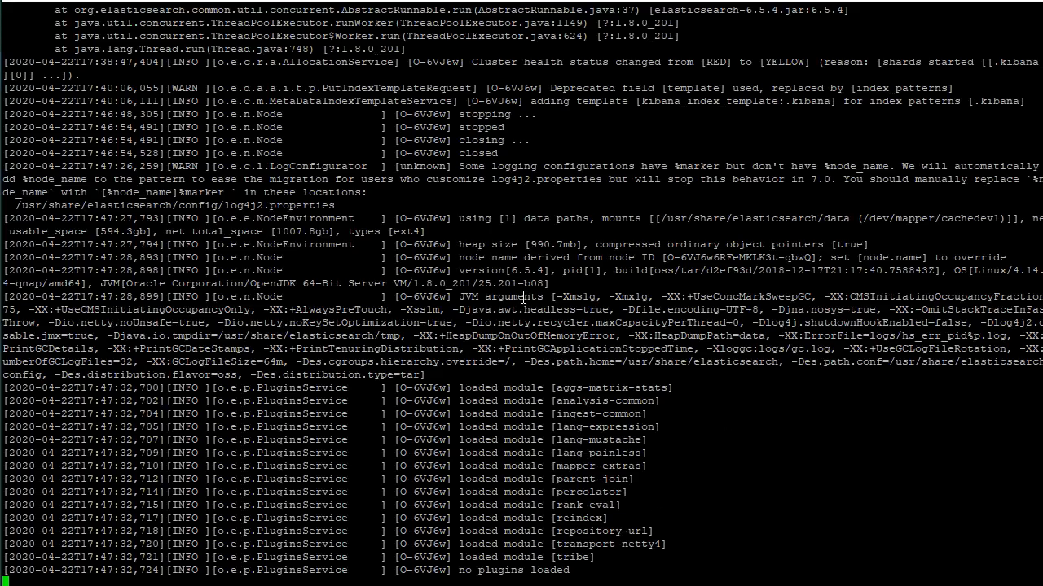
left_click_drag(280, 231, 730, 516)
left_click(729, 464)
left_click_drag(308, 98, 708, 432)
left_click(685, 408)
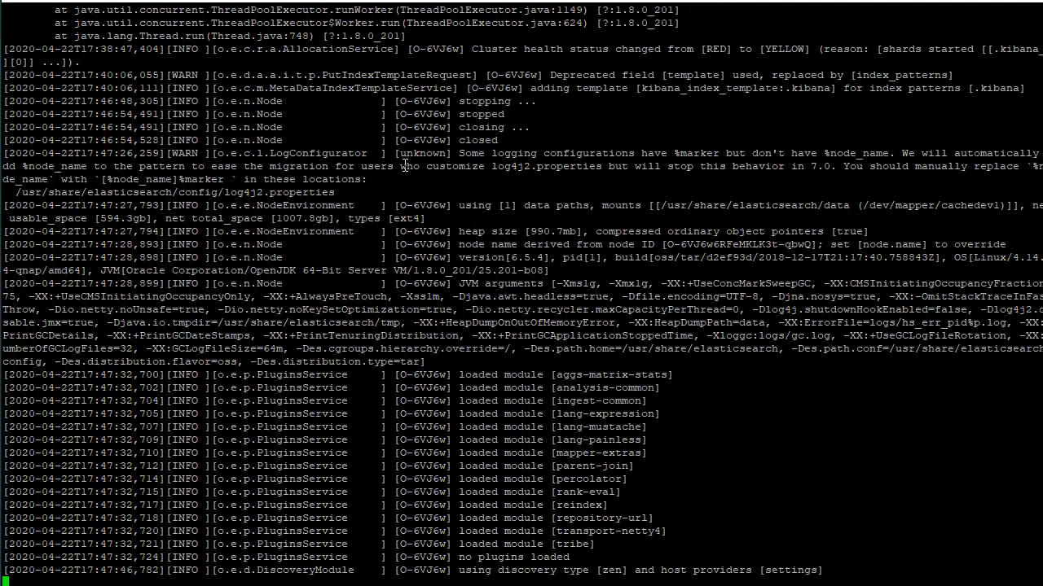
left_click_drag(353, 88, 751, 490)
left_click(746, 481)
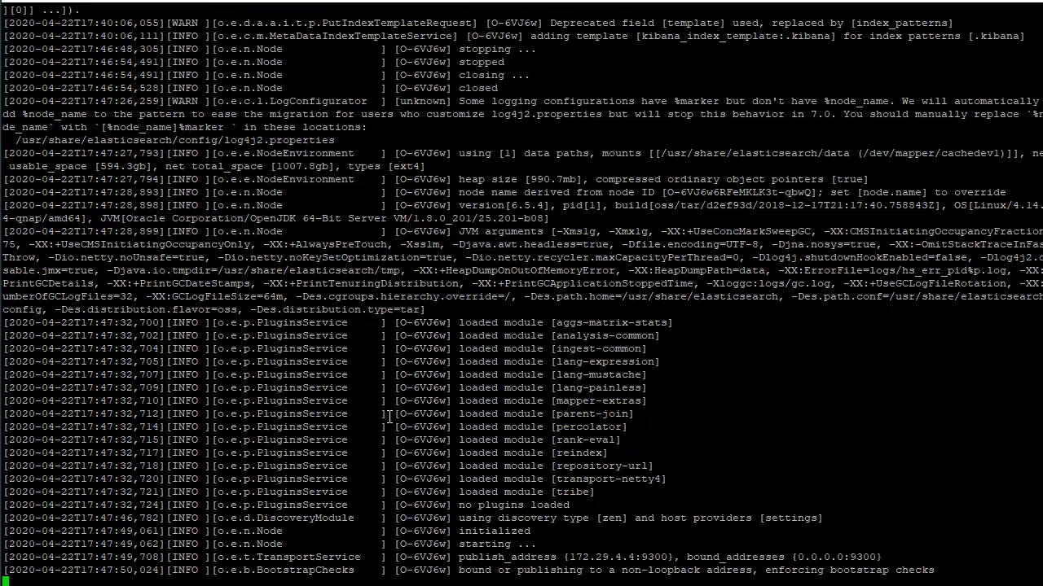
Switch to Kibana, refresh Discover again and examine the fields of the most recent firewall ACCEPT message
key("alt+Tab")
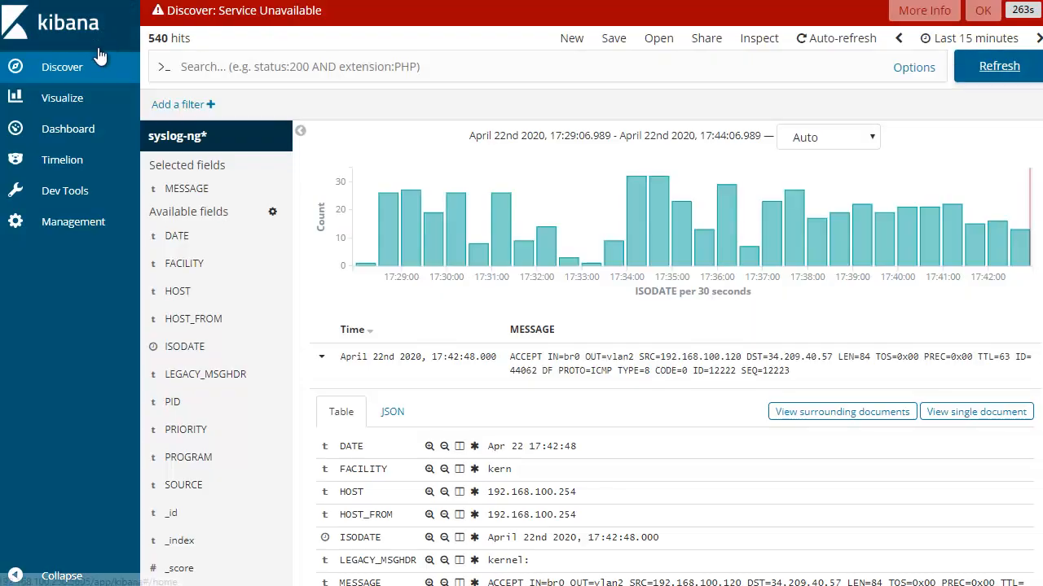
left_click(998, 66)
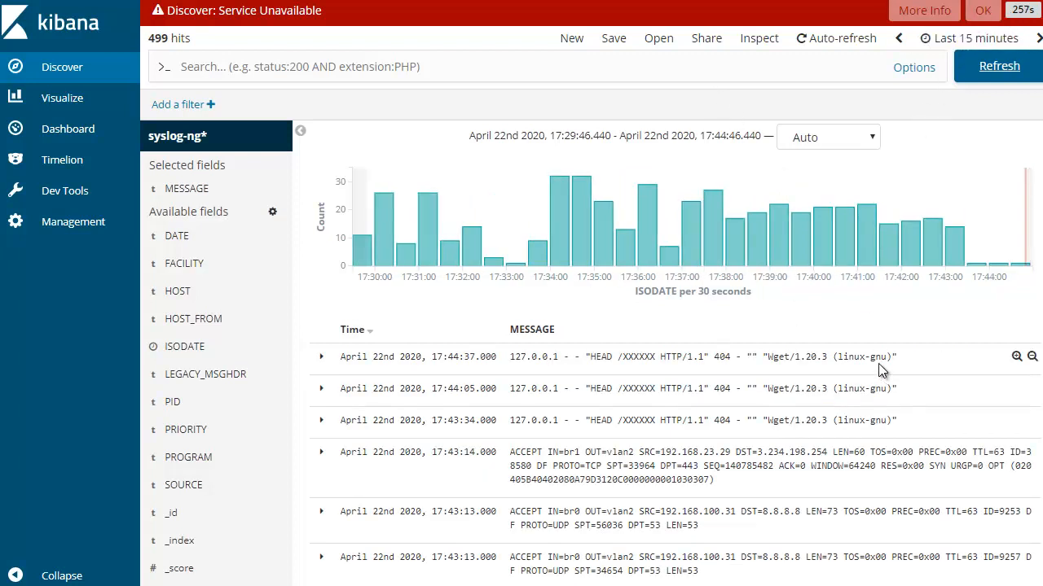
left_click(321, 451)
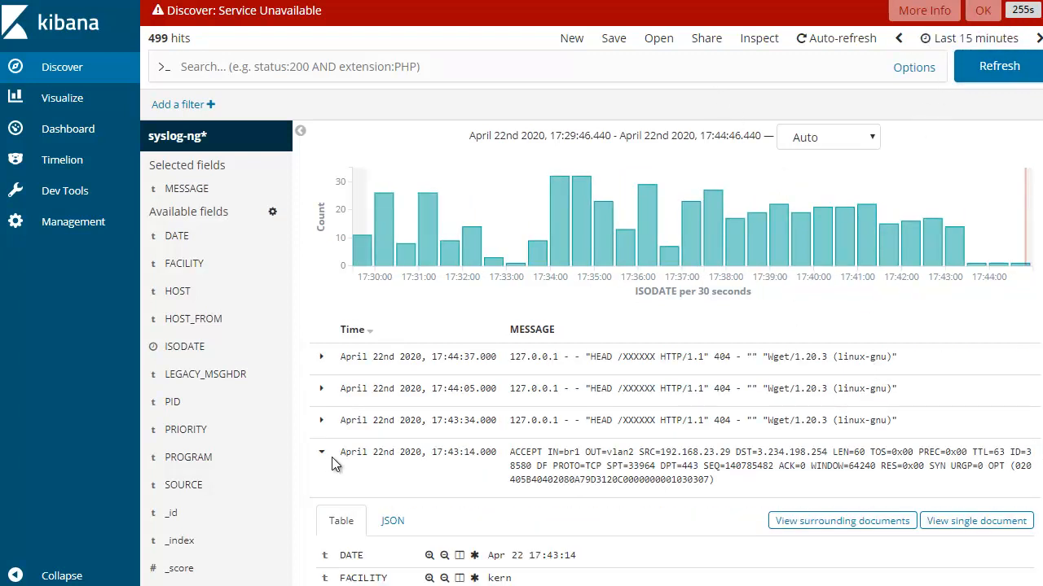
scroll(332, 457, "down", 4)
scroll(281, 415, "up", 4)
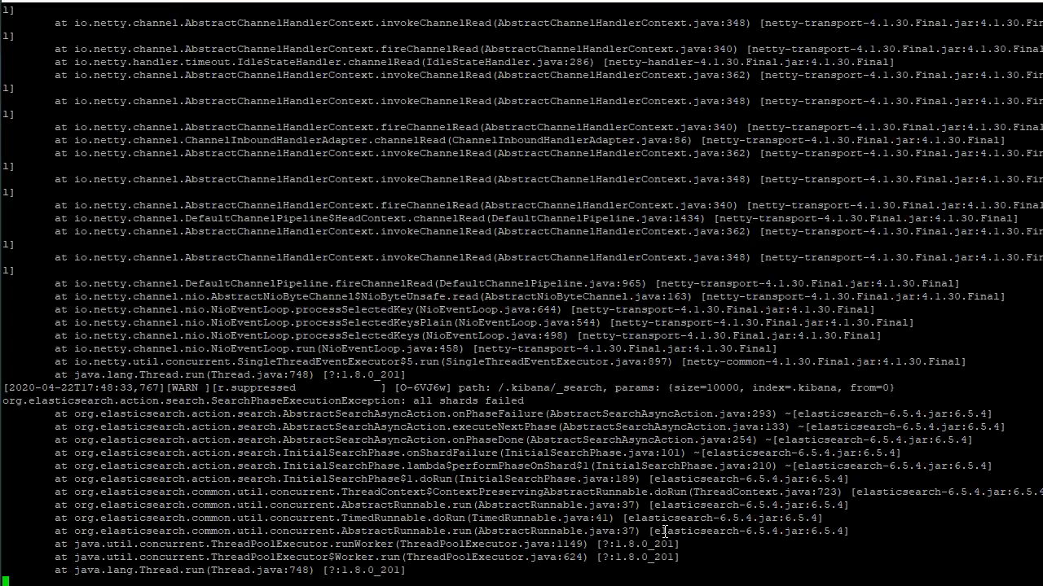
Go back to the NAS terminal and check the Elasticsearch log for shard errors and the cluster health status change
left_click_drag(405, 399, 689, 426)
double_click(748, 479)
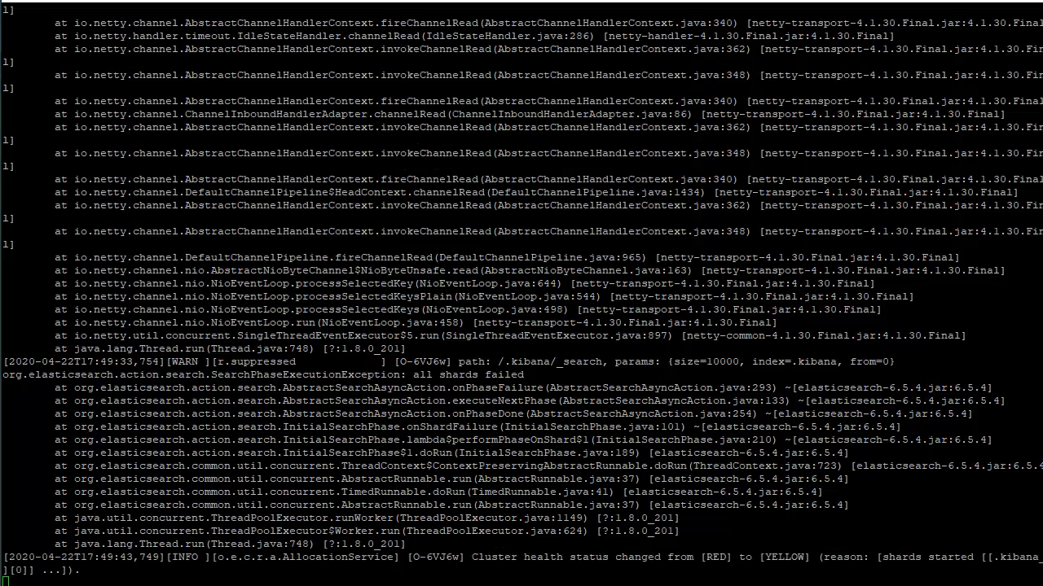
left_click_drag(647, 557, 848, 557)
left_click(861, 512)
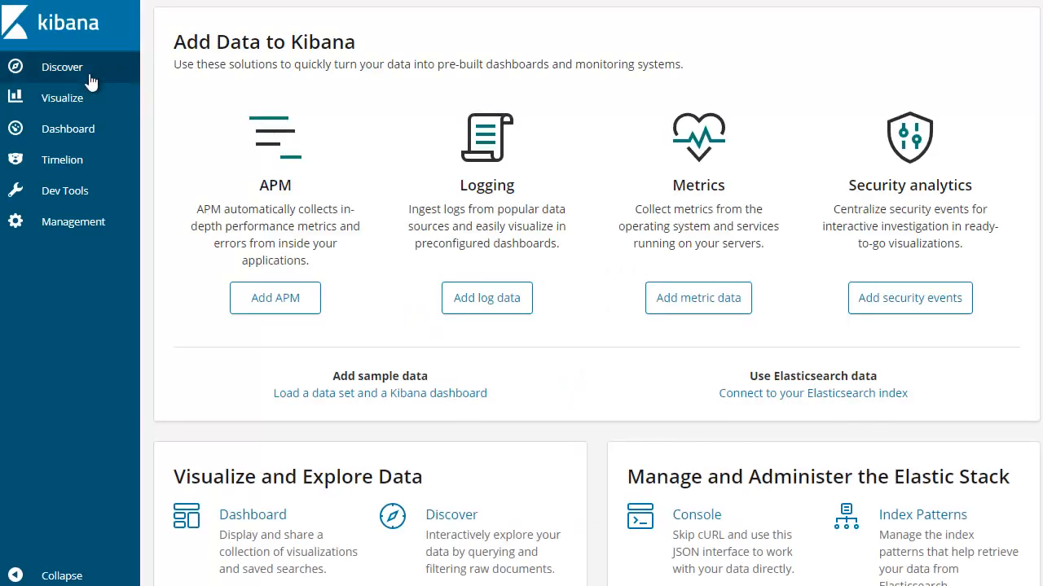
Reload Kibana, open Discover and look through the newest syslog-ng* messages for router firewall entries
left_click(89, 79)
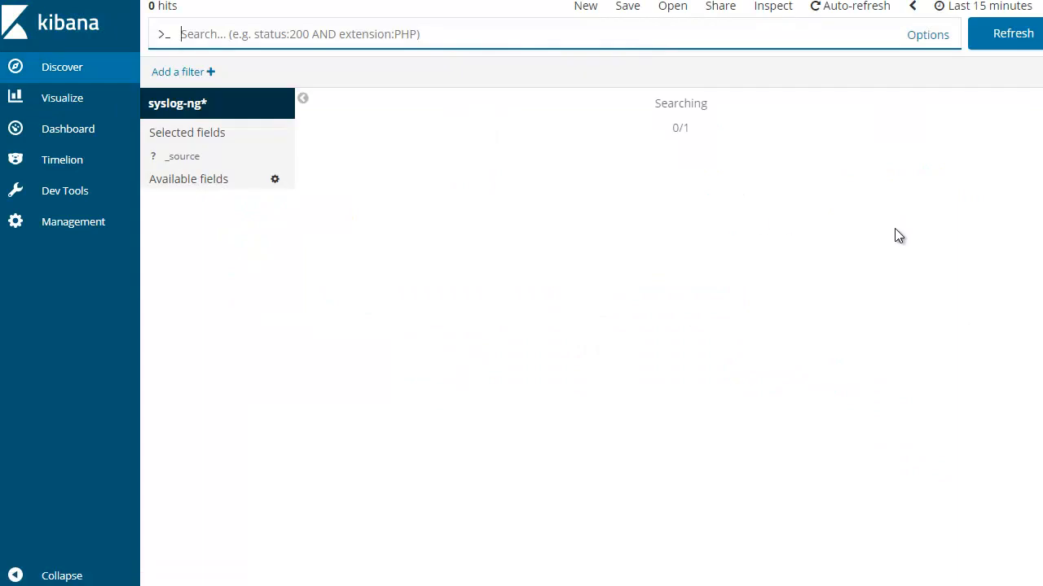
scroll(242, 420, "down", 3)
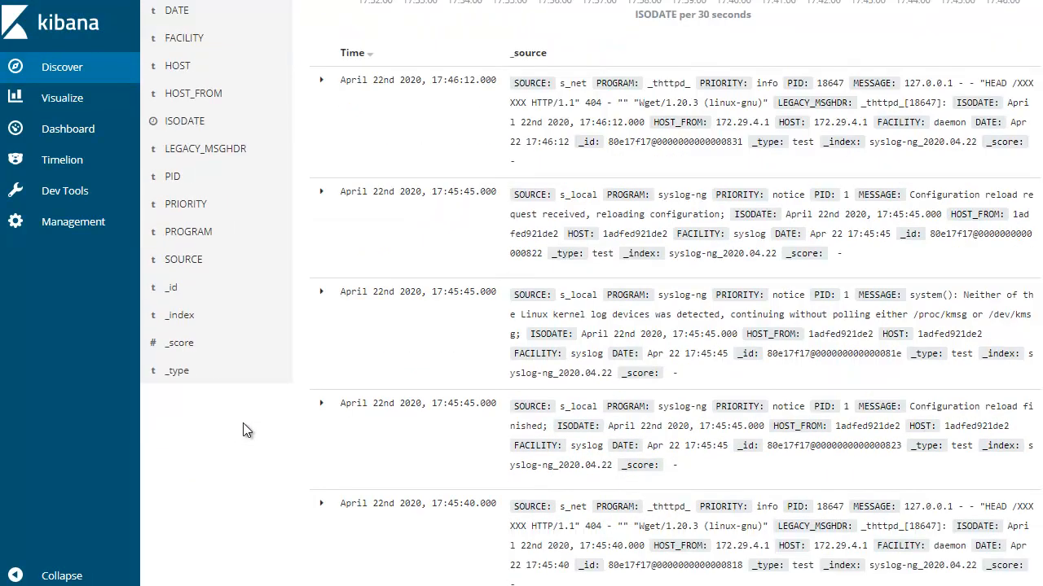
scroll(246, 429, "up", 3)
scroll(505, 456, "down", 6)
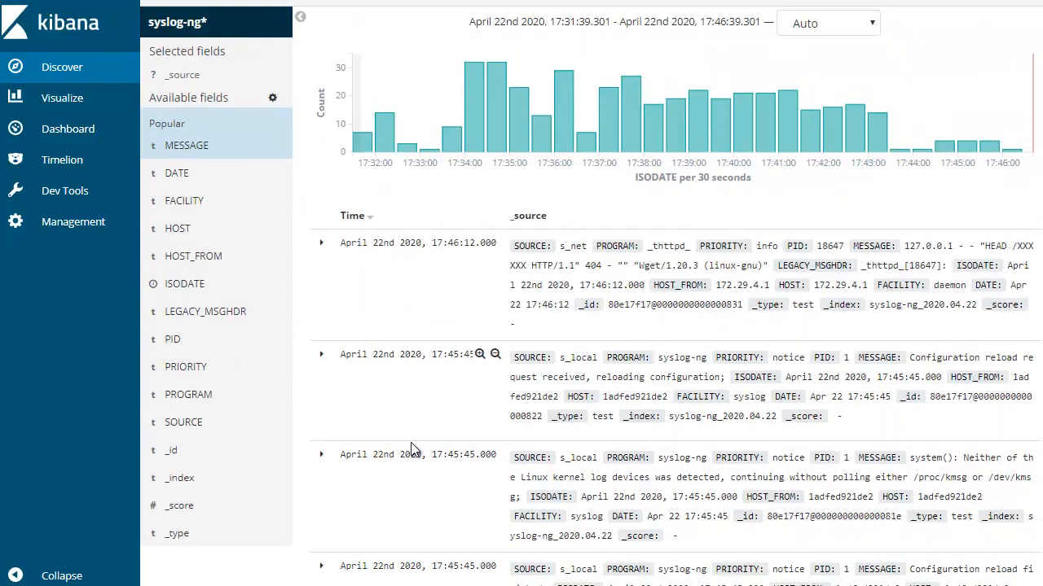
scroll(470, 449, "down", 14)
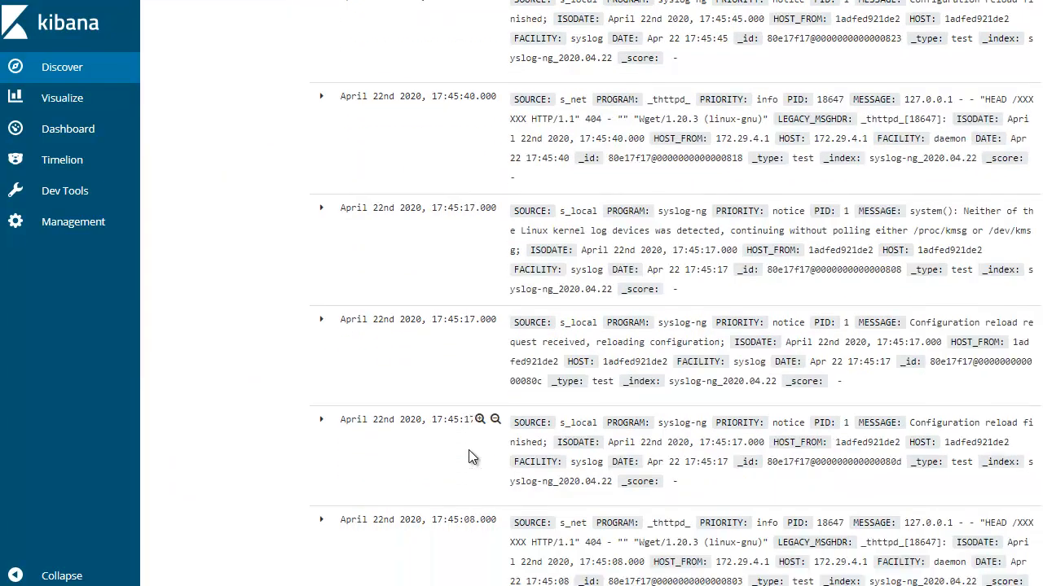
scroll(467, 451, "down", 11)
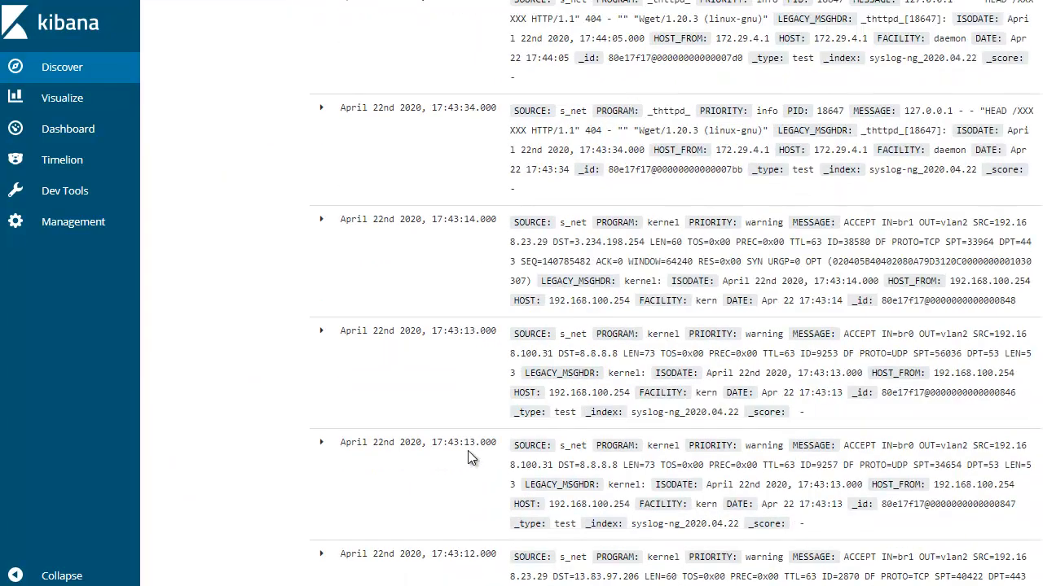
key("Home")
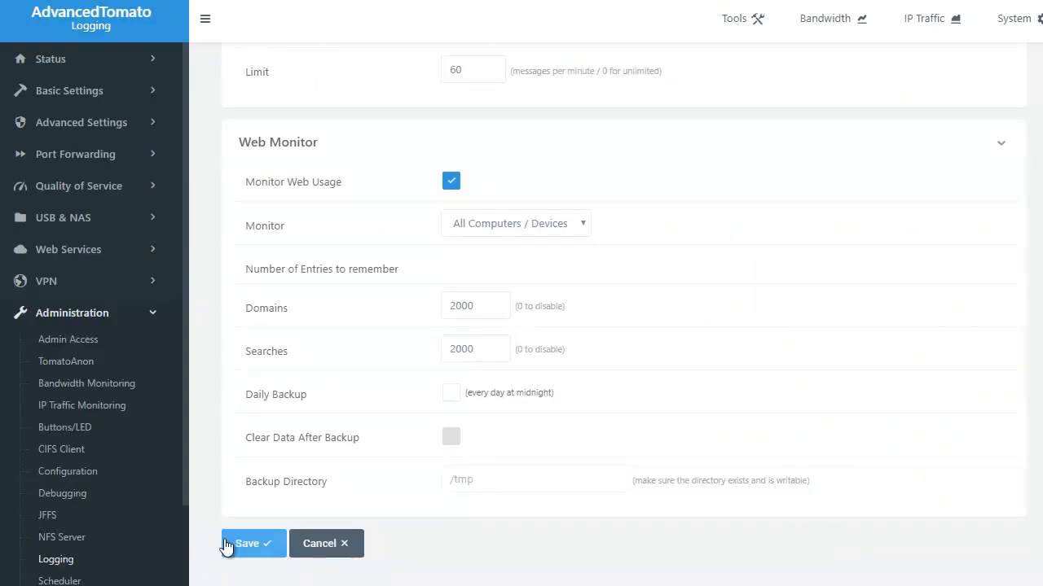
Save the logging settings again on AdvancedTomato's Logging page and review the remote system and connection logging options
left_click(226, 546)
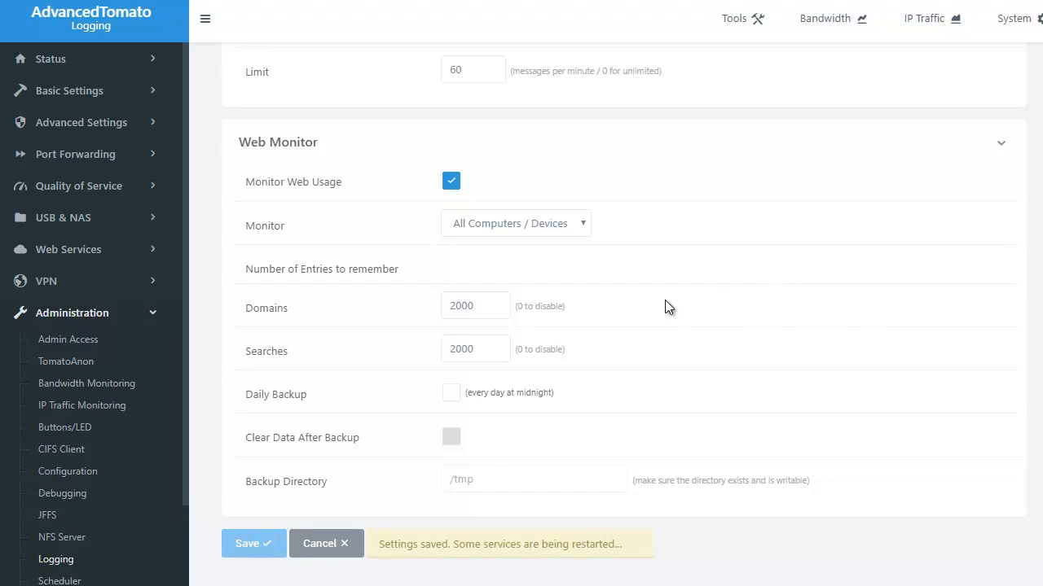
scroll(665, 301, "up", 6)
scroll(664, 307, "up", 3)
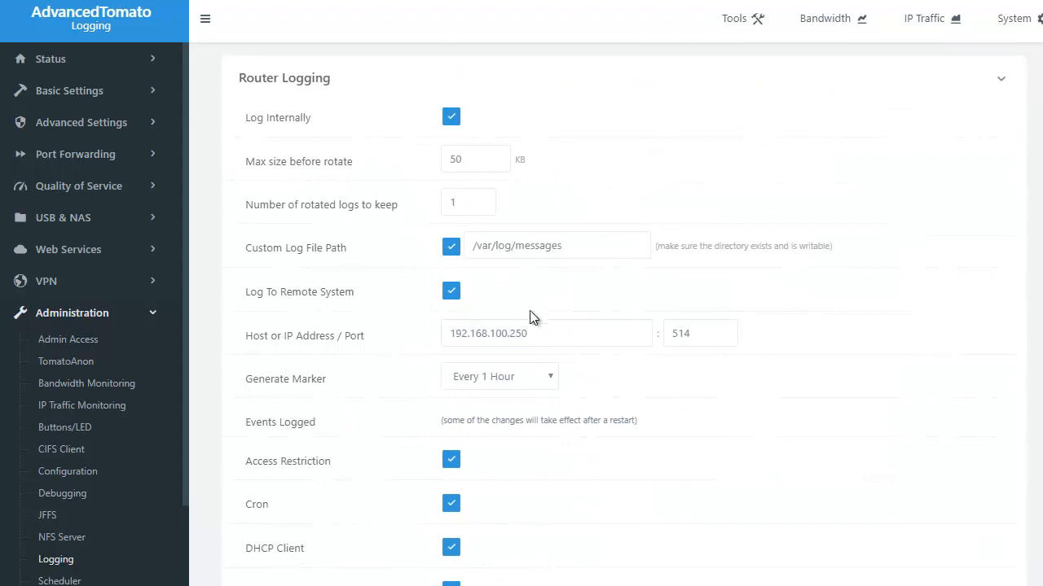
scroll(691, 296, "up", 1)
scroll(830, 363, "down", 5)
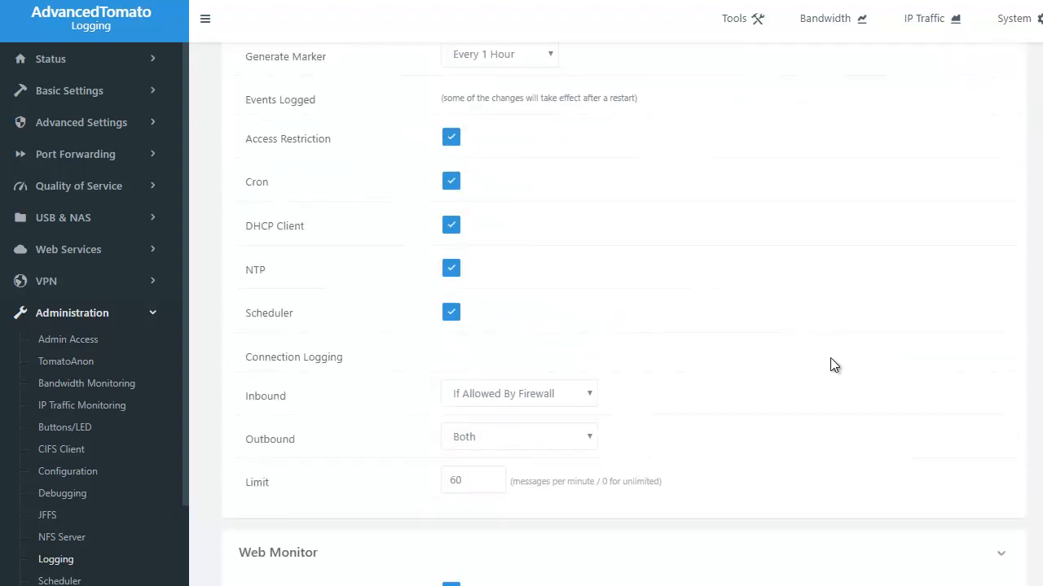
scroll(625, 363, "down", 2)
scroll(698, 363, "down", 3)
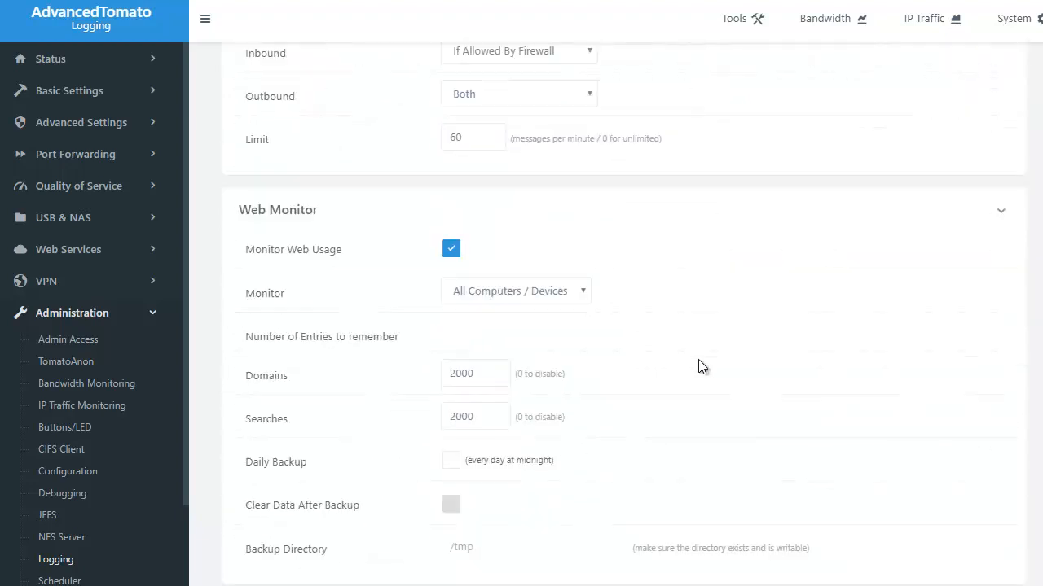
scroll(583, 351, "up", 10)
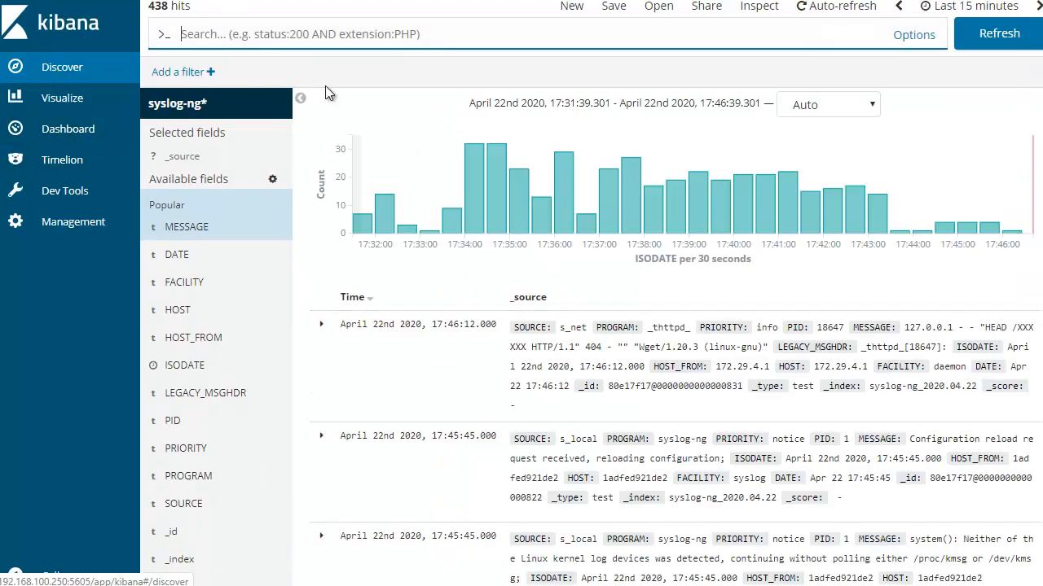
Refresh Discover in Kibana and expand the two newest kernel messages to check their field tables for parsed firewall values
left_click(988, 38)
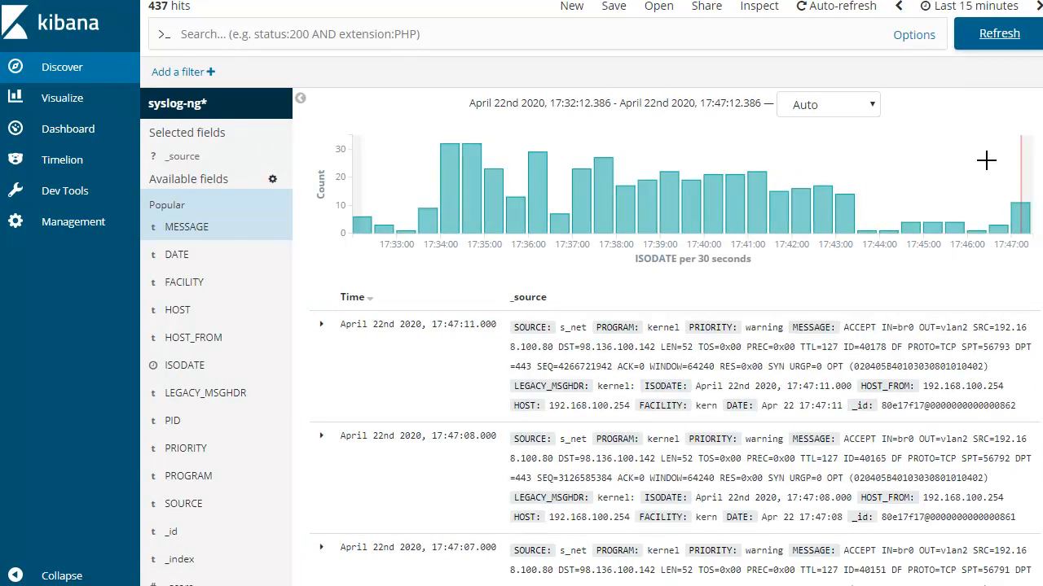
scroll(799, 434, "down", 1)
scroll(786, 437, "down", 3)
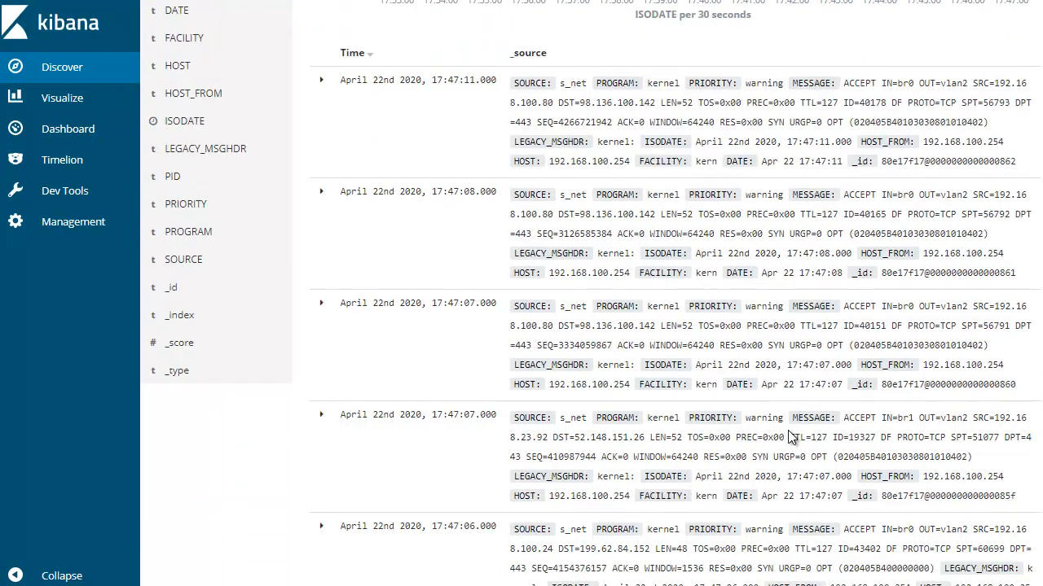
scroll(464, 277, "up", 2)
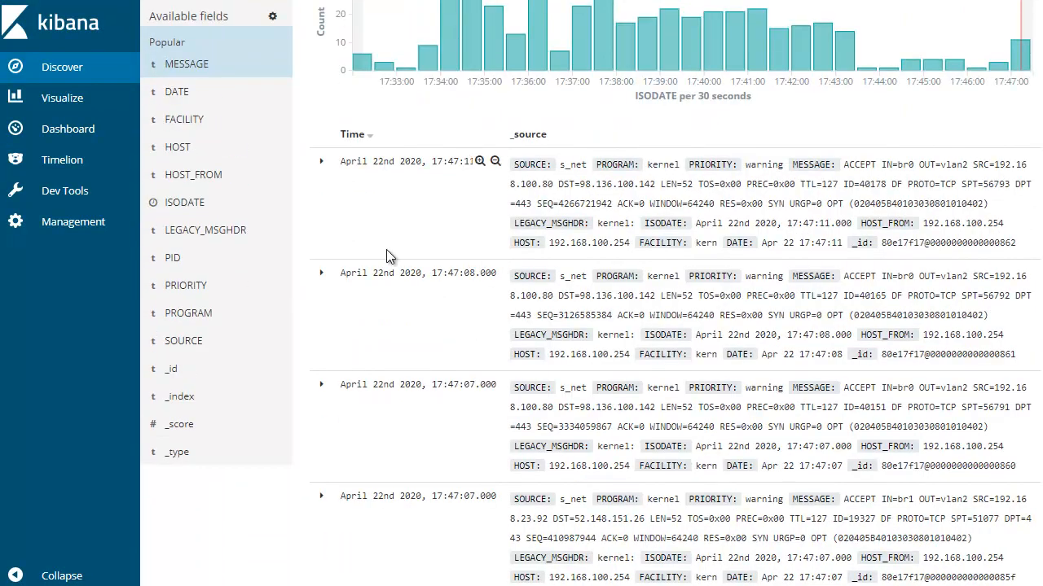
left_click(322, 161)
scroll(894, 338, "down", 4)
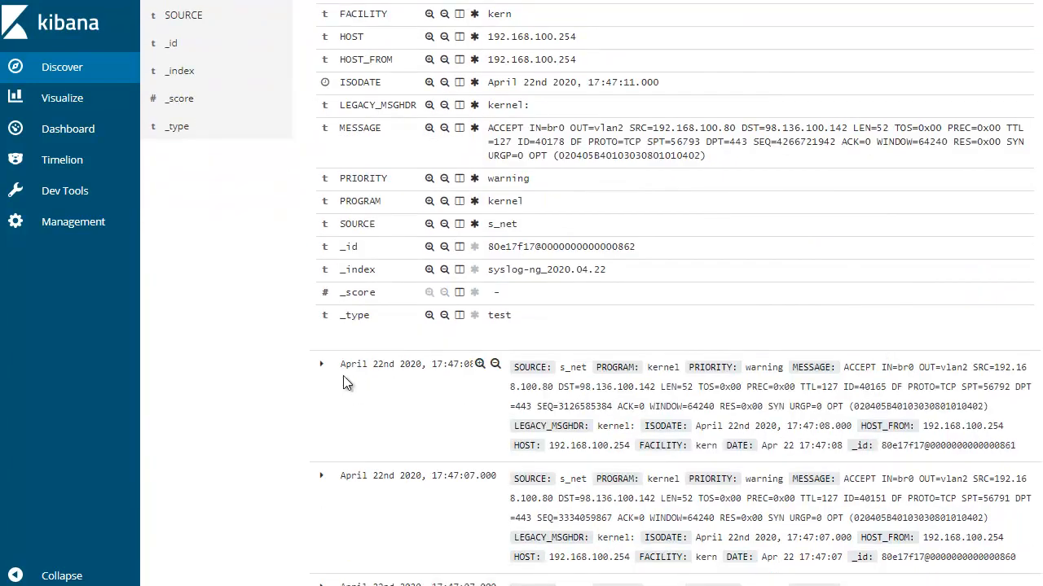
left_click(321, 364)
scroll(734, 278, "down", 5)
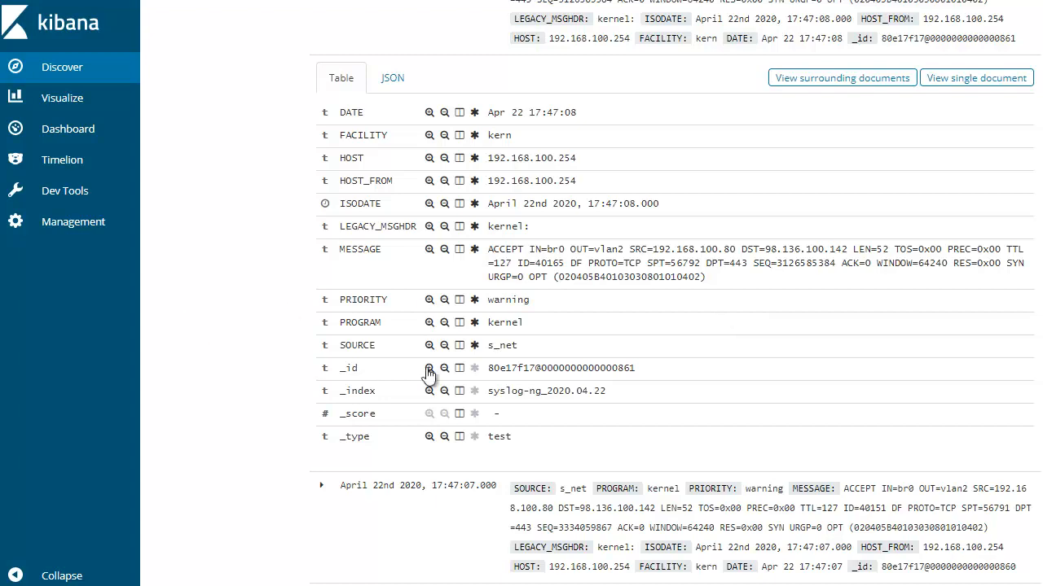
scroll(399, 350, "down", 1)
Open the syslog-ng* index pattern in Kibana's management area and refresh its field list
left_click(49, 221)
left_click(215, 160)
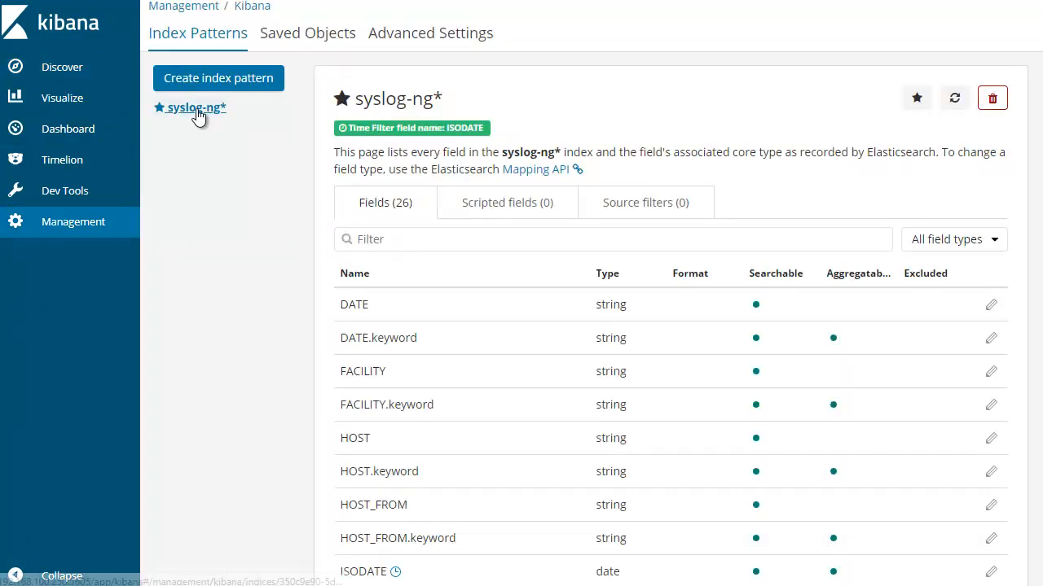
left_click(196, 110)
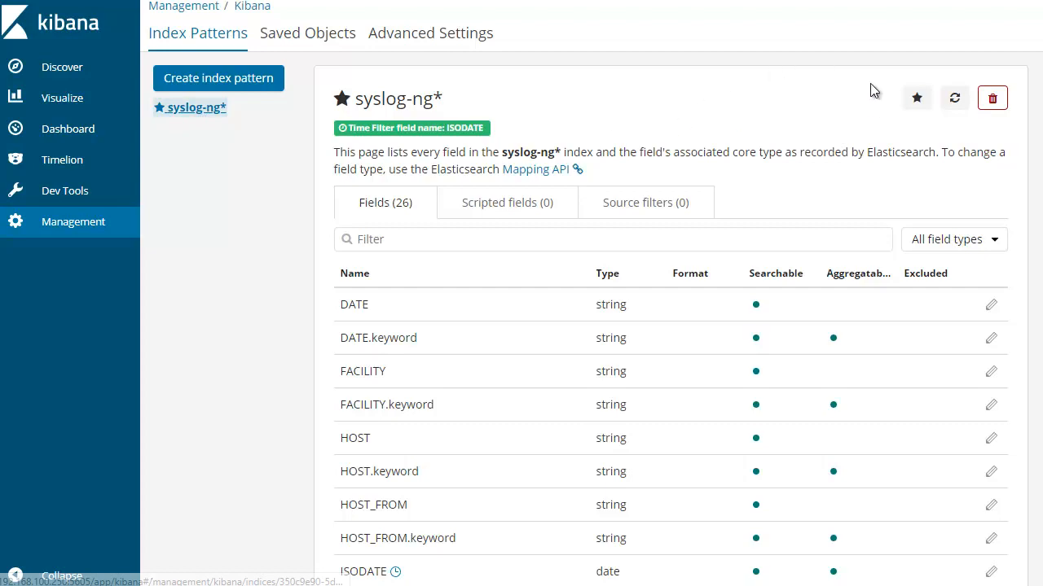
left_click(954, 97)
left_click(622, 316)
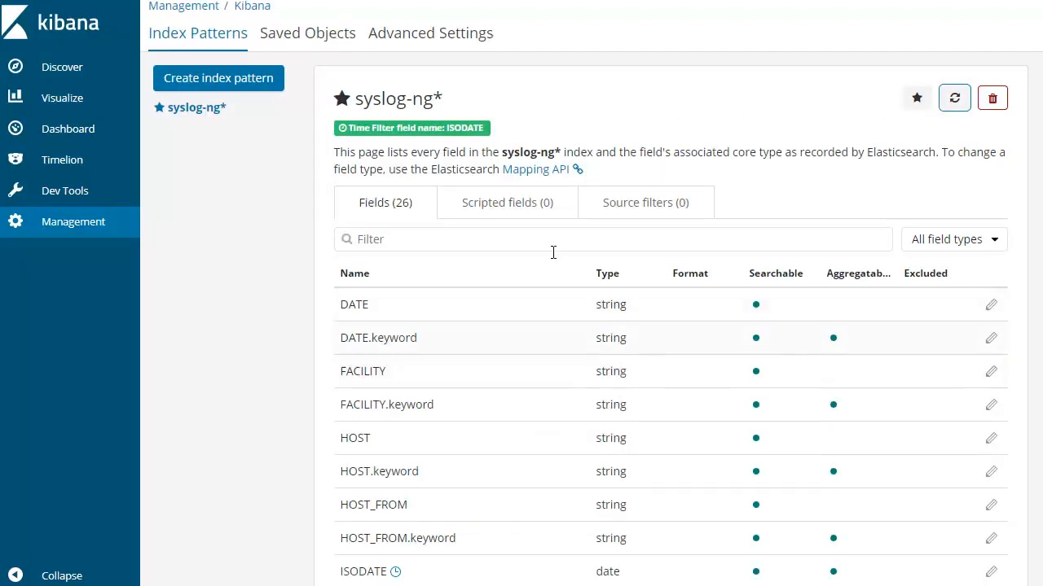
Look over the syslog-ng* index pattern's field list and the newest messages in Discover
scroll(651, 337, "down", 2)
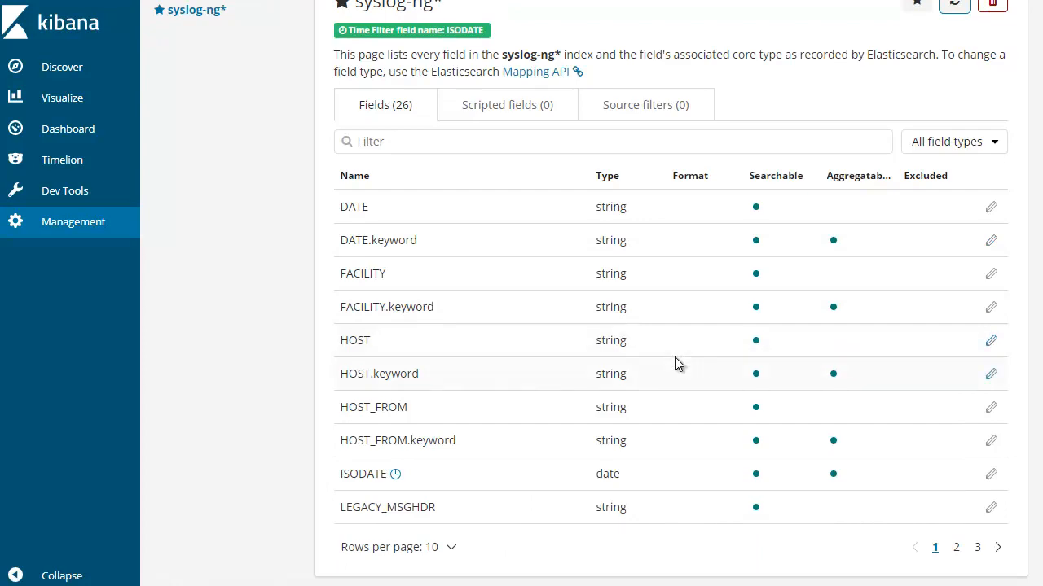
scroll(678, 368, "up", 2)
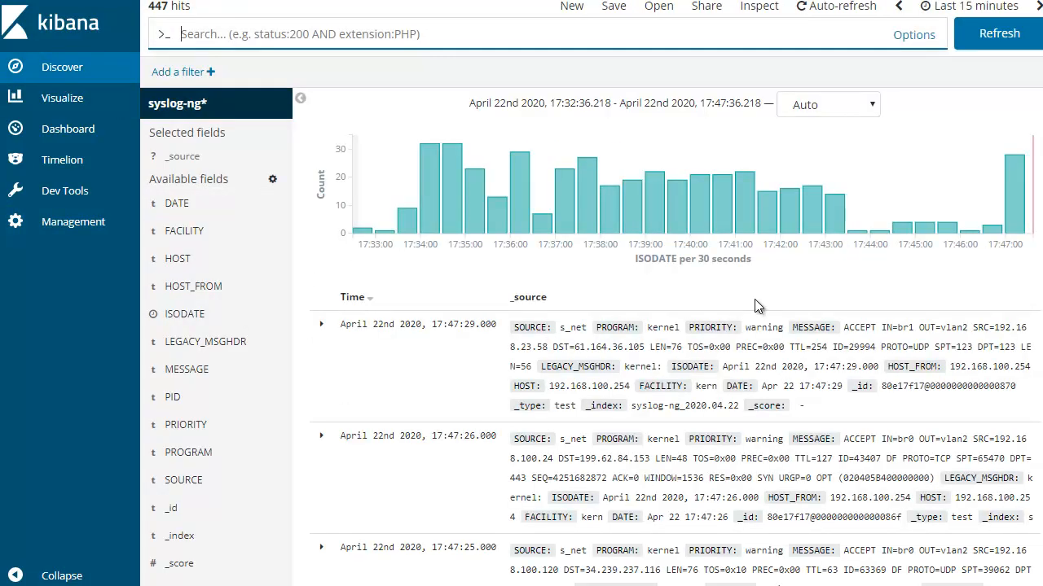
scroll(865, 344, "down", 1)
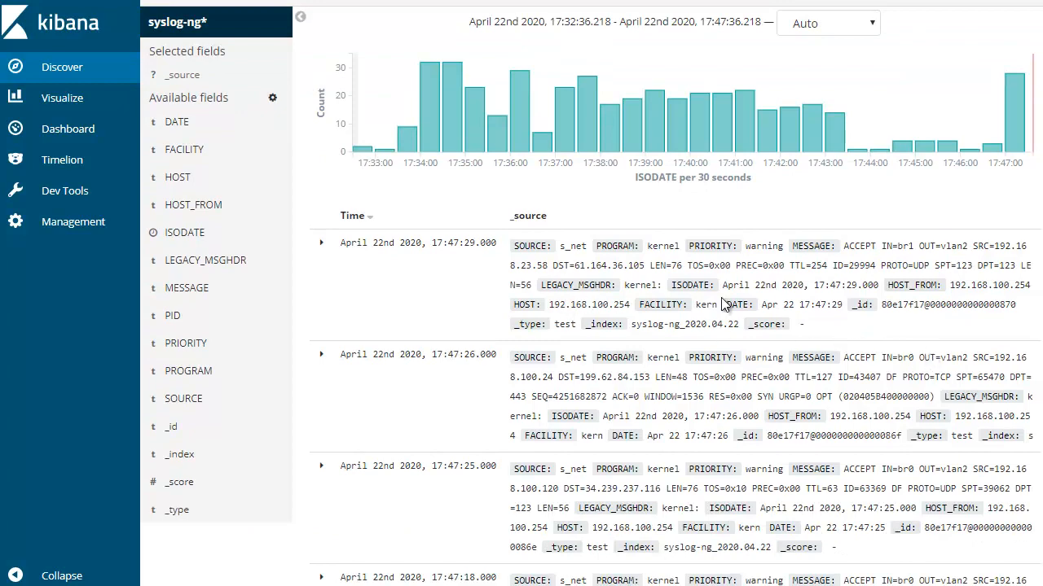
scroll(816, 260, "down", 1)
scroll(855, 204, "up", 2)
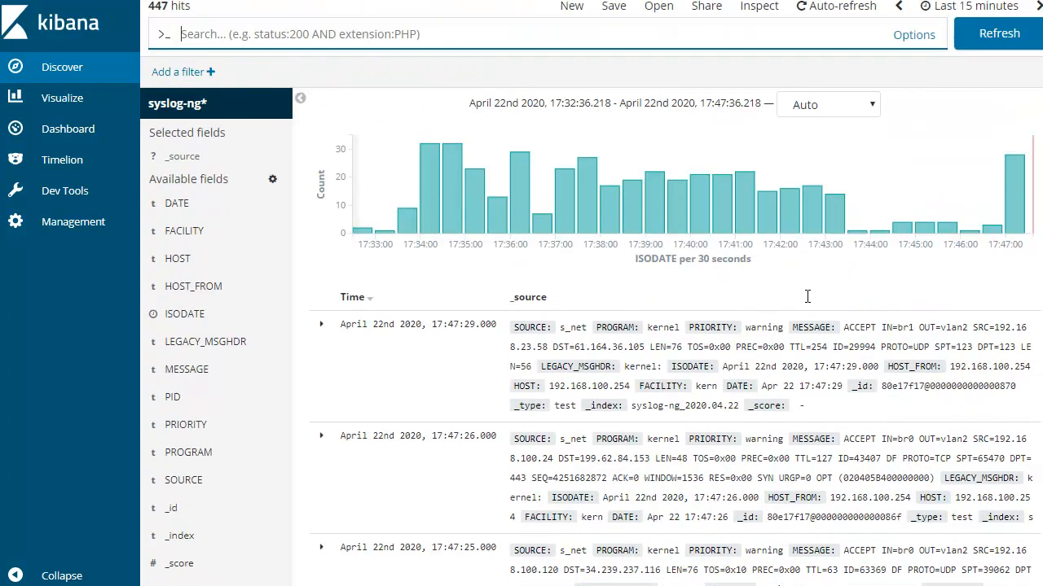
Refresh Discover and read through the recent kernel, dnsmasq-dhcp and syslog-ng messages for parsed firewall fields
left_click(998, 36)
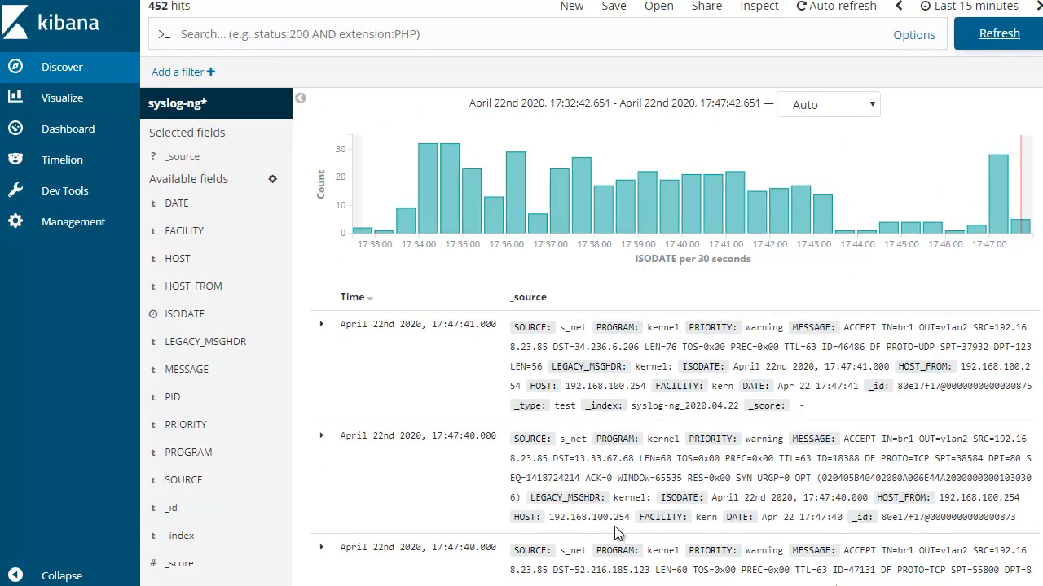
scroll(739, 440, "down", 1)
scroll(736, 436, "down", 4)
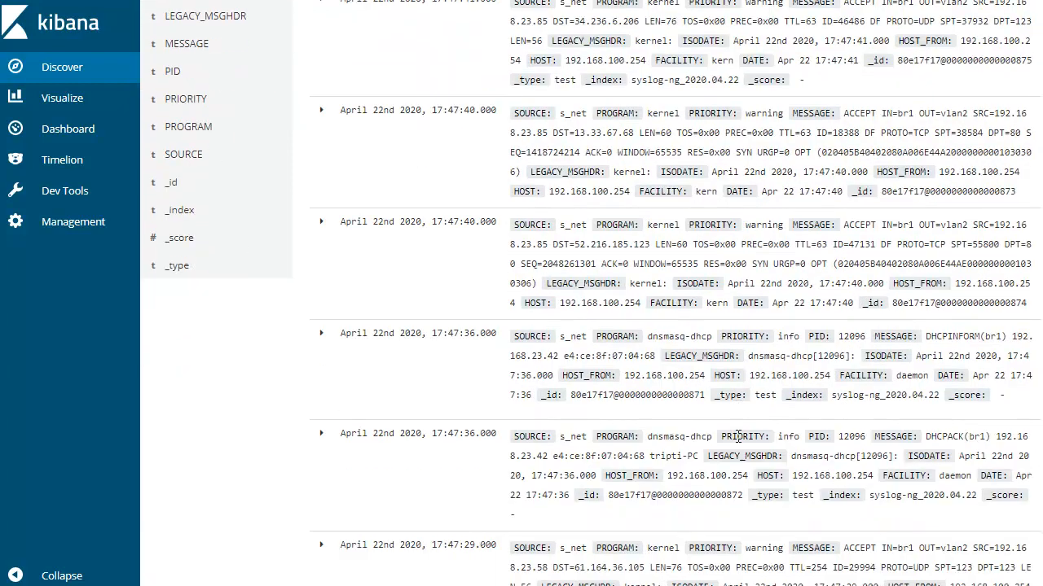
scroll(737, 436, "down", 1)
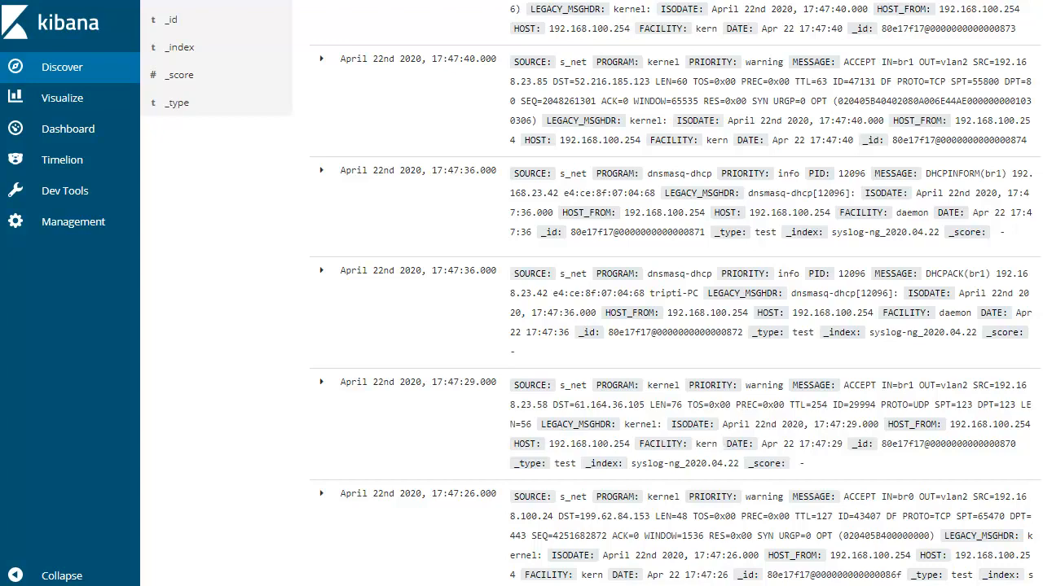
scroll(673, 331, "down", 4)
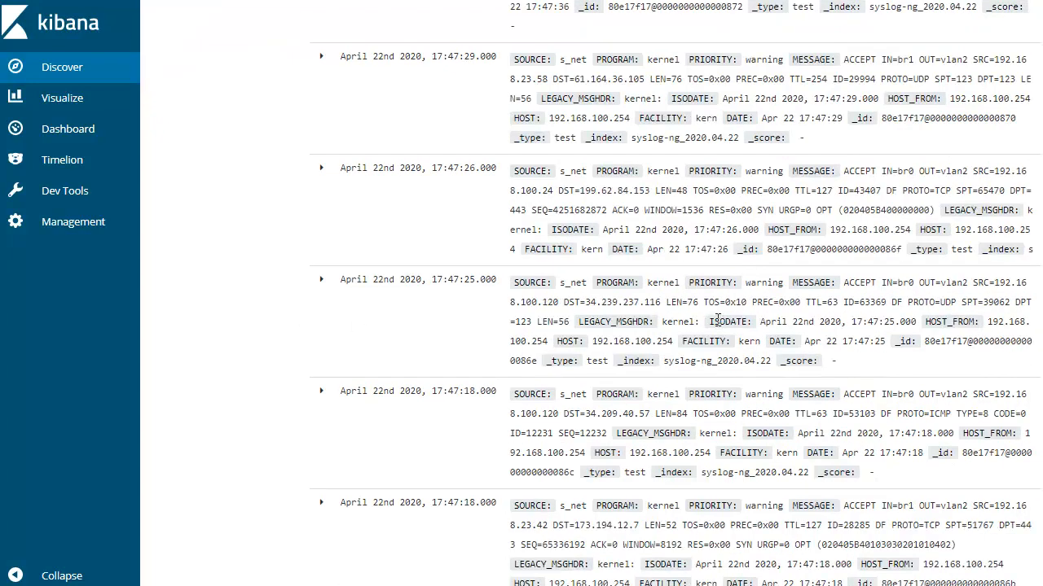
scroll(720, 320, "down", 2)
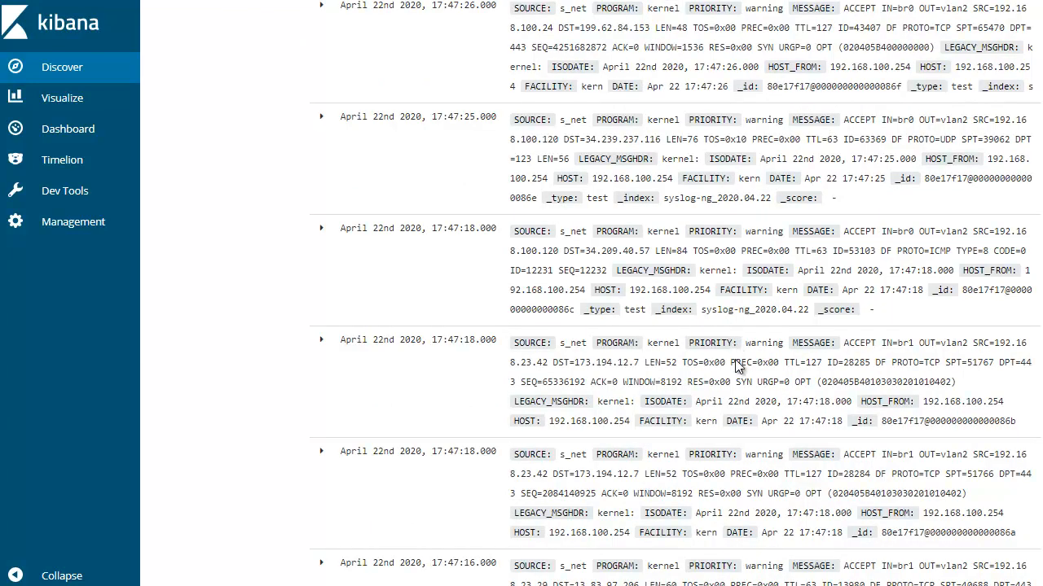
scroll(723, 343, "down", 2)
scroll(723, 416, "down", 1)
scroll(724, 417, "down", 1)
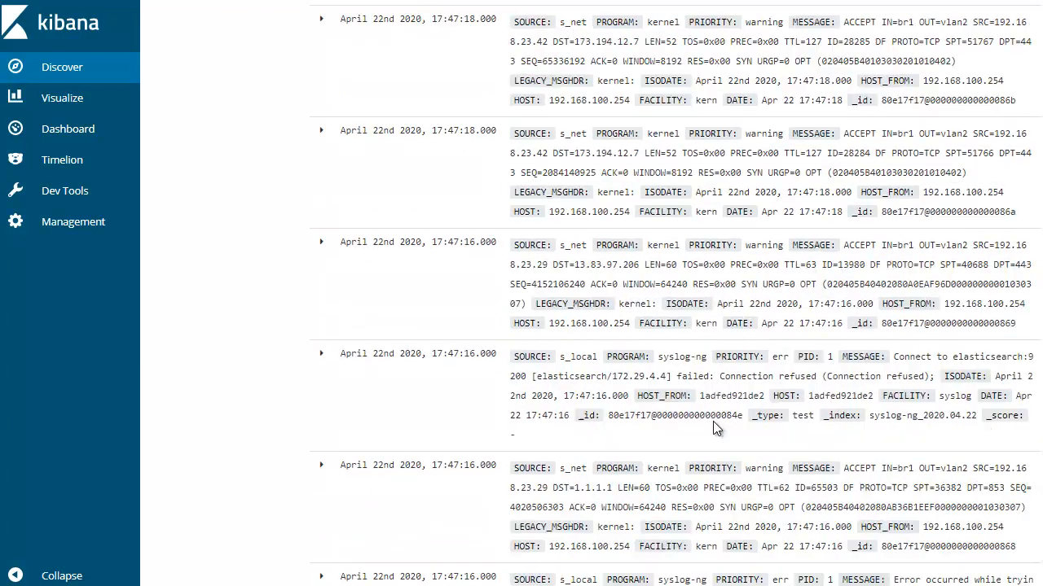
scroll(712, 422, "down", 1)
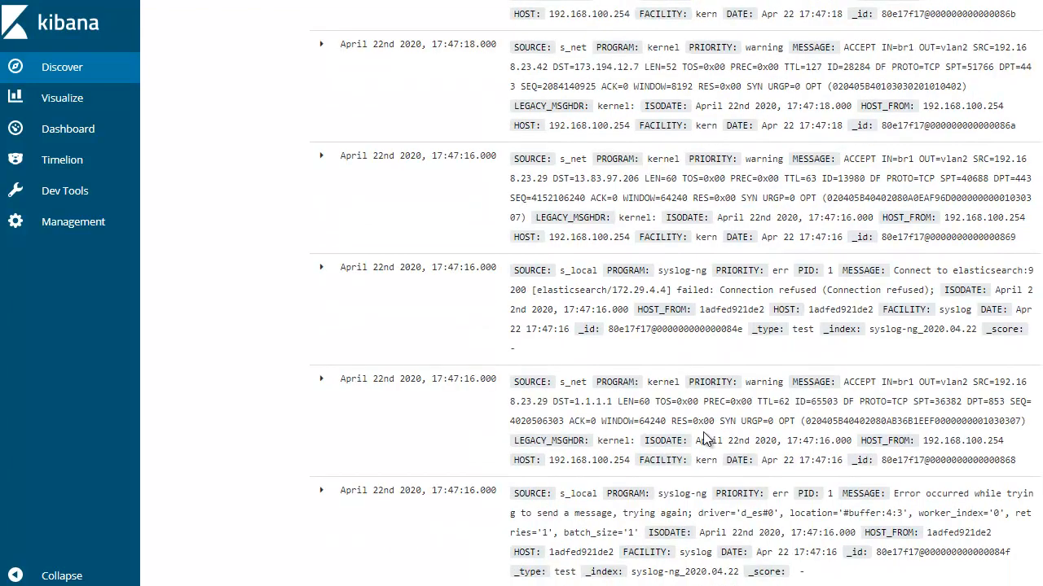
scroll(704, 440, "up", 7)
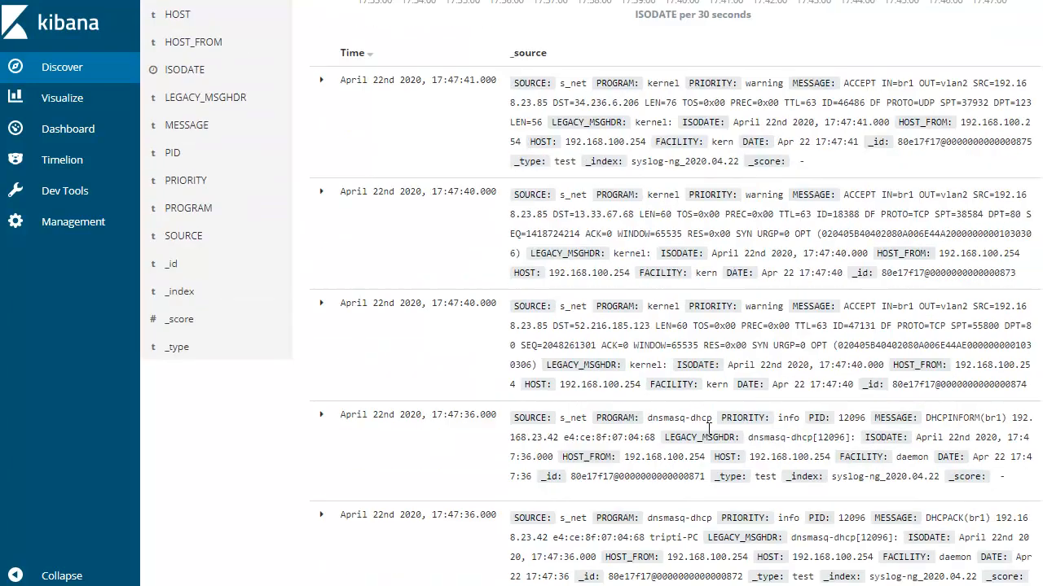
scroll(714, 432, "up", 3)
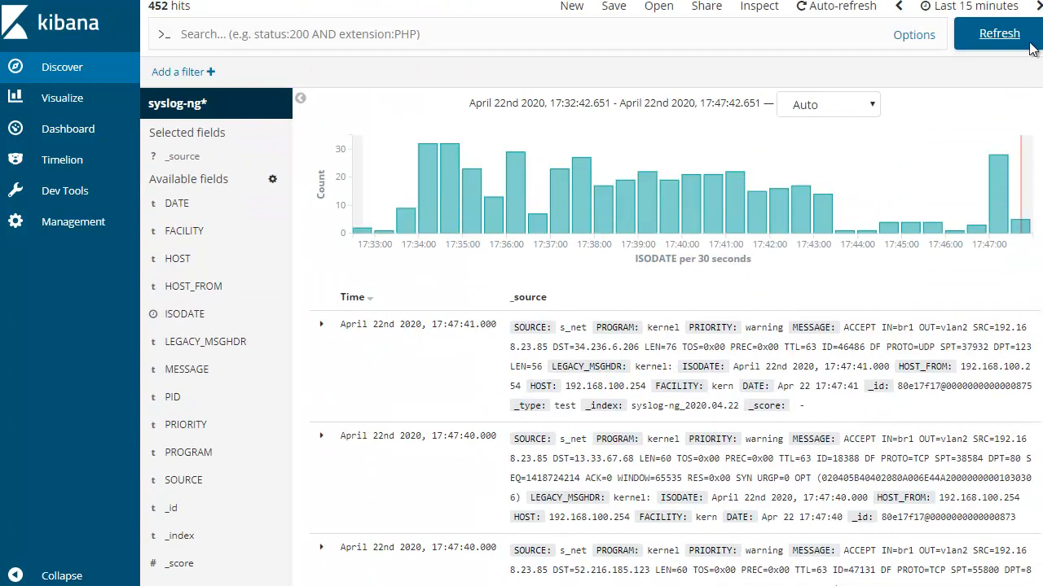
Refresh Discover once more and check the latest kernel messages for parsed values
left_click(998, 34)
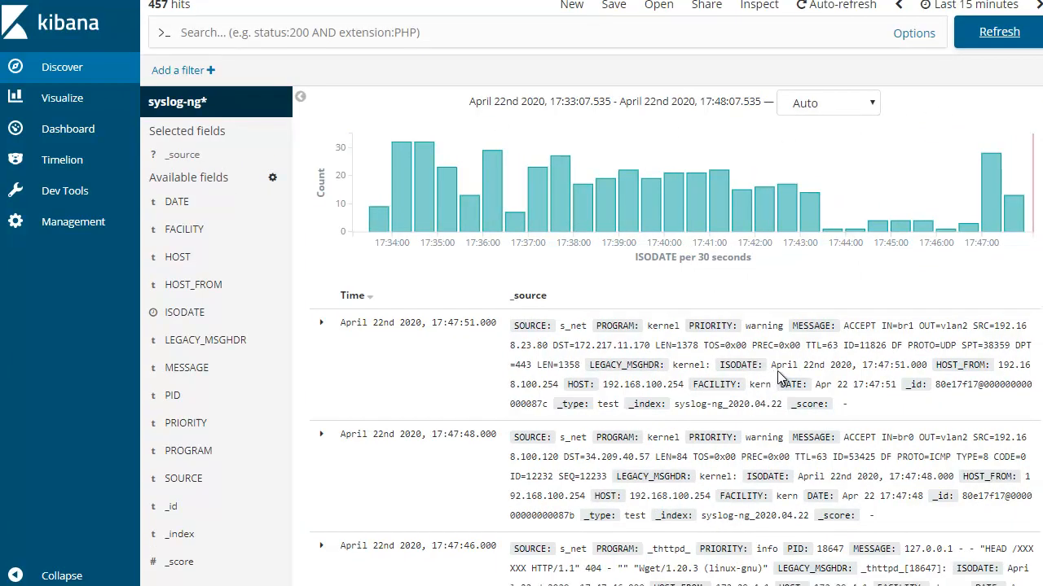
scroll(766, 407, "down", 3)
scroll(793, 370, "down", 10)
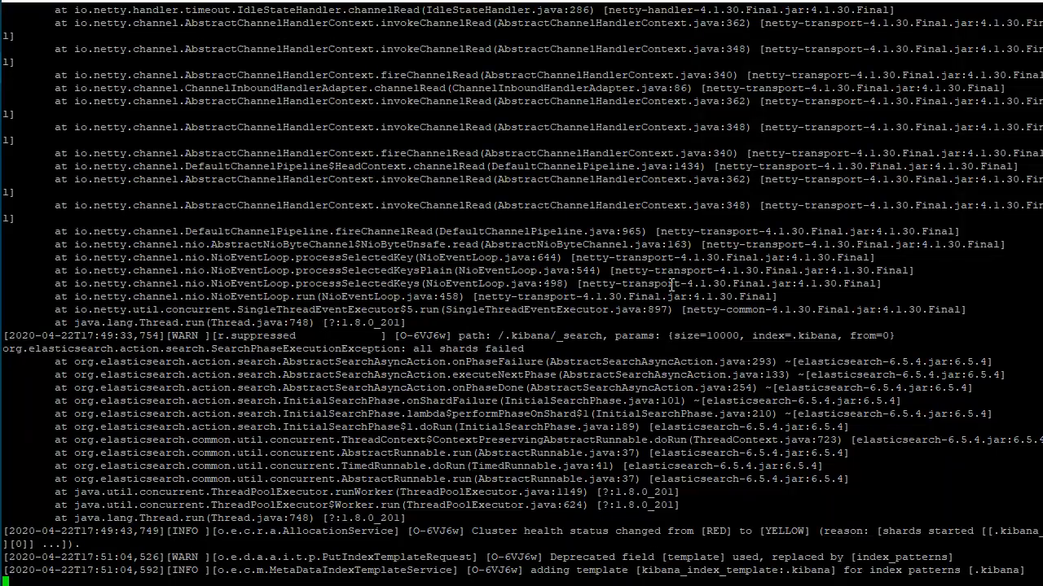
Switch to the terminal, stop following the log output in siem-master, and list the running Docker containers
key("ctrl+c")
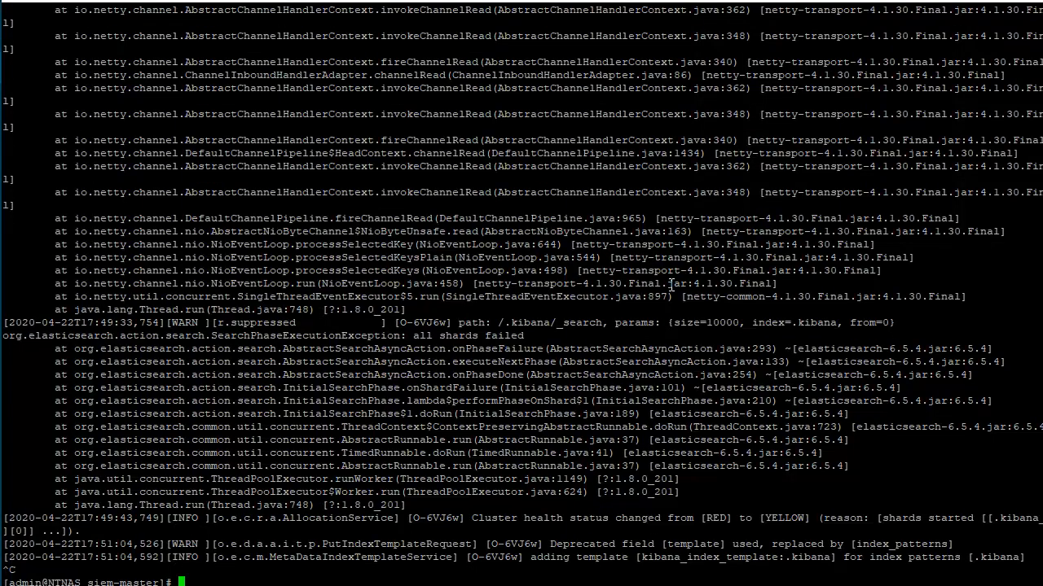
type("ls")
key("Return")
type("vi /var/l")
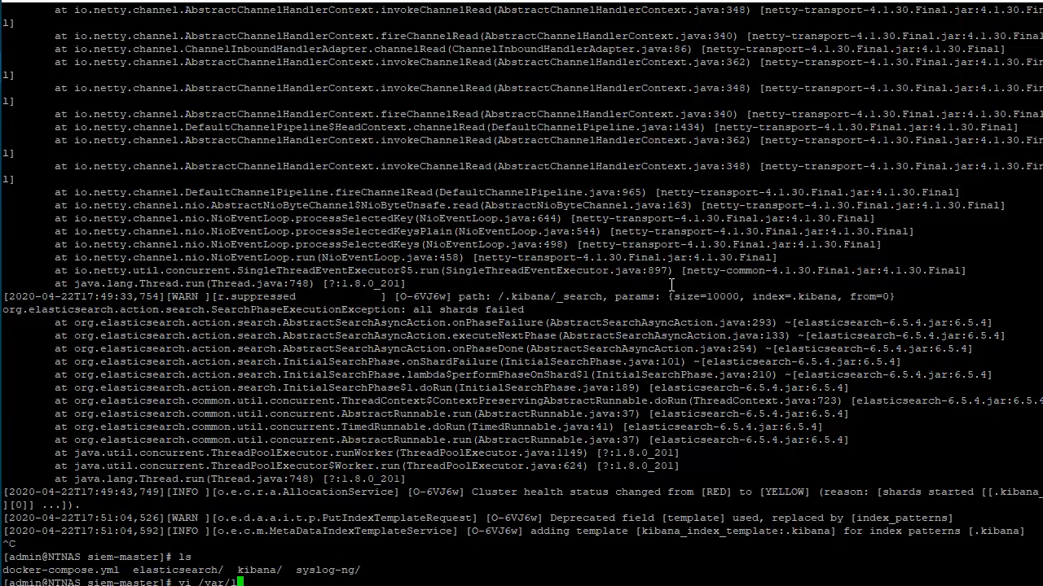
key("BackSpace")
key("BackSpace")
key("BackSpace")
key("BackSpace")
key("BackSpace")
key("BackSpace")
key("BackSpace")
key("BackSpace")
type("docker ps")
key("Return")
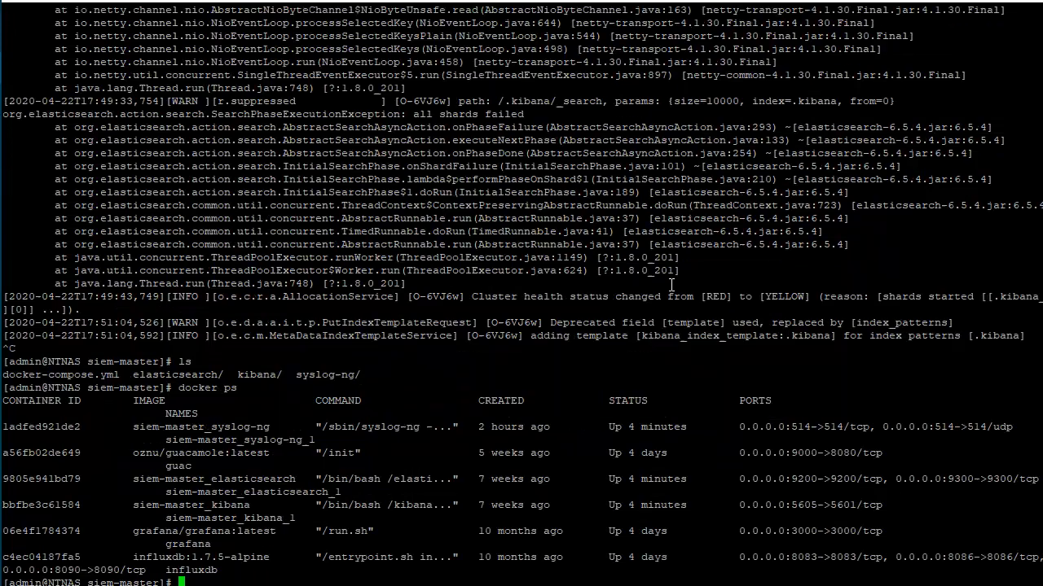
Open an interactive /bin/sh shell in the siem-master_syslog-ng container and list its root directory
double_click(44, 427)
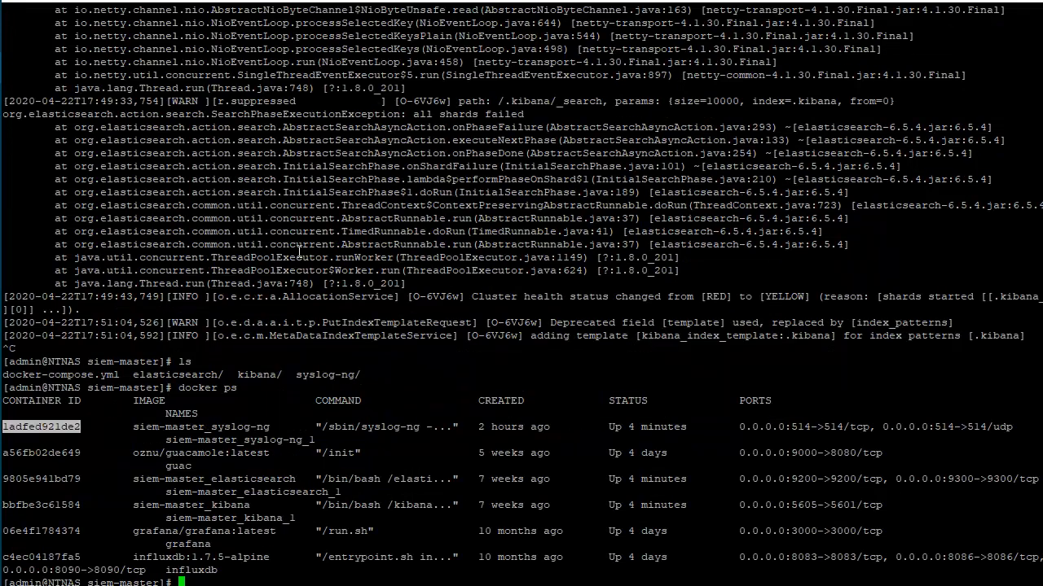
type("docker exec -it")
right_click(300, 251)
type("/bin/sh")
key("Return")
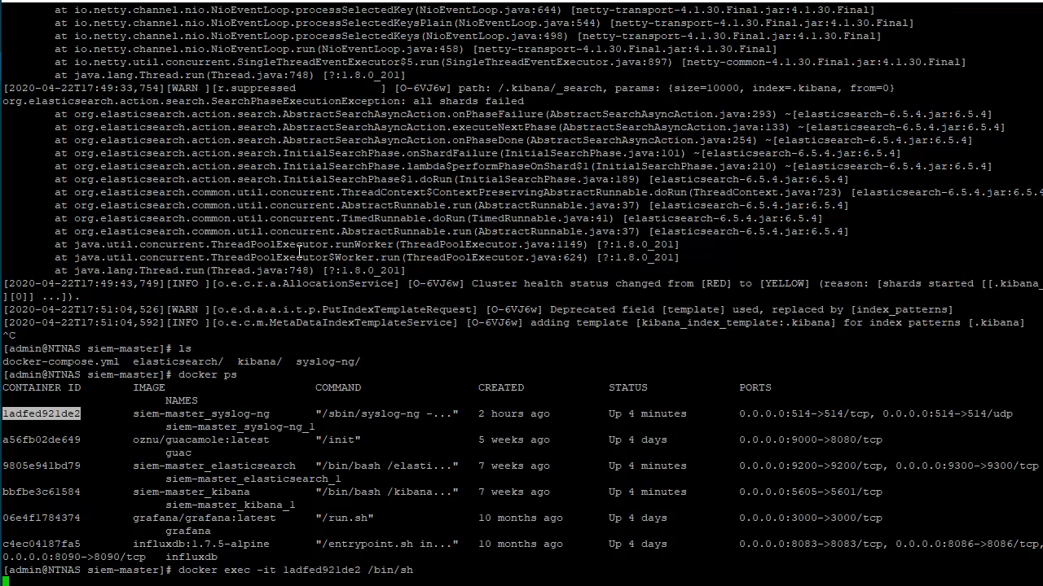
type("ls")
key("Return")
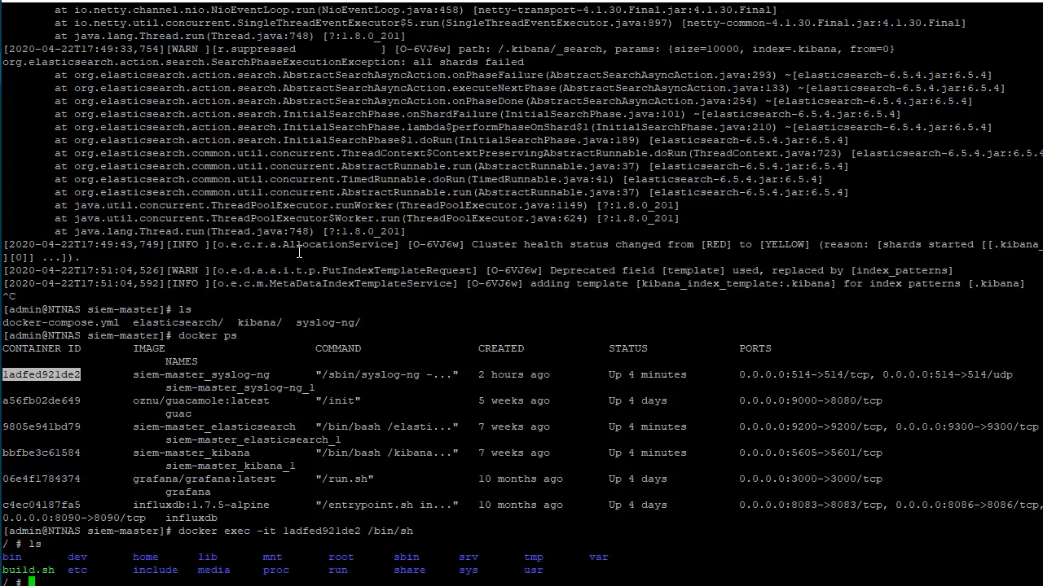
Go to /var/log/syslog-ng/syslog-ng inside the container and list its log files
type("ls")
key("Return")
type("cd ")
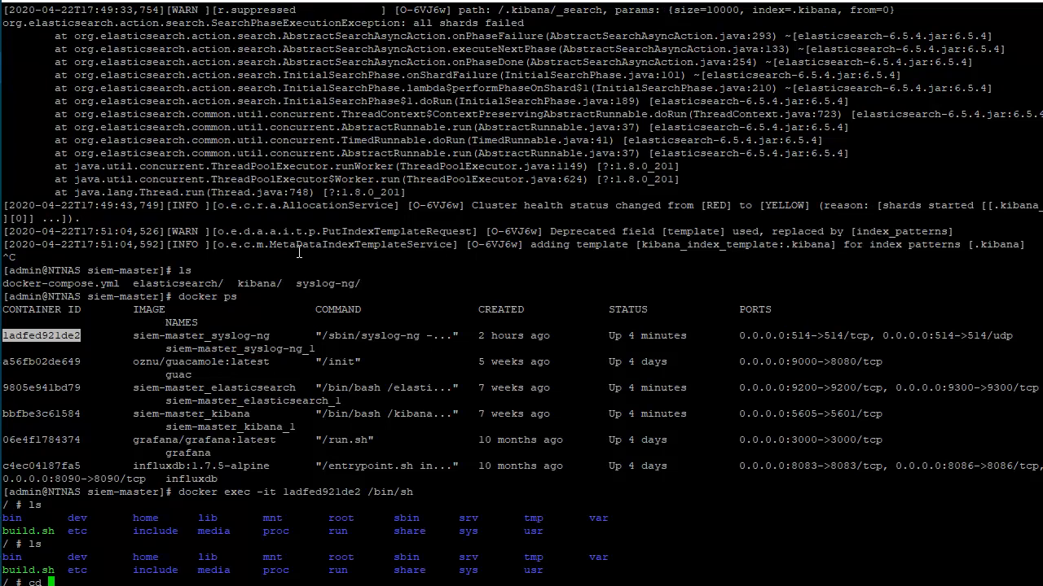
type("/var/log/syslog-ng/")
key("Return")
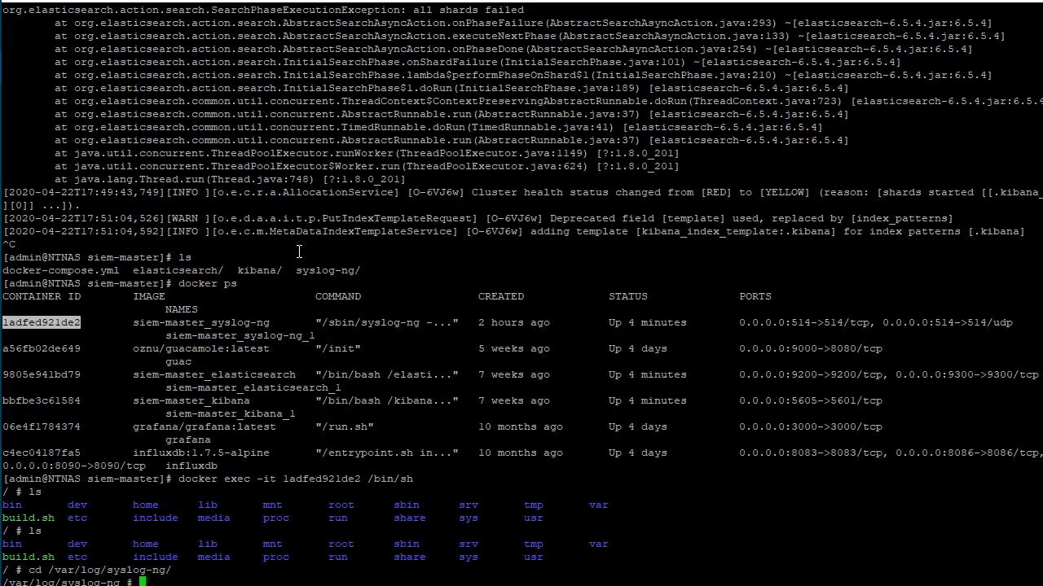
type("ls")
key("Return")
type("cd syslog-ng/")
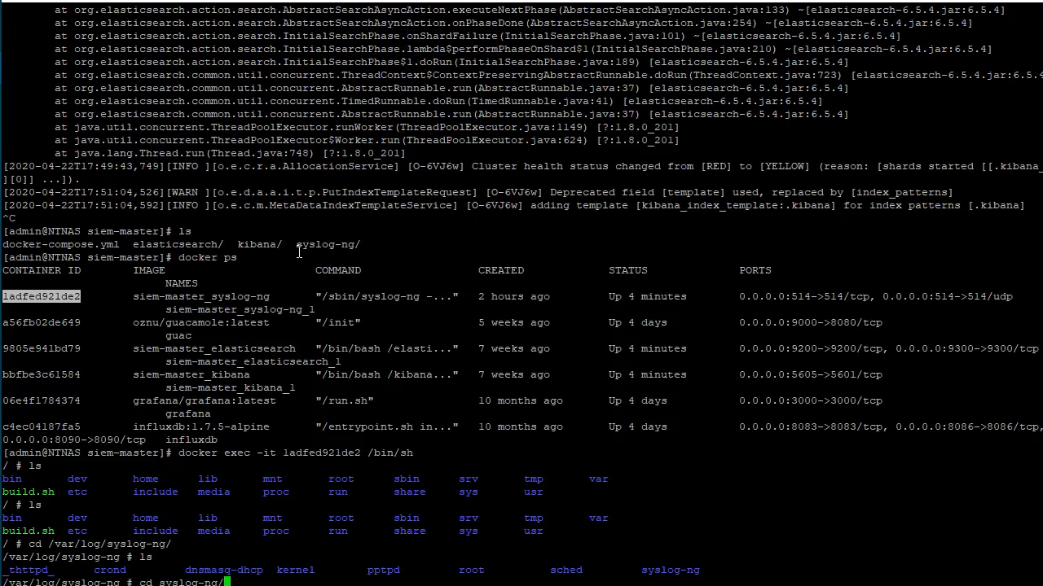
key("Return")
type("ls")
key("Return")
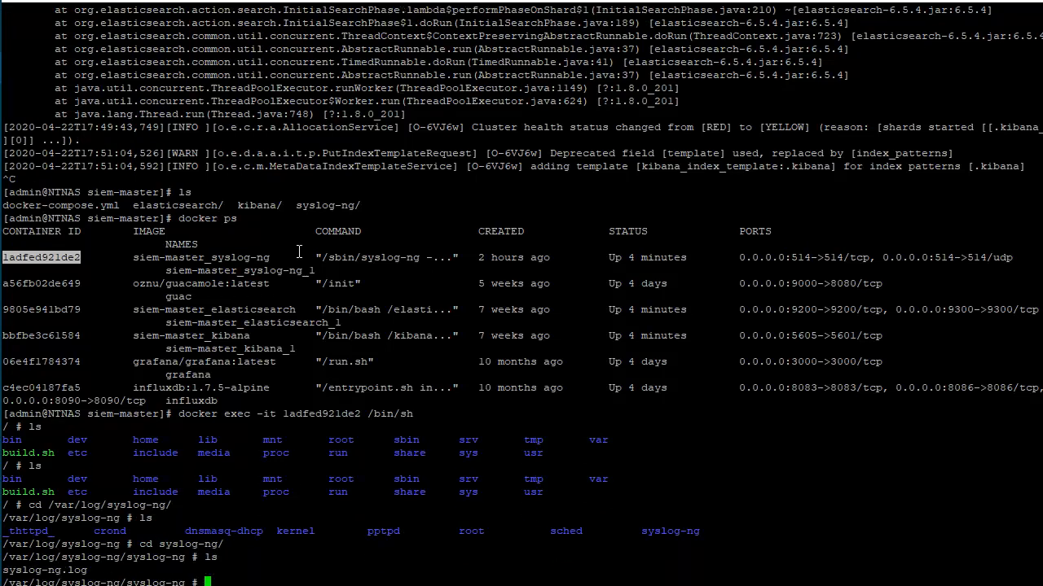
Read the entries in syslog-ng.log with vi for errors, quit the editor and list the directory
type("vi syslog-ng.log")
key("Return")
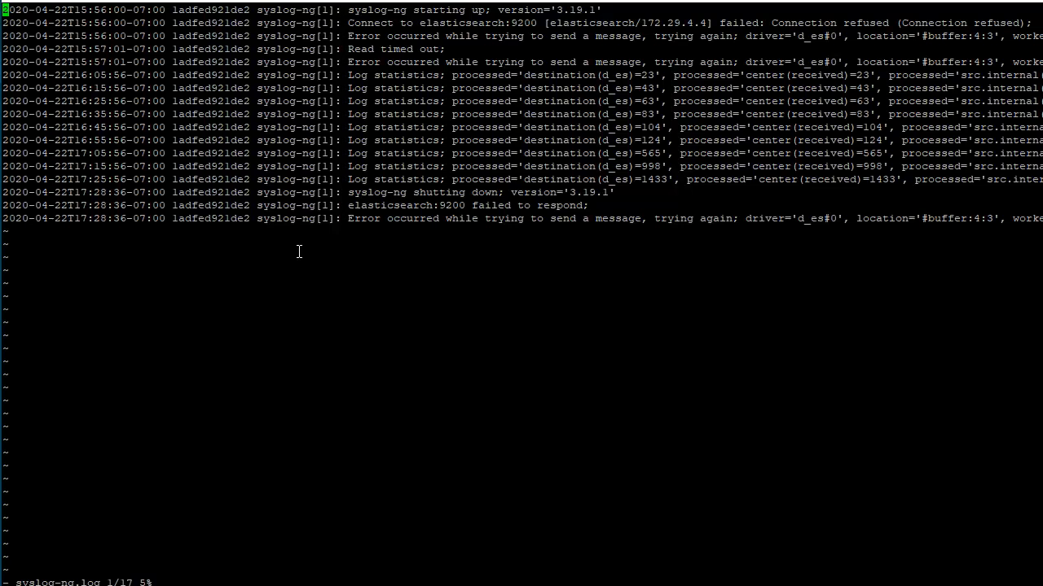
key("j")
key("j")
key("j")
key("j")
key("j")
key("j")
key("j")
key("j")
key("j")
key("j")
key("j")
key("j")
key("j")
key("j")
key("j")
key("j")
type(":q")
key("Return")
type("ls")
Return to the container's root directory and list its contents
key("Return")
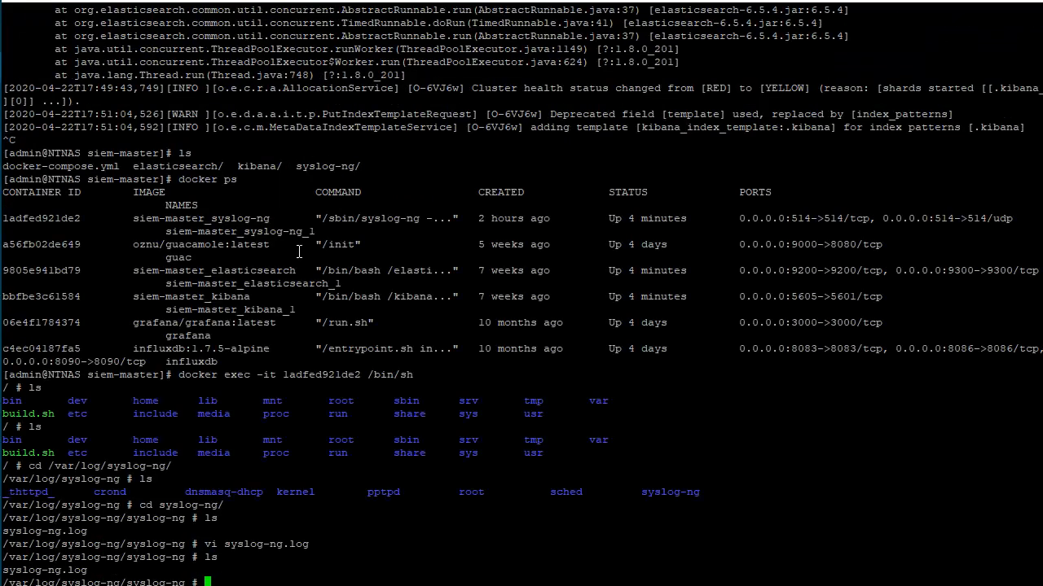
type("cd //")
key("Return")
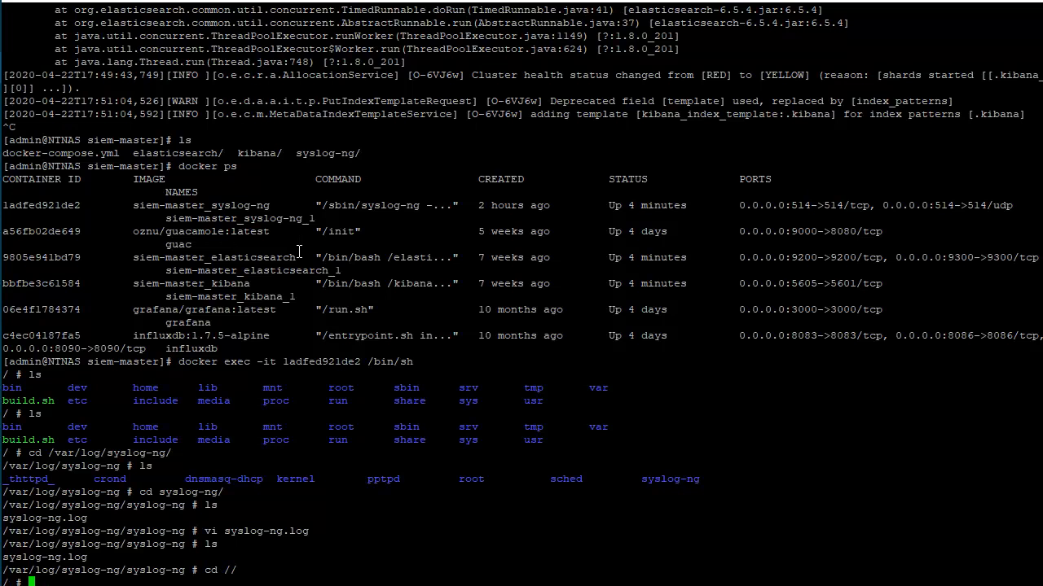
type("cd ..")
key("Return")
type("ls")
key("Return")
type("v")
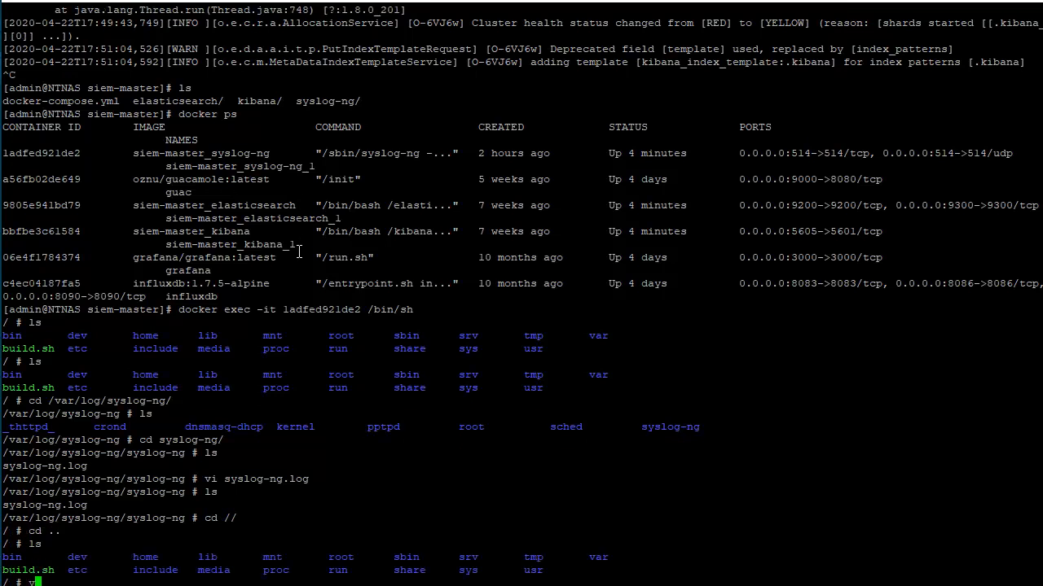
type("i /etc/sys")
key("BackSpace")
key("BackSpace")
key("BackSpace")
key("BackSpace")
key("BackSpace")
key("BackSpace")
key("BackSpace")
key("BackSpace")
key("BackSpace")
key("BackSpace")
key("BackSpace")
type("ls")
Change to the container's /etc/syslog-ng directory and list its configuration files
key("Return")
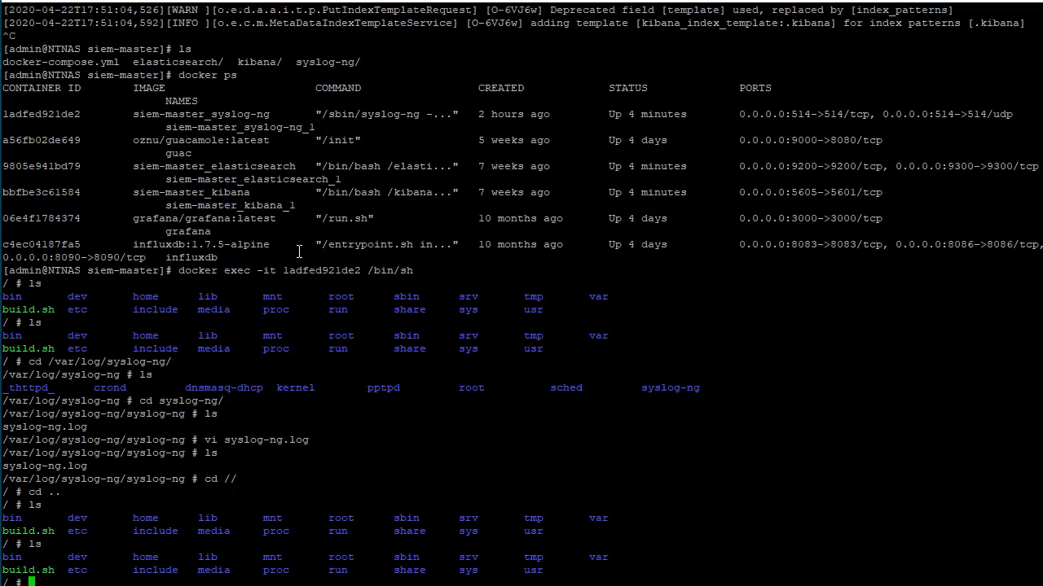
type("cd")
key("BackSpace")
key("BackSpace")
key("BackSpace")
type("cd etc/")
key("Return")
type("ls")
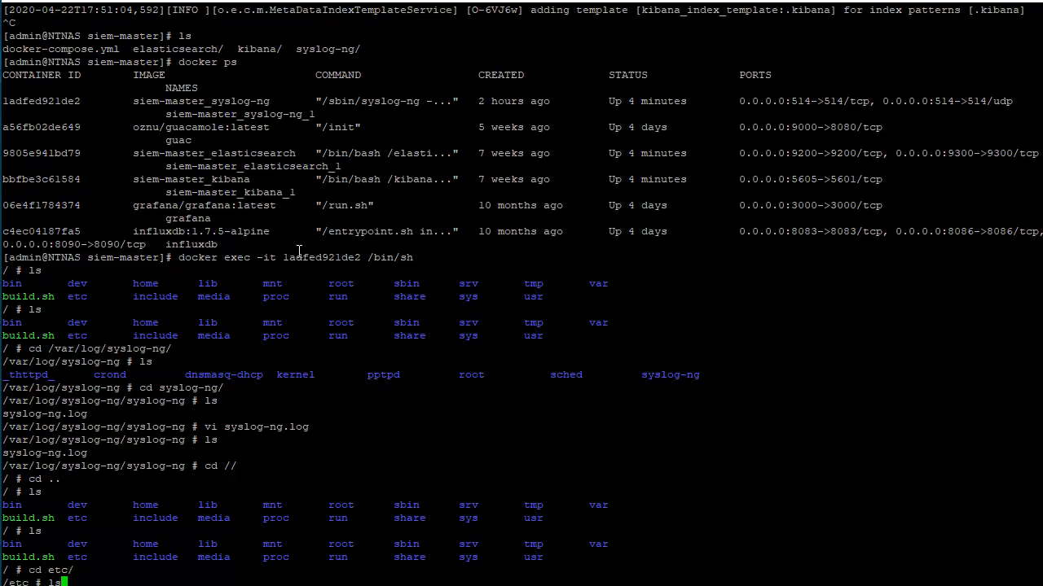
key("Return")
type("cd sys")
key("Return")
type("cd syslog-ng/")
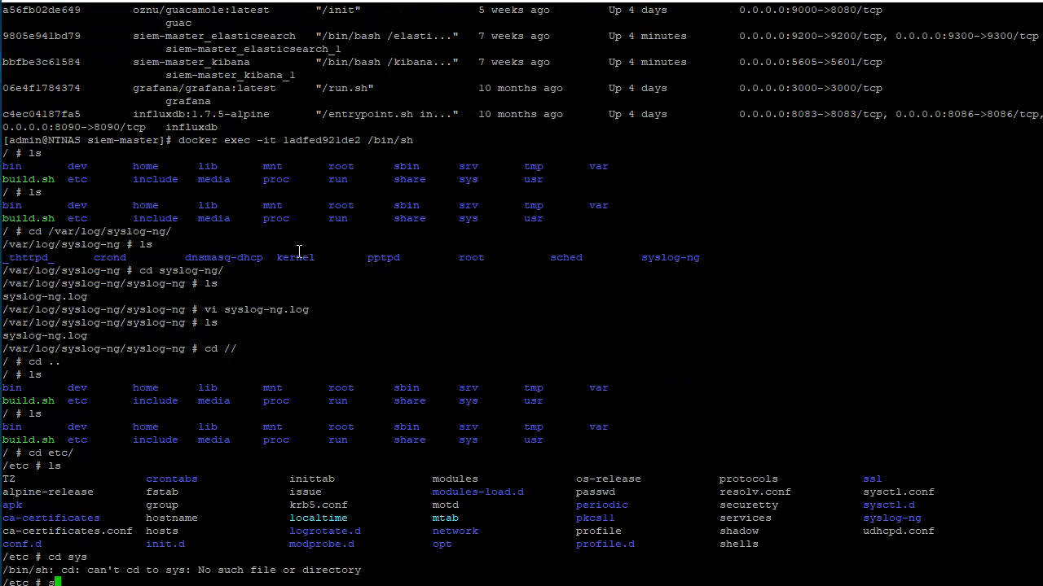
key("Return")
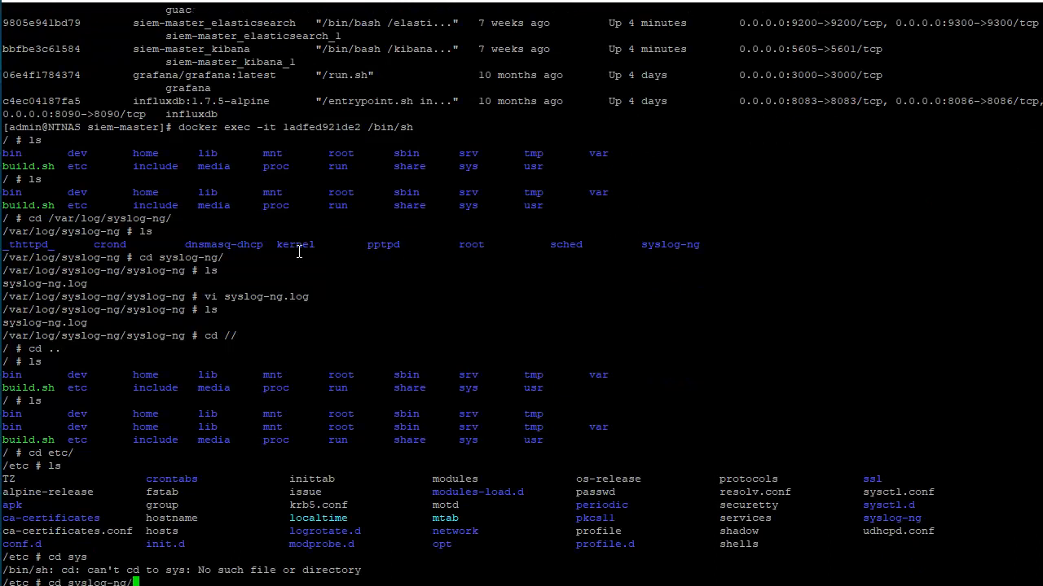
type("ls")
key("Return")
Open syslog-ng.conf in vi and search for "pattern" to check the pattern_db parser definition
type("vi syslog-ng.conf")
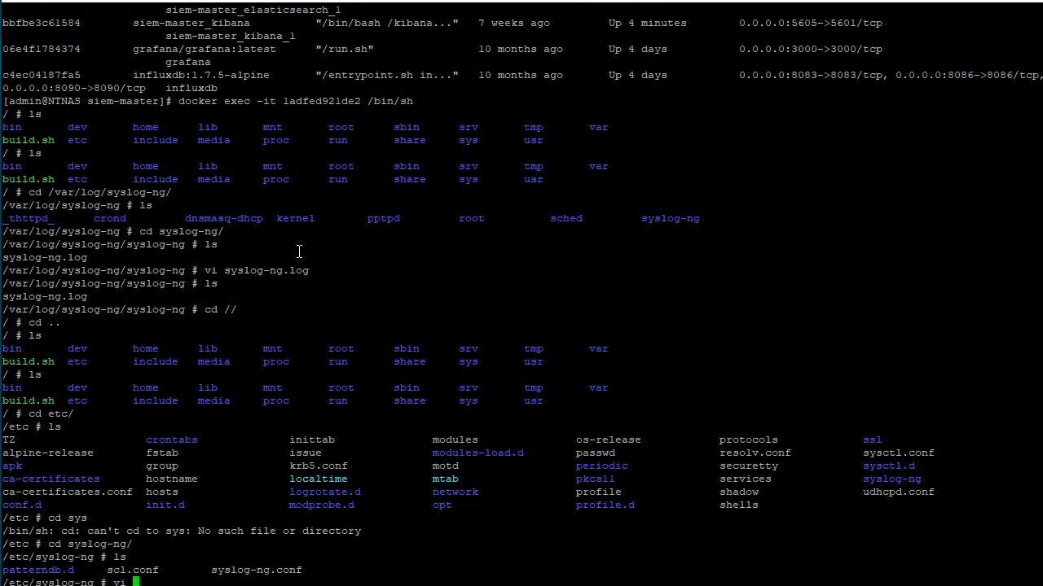
key("Return")
type("/pattern")
key("Return")
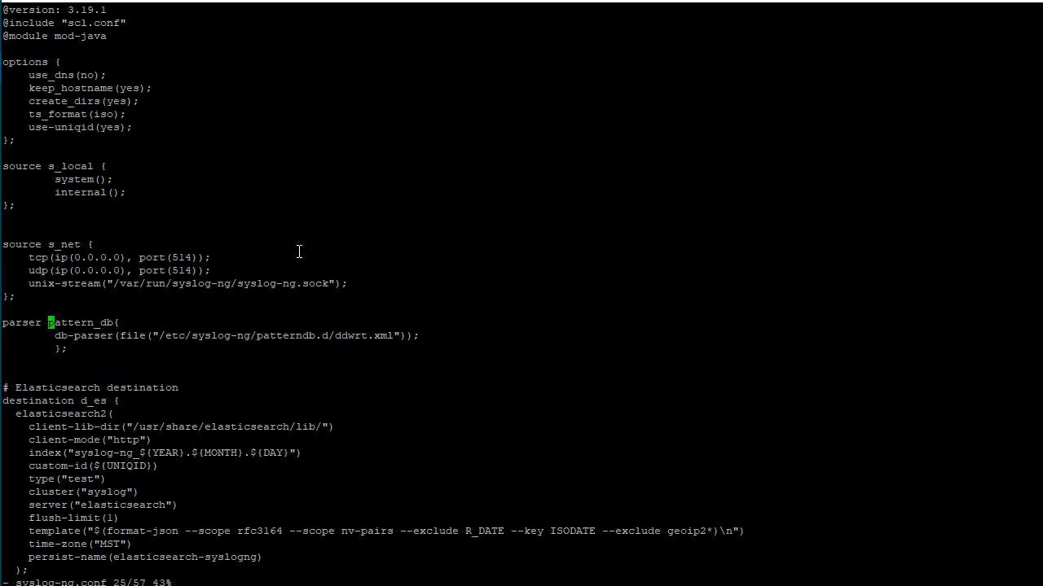
Copy the path /etc/syslog-ng/patterndb.d/ddwrt.xml from the pattern_db parser definition in syslog-ng.conf
key("j")
key("j")
left_click_drag(160, 336, 393, 334)
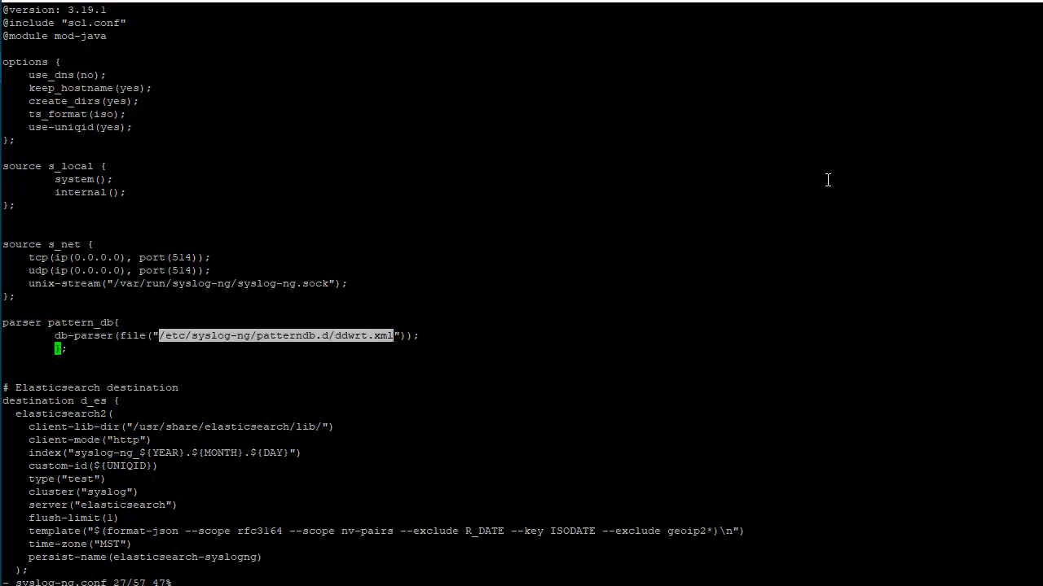
Search syslog-ng.conf for "pattern_db" and cycle through the matches to check where the parser is referenced
type("/pattern_db")
key("Return")
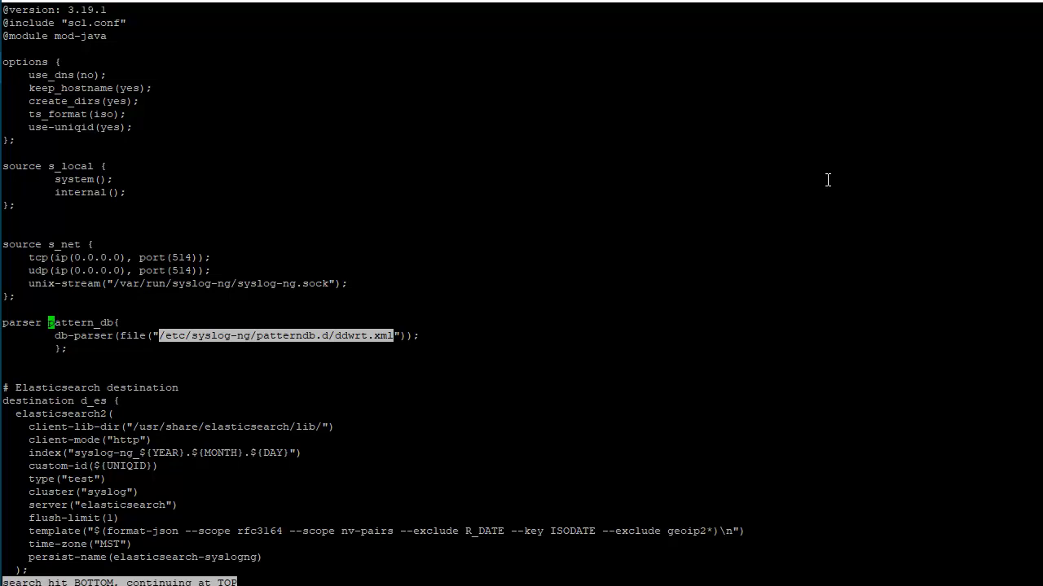
key("n")
key("n")
key("n")
key("n")
key("n")
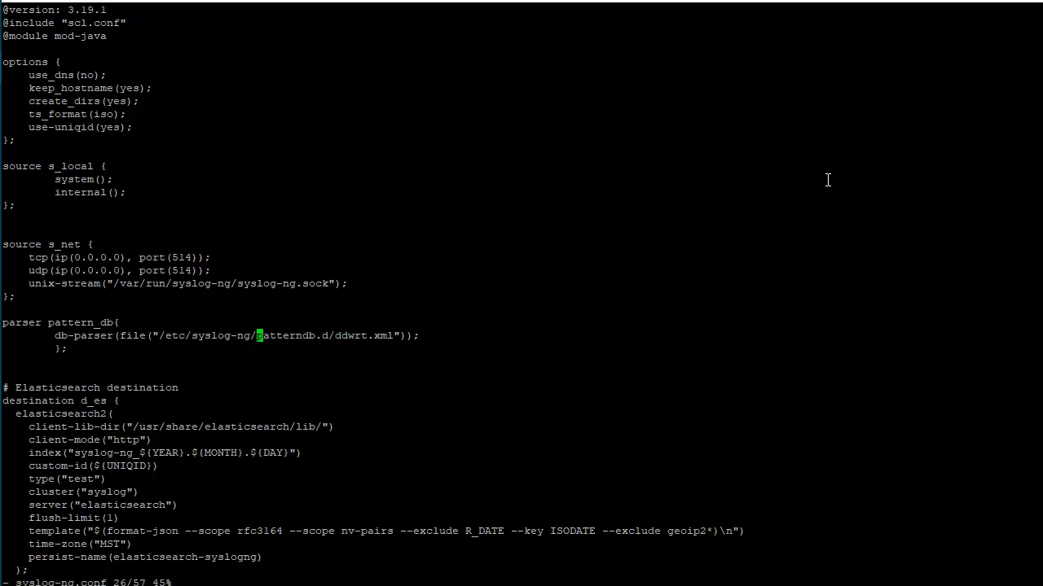
key("n")
key("n")
key("n")
key("n")
key("n")
key("n")
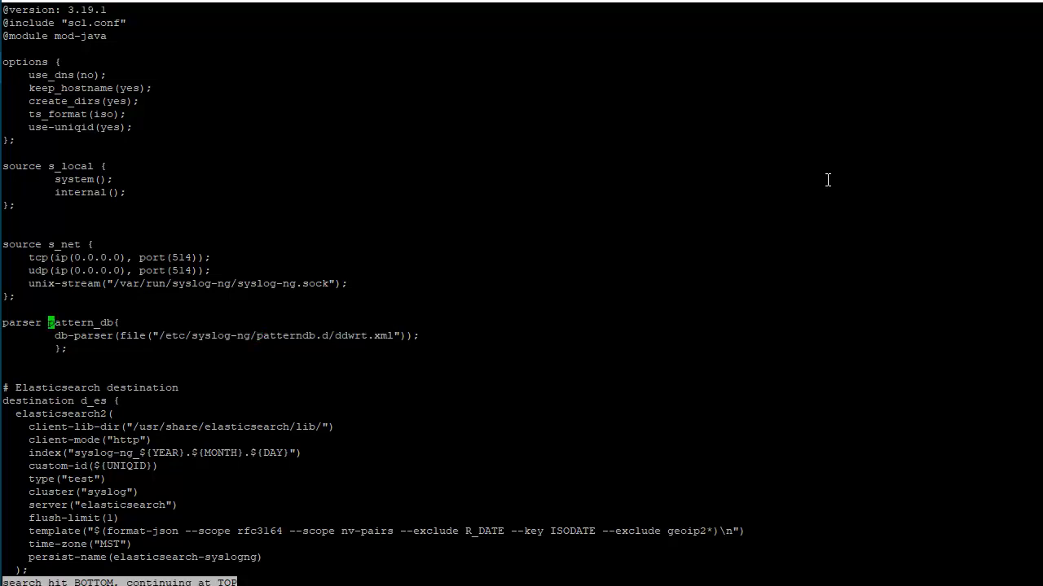
Examine the log block at the end of syslog-ng.conf for a parser reference and quit vi
key("Down")
key("Down")
key("Down")
key("Down")
key("Down")
key("Down")
key("Down")
key("Down")
key("Down")
key("Down")
key("Down")
key("Down")
key("Down")
key("Down")
key("Down")
key("Down")
key("Down")
key("Down")
key("Down")
key("Down")
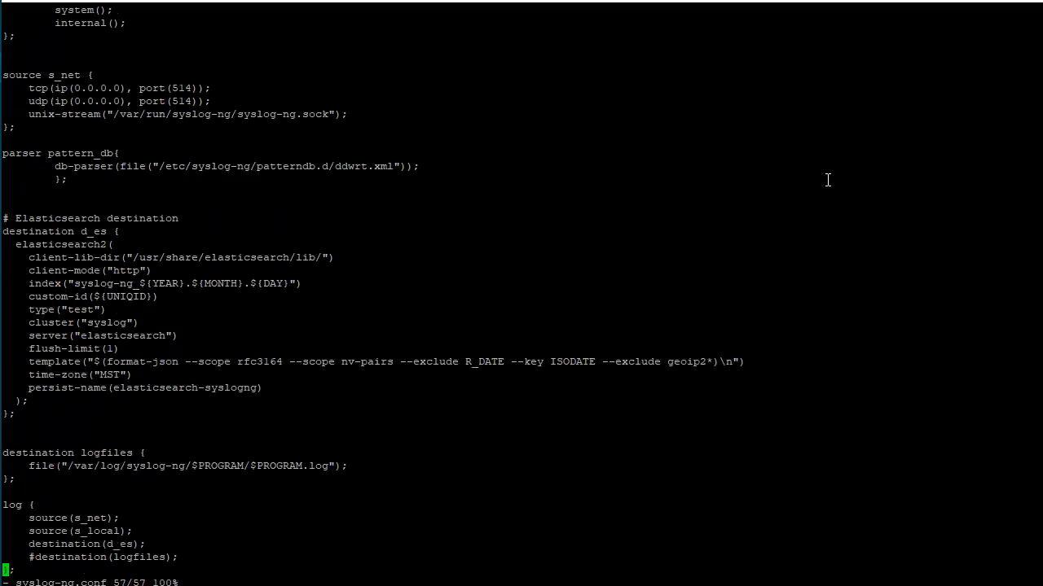
key("Up")
key("Up")
key("Up")
key("Up")
type(":wq")
key("Return")
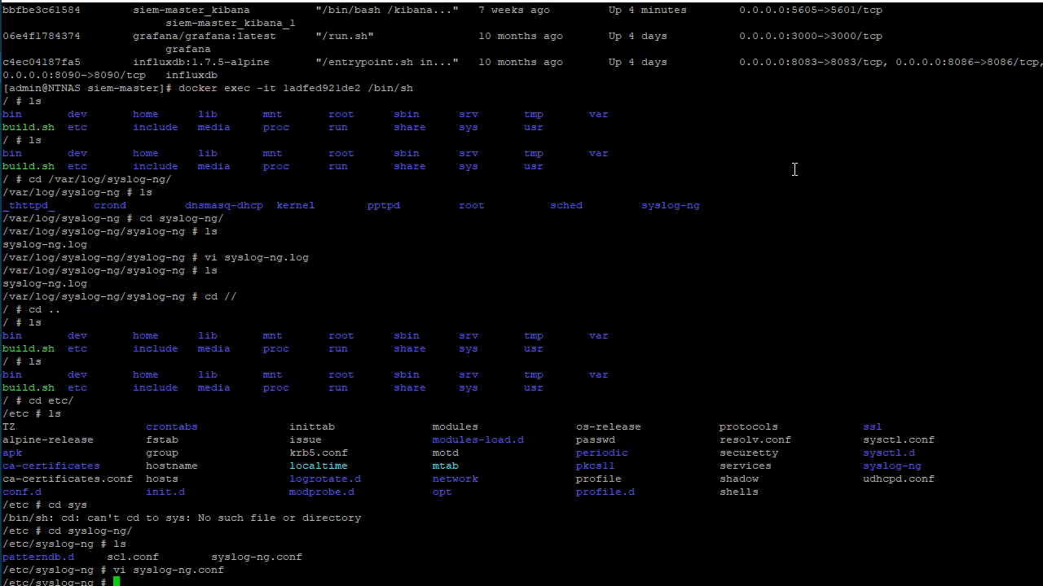
Clear the terminal and list the details of /etc/syslog-ng/patterndb.d/ddwrt.xml to verify that the file exists
type("ls")
key("ctrl+l")
type("-al /etc/syslog-ng/patterndb.d/ddwrt.xml")
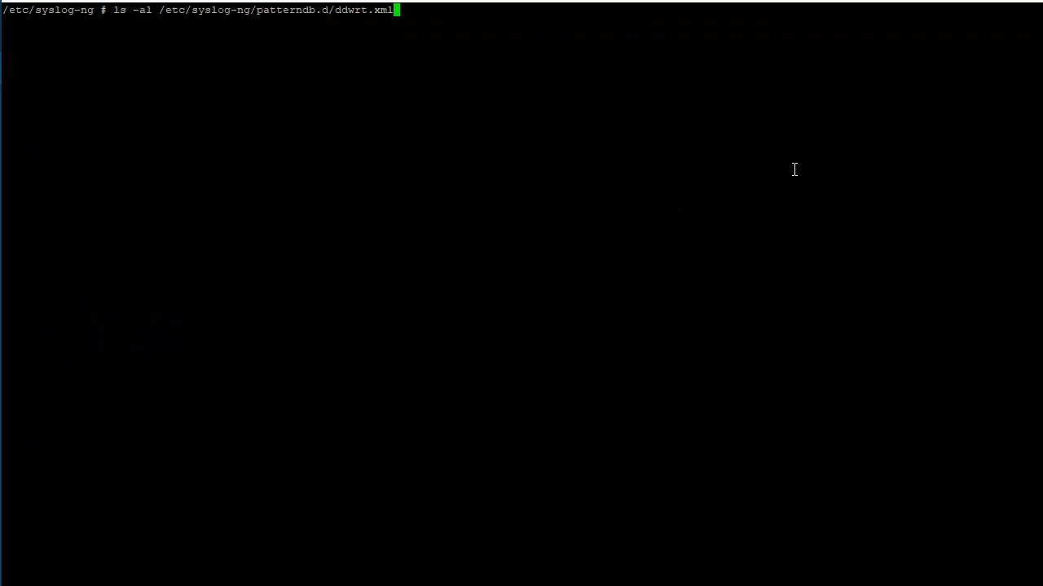
key("Return")
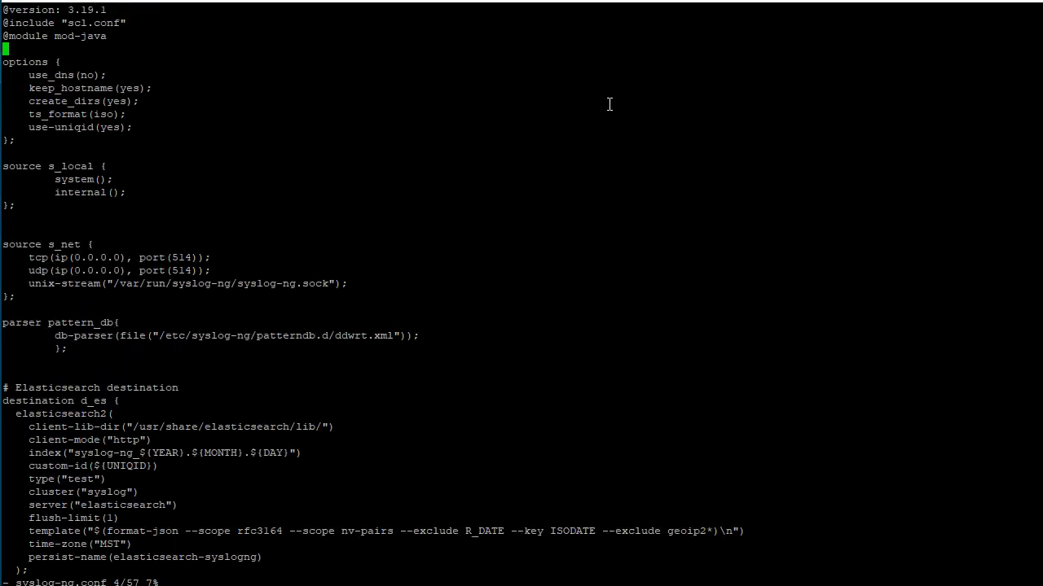
Reopen syslog-ng.conf in vi, go to the end of the file and copy the parser name pattern_db
key("Down")
key("Down")
key("Down")
key("Down")
key("Down")
key("Down")
key("Down")
key("Down")
key("Down")
key("Down")
key("Down")
key("Down")
key("Down")
key("Down")
key("Down")
key("Down")
key("Down")
key("Down")
key("Down")
key("Down")
key("Down")
key("Down")
key("Down")
key("Down")
key("Down")
key("Down")
key("Down")
key("Down")
key("Down")
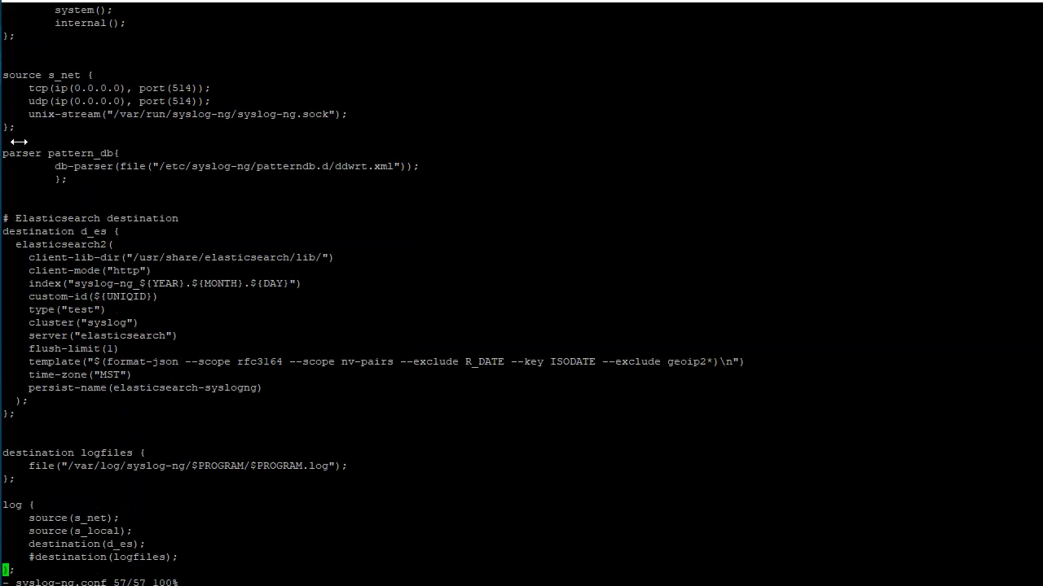
double_click(63, 153)
left_click(461, 292)
Add the line "parser(pattern_db);" below source(s_local) in the log block, save syslog-ng.conf and exit vi
key("Up")
key("Up")
key("Up")
key("Down")
key("Down")
key("Up")
key("Up")
key("o")
key("Tab")
key("BackSpace")
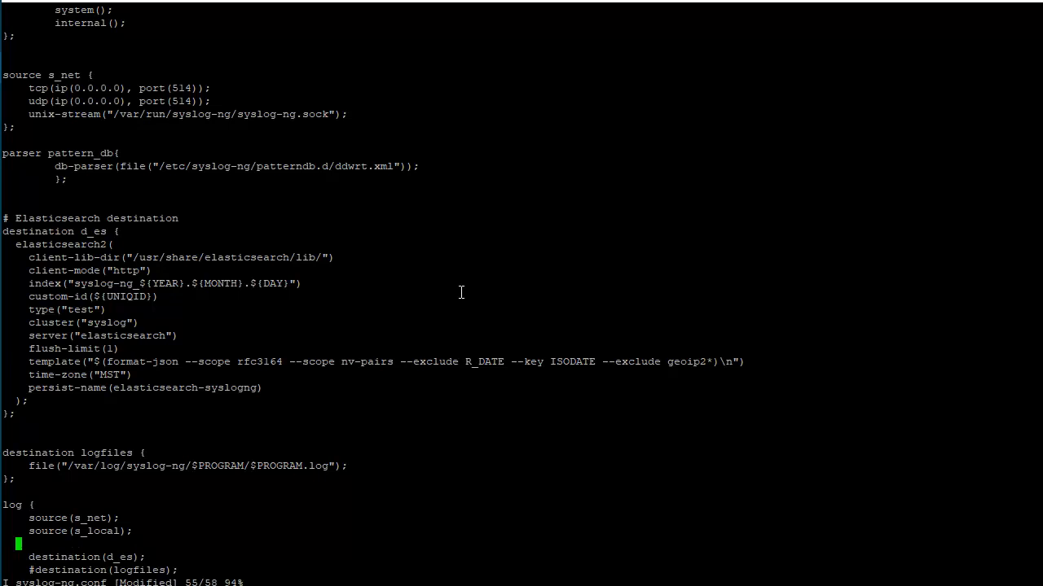
type("parser(pattern_db)")
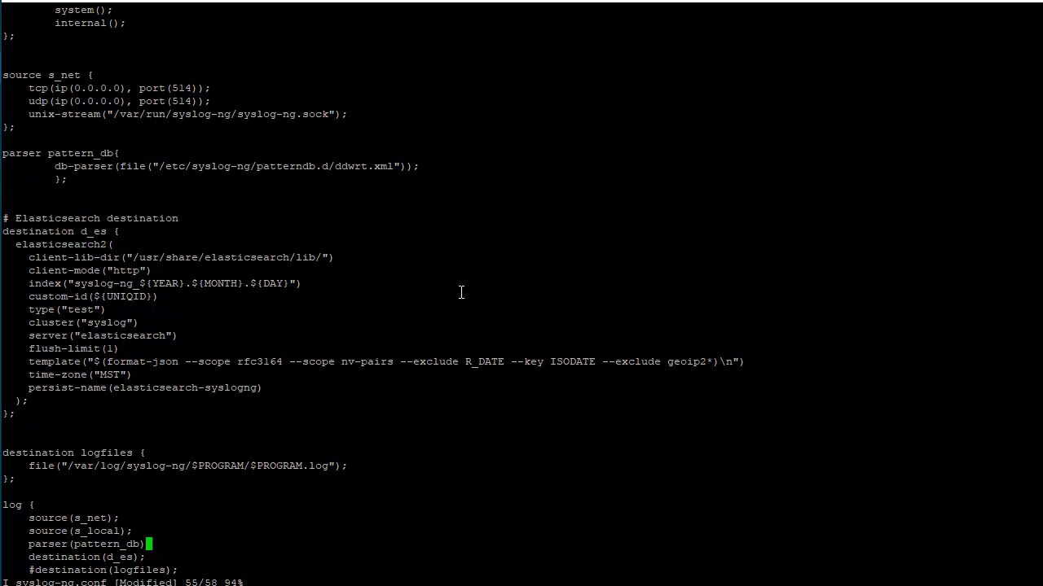
type(";")
key("Escape")
type(":x")
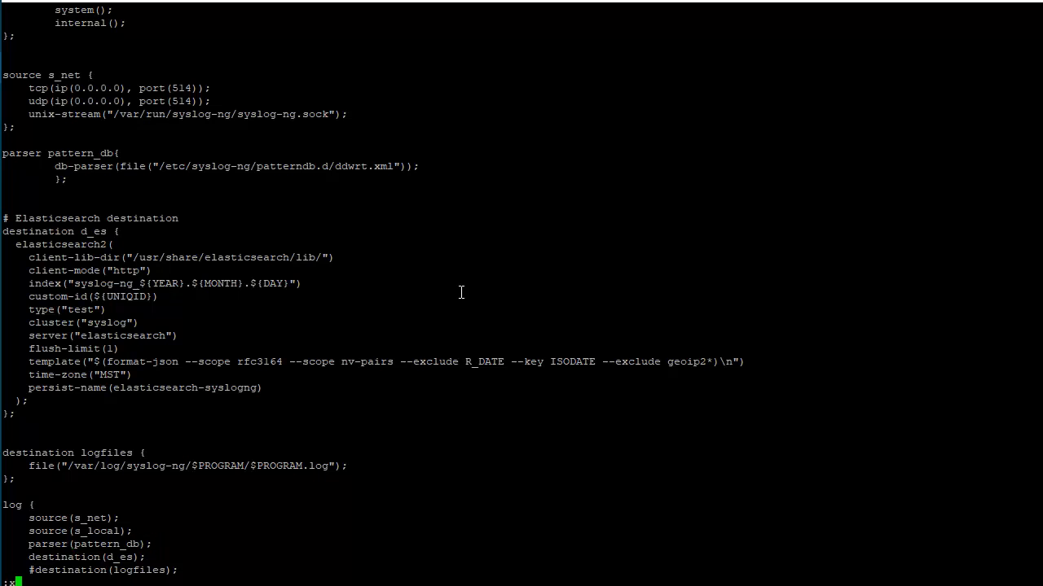
key("Return")
Check the configuration syntax by running syslog-ng --syntax-only
type("syslog-ng # sys")
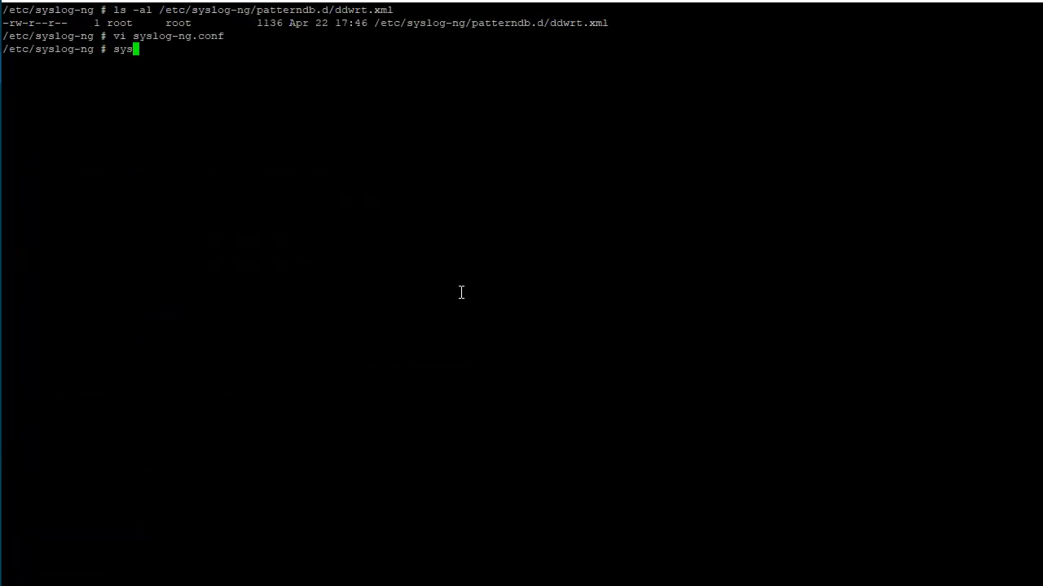
type("log-ng --syntax-only")
key("Return")
Reload the syslog-ng configuration with syslog-ng-ctl reload
type("syslog")
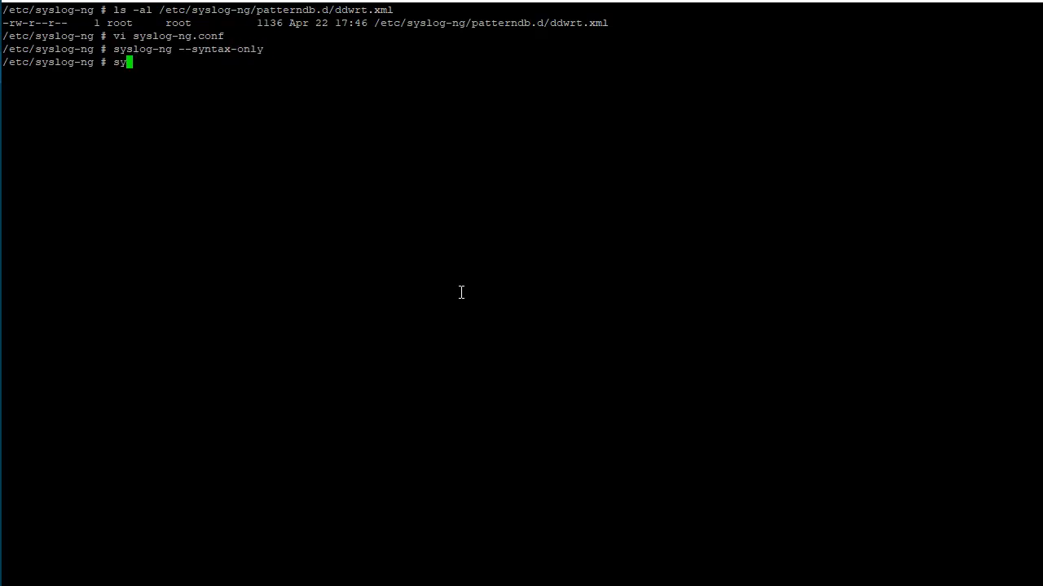
type("-ng-ctl reload")
key("Return")
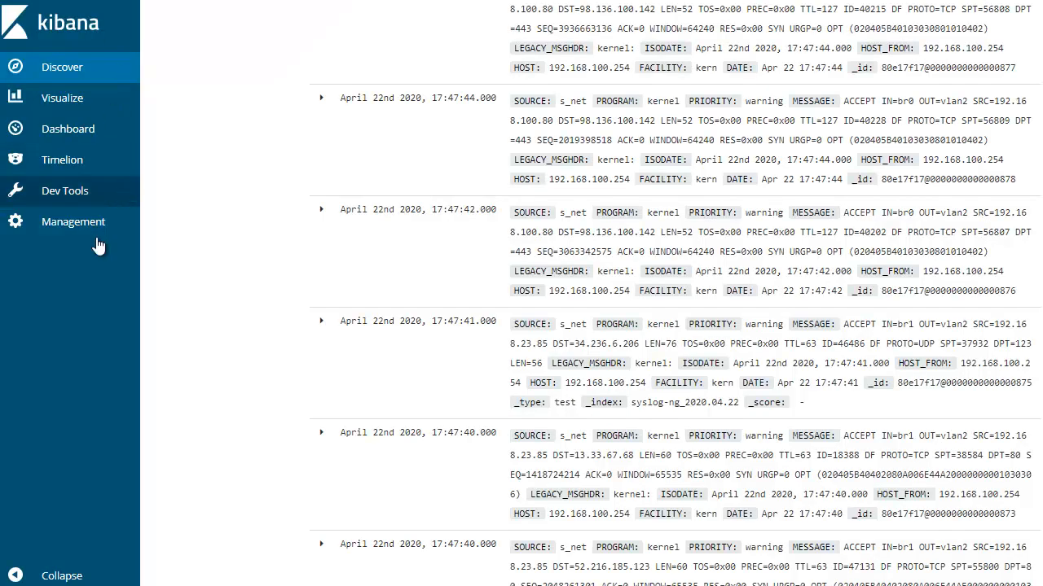
Switch to Kibana, reload Discover and inspect the newest syslog-ng* entries and available fields for parsed firewall data
left_click(85, 69)
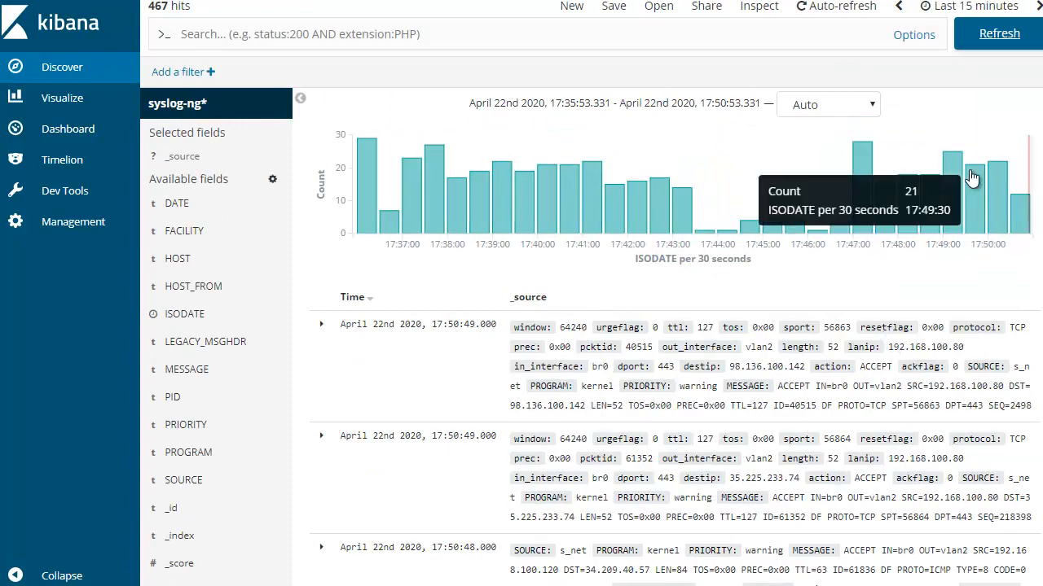
scroll(268, 407, "down", 5)
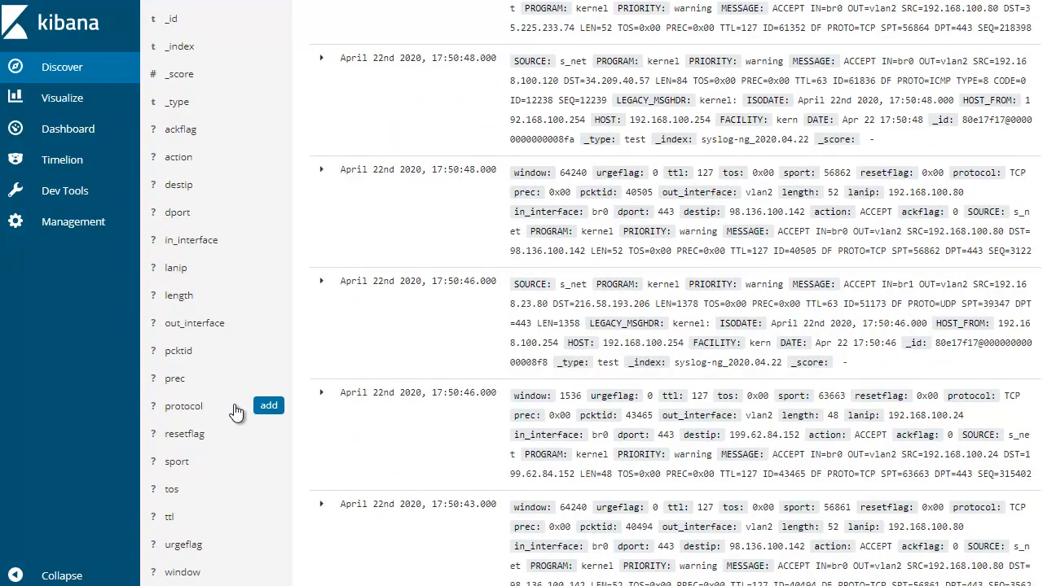
scroll(235, 413, "down", 3)
scroll(242, 457, "up", 4)
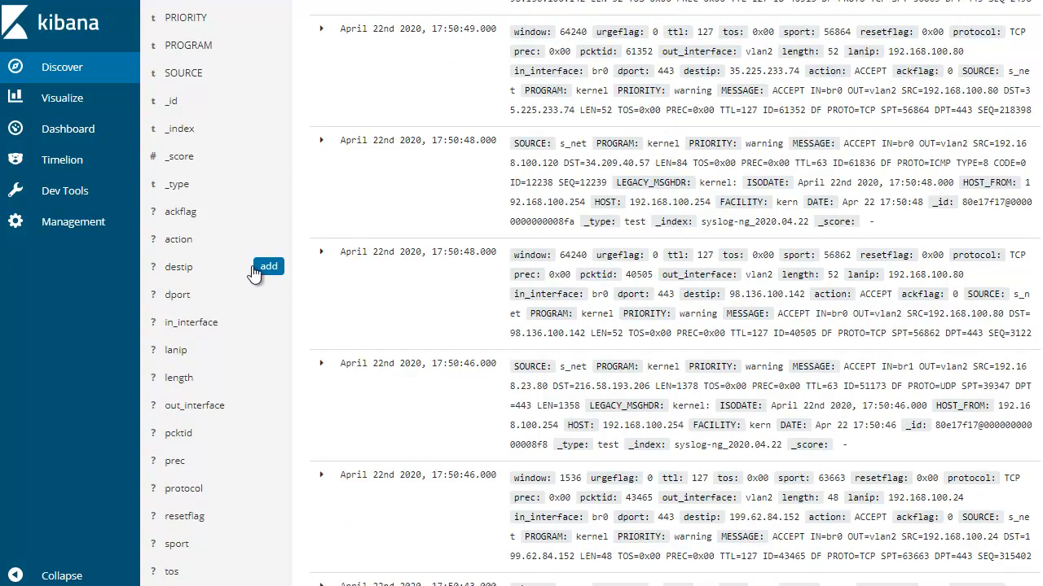
scroll(271, 271, "up", 5)
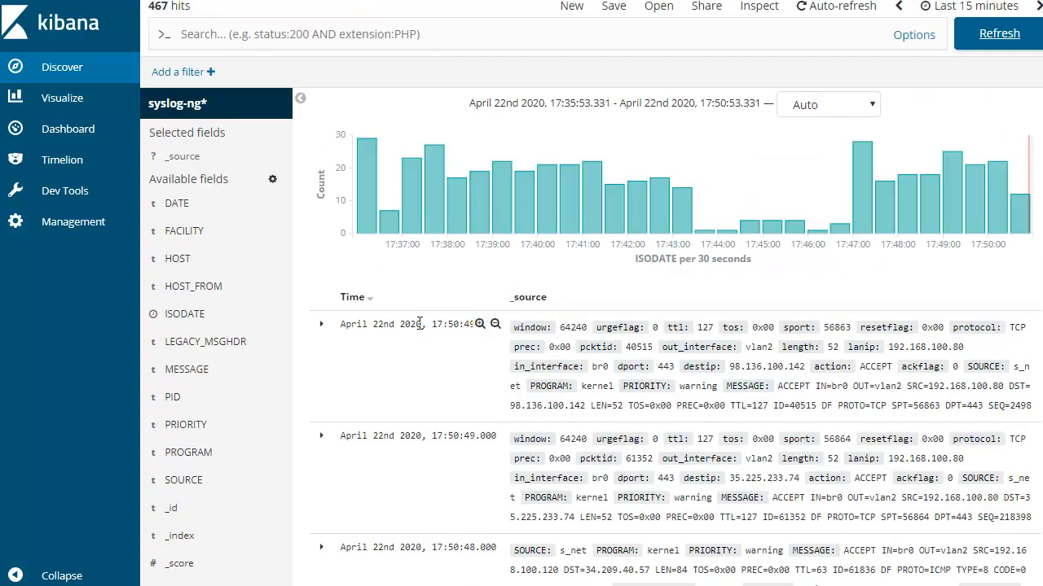
scroll(316, 407, "down", 7)
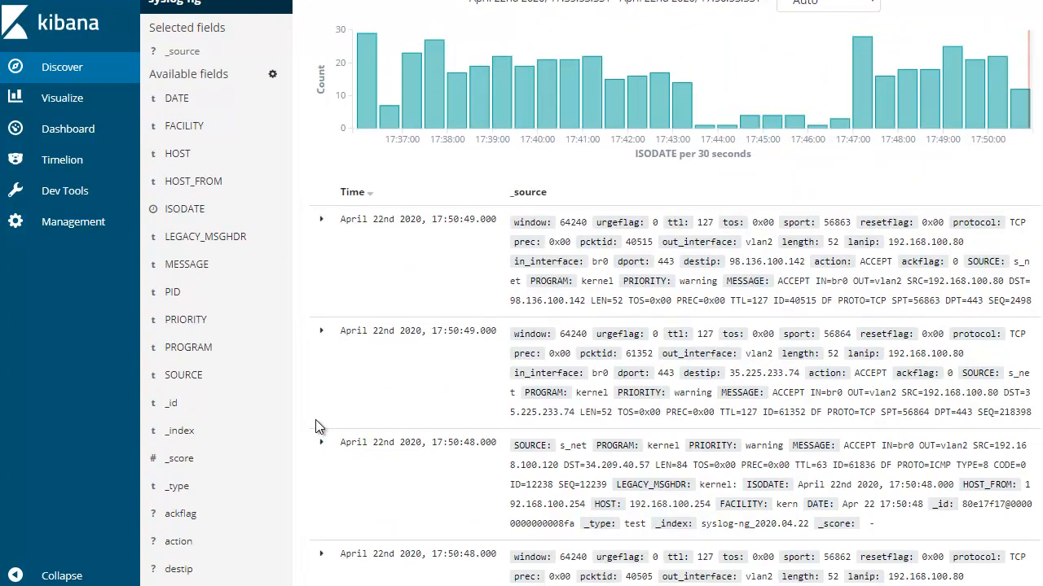
scroll(268, 410, "up", 2)
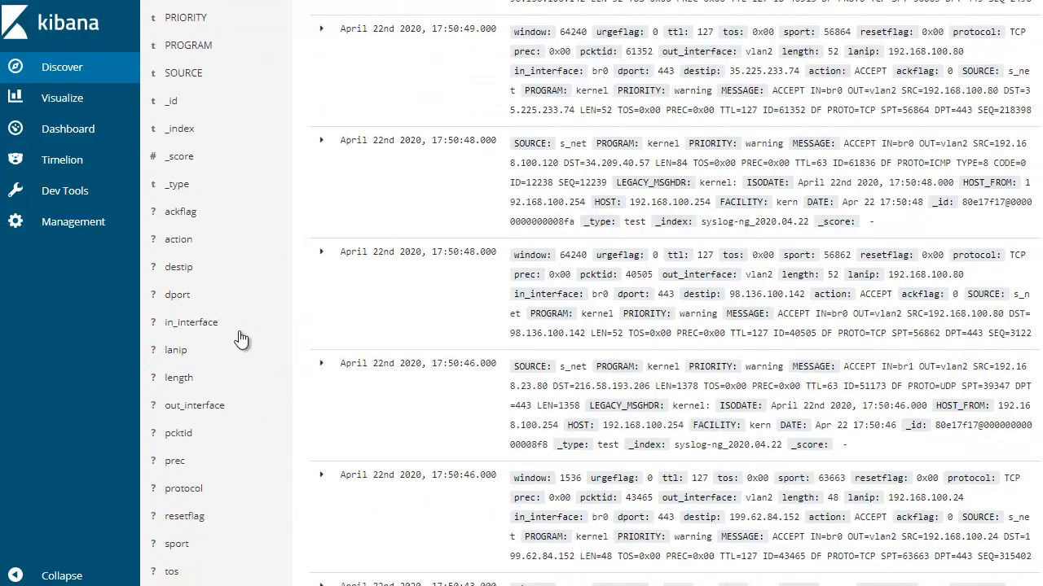
Add the destip and lanip fields as columns to the Discover results table
left_click(267, 267)
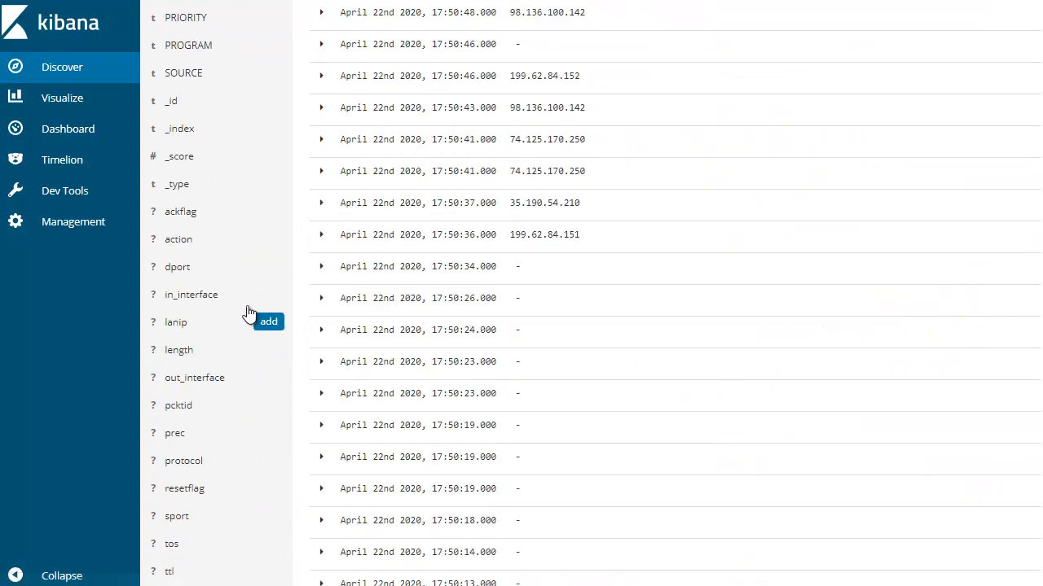
scroll(693, 380, "up", 5)
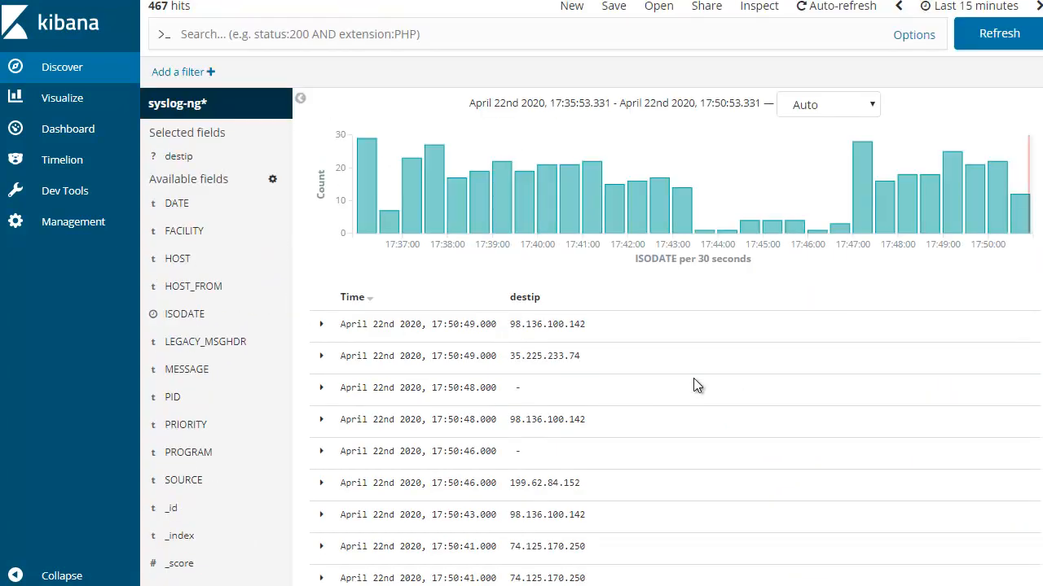
scroll(426, 418, "down", 4)
scroll(249, 345, "down", 2)
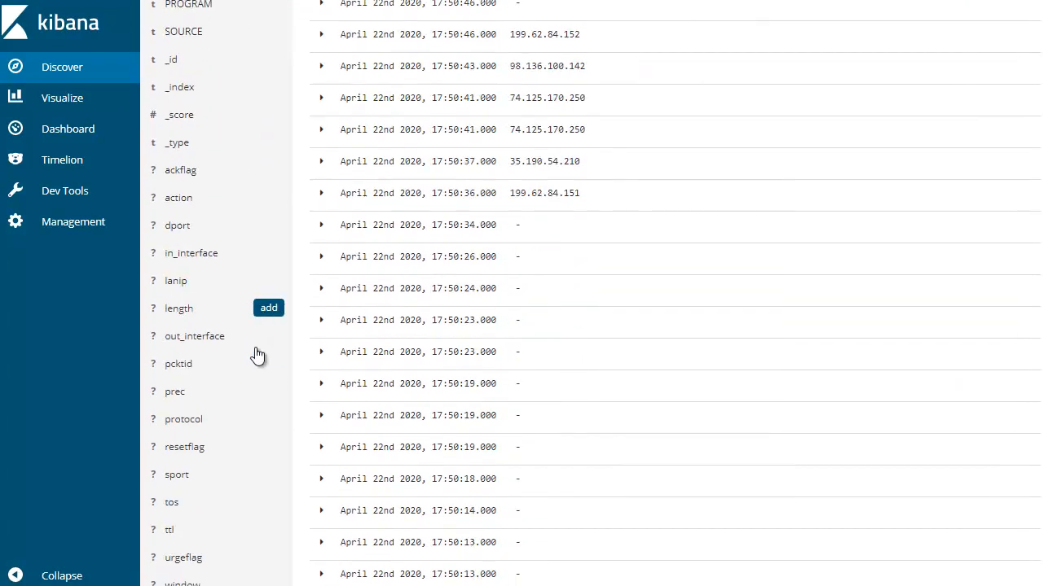
scroll(831, 383, "up", 5)
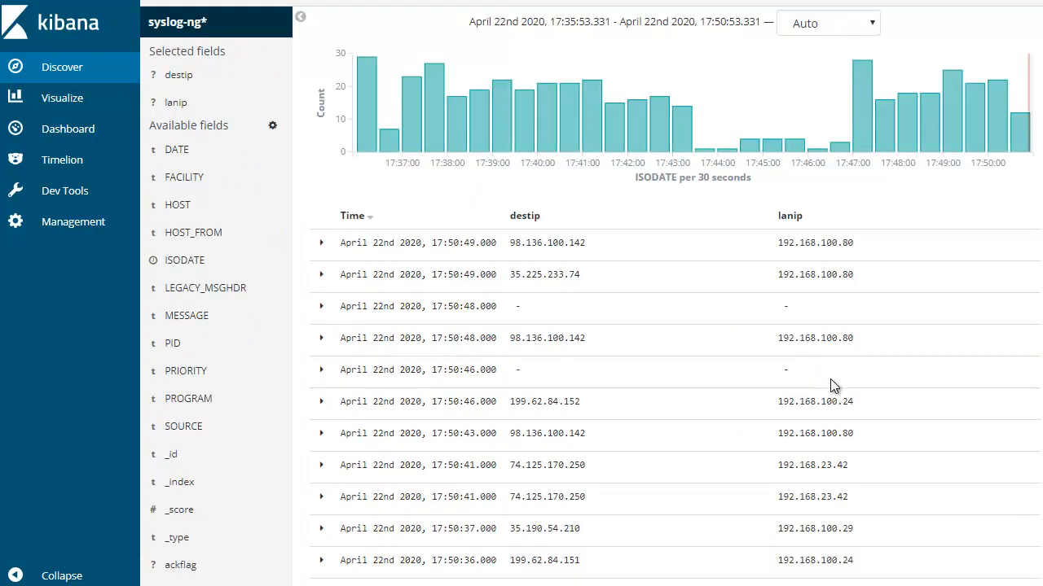
Add the dport and sport fields as columns to the Discover results table
scroll(827, 396, "down", 2)
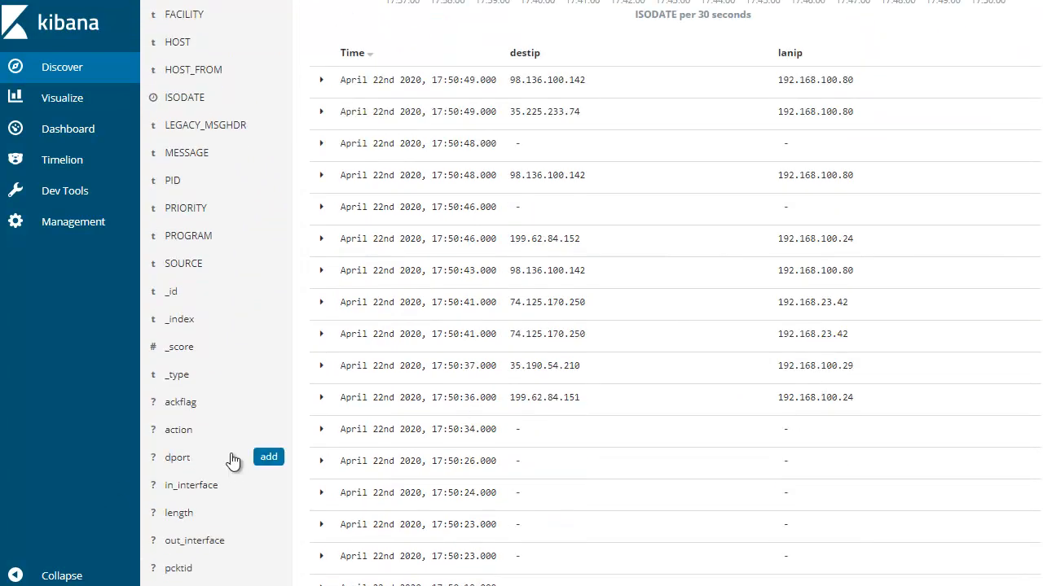
left_click(269, 456)
scroll(271, 438, "down", 3)
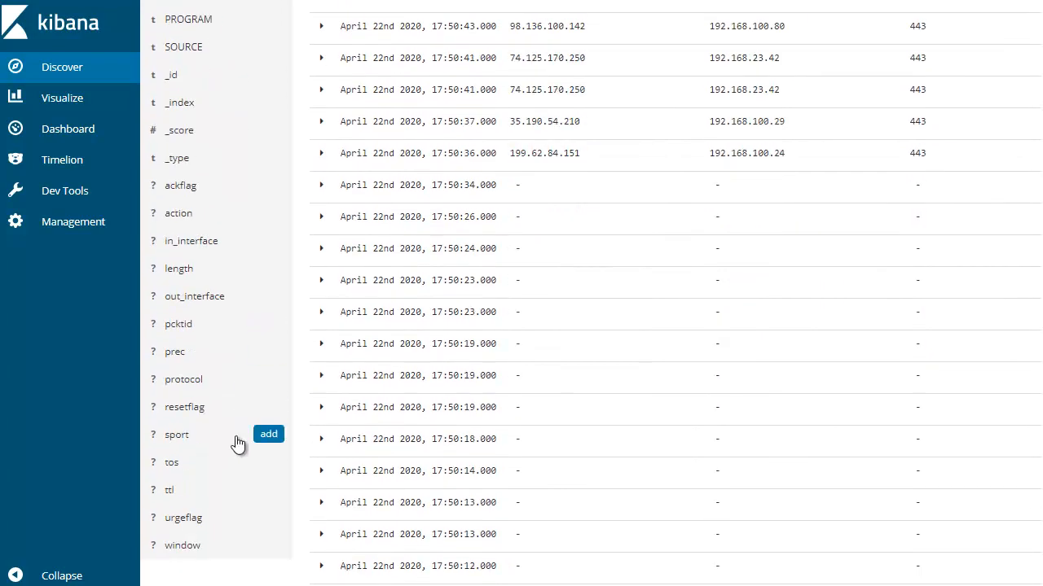
left_click(269, 434)
scroll(782, 338, "up", 5)
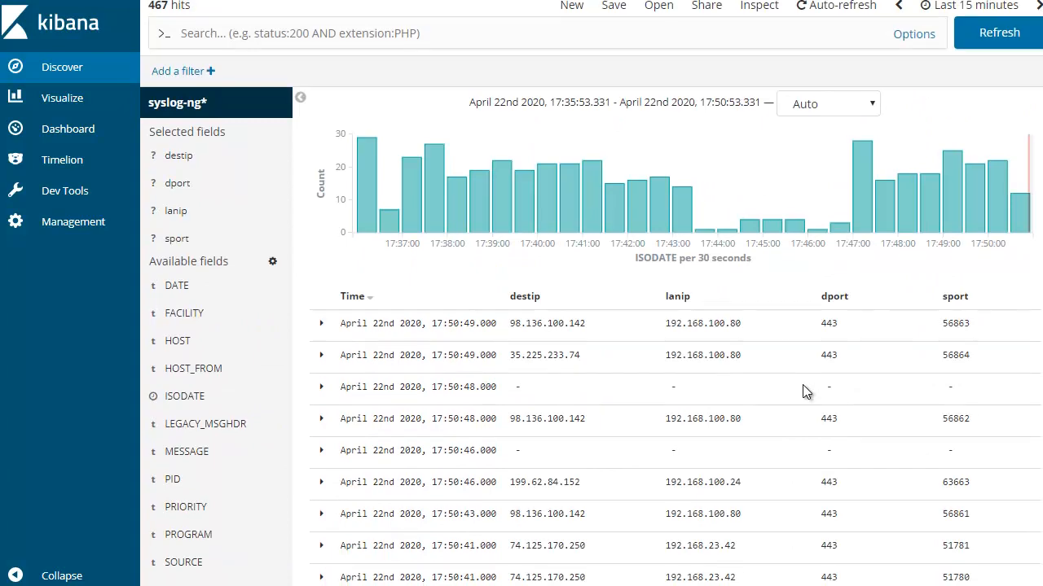
scroll(803, 390, "down", 3)
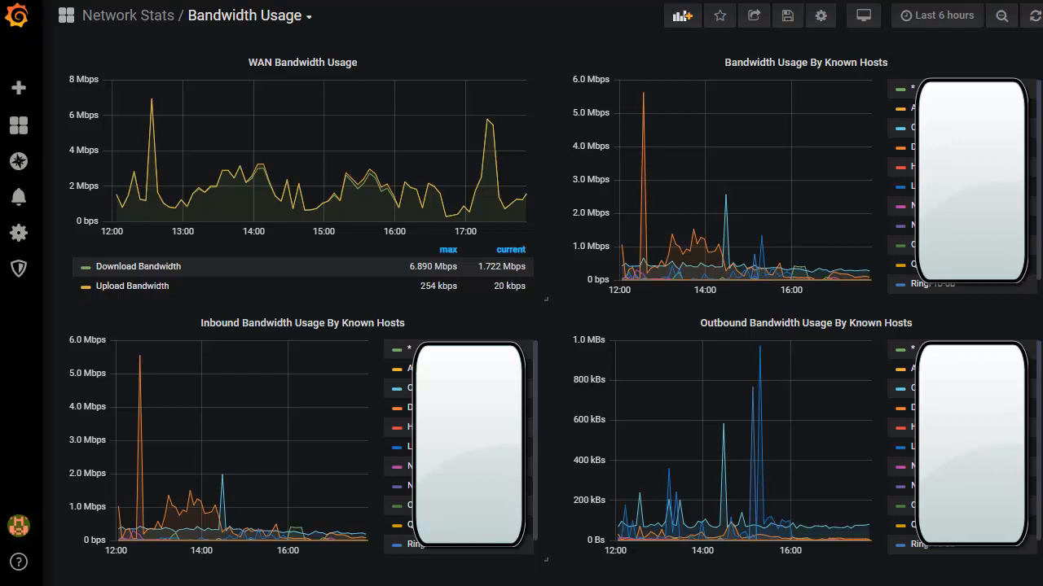
In Grafana, view the Bandwidth Usage dashboard for the last 15 minutes and return to the last 6 hours
left_click(978, 24)
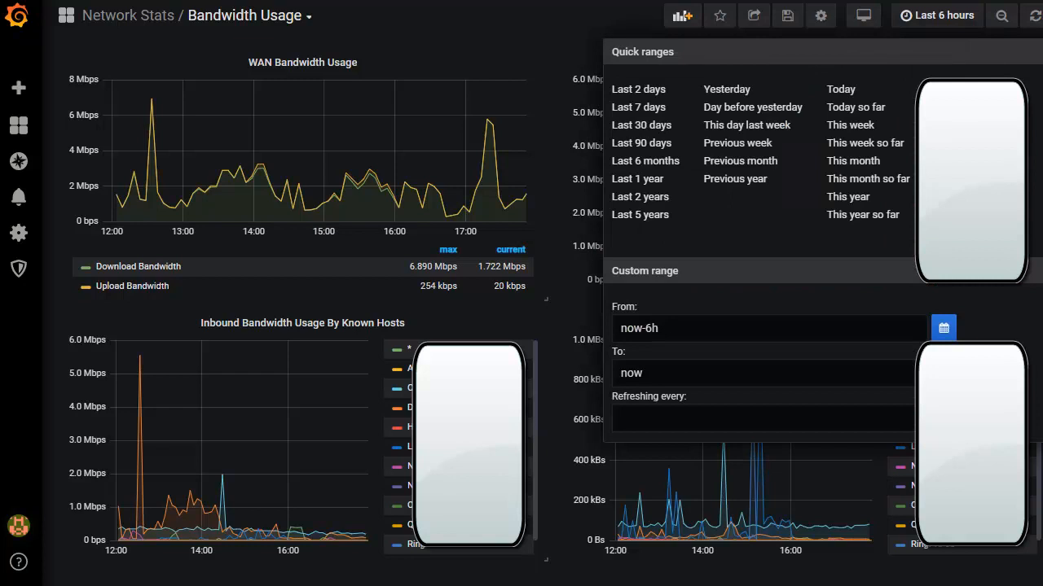
left_click(967, 108)
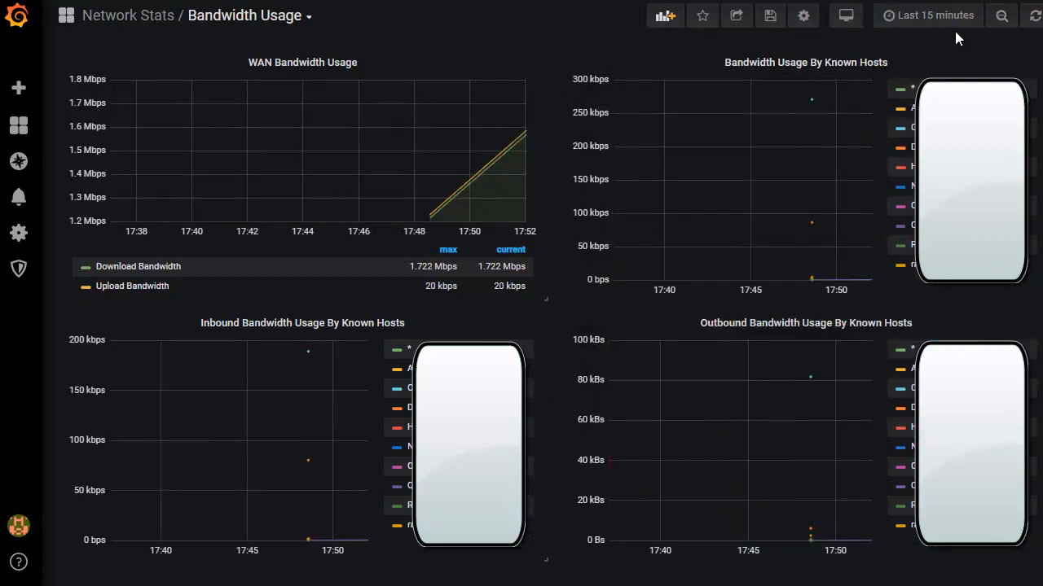
left_click(936, 14)
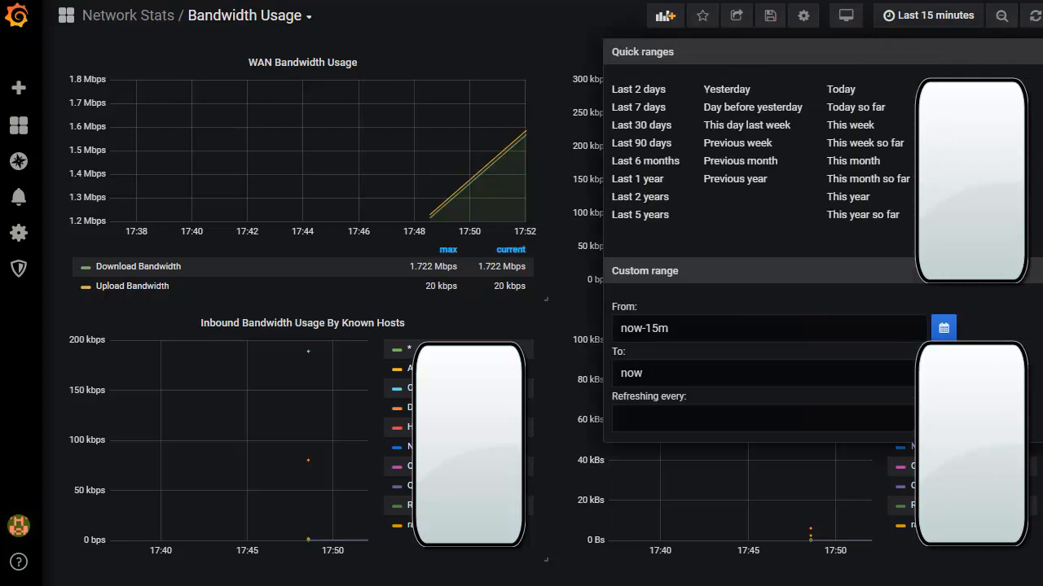
left_click(966, 178)
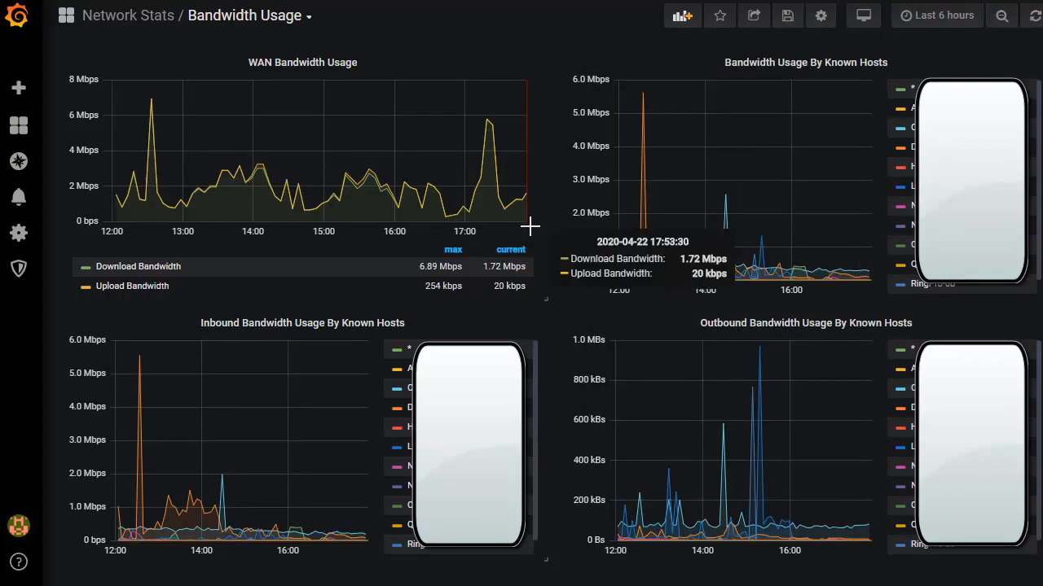
Open the WIFI Status dashboard from the recent dashboards to view the WIFI Users graph
left_click(301, 15)
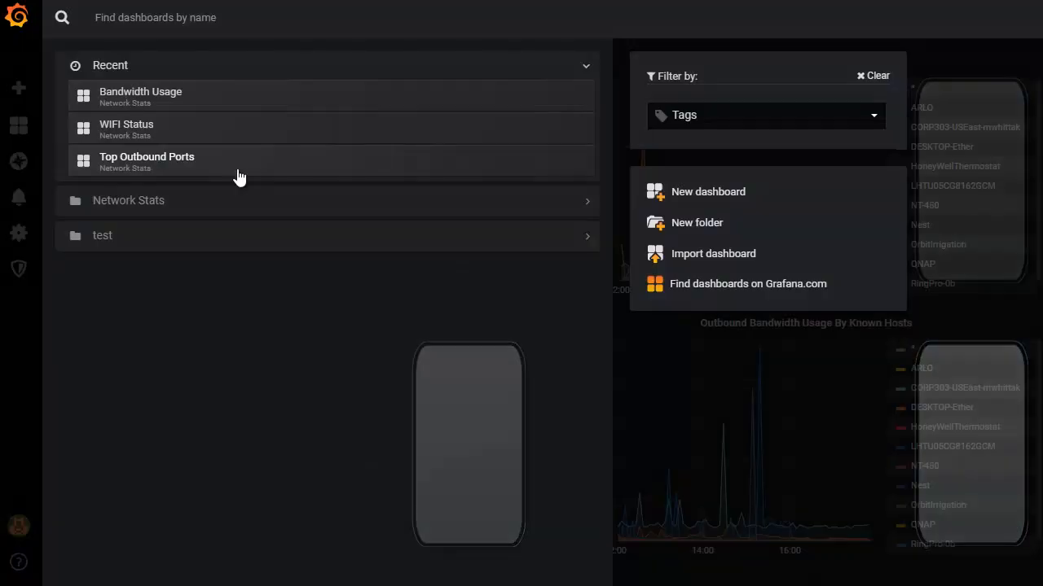
left_click(133, 132)
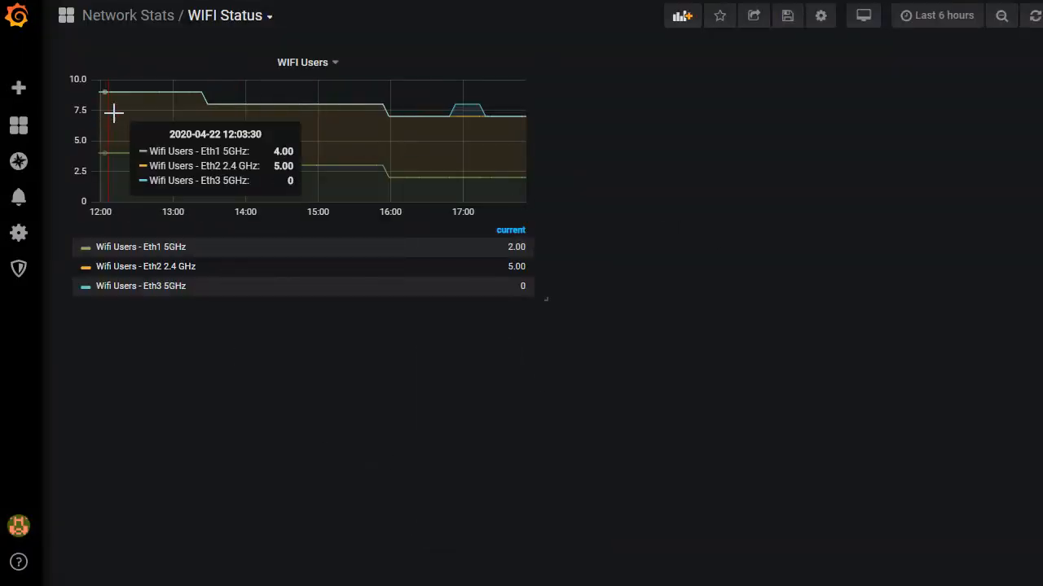
Open the Top Outbound Ports dashboard and view its charts for the last 30 minutes, followed by the last 1 hour
left_click(265, 20)
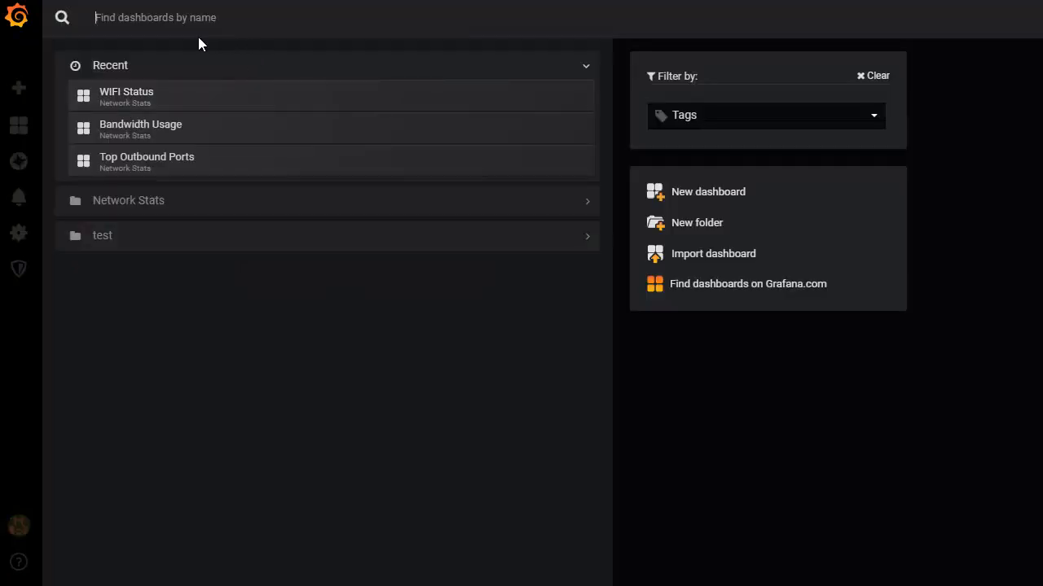
left_click(135, 161)
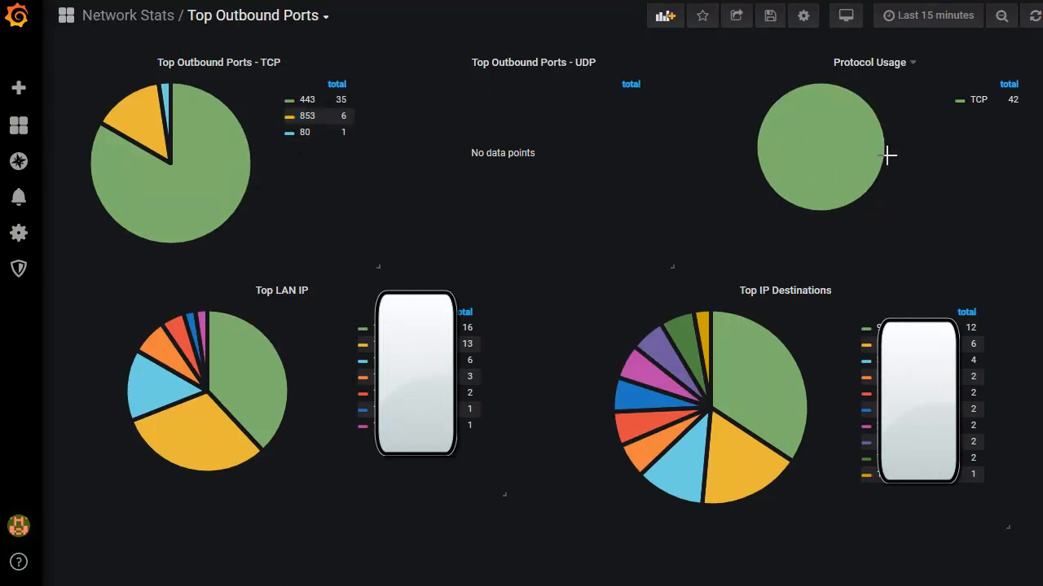
mouse_move(884, 167)
left_click(935, 15)
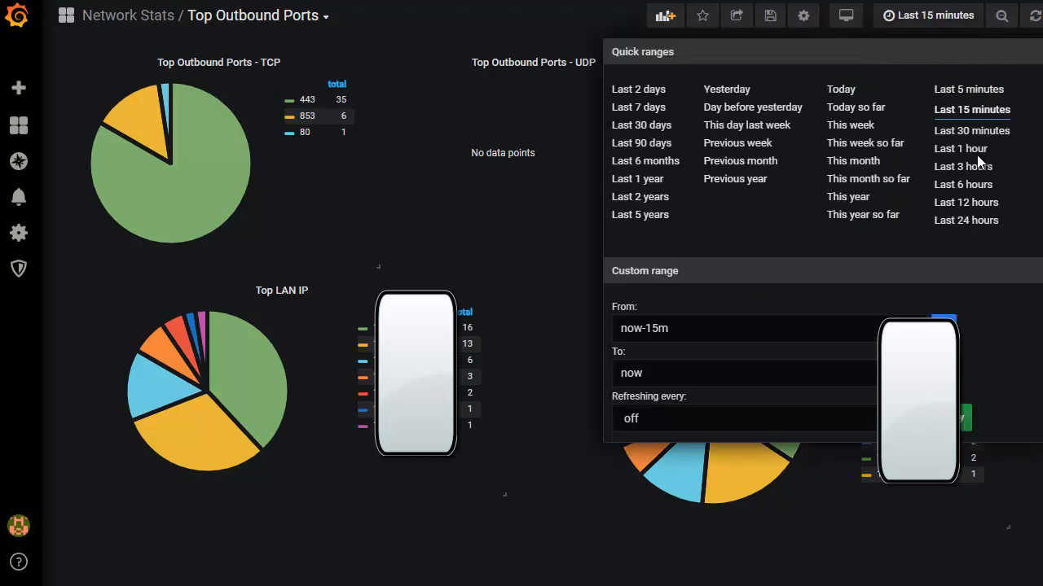
left_click(980, 155)
left_click(941, 16)
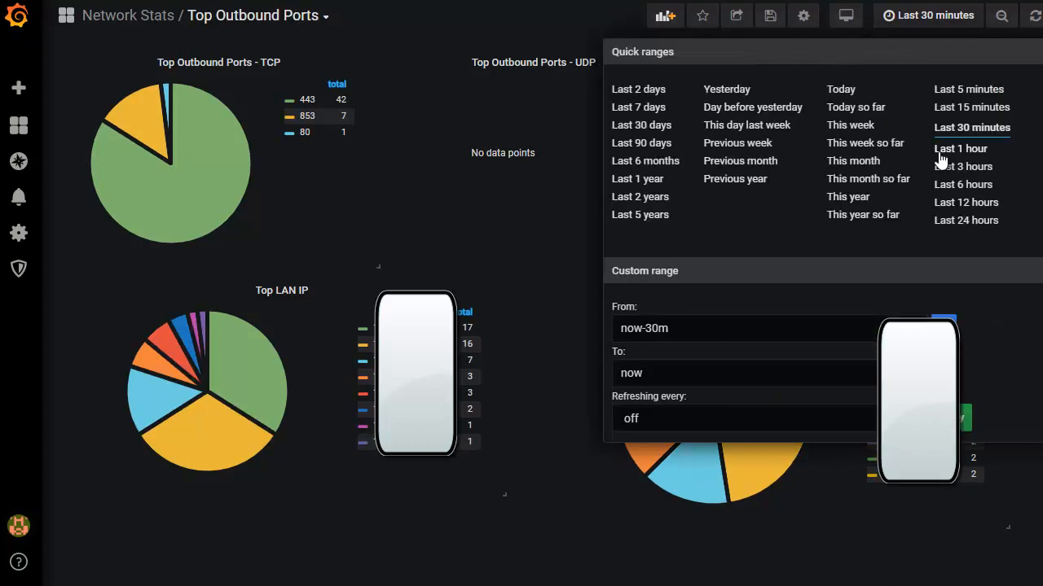
left_click(949, 146)
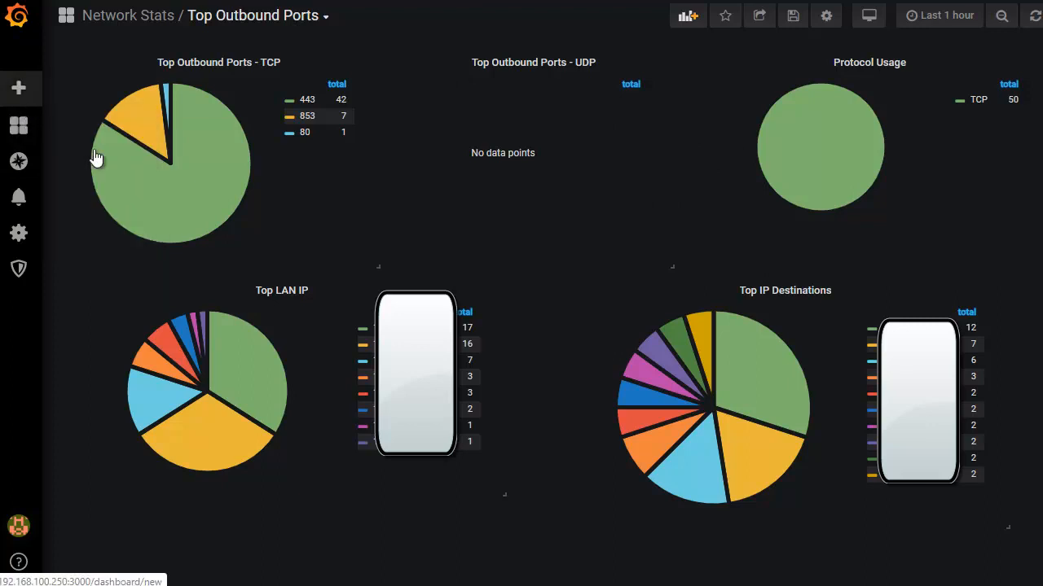
Start the NT dashboard playlist in Normal mode
mouse_move(23, 130)
left_click(91, 213)
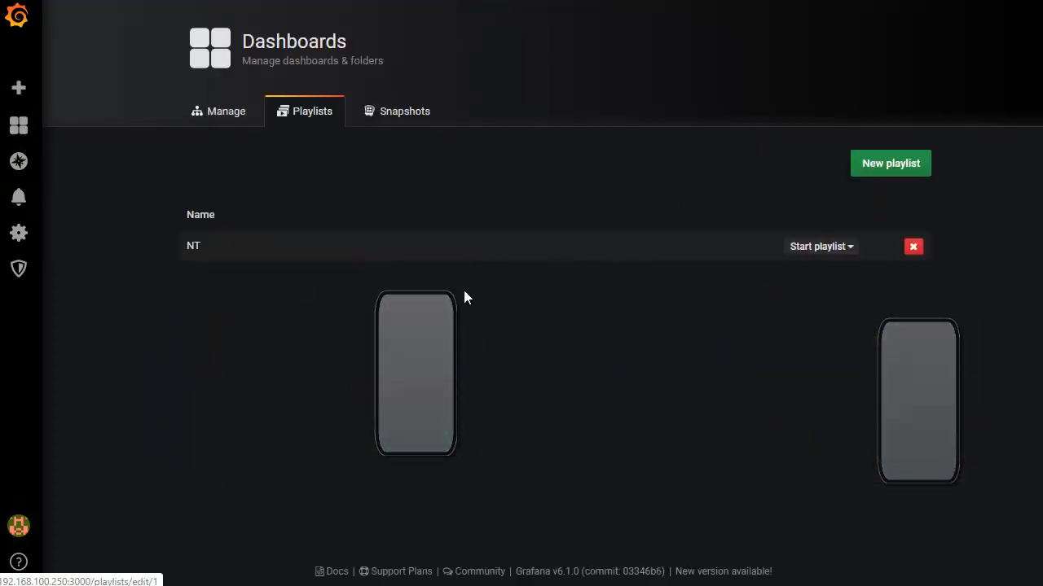
left_click(802, 248)
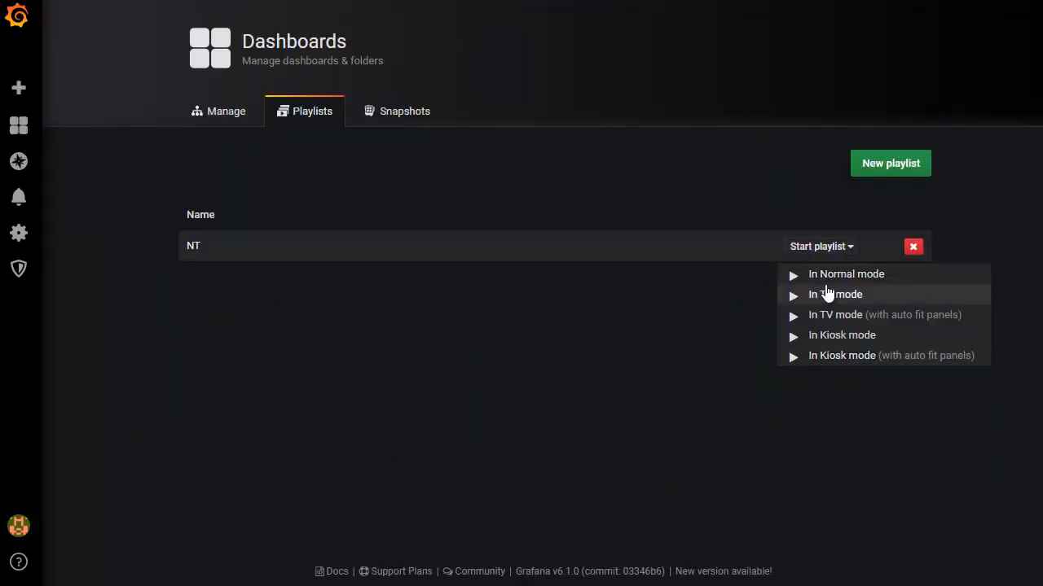
left_click(834, 275)
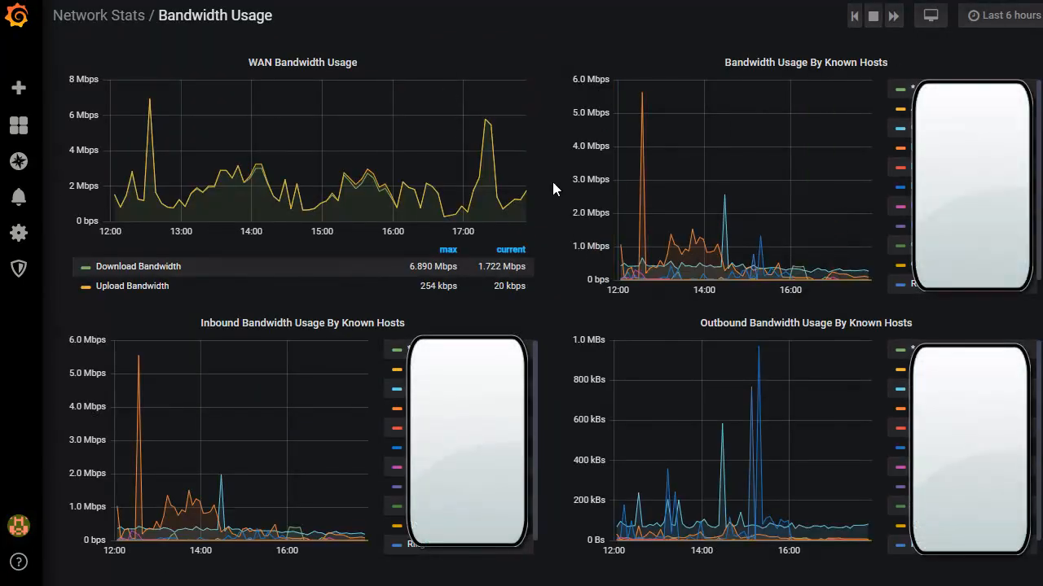
Advance through the running playlist's dashboards to WIFI Status
left_click(892, 18)
left_click(892, 18)
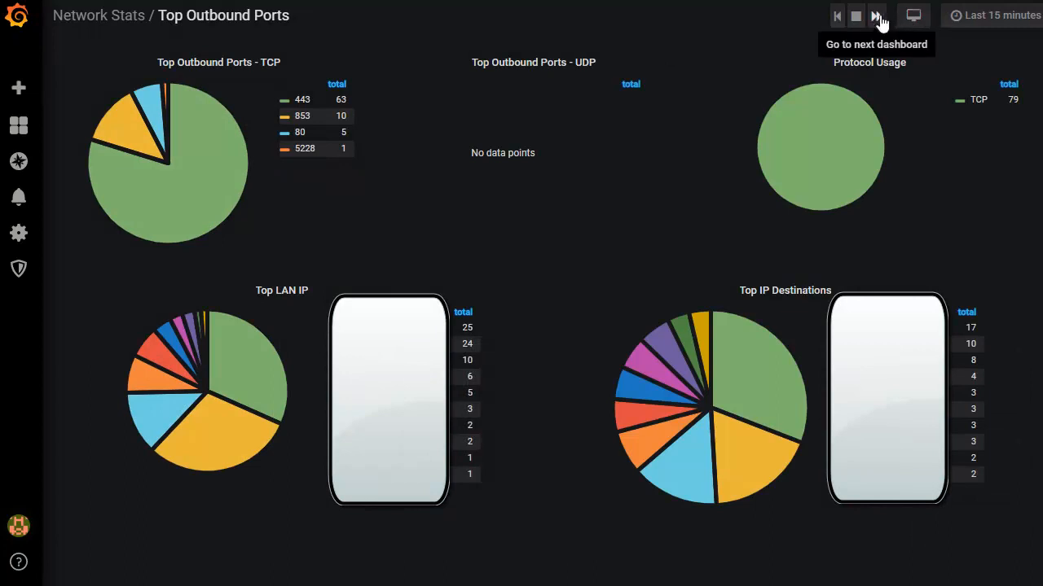
left_click(877, 18)
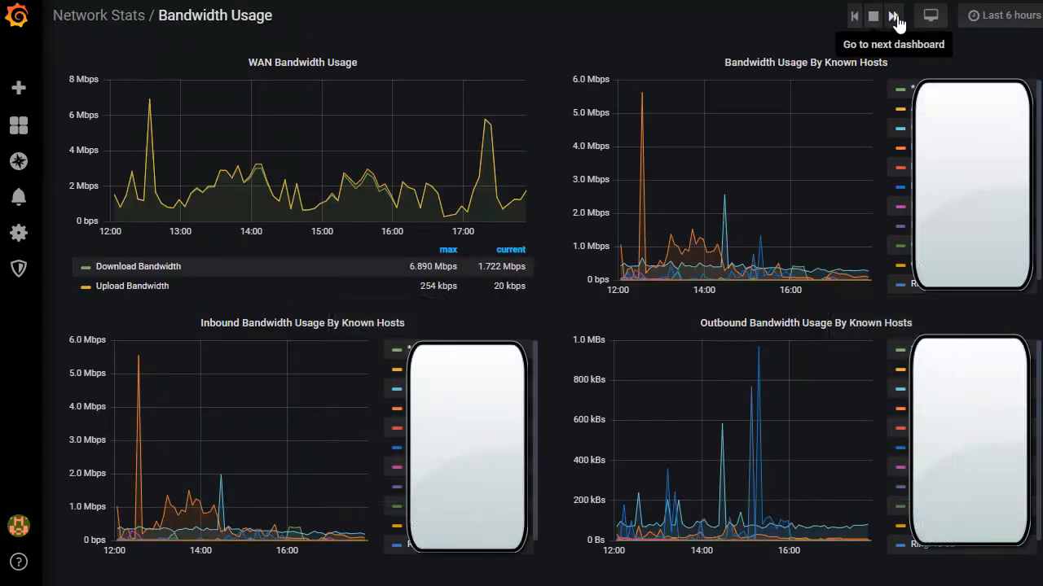
left_click(893, 17)
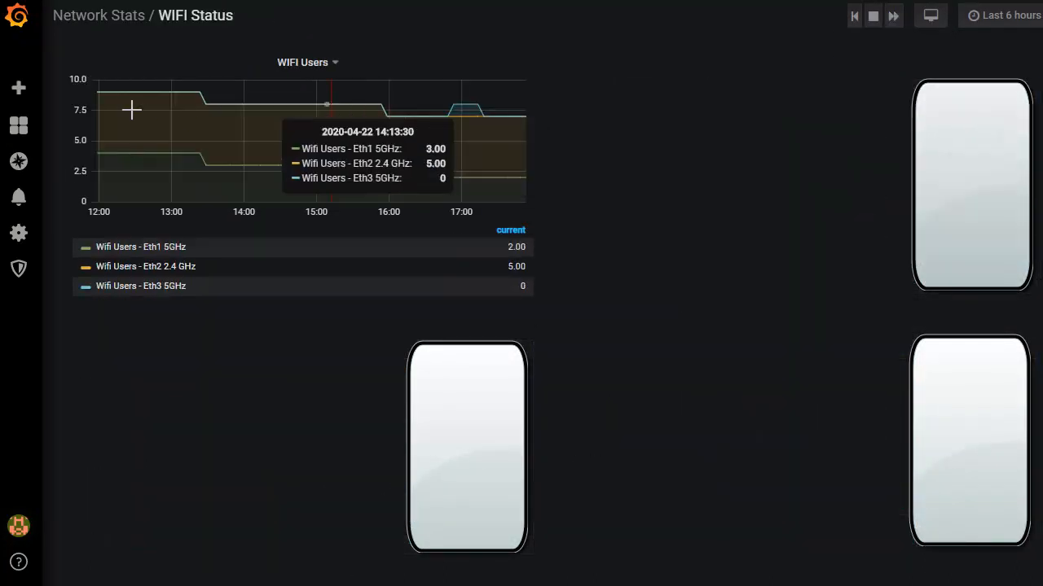
From the Home dashboard's recently viewed list, open WIFI Status, return Home and open Bandwidth Usage
mouse_move(34, 140)
left_click(103, 157)
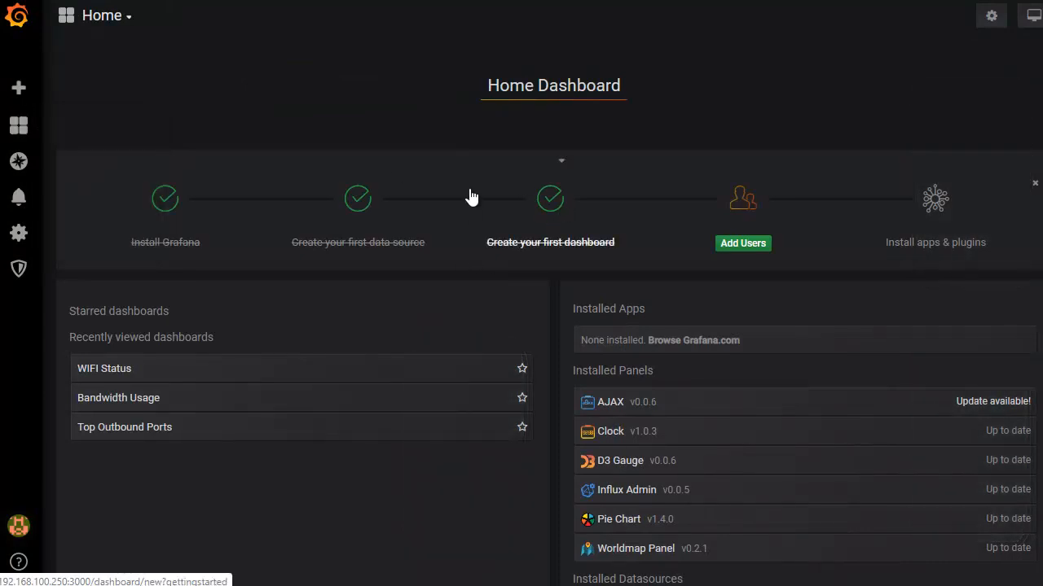
left_click(104, 368)
mouse_move(19, 124)
left_click(85, 155)
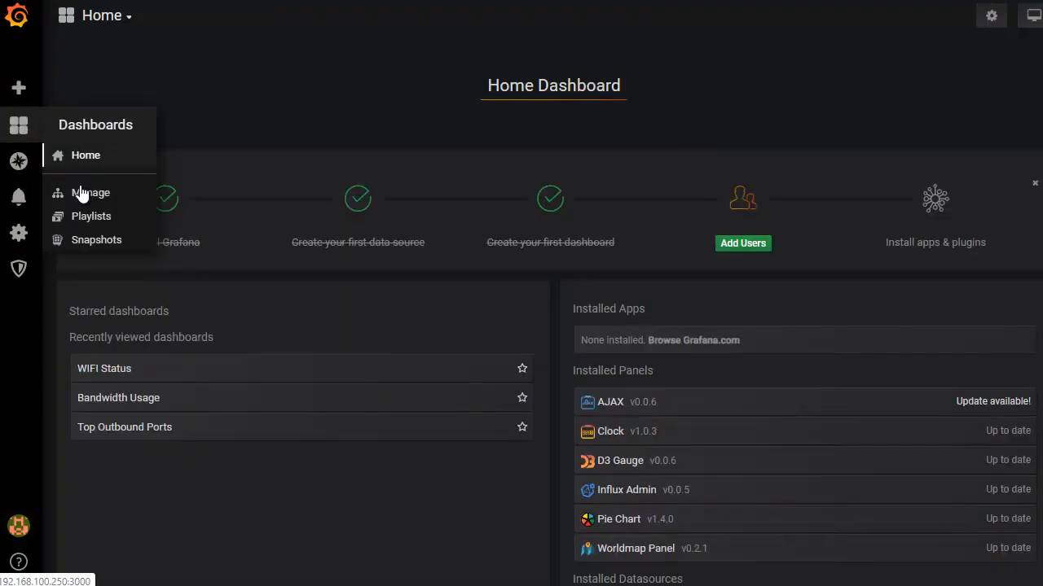
left_click(126, 398)
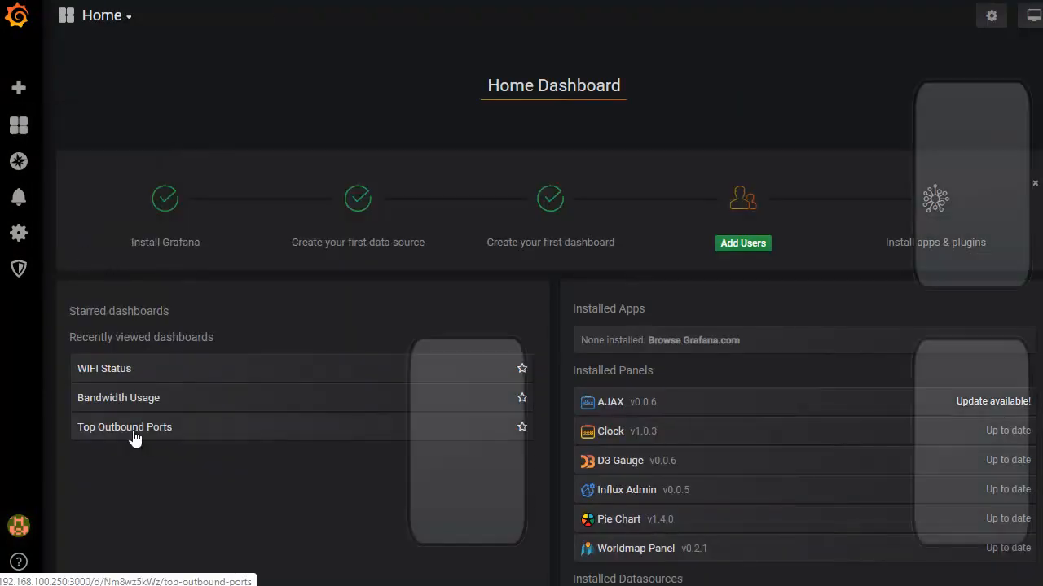
Revisit the dashboard playlists page and return to the Home dashboard
mouse_move(18, 125)
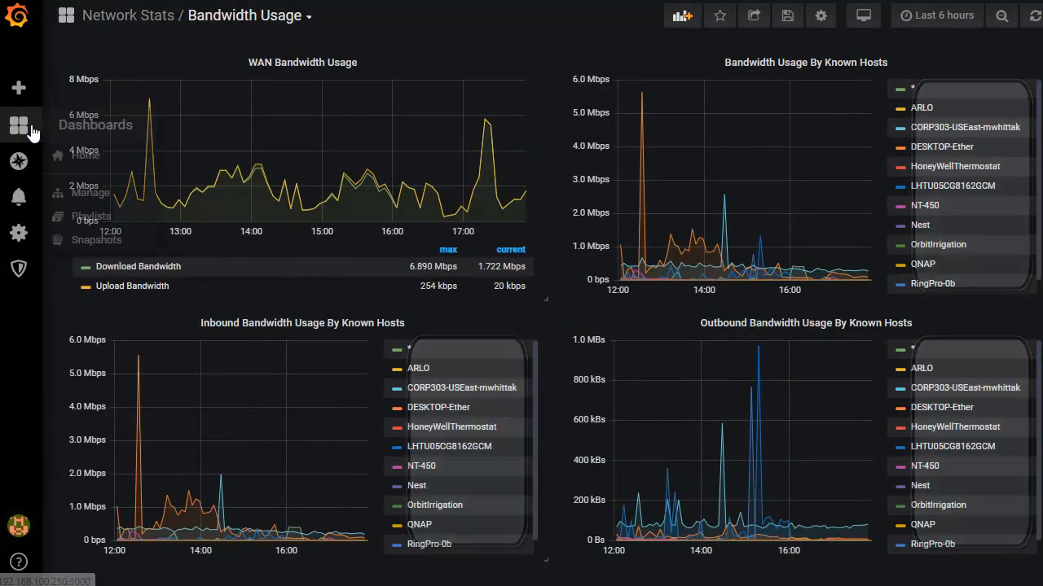
left_click(82, 210)
left_click(84, 154)
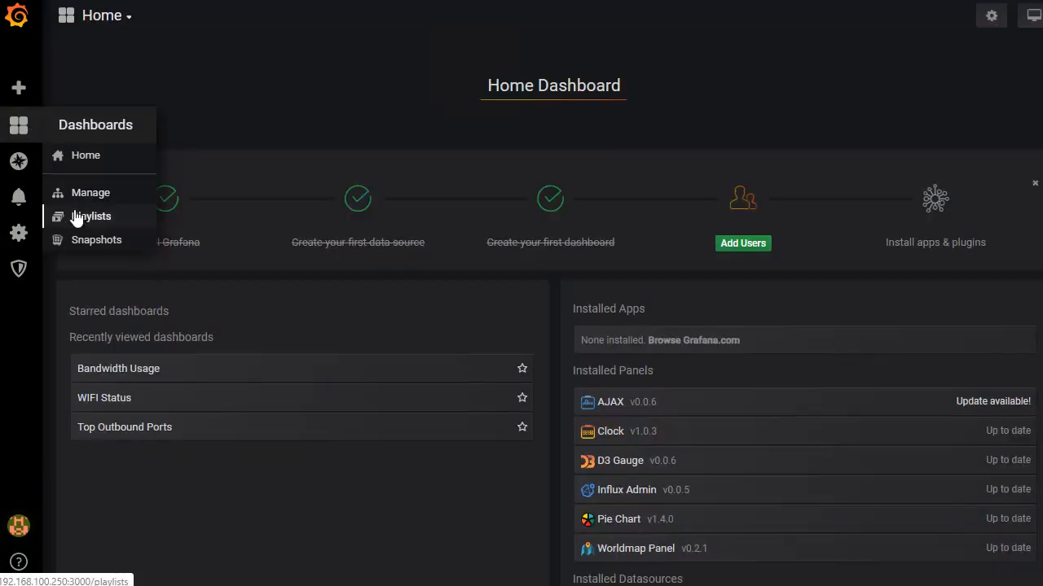
left_click(81, 213)
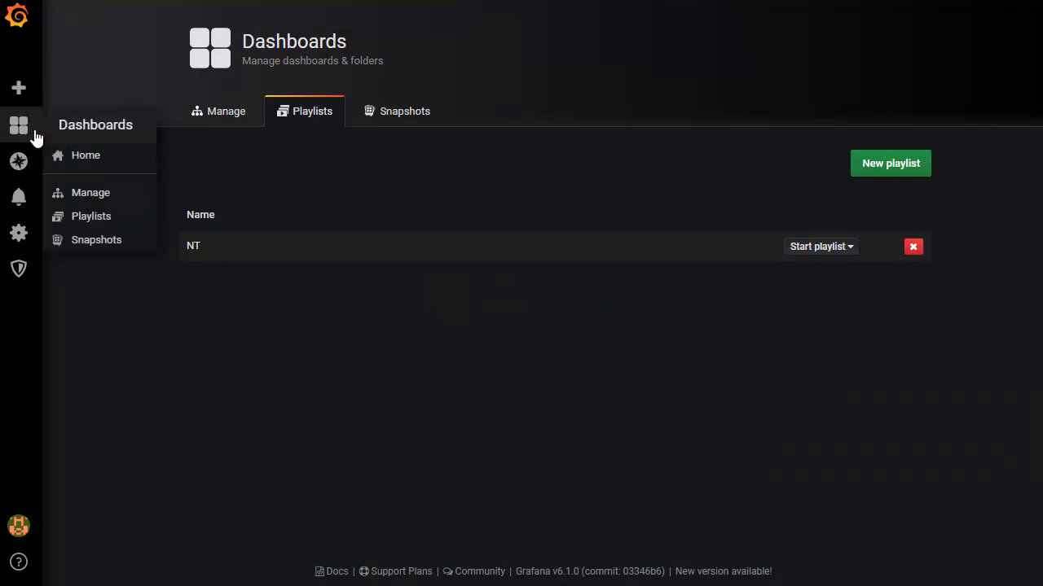
left_click(83, 154)
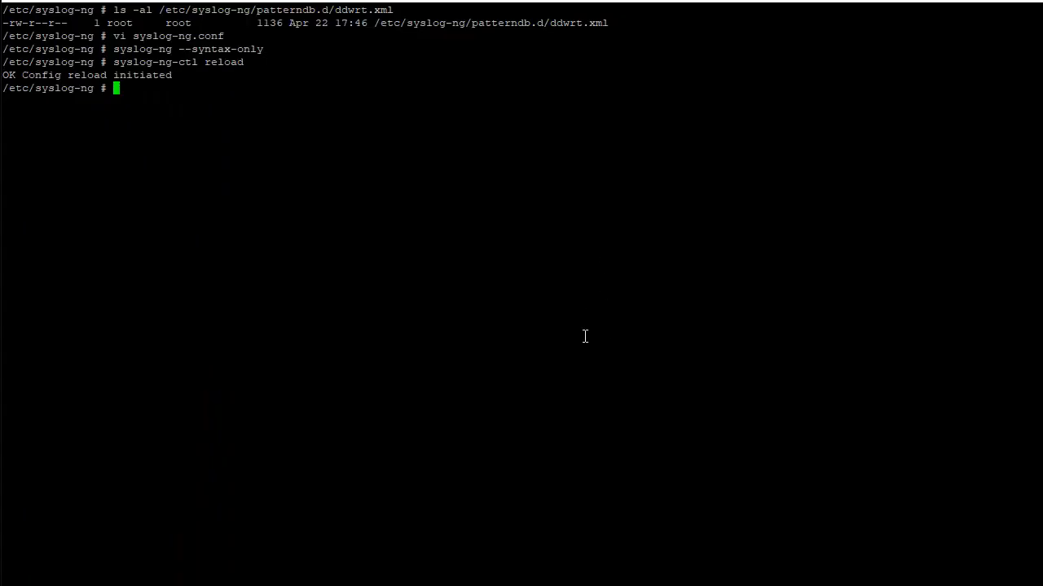
Switch to the terminal, reopen syslog-ng.conf in vi and go to the end of the file
key("Up")
key("Up")
key("Up")
key("Return")
key("shift+g")
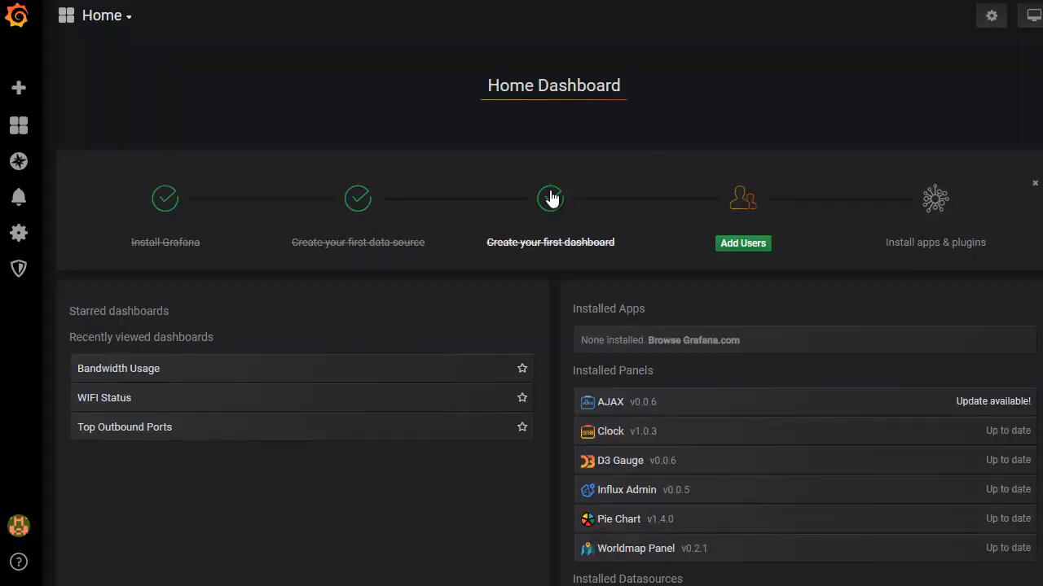
Open the Top Outbound Ports dashboard in Grafana, and switch to Kibana to refresh the Discover results for the last 15 minutes
left_click(121, 427)
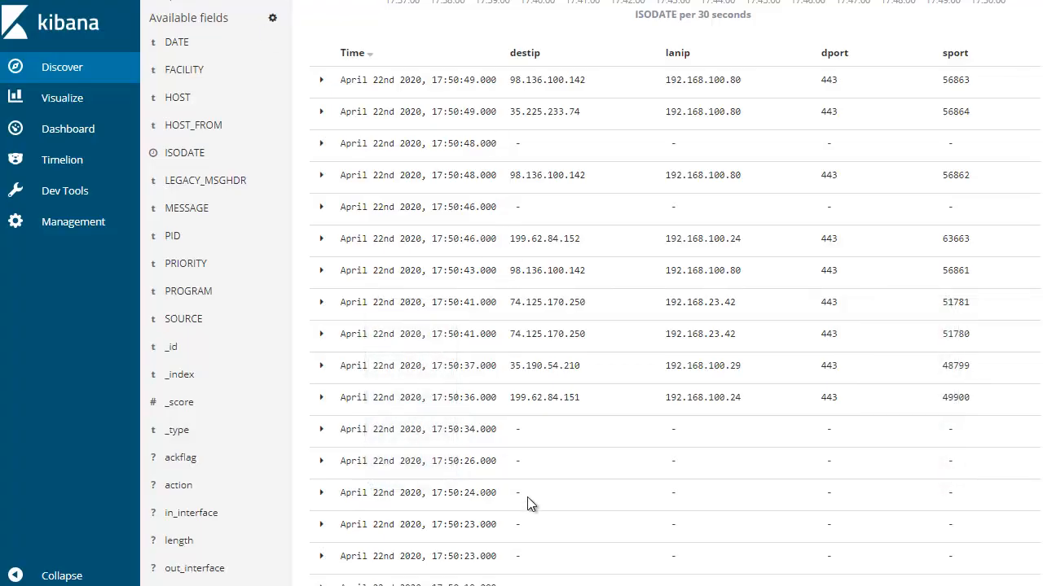
scroll(527, 497, "up", 3)
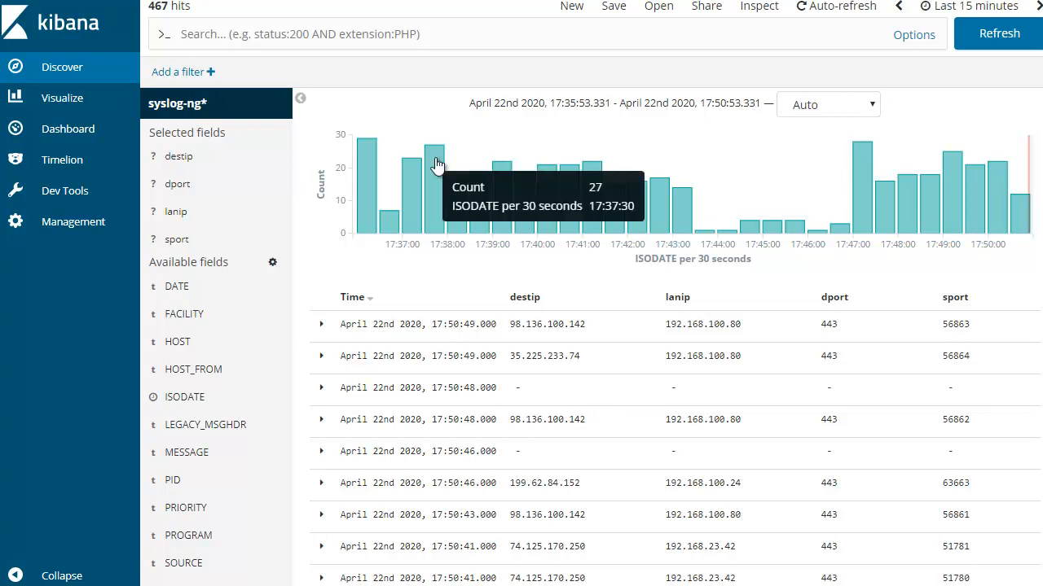
left_click(999, 34)
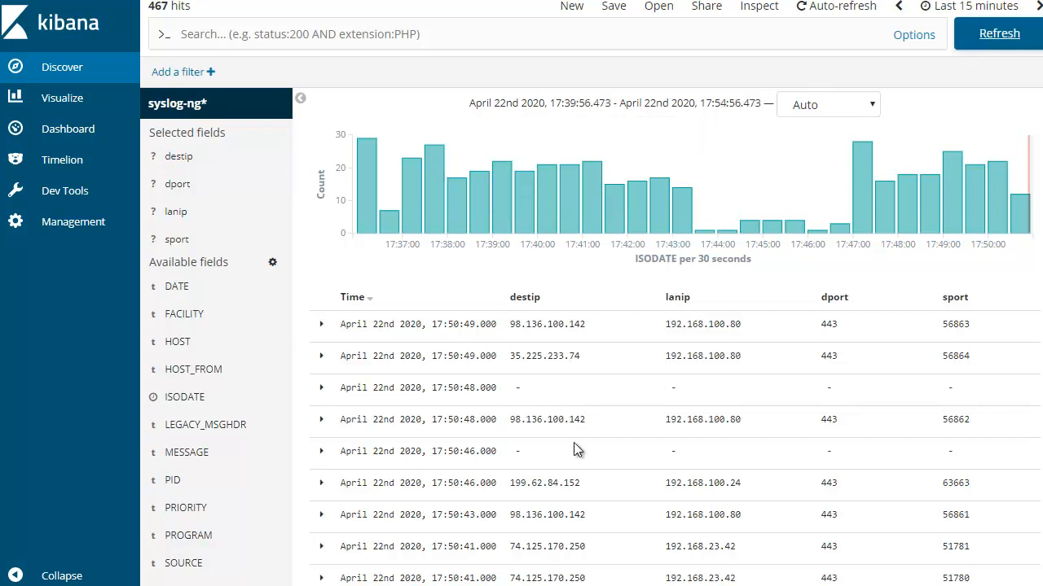